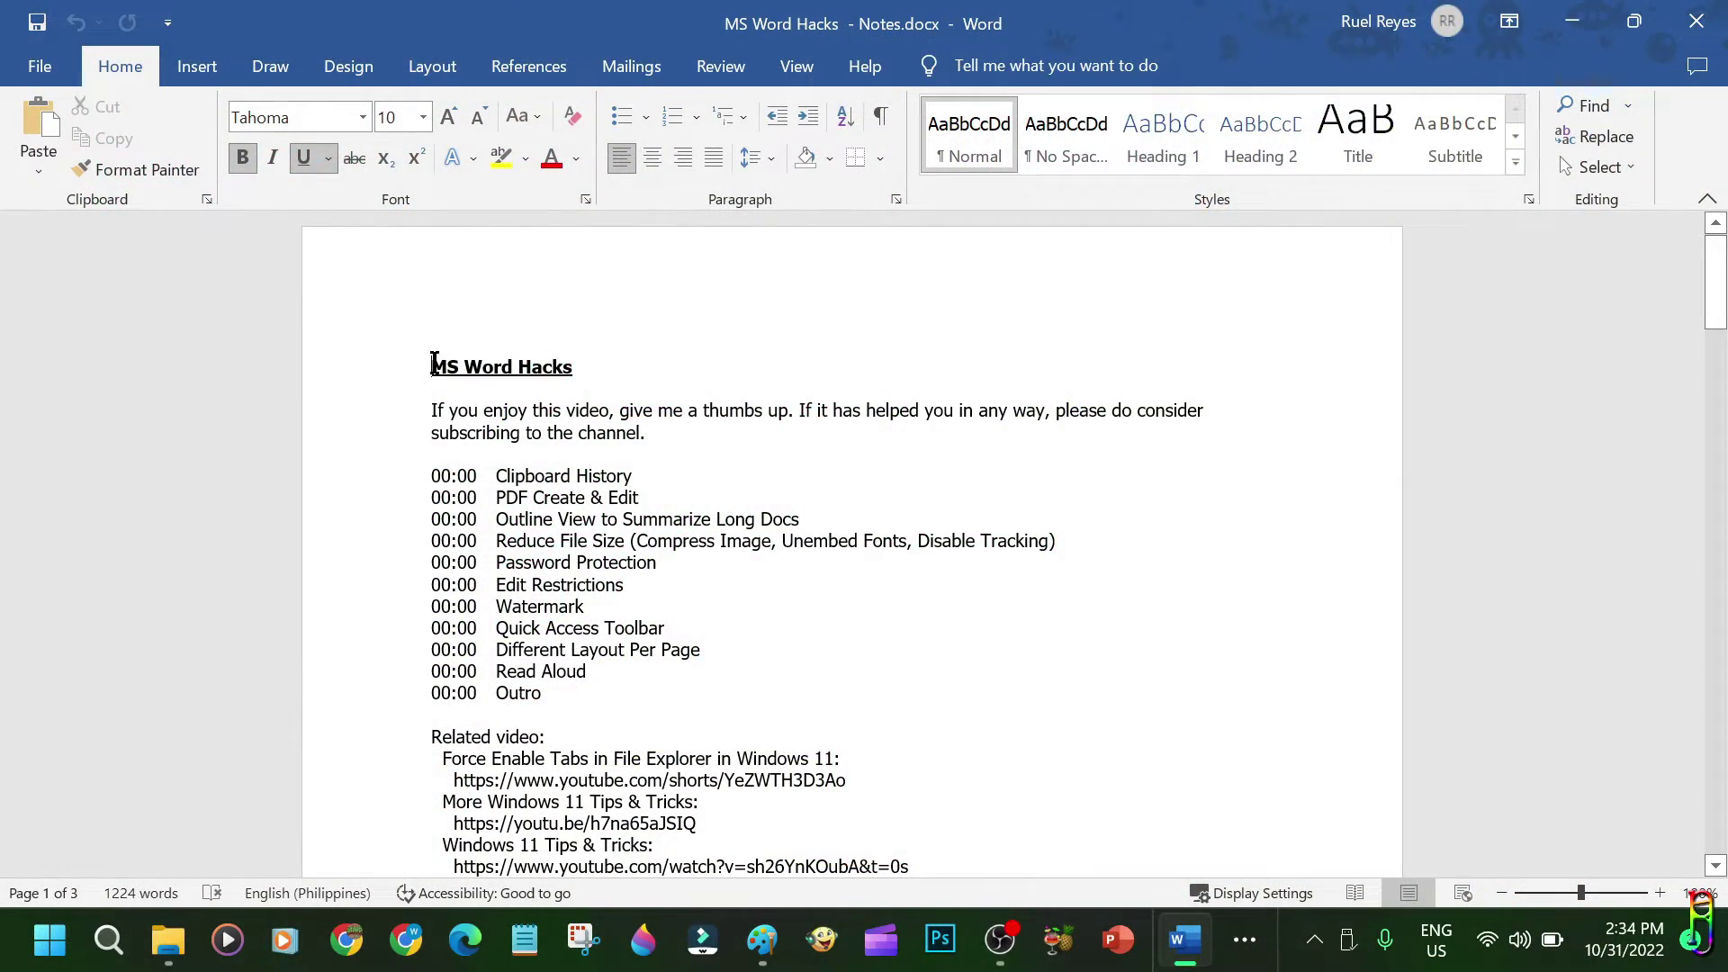
Open the Clipboard pane and copy the '00:00 Clipboard History' line into it.
{"action": "left_click_drag", "start_coordinate": [433, 363], "coordinate": [714, 358]}
{"action": "left_click", "coordinate": [718, 475]}
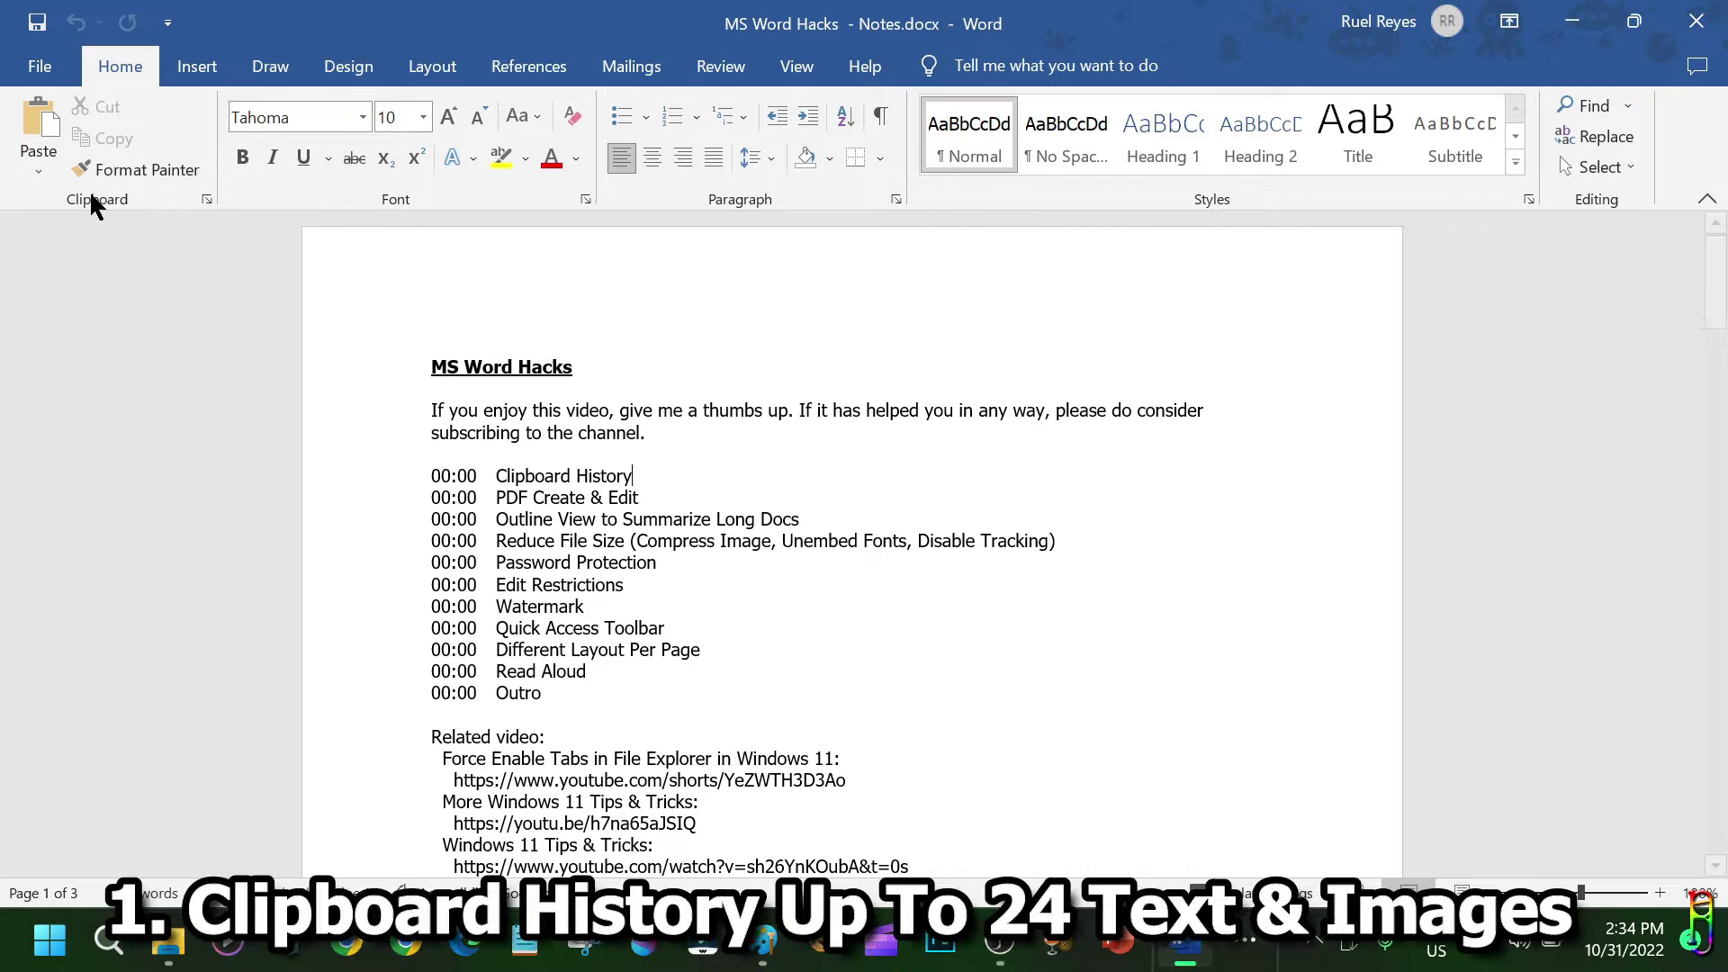
{"action": "left_click", "coordinate": [206, 200]}
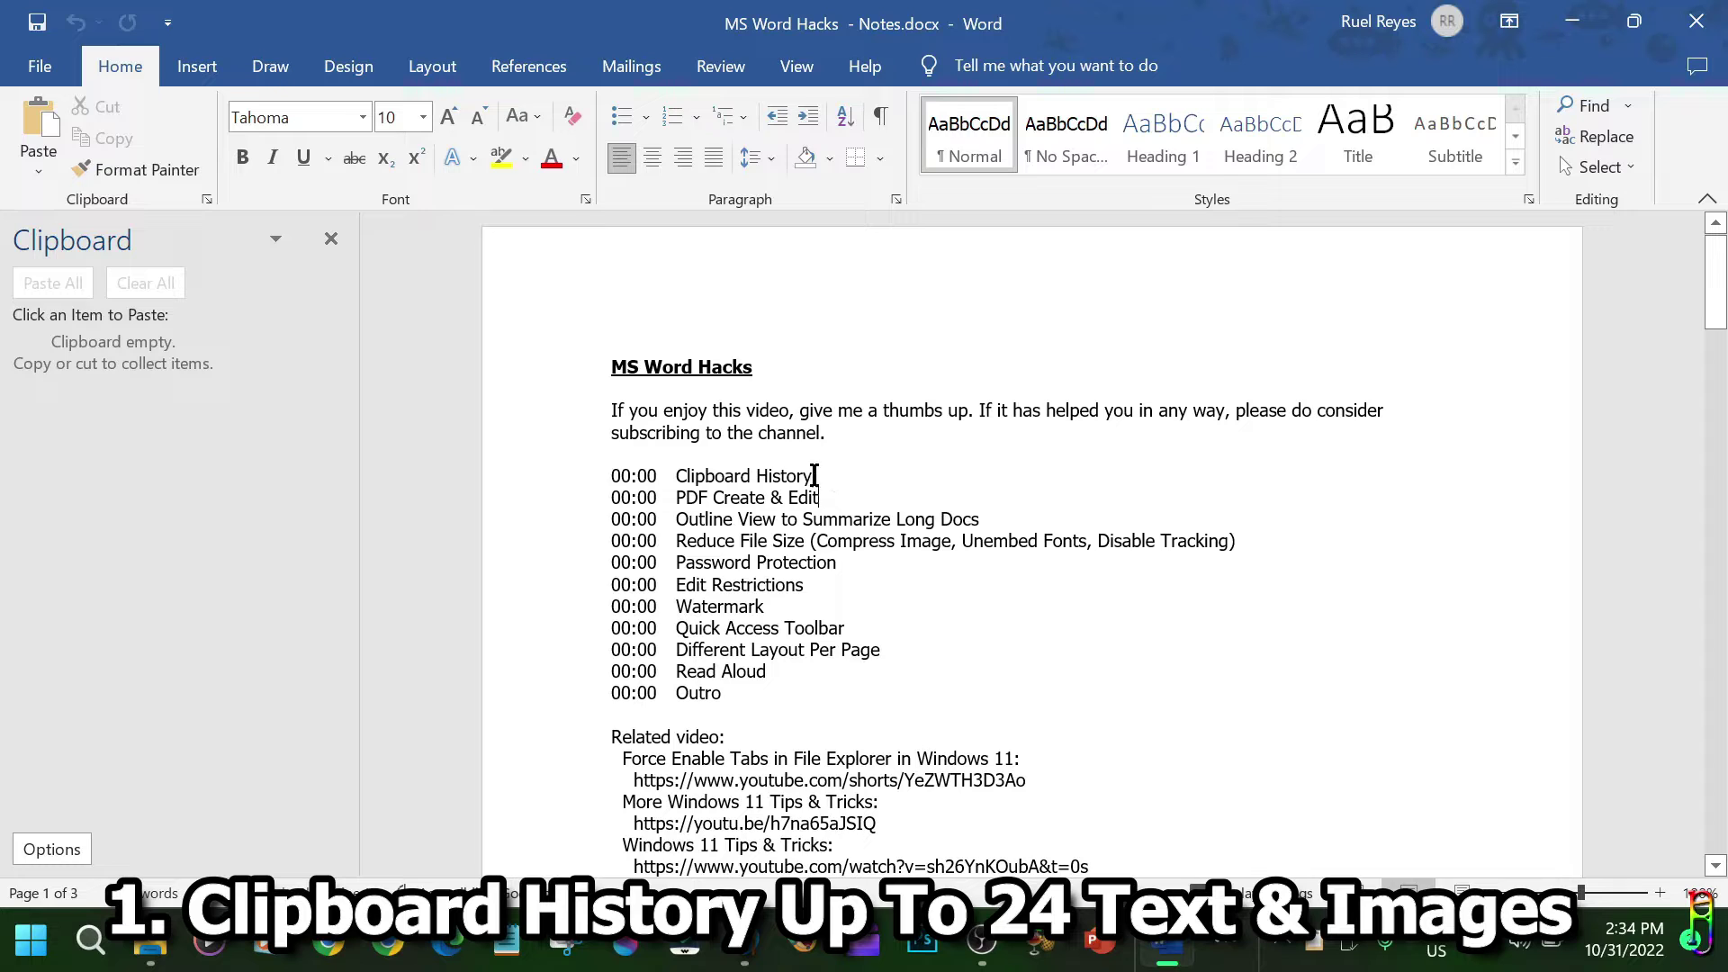
{"action": "left_click", "coordinate": [574, 482]}
{"action": "right_click", "coordinate": [690, 486]}
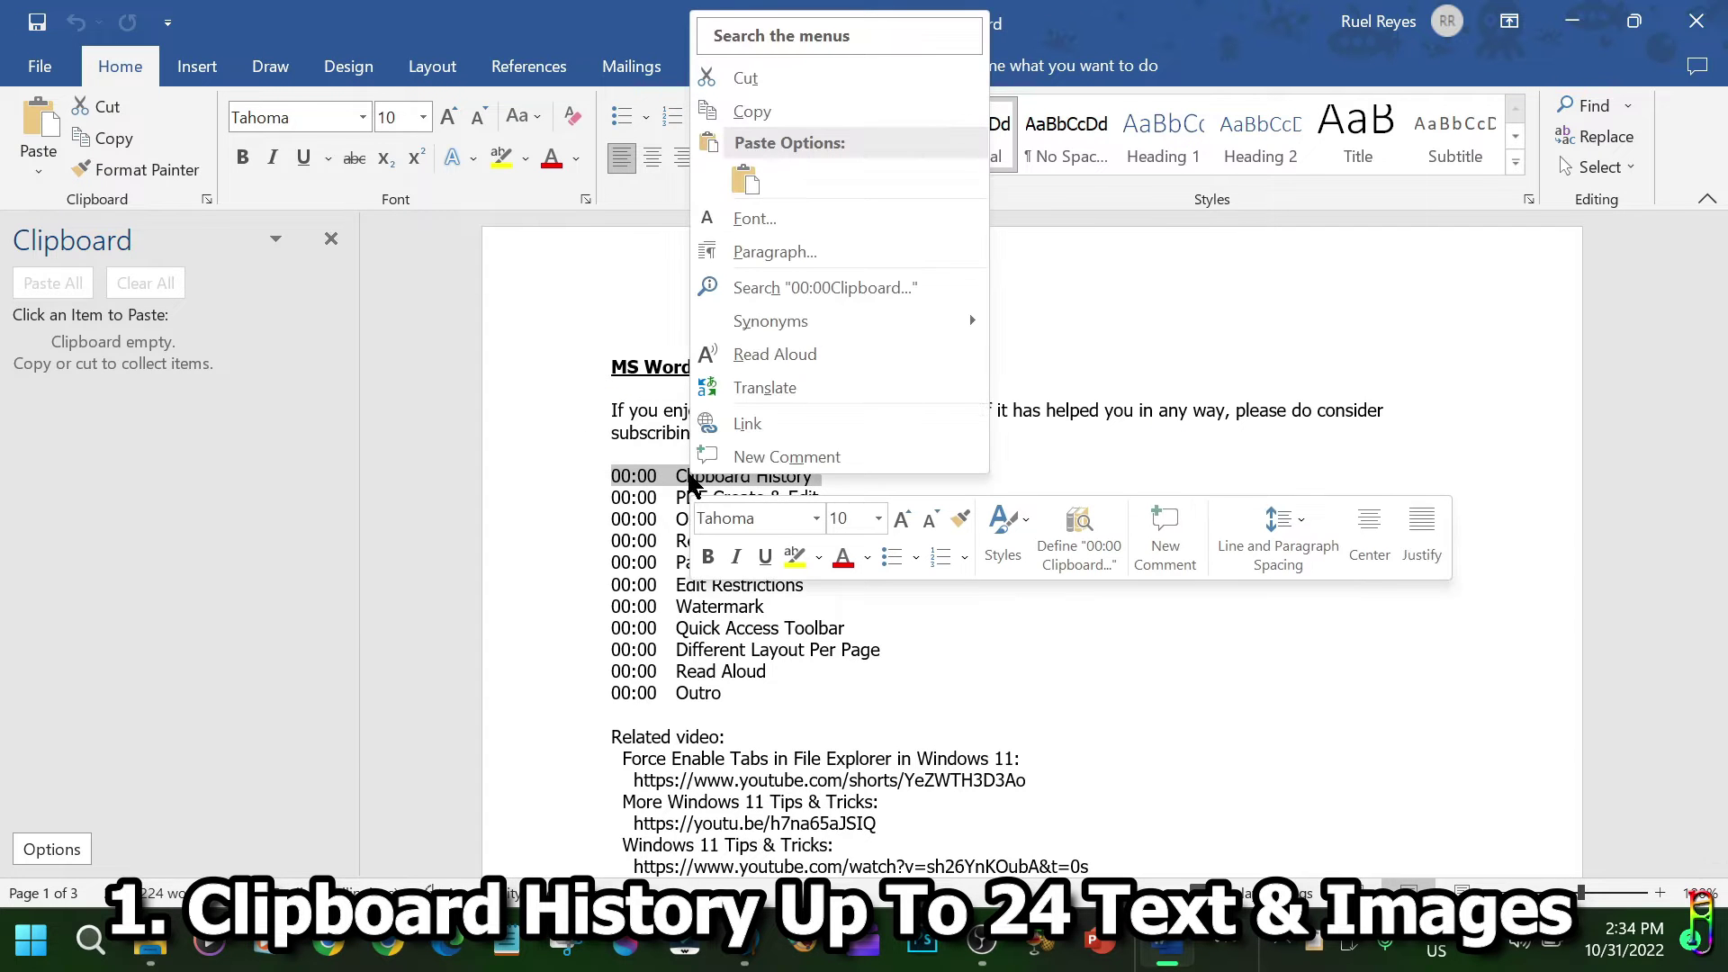
{"action": "left_click", "coordinate": [758, 109]}
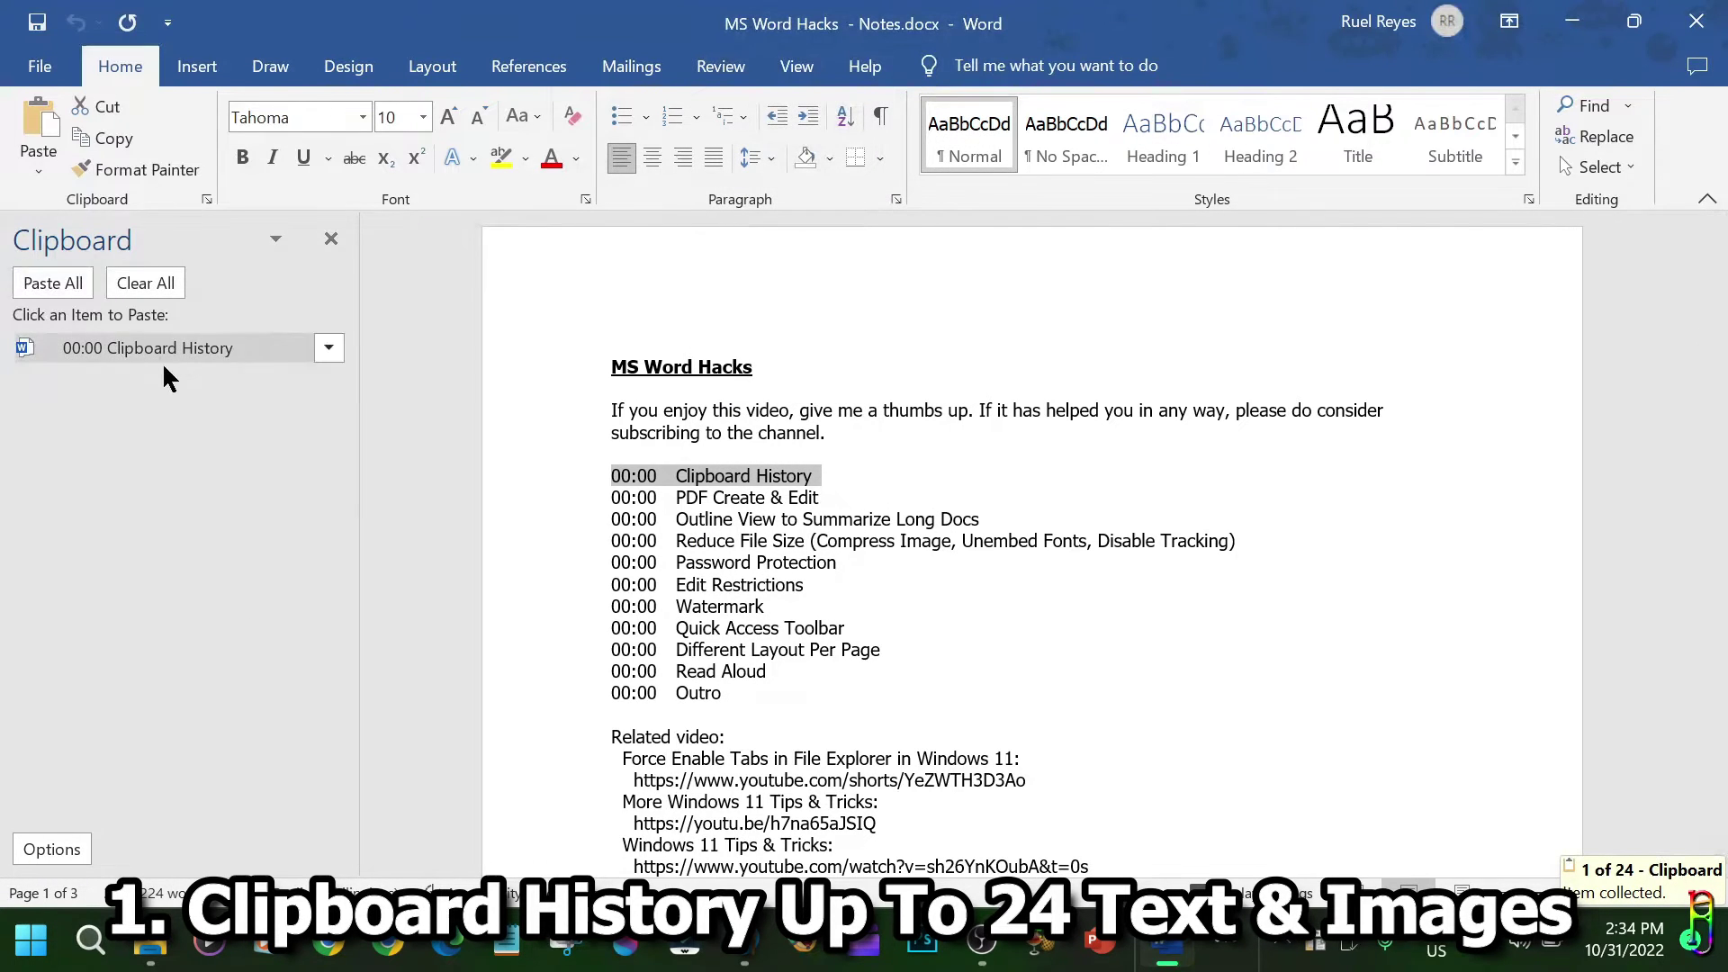
{"action": "left_click", "coordinate": [1228, 944]}
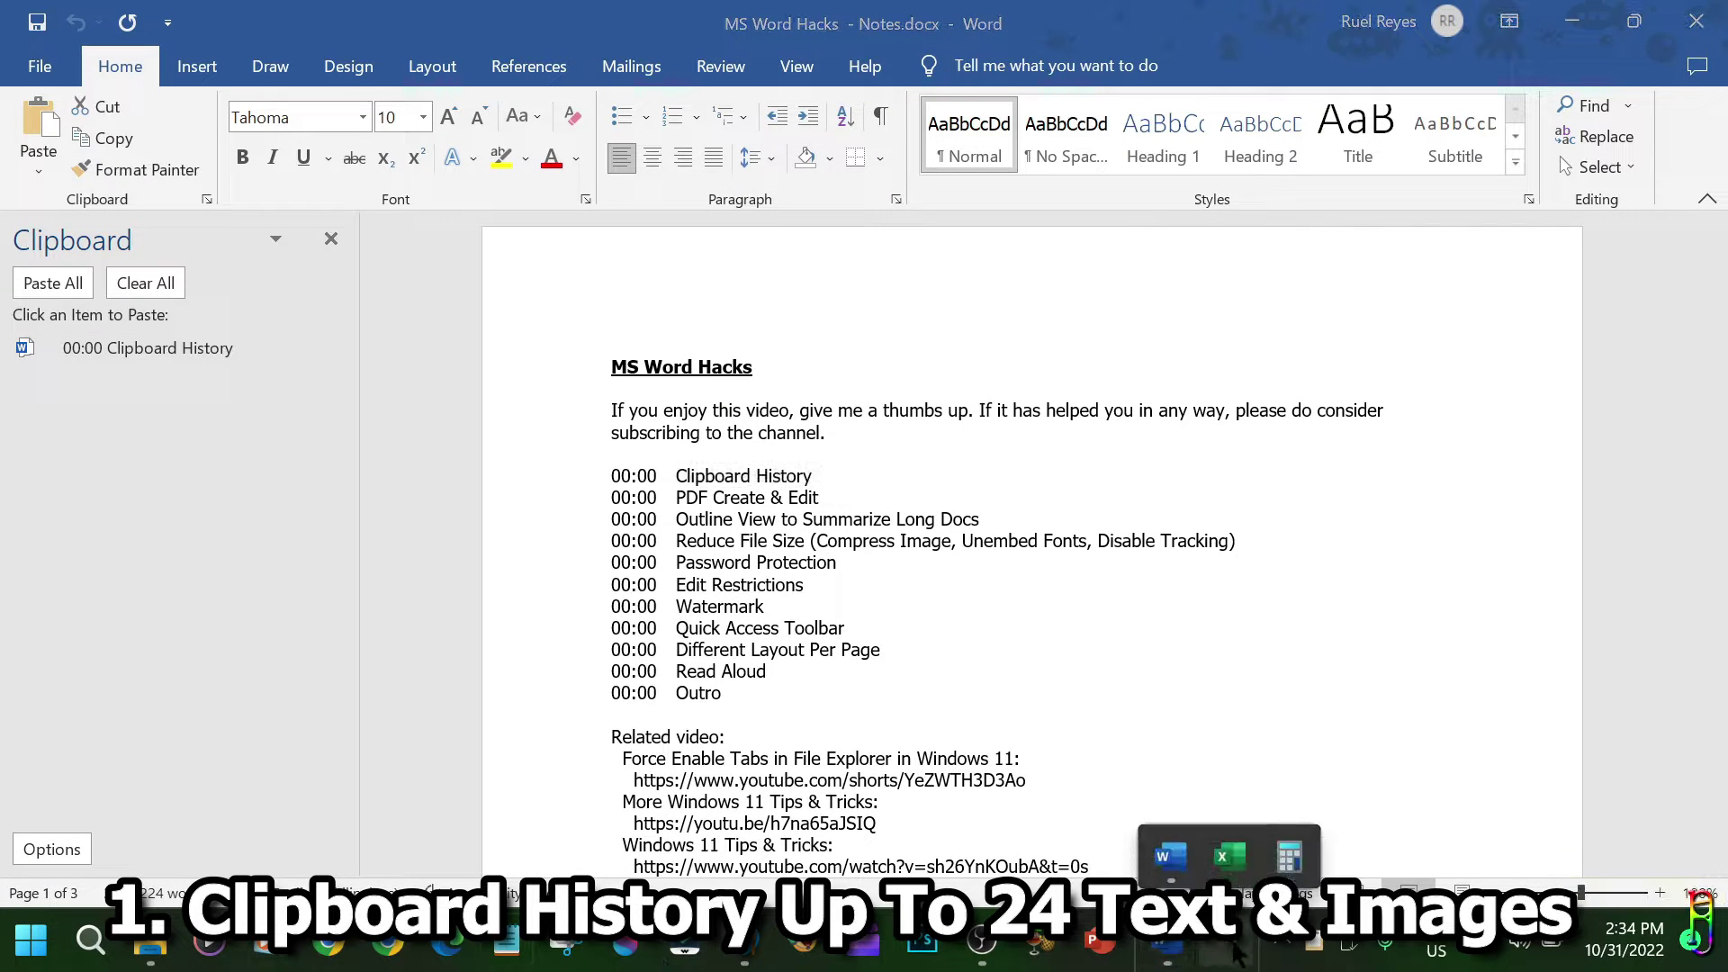
Copy the RIBBY graffiti image in Paint, then return to Word.
{"action": "left_click", "coordinate": [745, 943]}
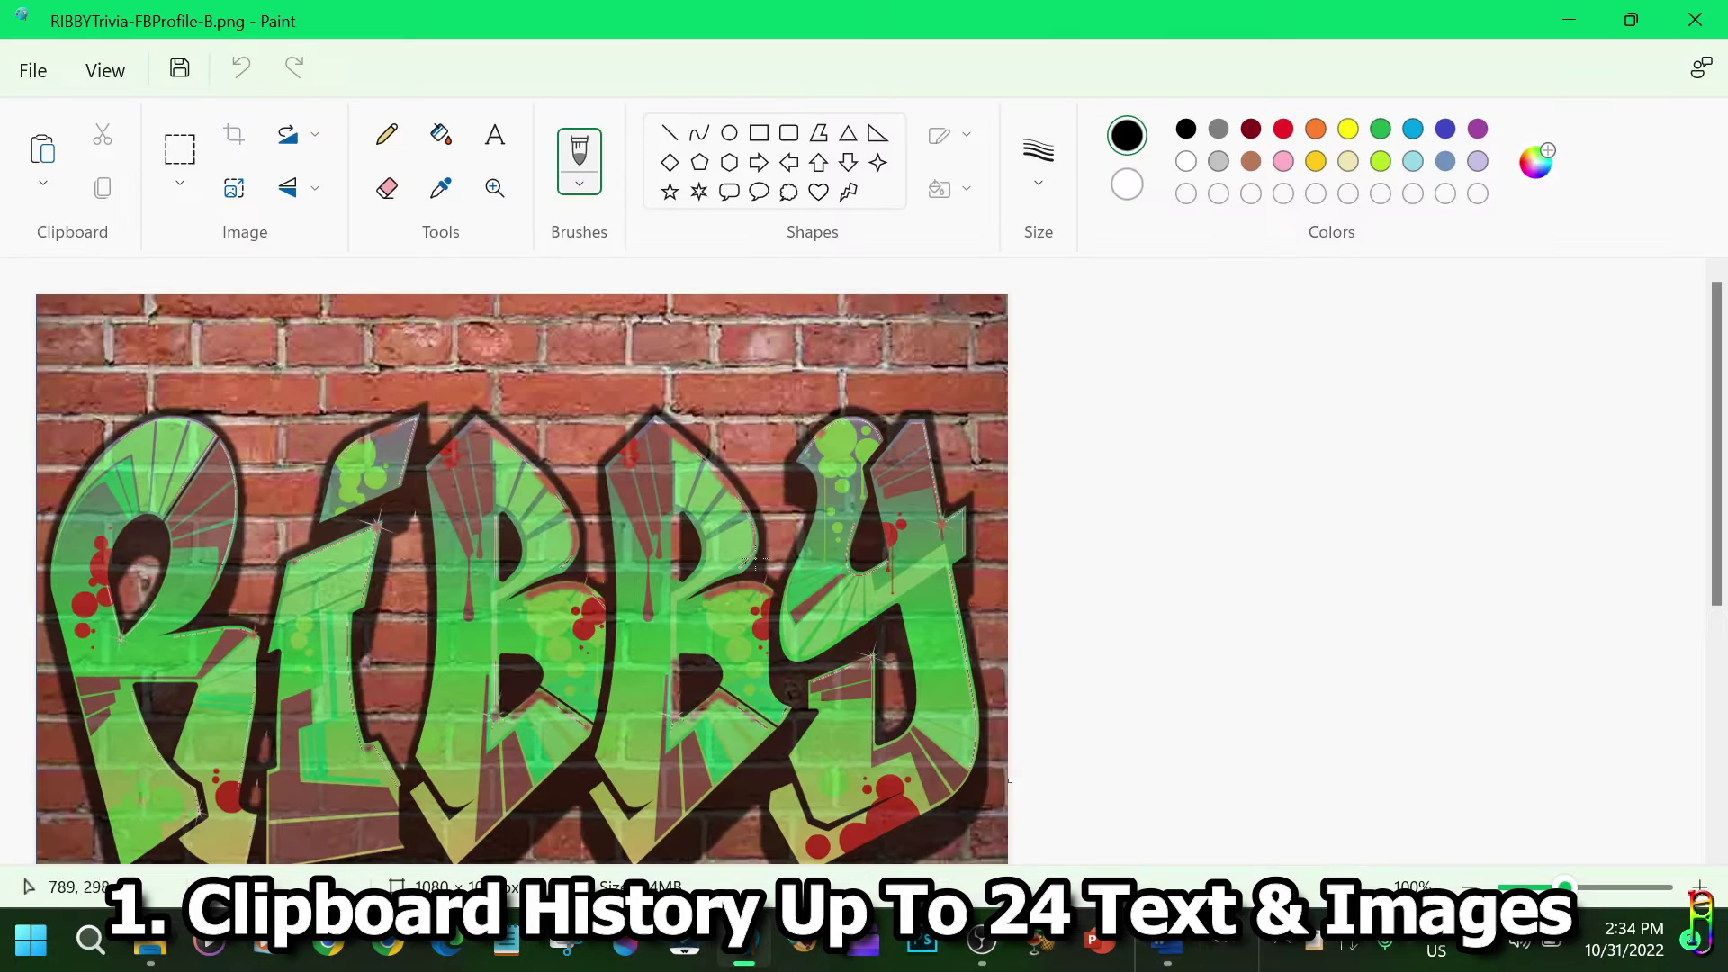
{"action": "right_click", "coordinate": [783, 414]}
{"action": "left_click", "coordinate": [866, 74]}
{"action": "key", "text": "alt+Tab"}
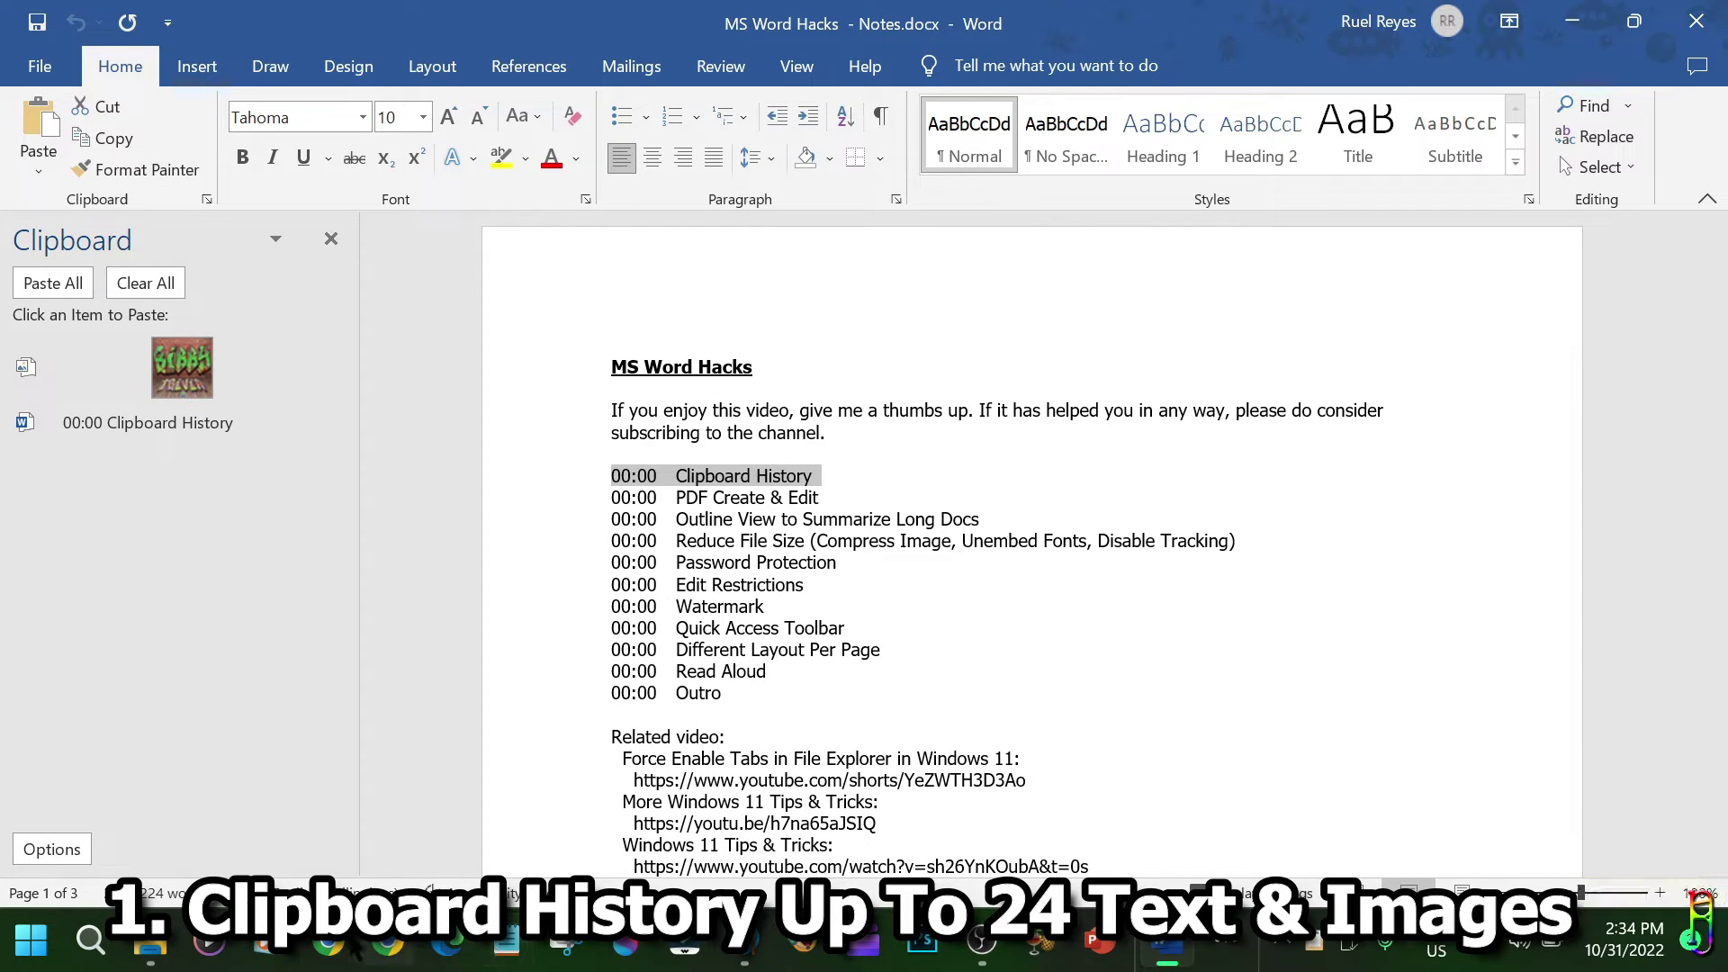
Copy RIBBYTrivia-FBProfile-A.png from the Pictures folder, then minimize File Explorer.
{"action": "left_click", "coordinate": [150, 943]}
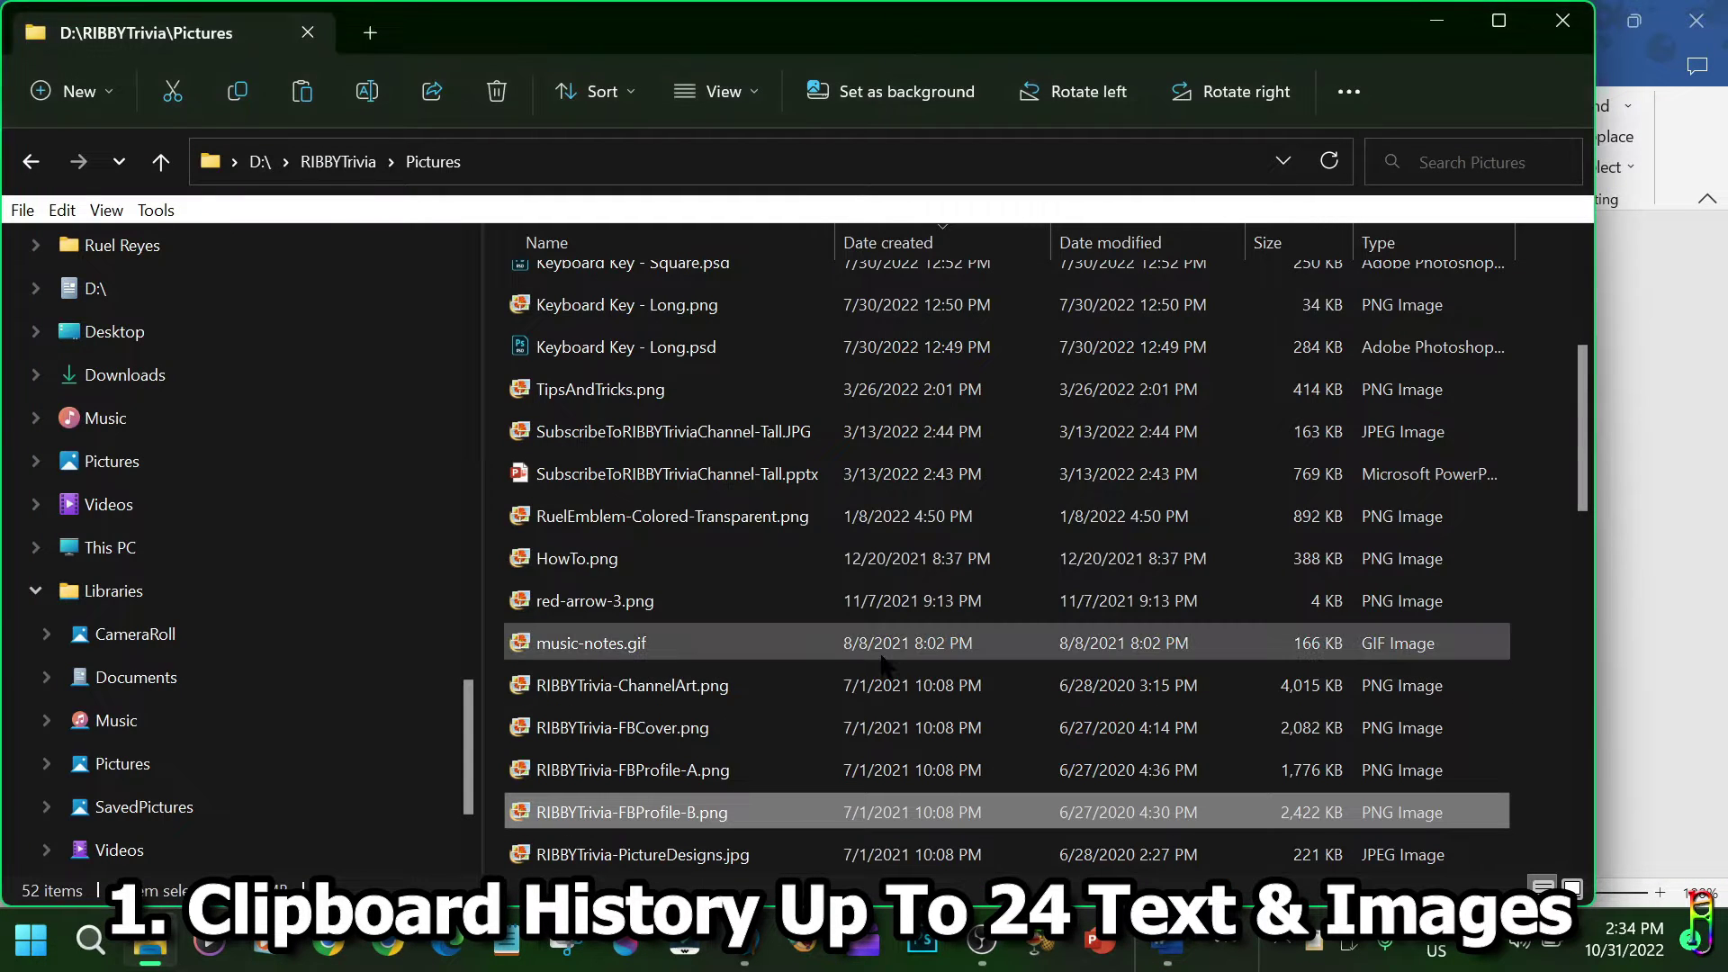
{"action": "right_click", "coordinate": [637, 812]}
{"action": "right_click", "coordinate": [598, 772]}
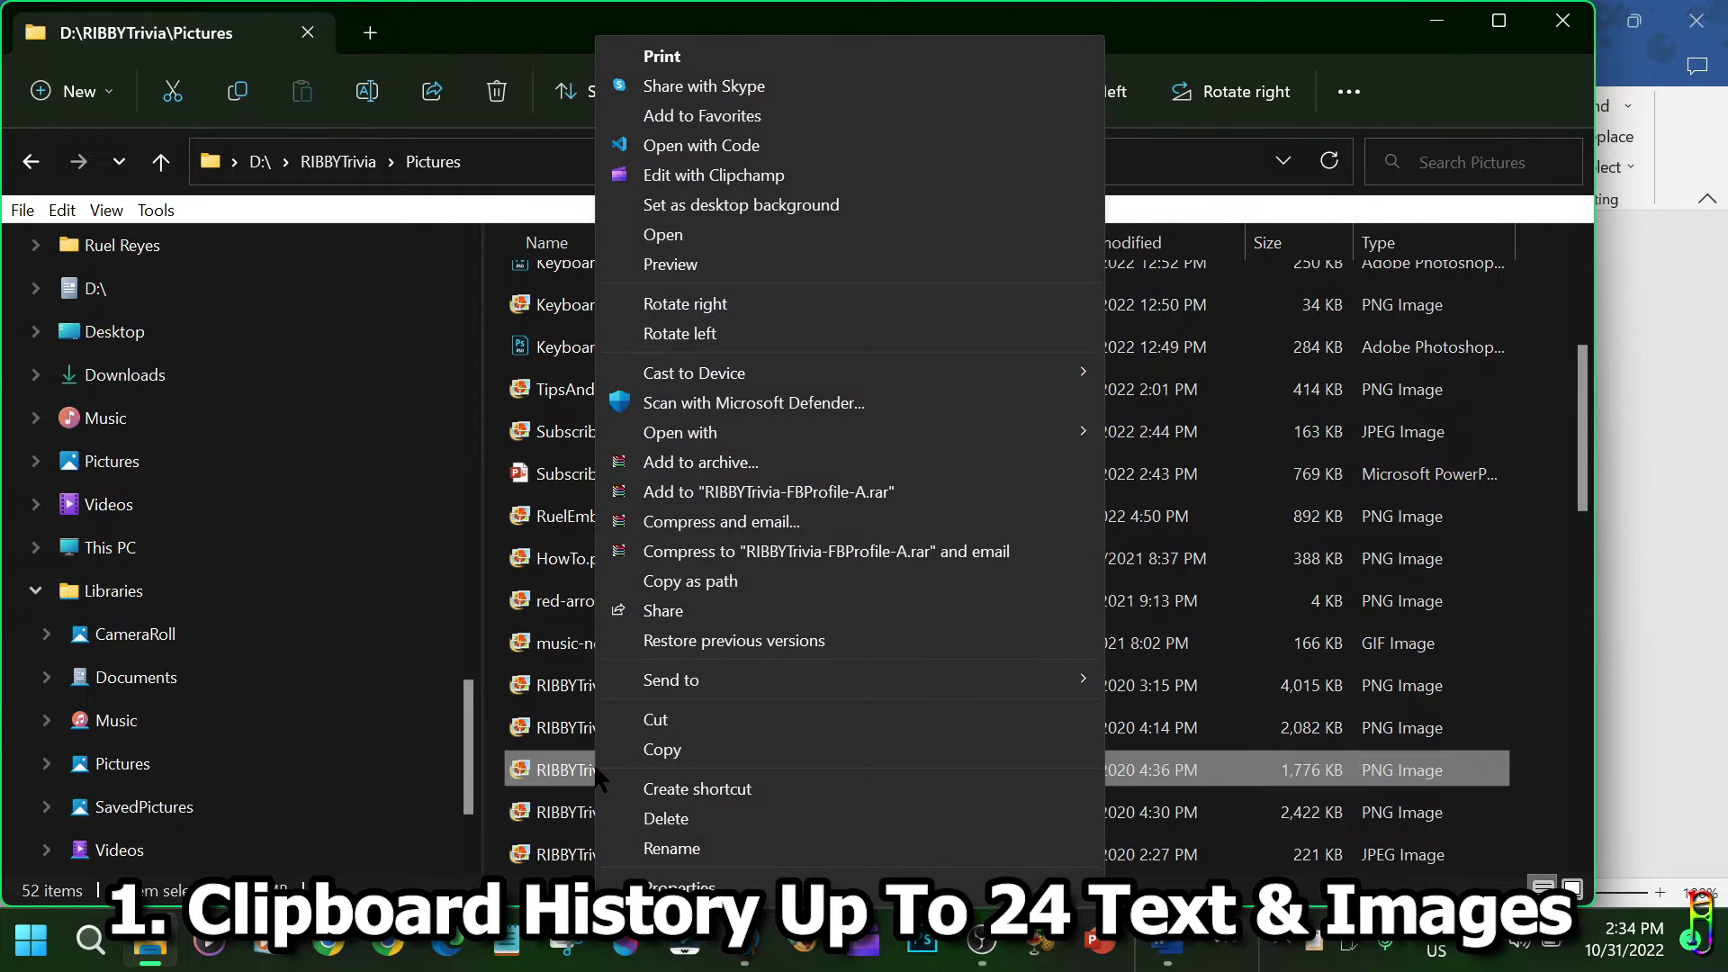
{"action": "left_click", "coordinate": [680, 751]}
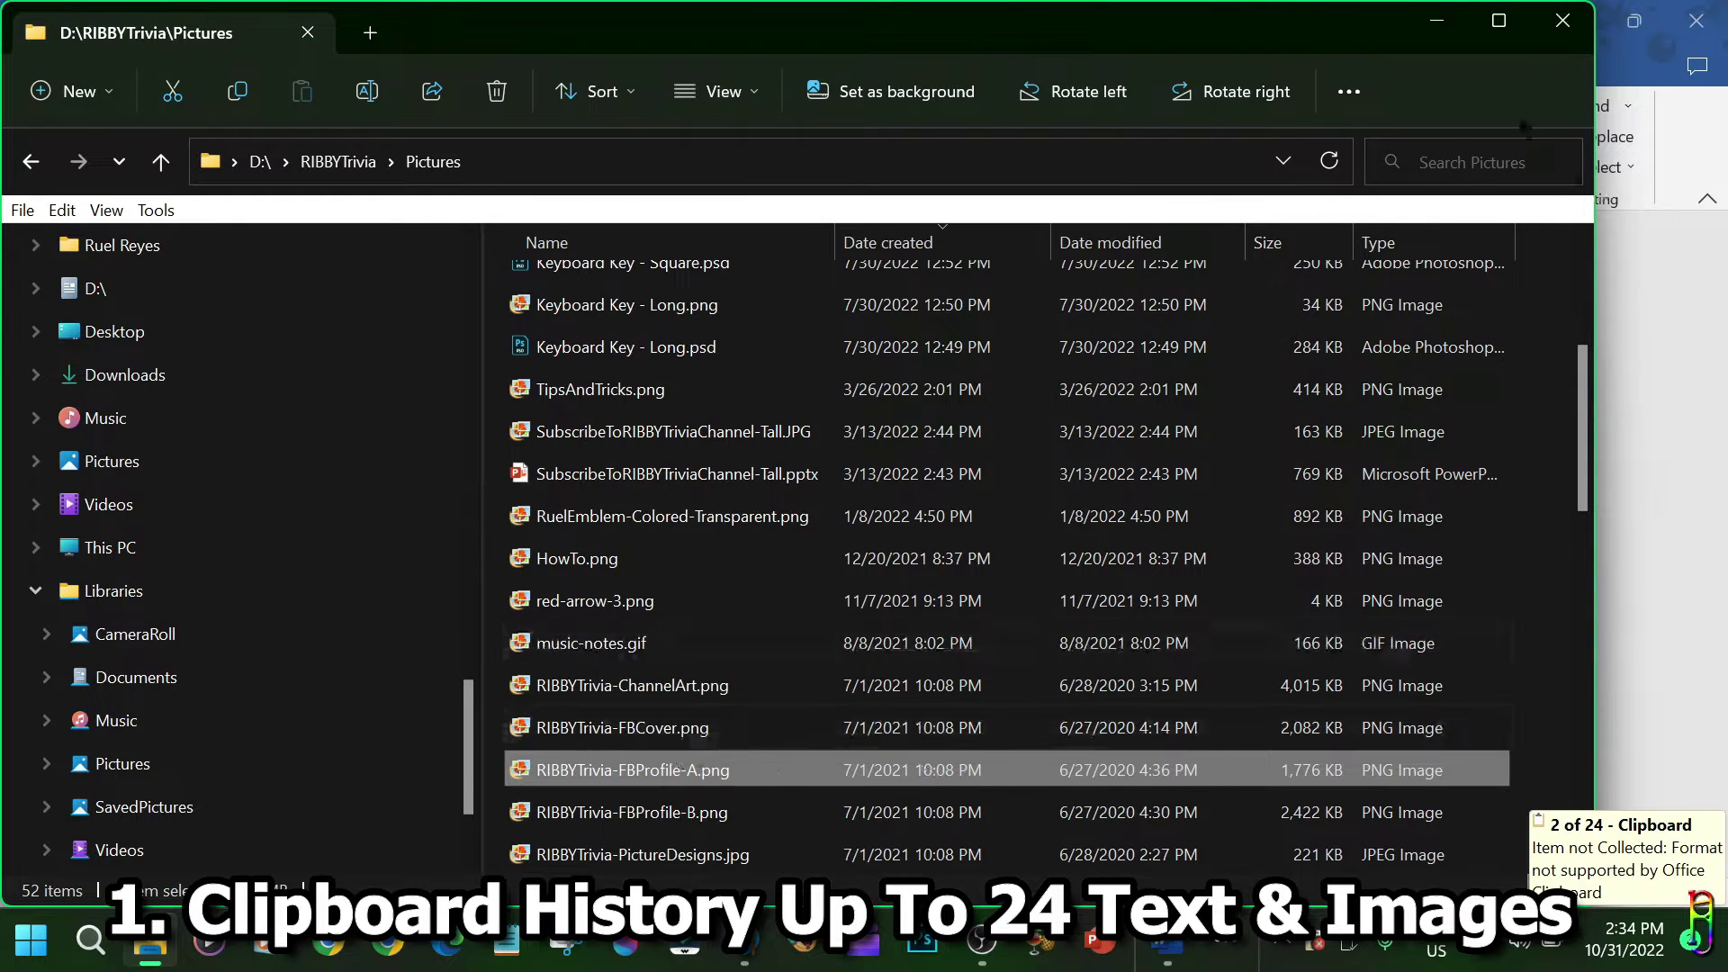
{"action": "left_click", "coordinate": [1437, 19]}
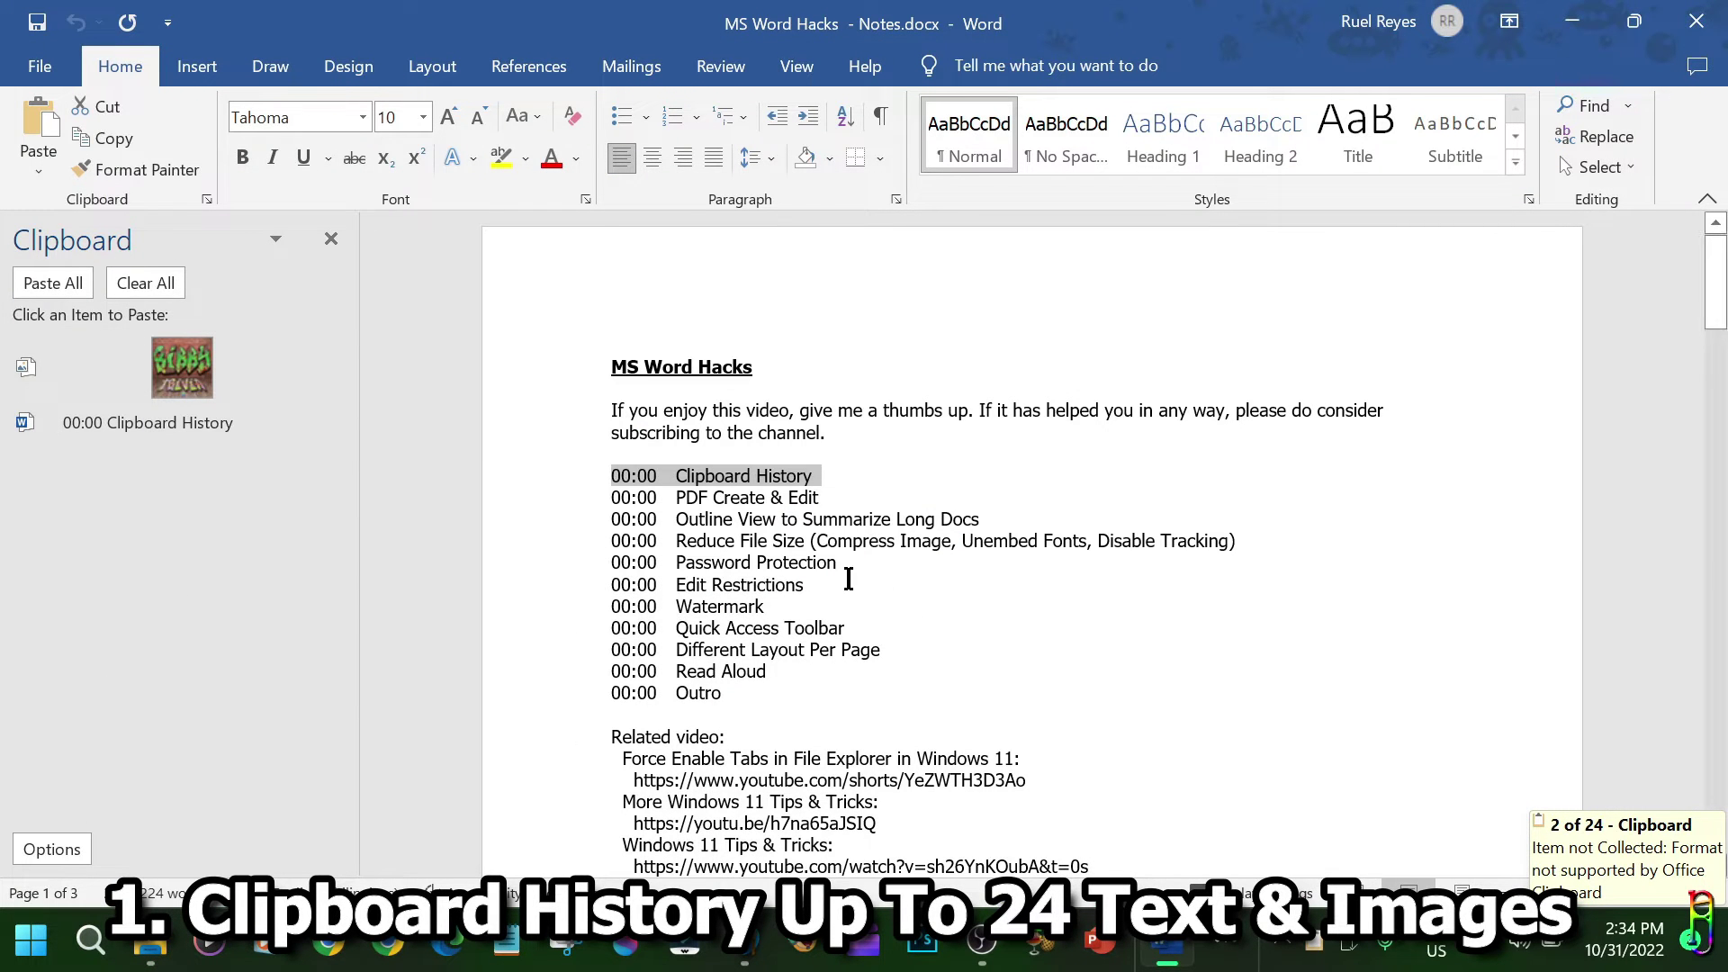
Copy the Edit Restrictions line, the PDF and Outline lines, and the Related video links.
{"action": "left_click", "coordinate": [545, 586]}
{"action": "key", "text": "ctrl+c"}
{"action": "left_click_drag", "start_coordinate": [940, 519], "coordinate": [612, 497]}
{"action": "key", "text": "ctrl+c"}
{"action": "left_click_drag", "start_coordinate": [612, 736], "coordinate": [940, 490]}
{"action": "right_click", "coordinate": [741, 313]}
{"action": "left_click", "coordinate": [760, 409]}
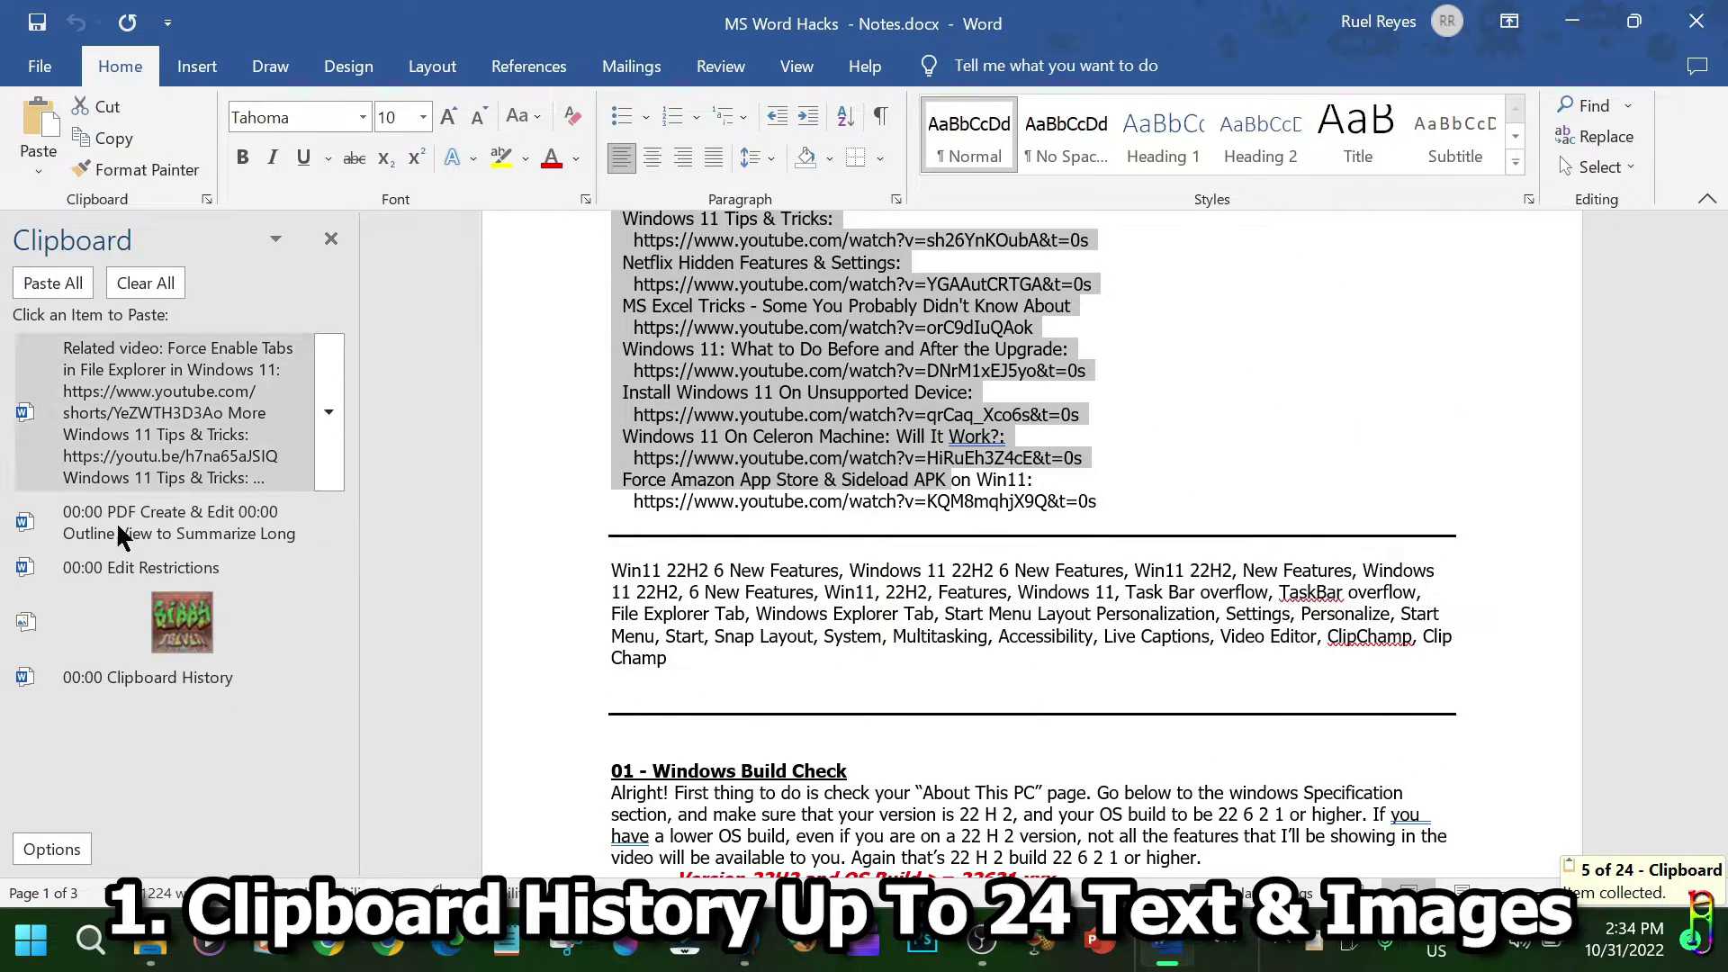
{"action": "left_click", "coordinate": [1447, 648]}
Paste and undo the graffiti image at the end, then delete the PDF Create clipboard entry.
{"action": "scroll", "coordinate": [1505, 658], "scroll_direction": "down", "scroll_amount": 15}
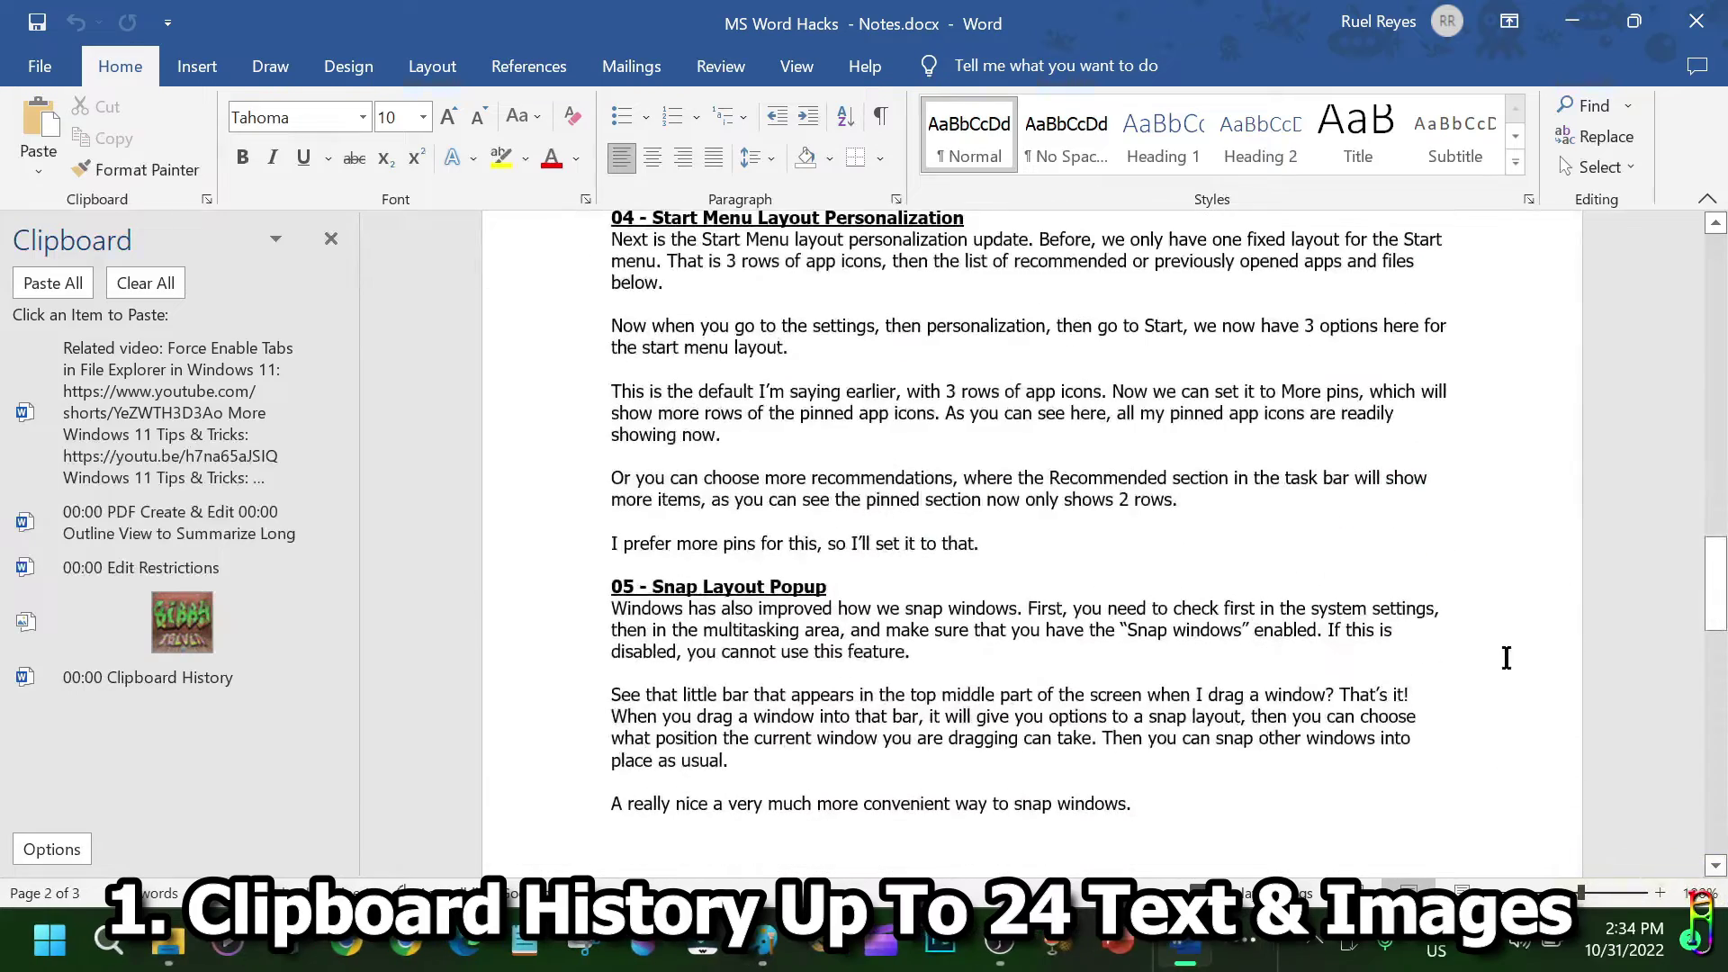
{"action": "scroll", "coordinate": [1506, 658], "scroll_direction": "down", "scroll_amount": 10}
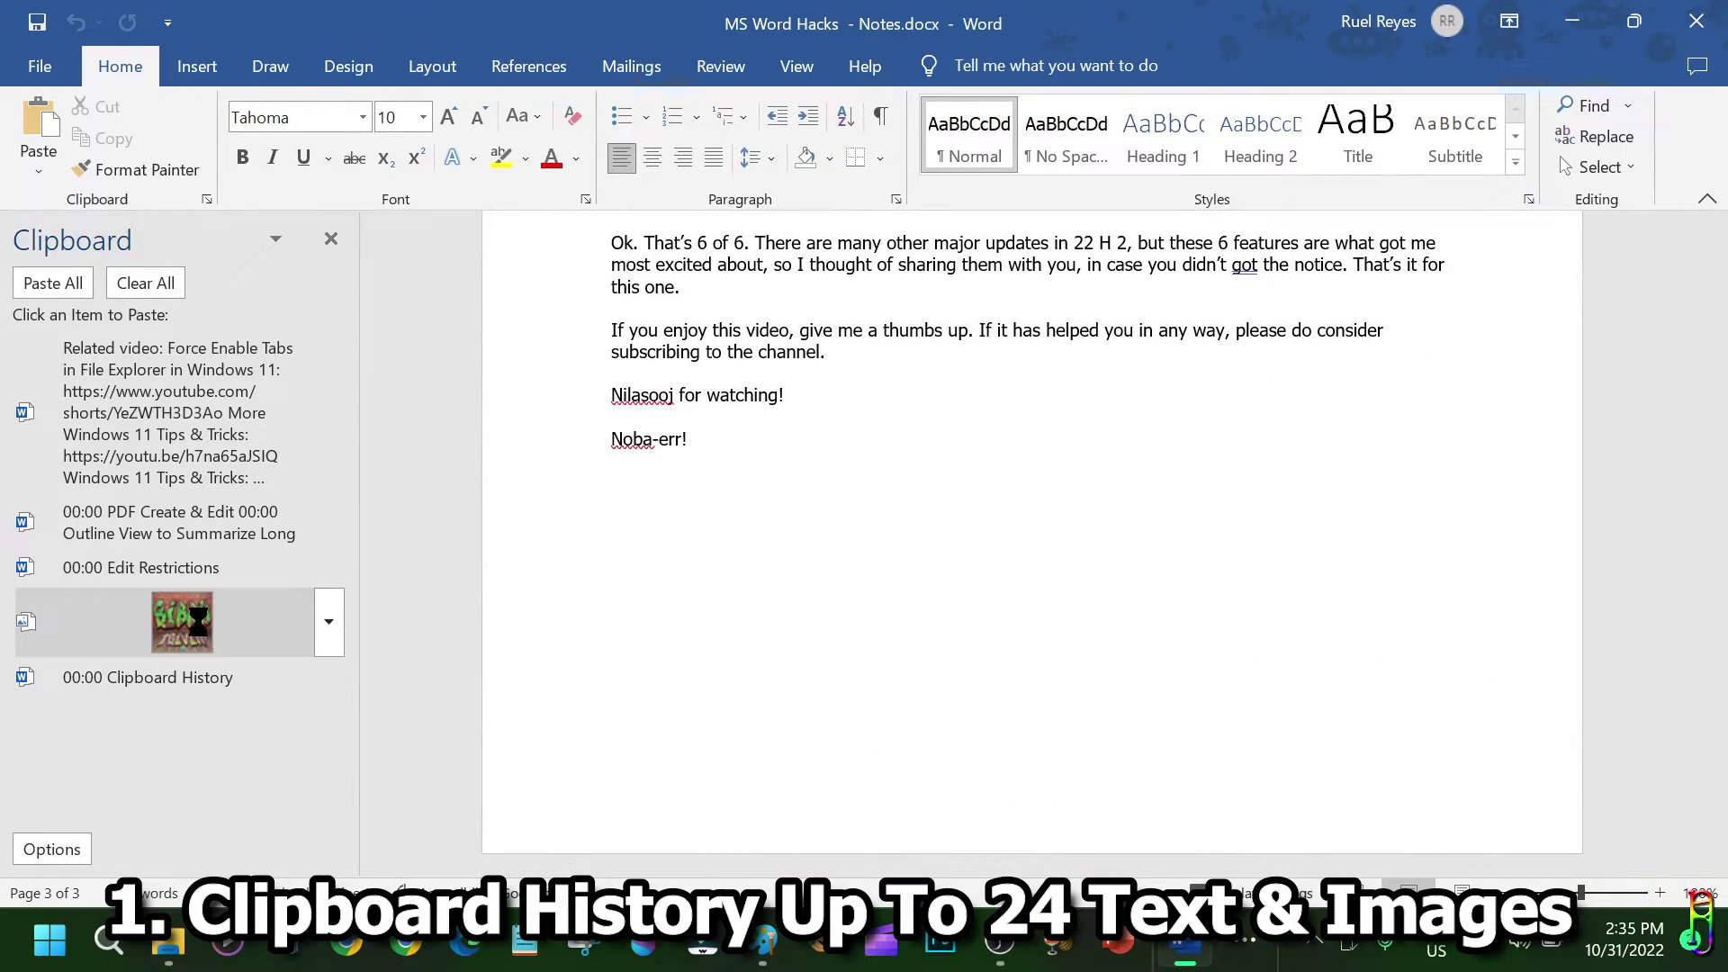
{"action": "left_click", "coordinate": [198, 621]}
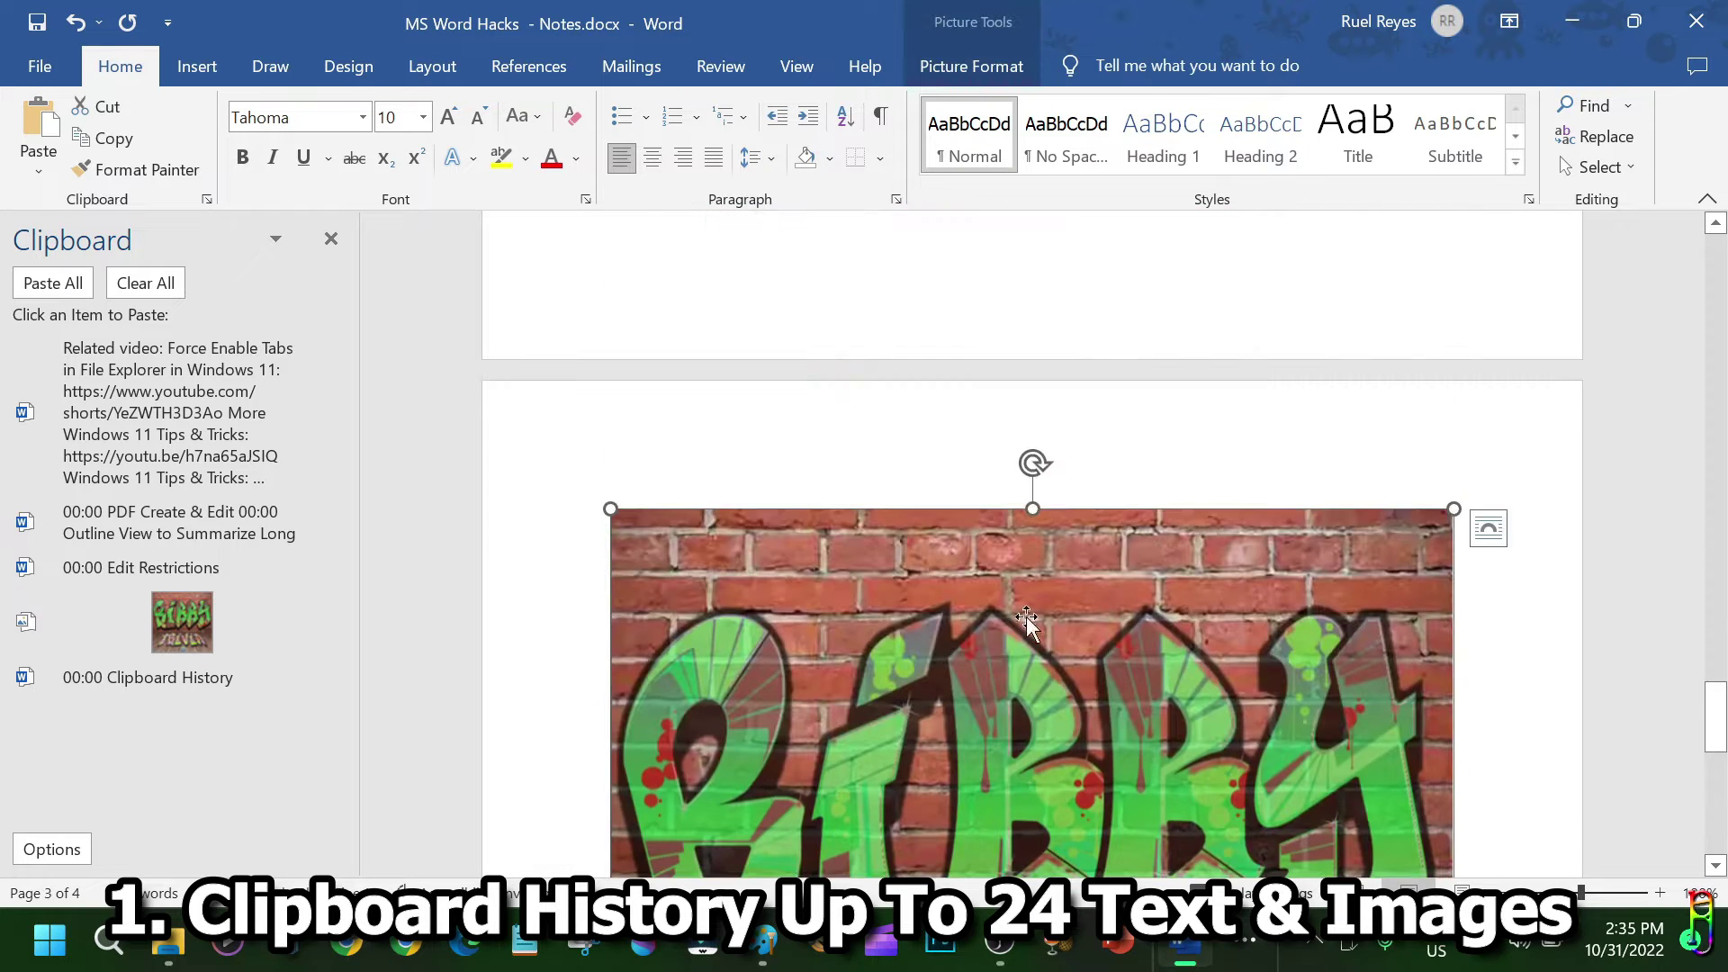
{"action": "key", "text": "ctrl+z"}
{"action": "left_click", "coordinate": [329, 522]}
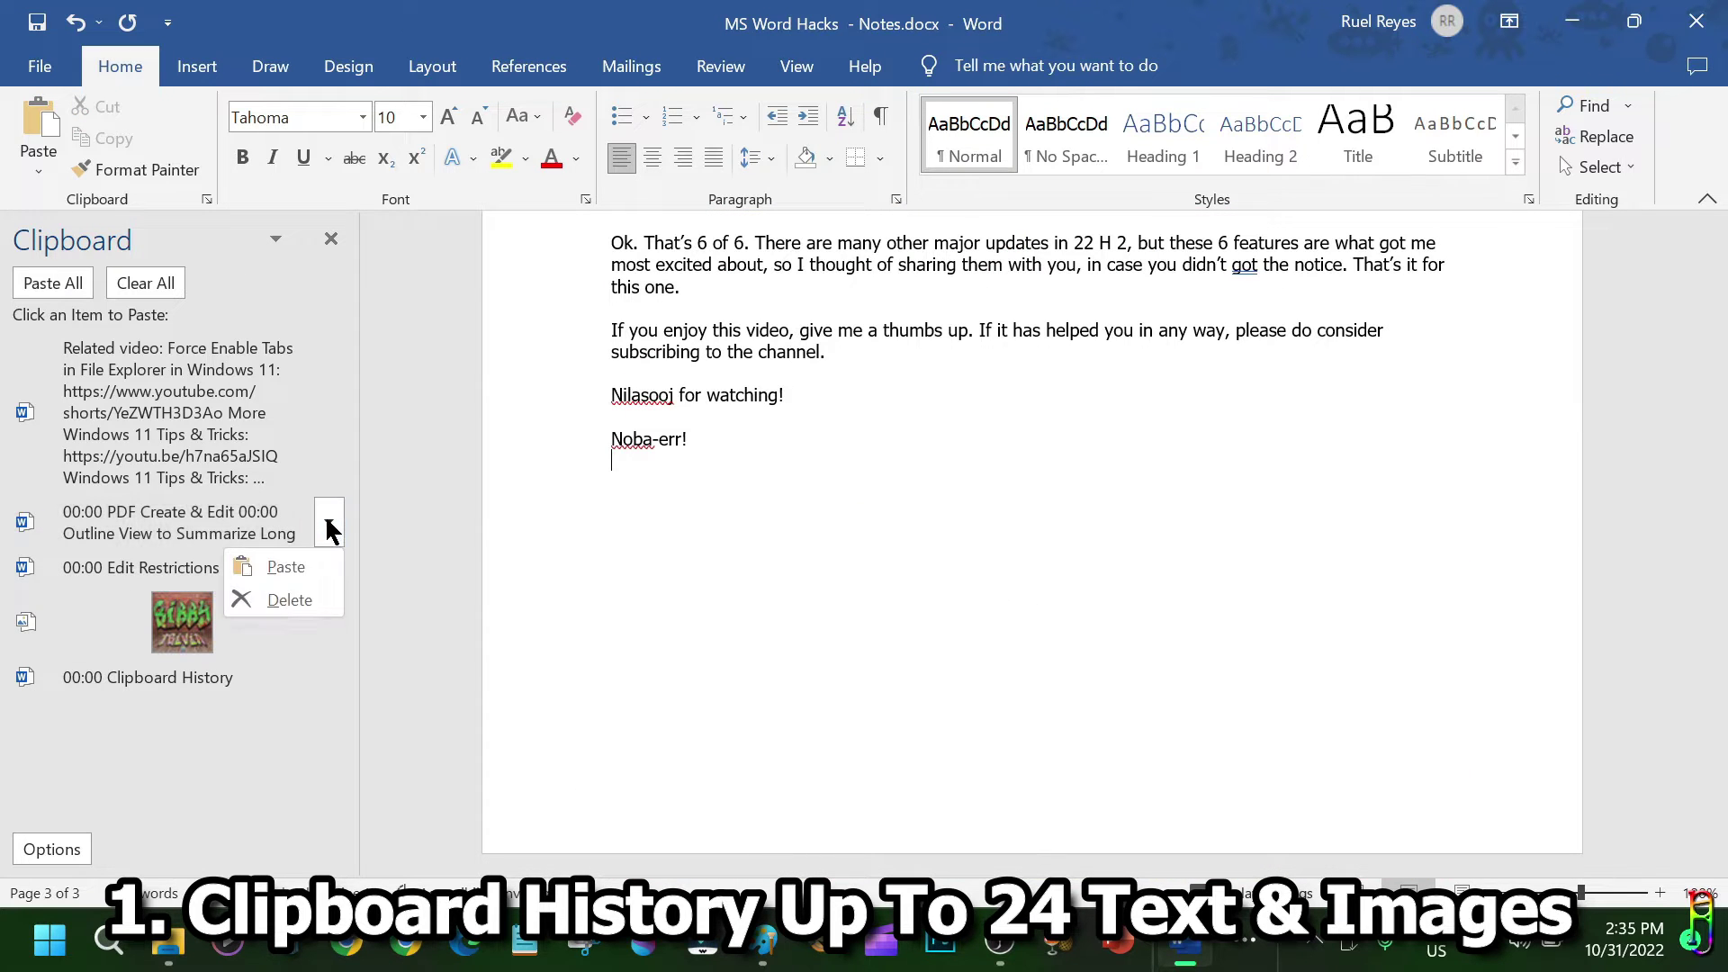
{"action": "left_click", "coordinate": [292, 601]}
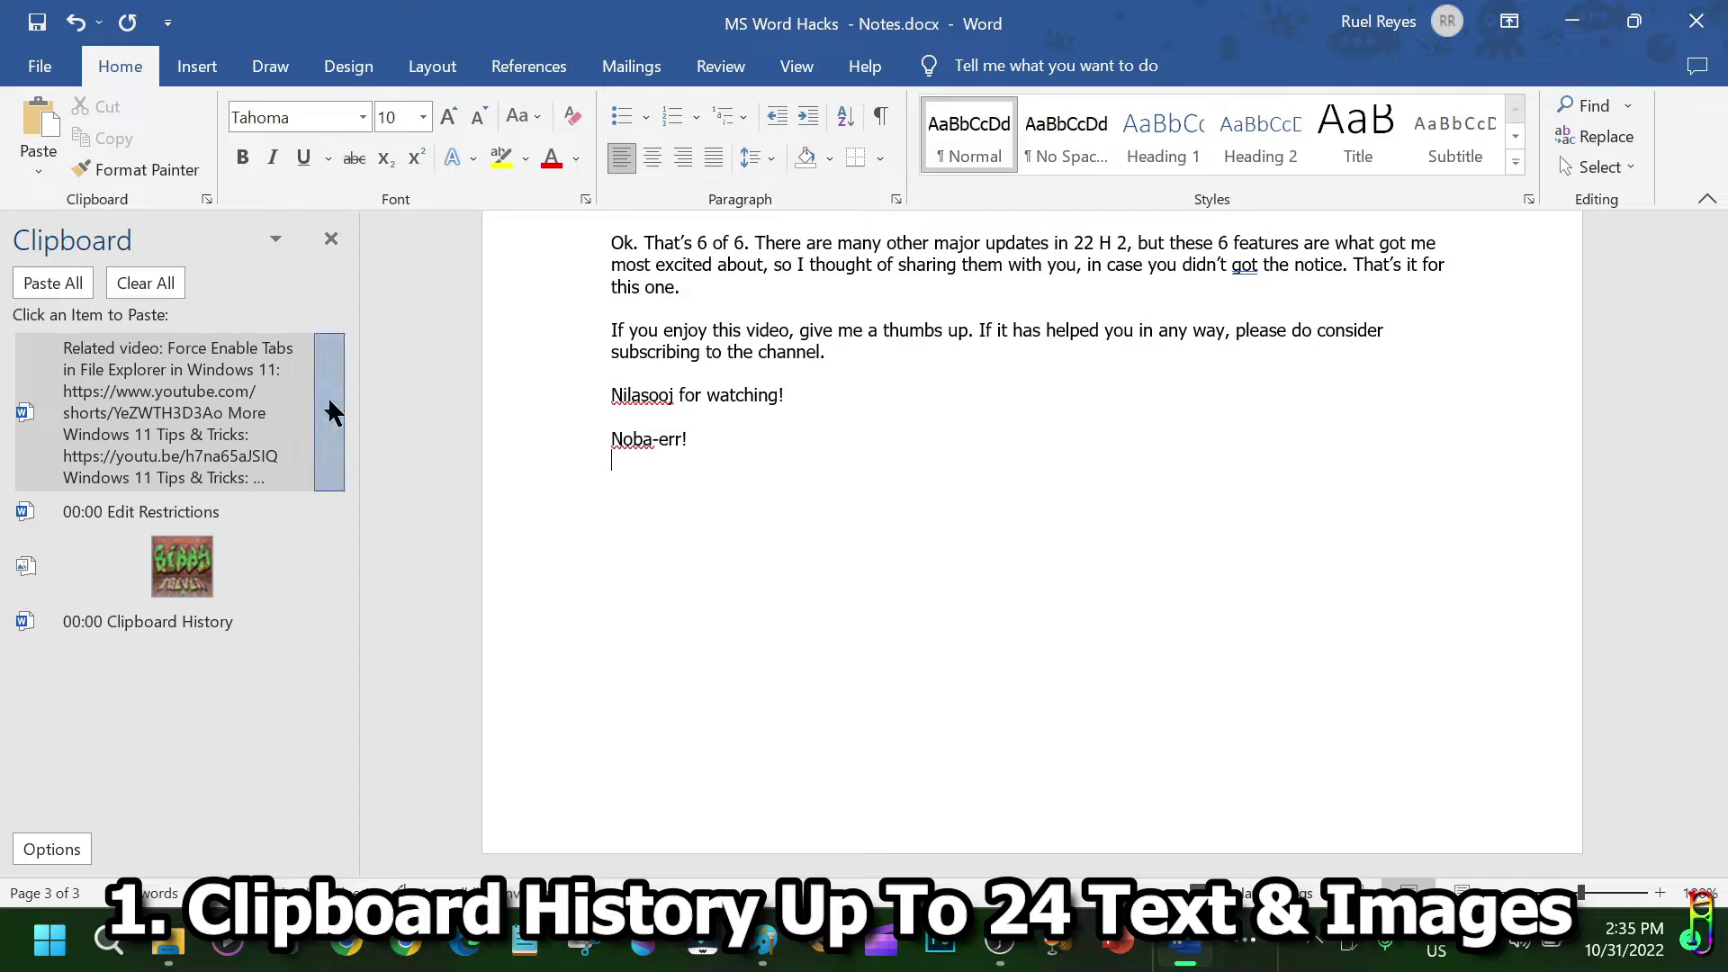
{"action": "left_click", "coordinate": [332, 412]}
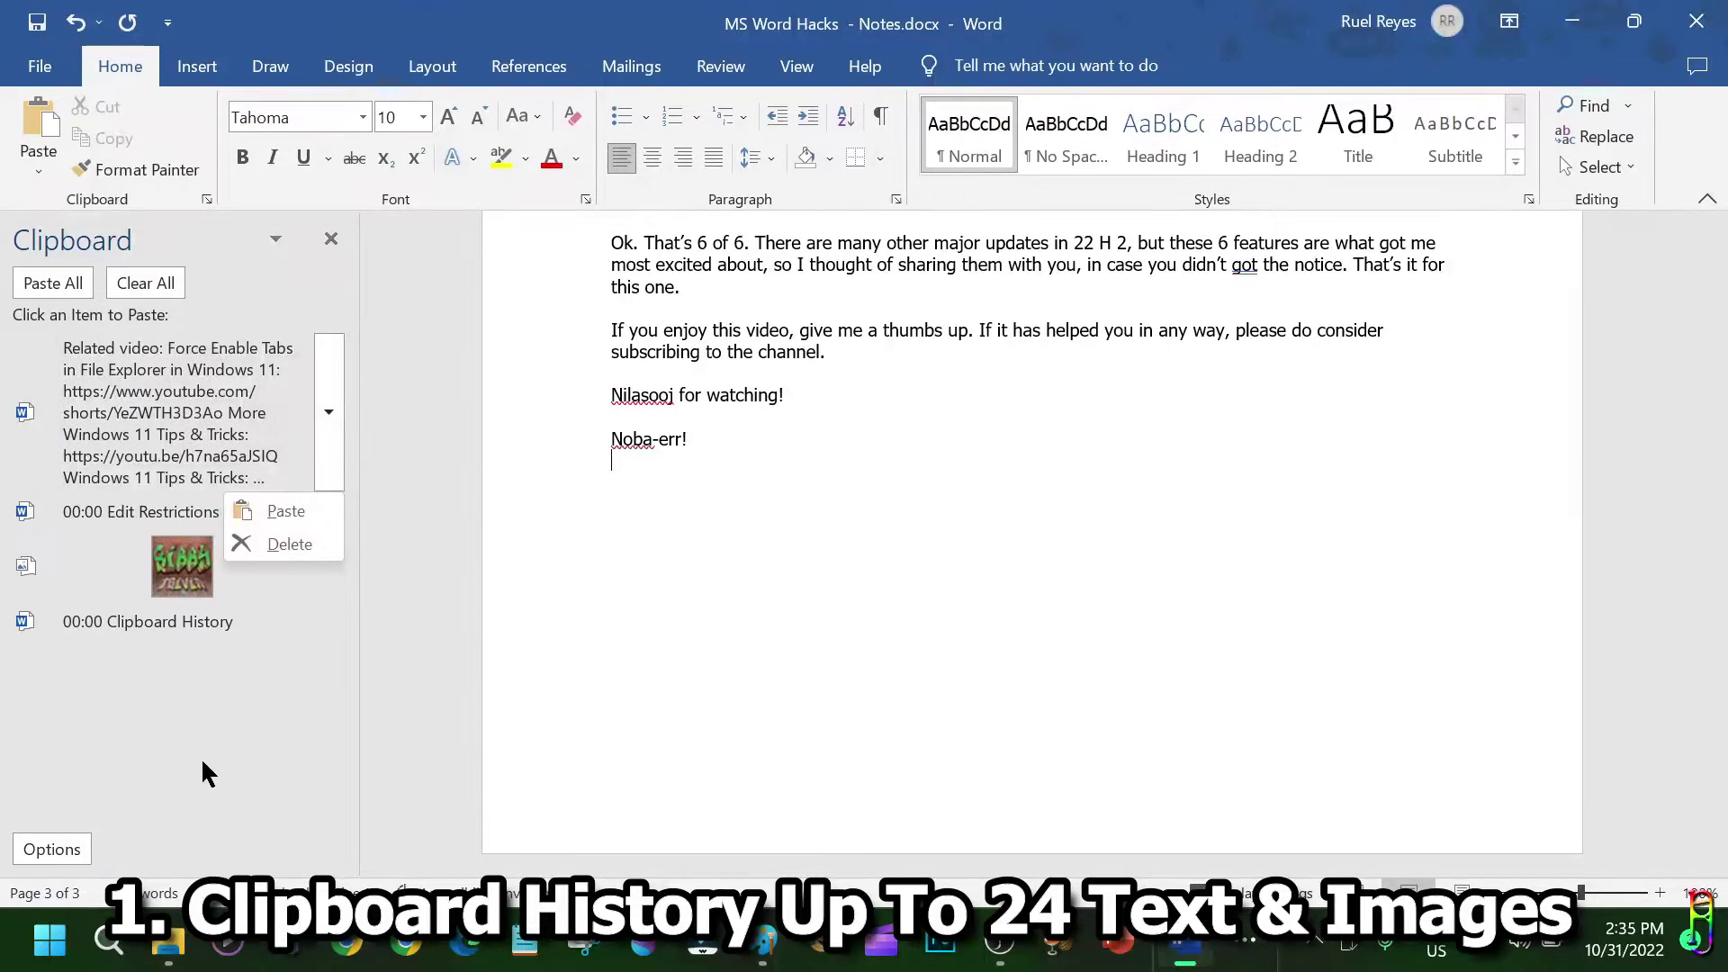
Paste the Related video links at the document's end, return to the top, and close the Clipboard pane.
{"action": "left_click", "coordinate": [77, 846]}
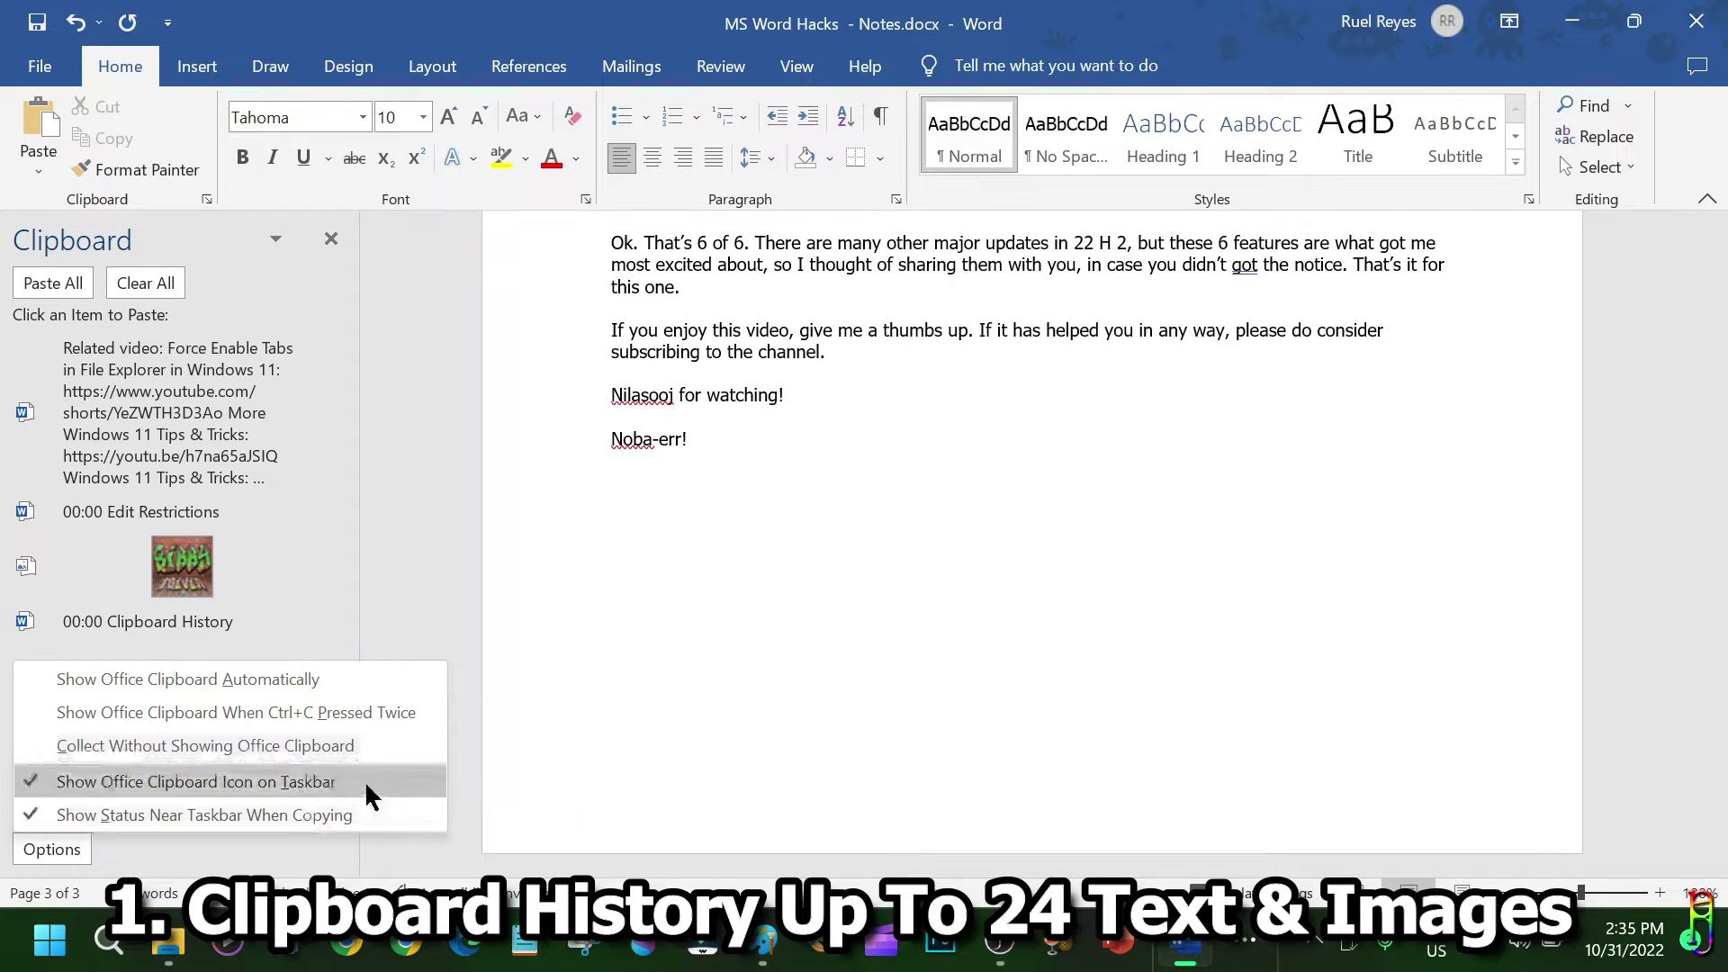
{"action": "left_click", "coordinate": [334, 442]}
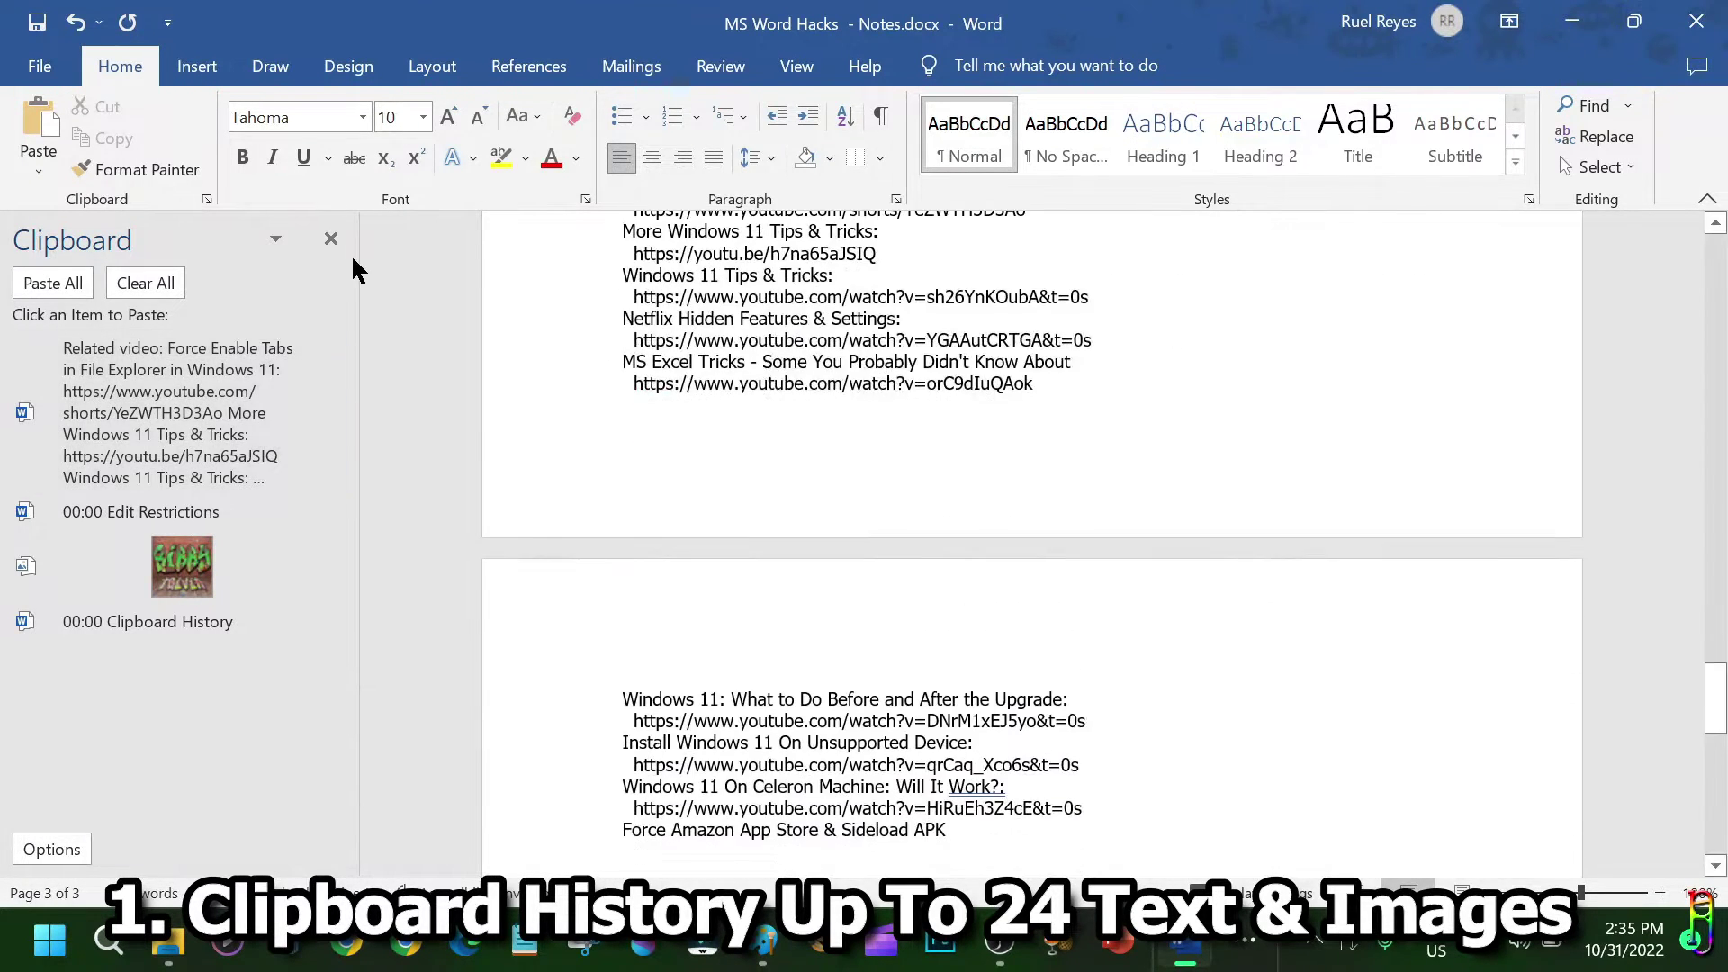
{"action": "scroll", "coordinate": [1401, 528], "scroll_direction": "up", "scroll_amount": 5}
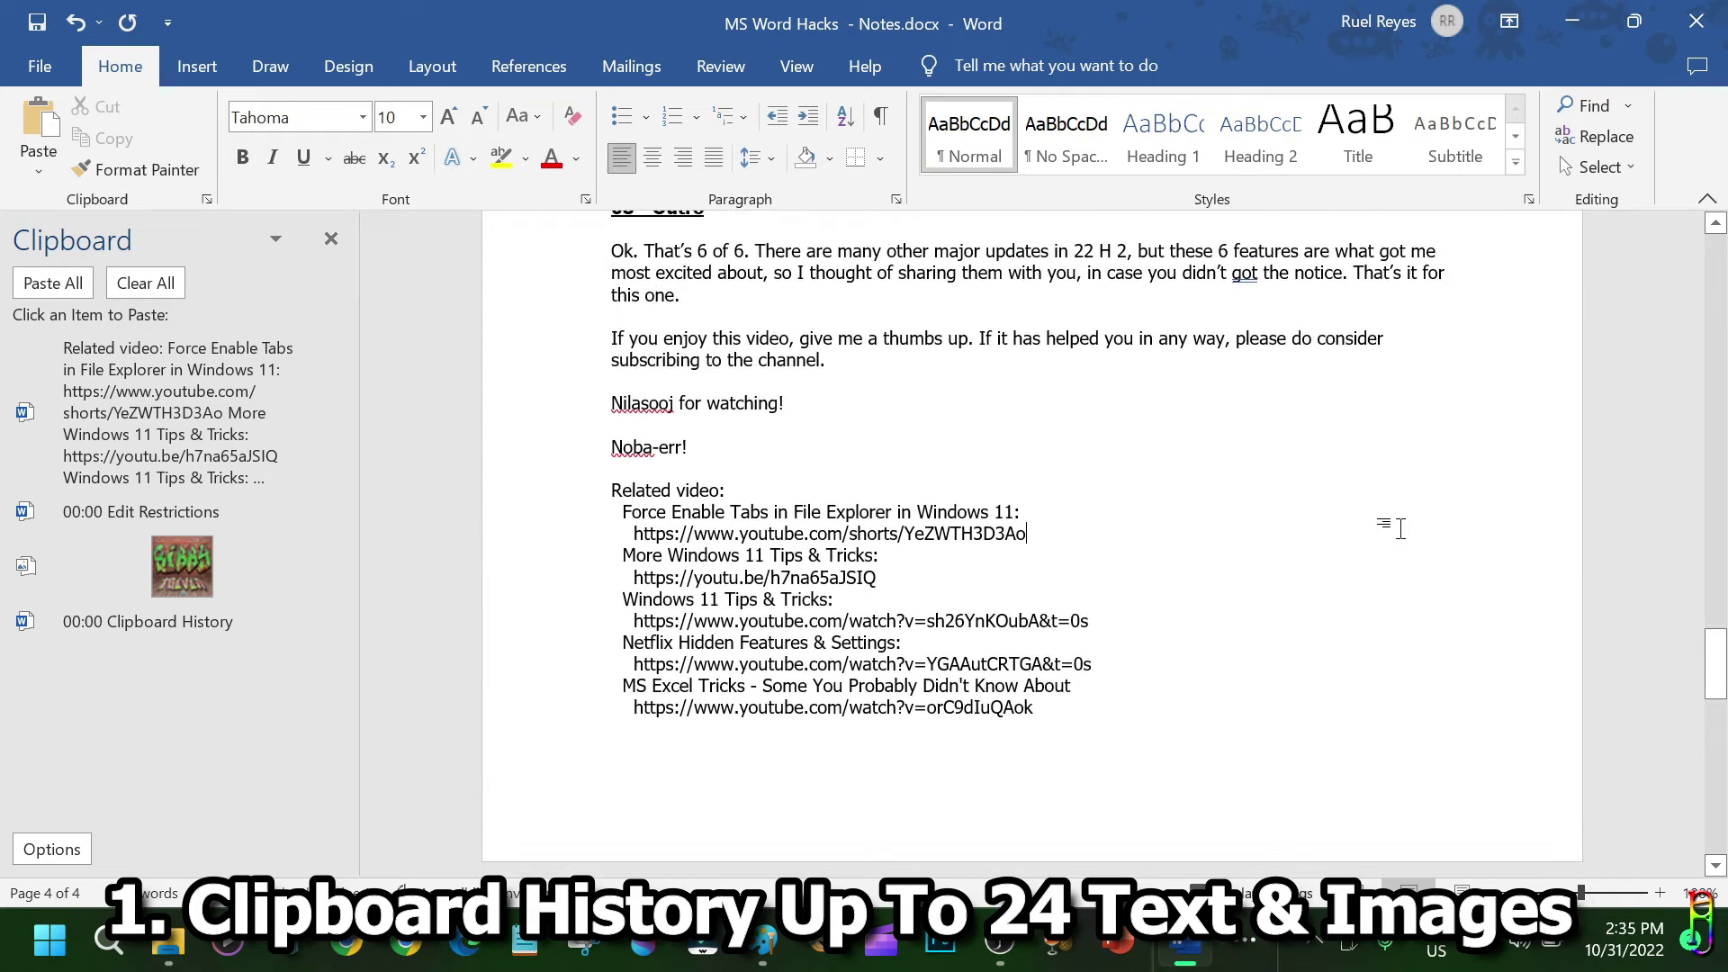
{"action": "key", "text": "ctrl+Home"}
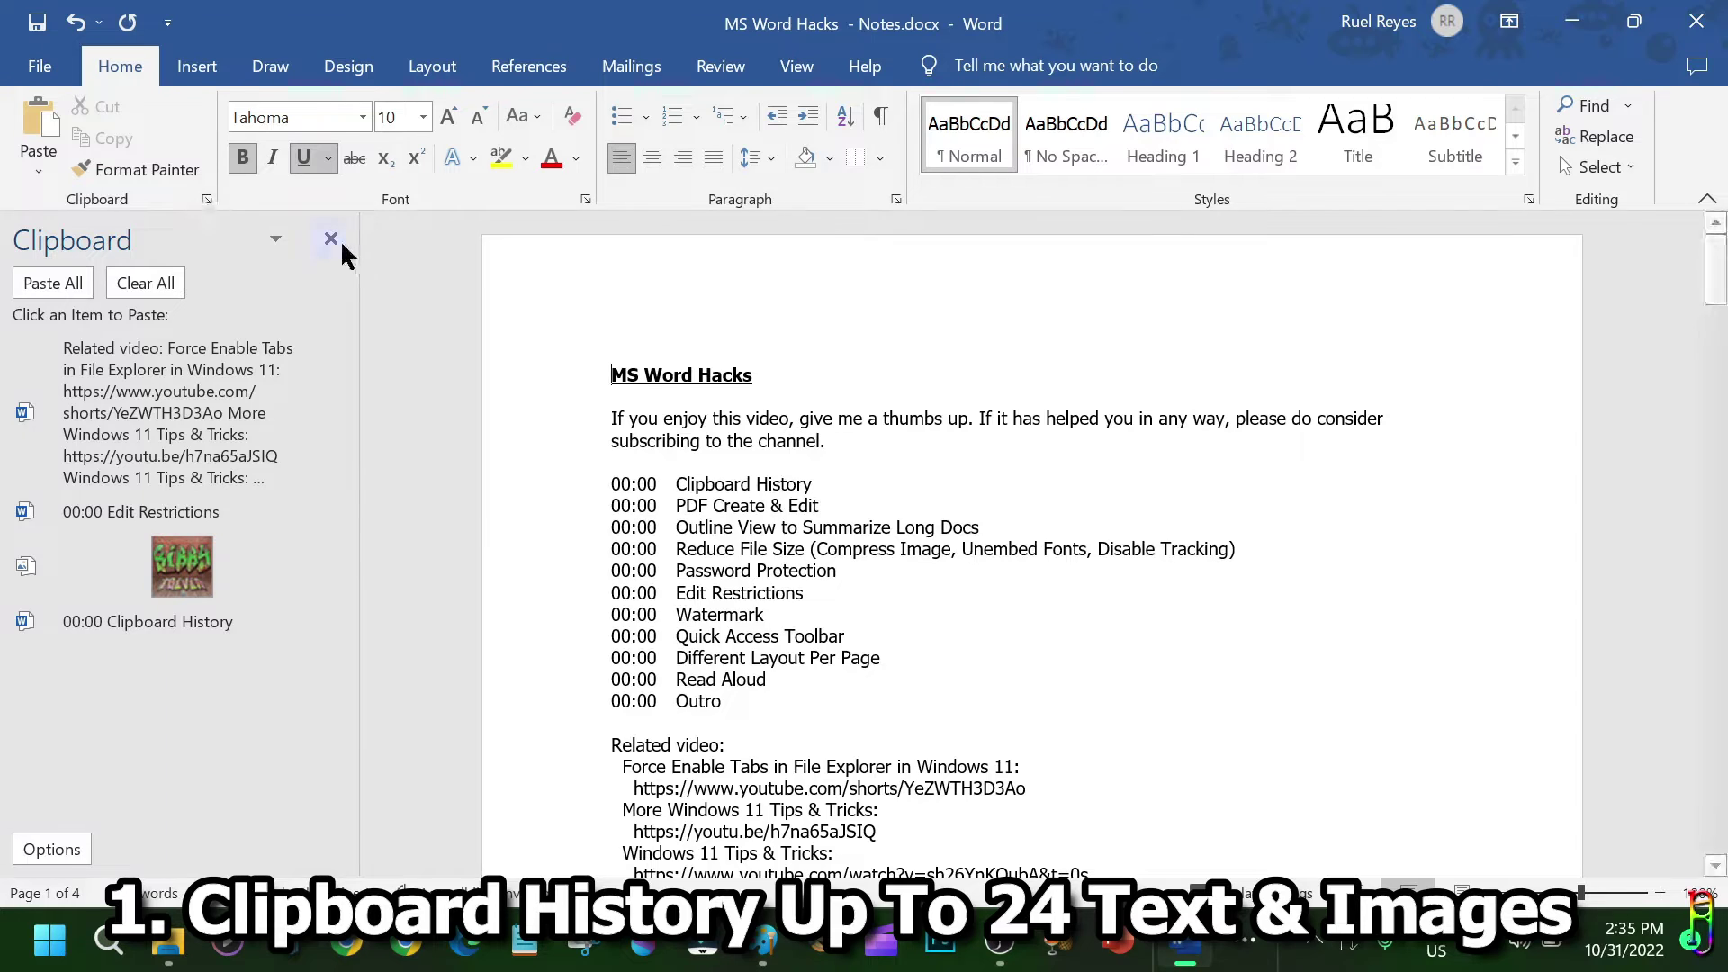
{"action": "left_click", "coordinate": [333, 238]}
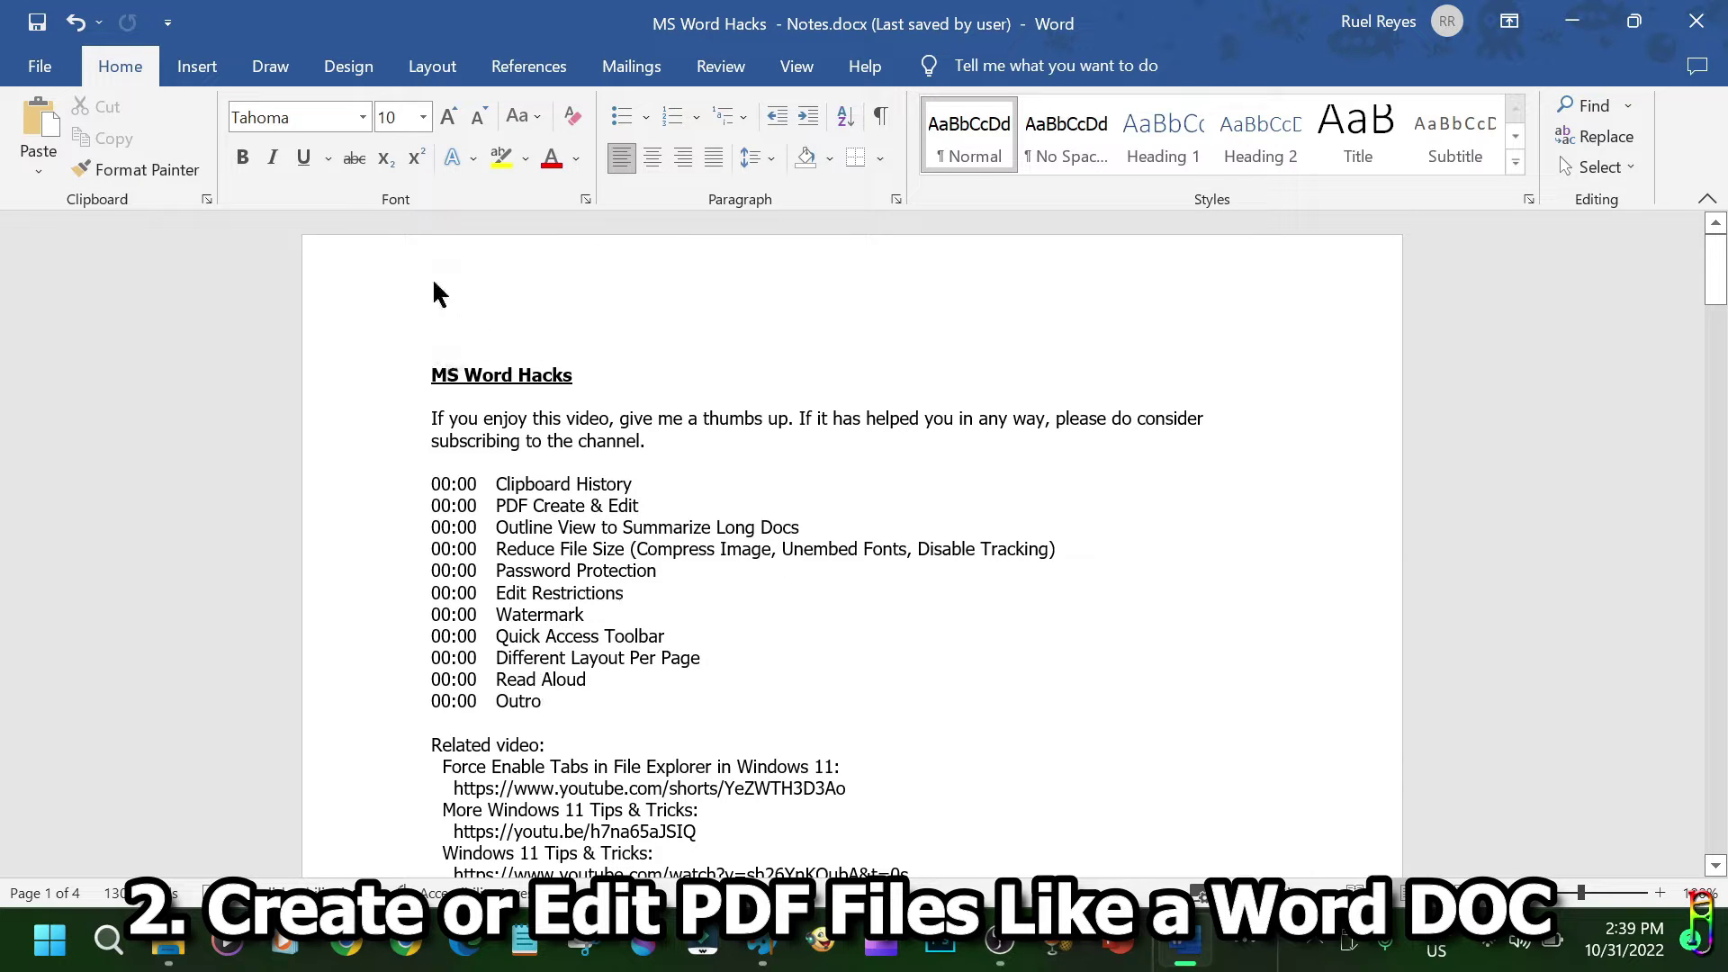
Save 'MS Word Hacks - Notes' as PDF (*.pdf) type and bring up its Options.
{"action": "left_click", "coordinate": [52, 65]}
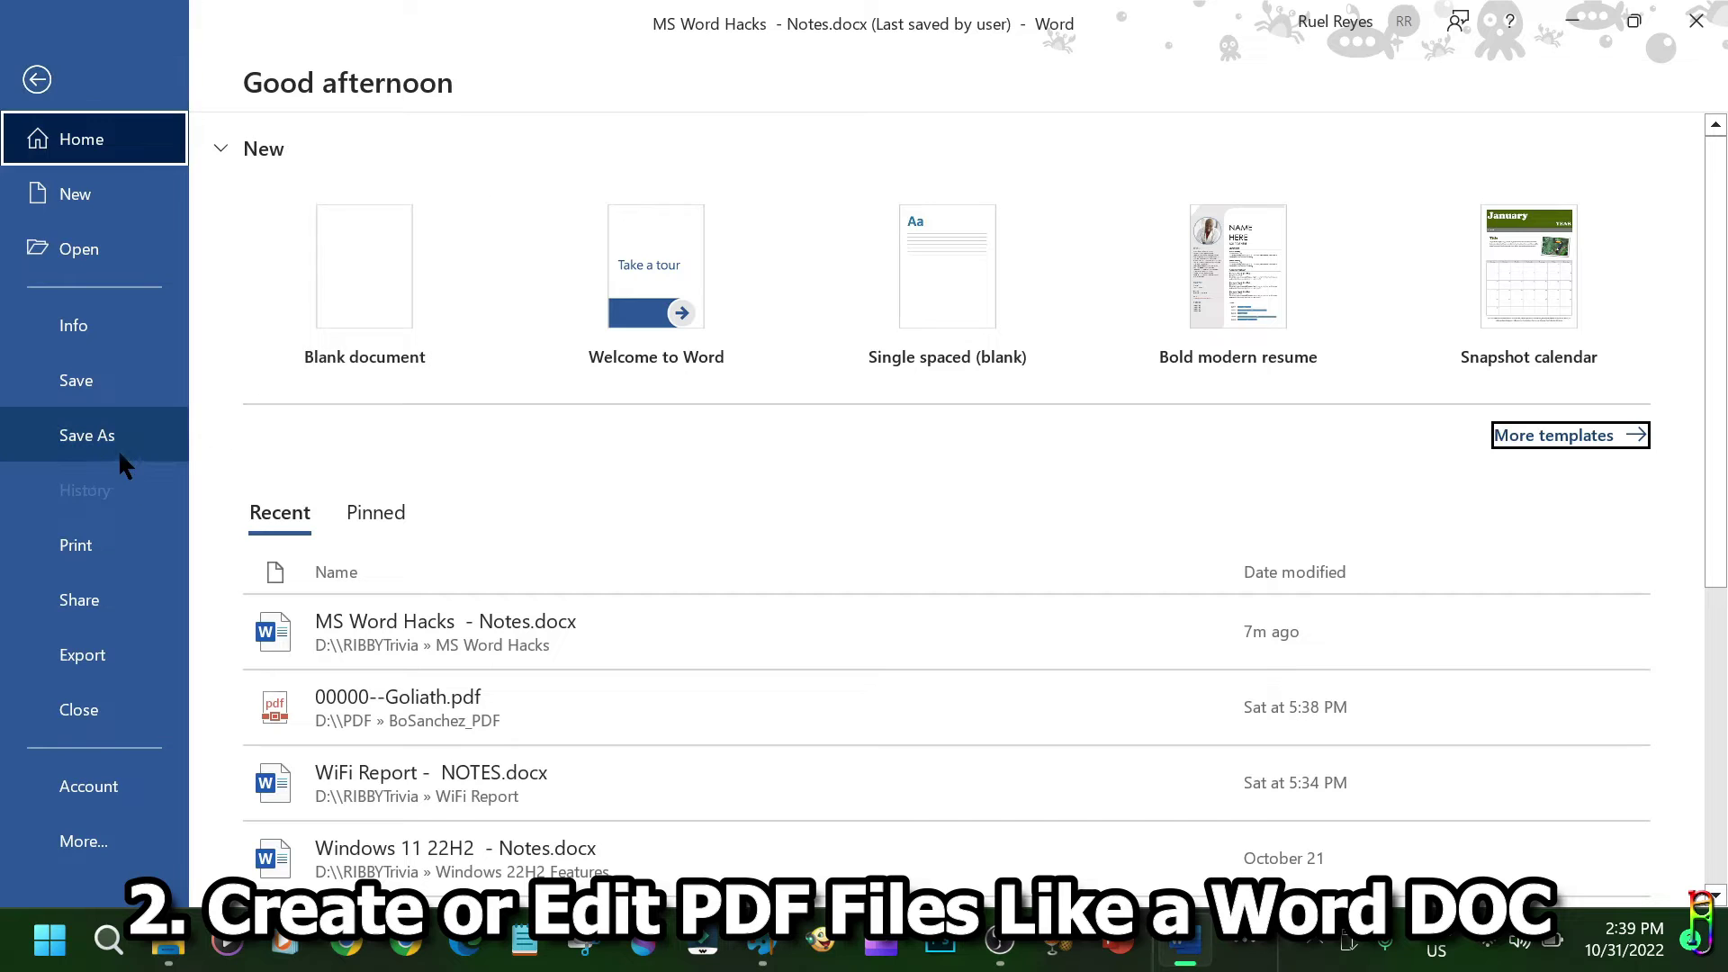
{"action": "left_click", "coordinate": [115, 448]}
{"action": "left_click", "coordinate": [337, 538]}
{"action": "left_click", "coordinate": [230, 578]}
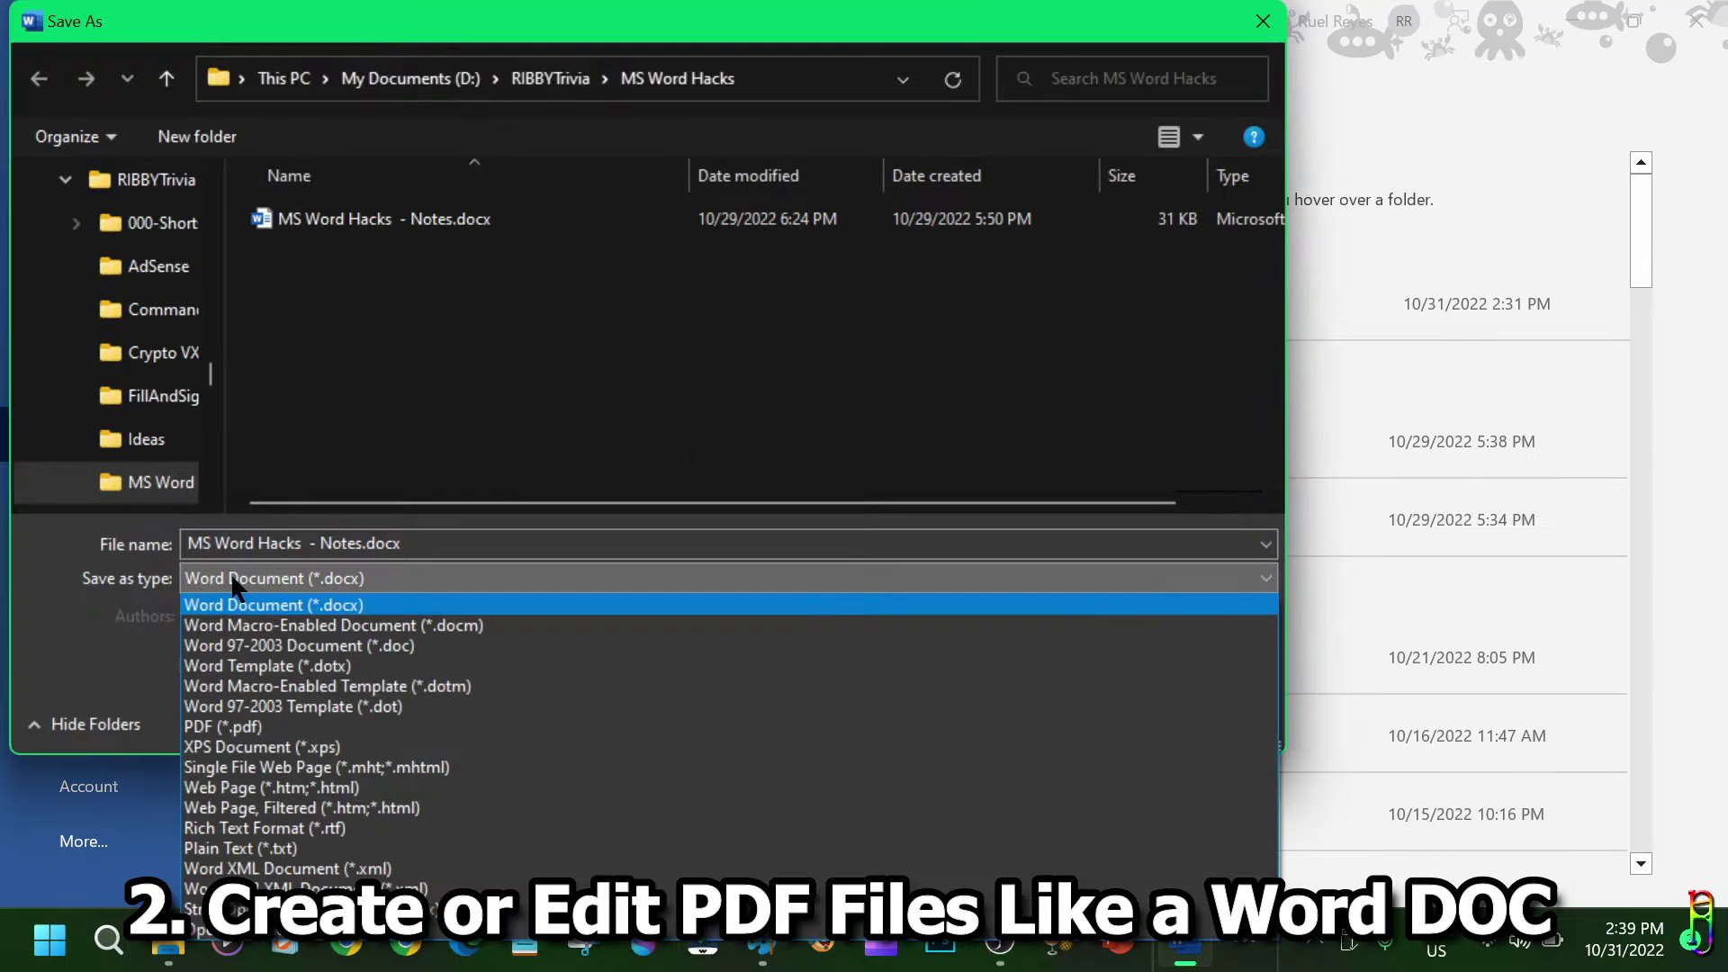
{"action": "left_click", "coordinate": [263, 727]}
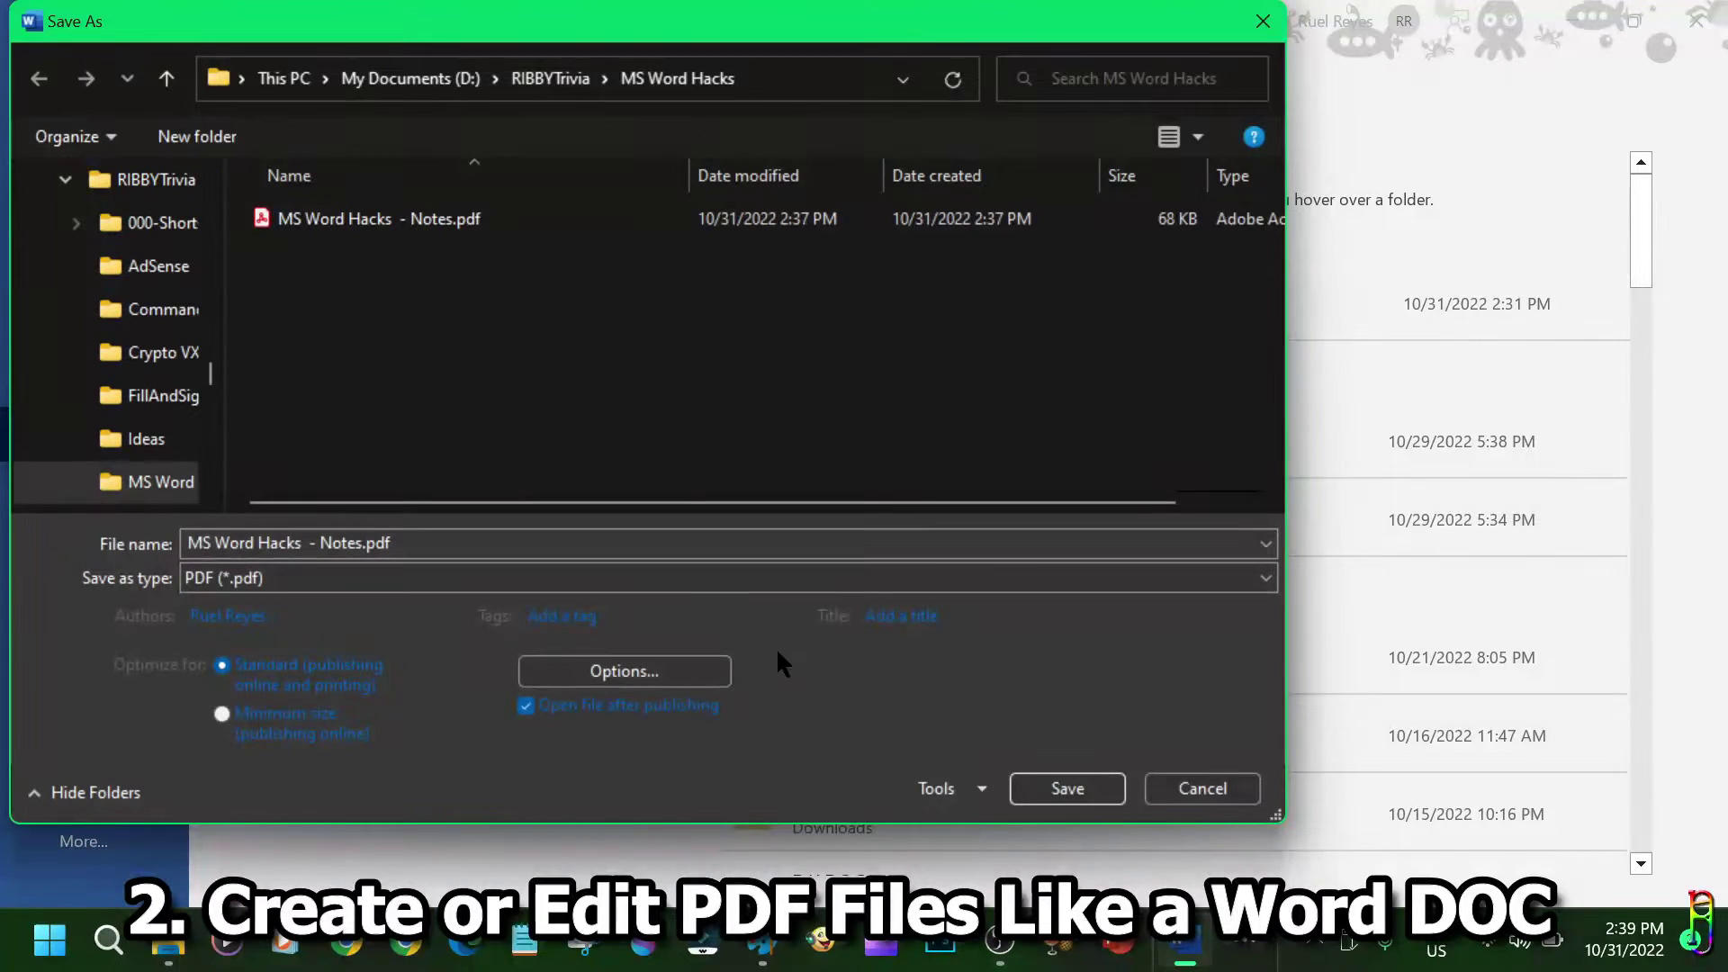
{"action": "left_click", "coordinate": [619, 666]}
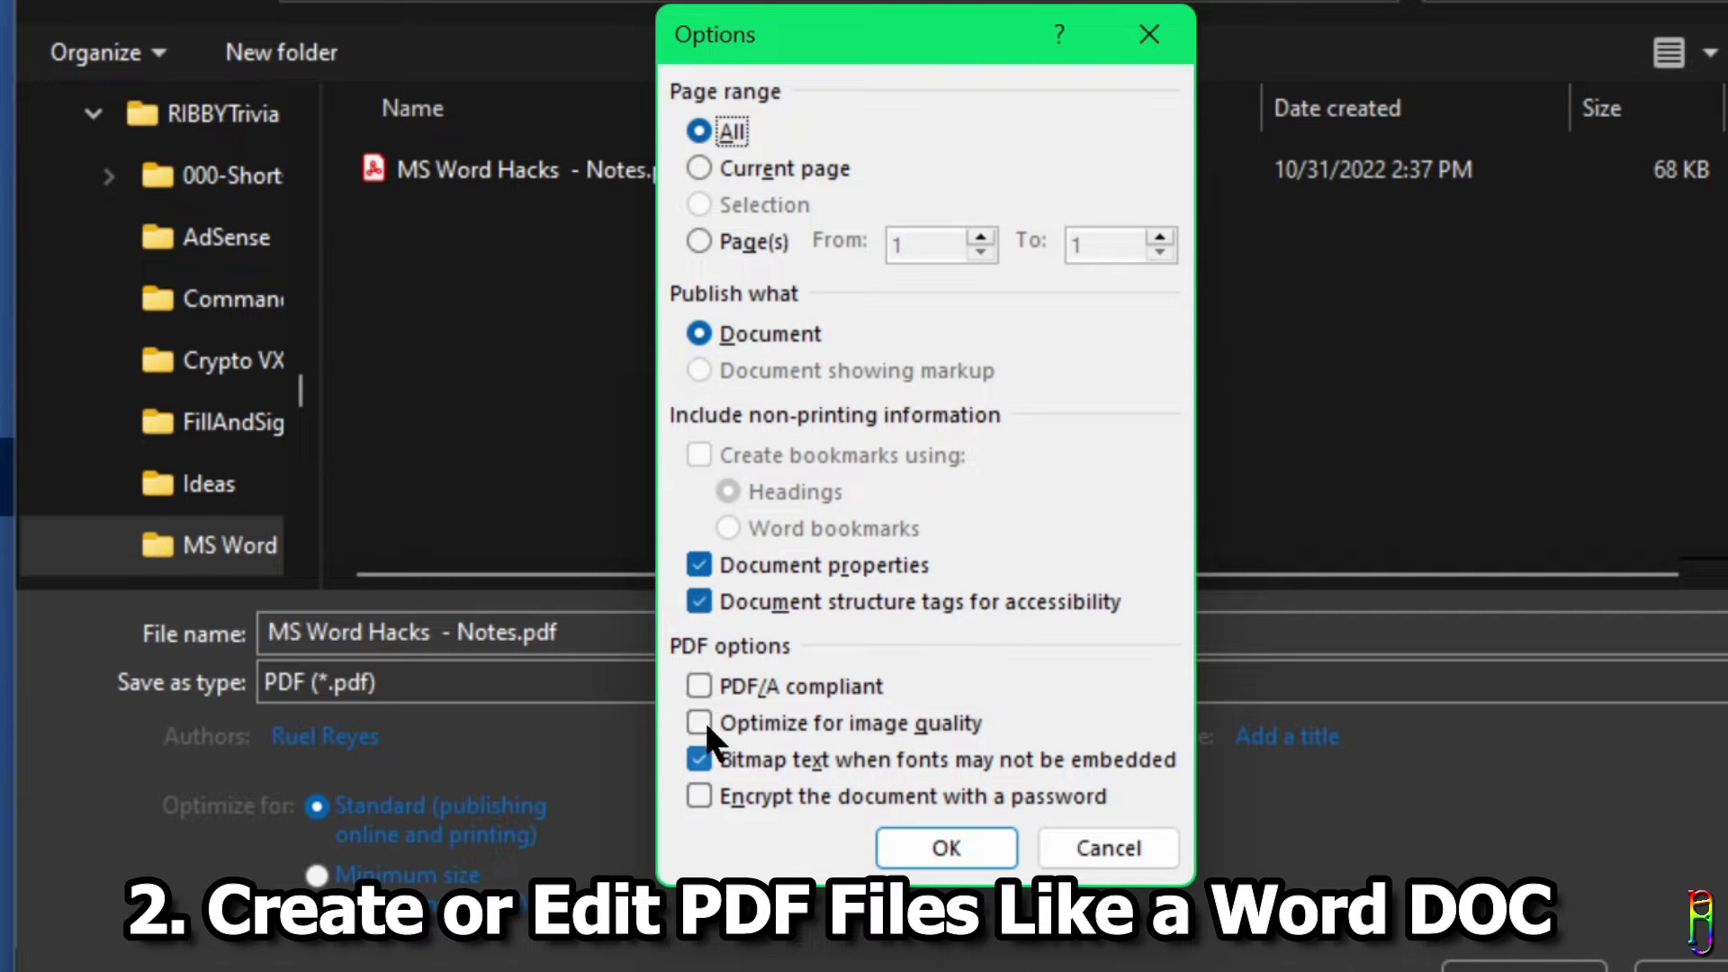
Toggle PDF/A compliance, image-quality optimizing and password encryption, leaving all three off.
{"action": "left_click", "coordinate": [698, 687]}
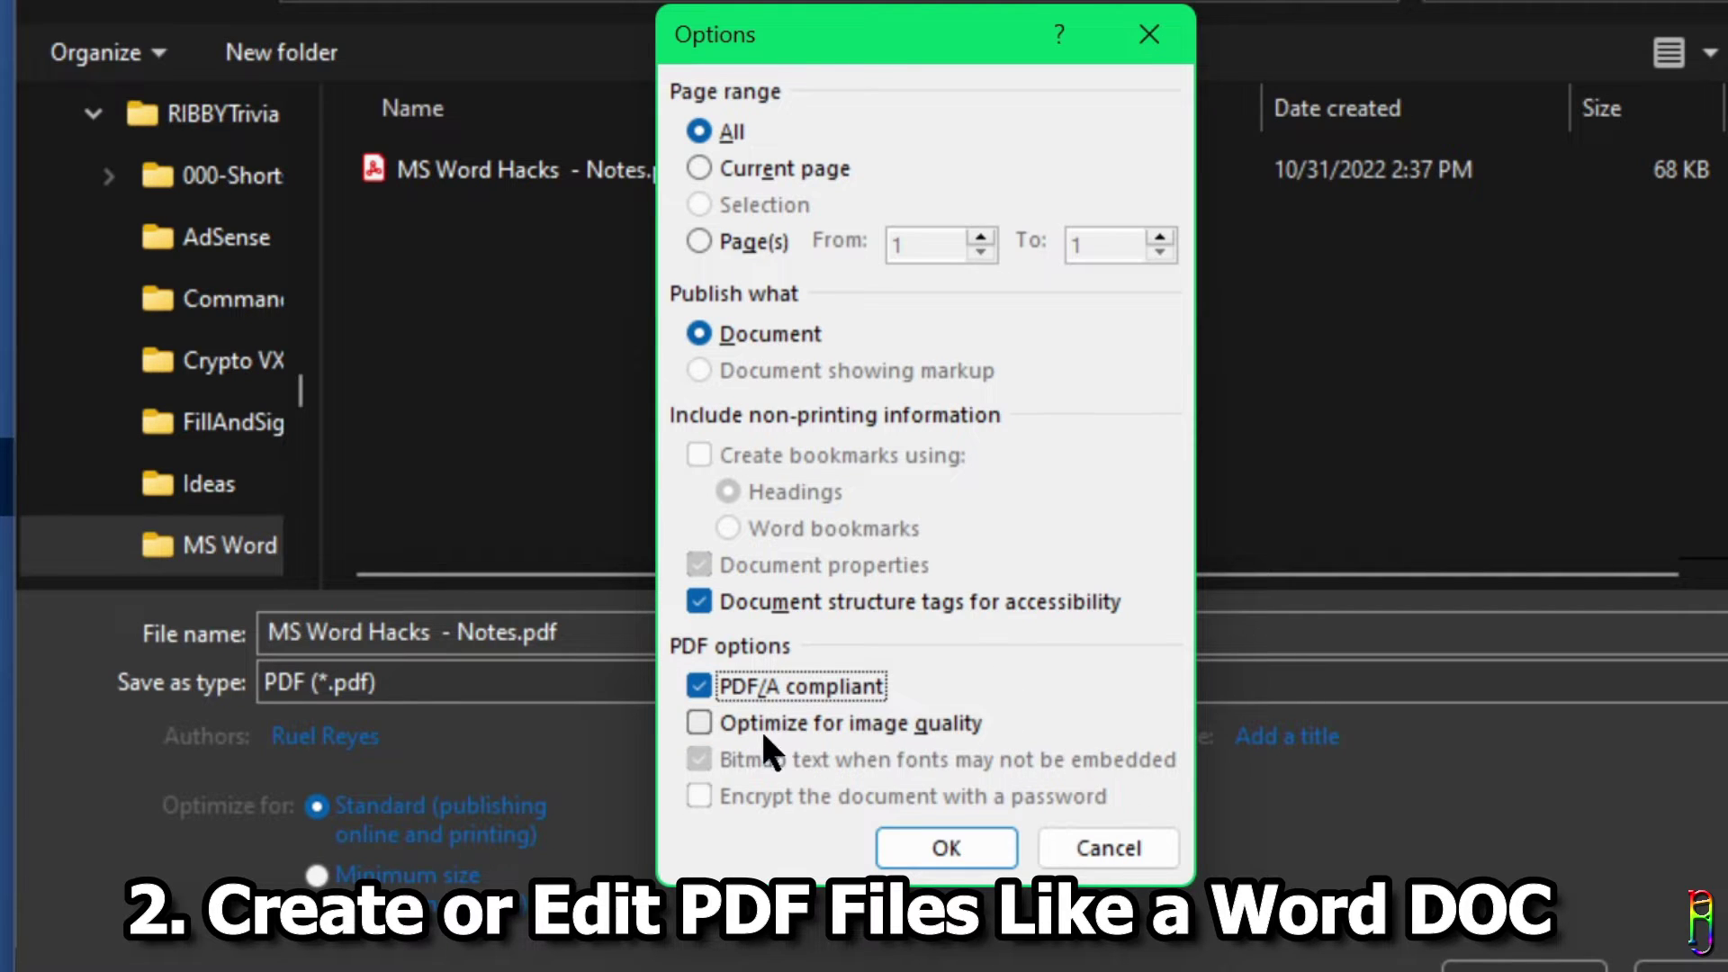
{"action": "left_click", "coordinate": [700, 684]}
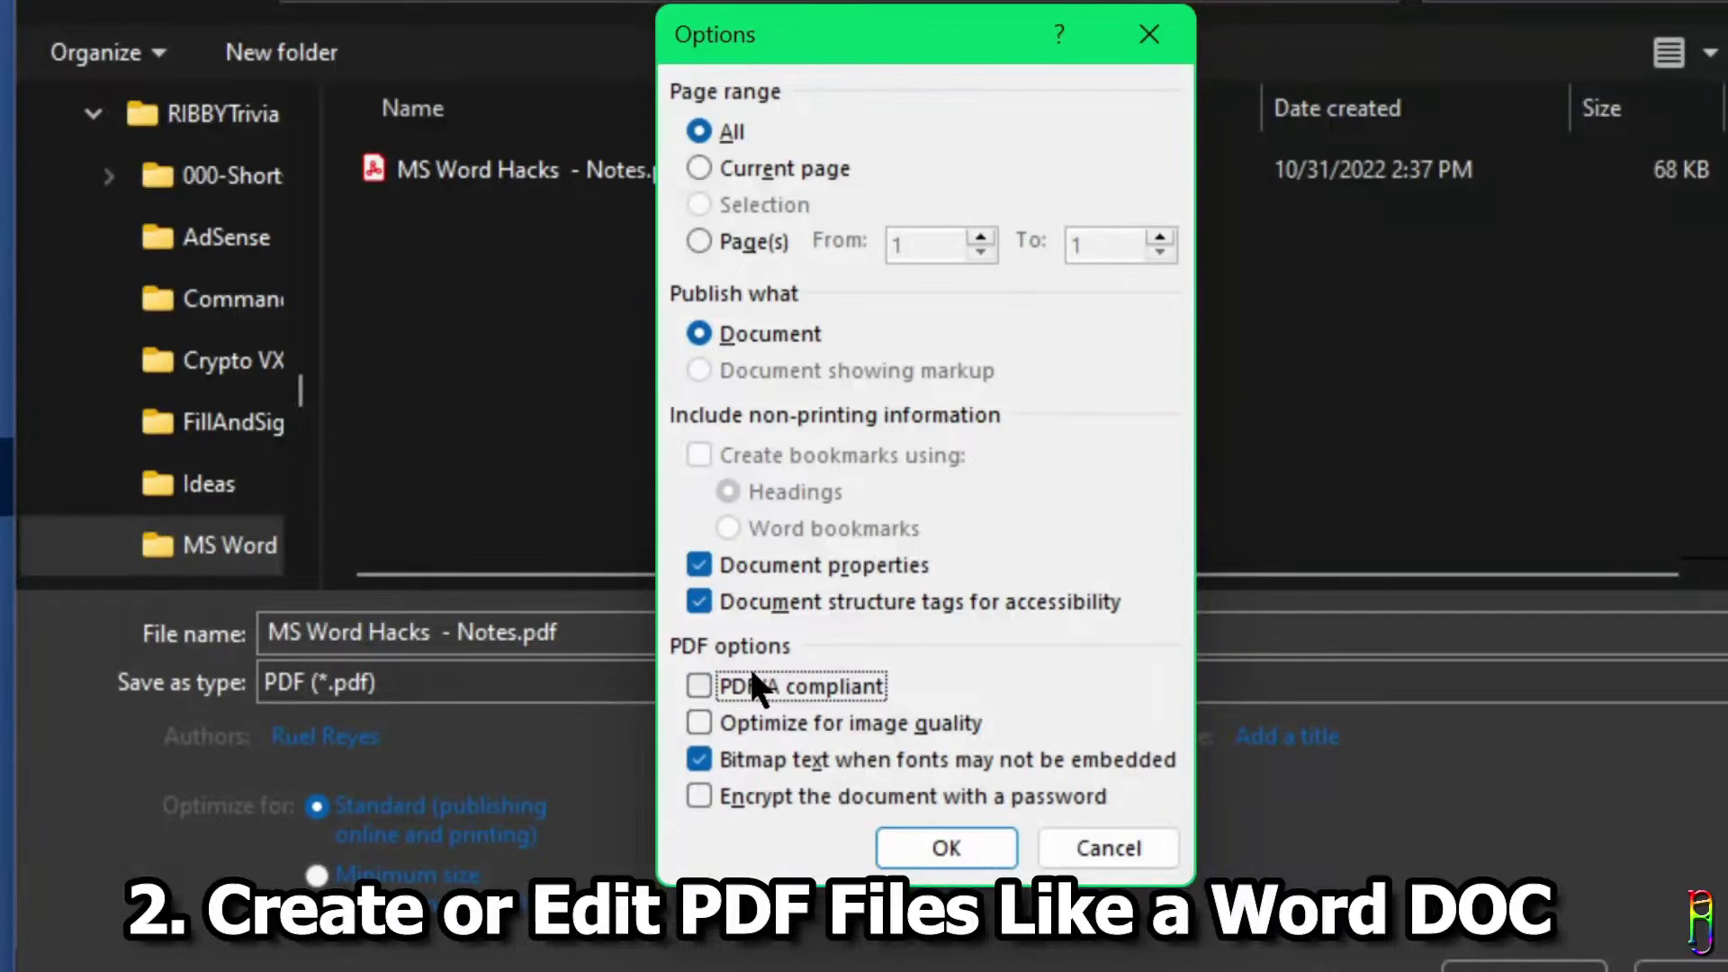
{"action": "left_click", "coordinate": [703, 723]}
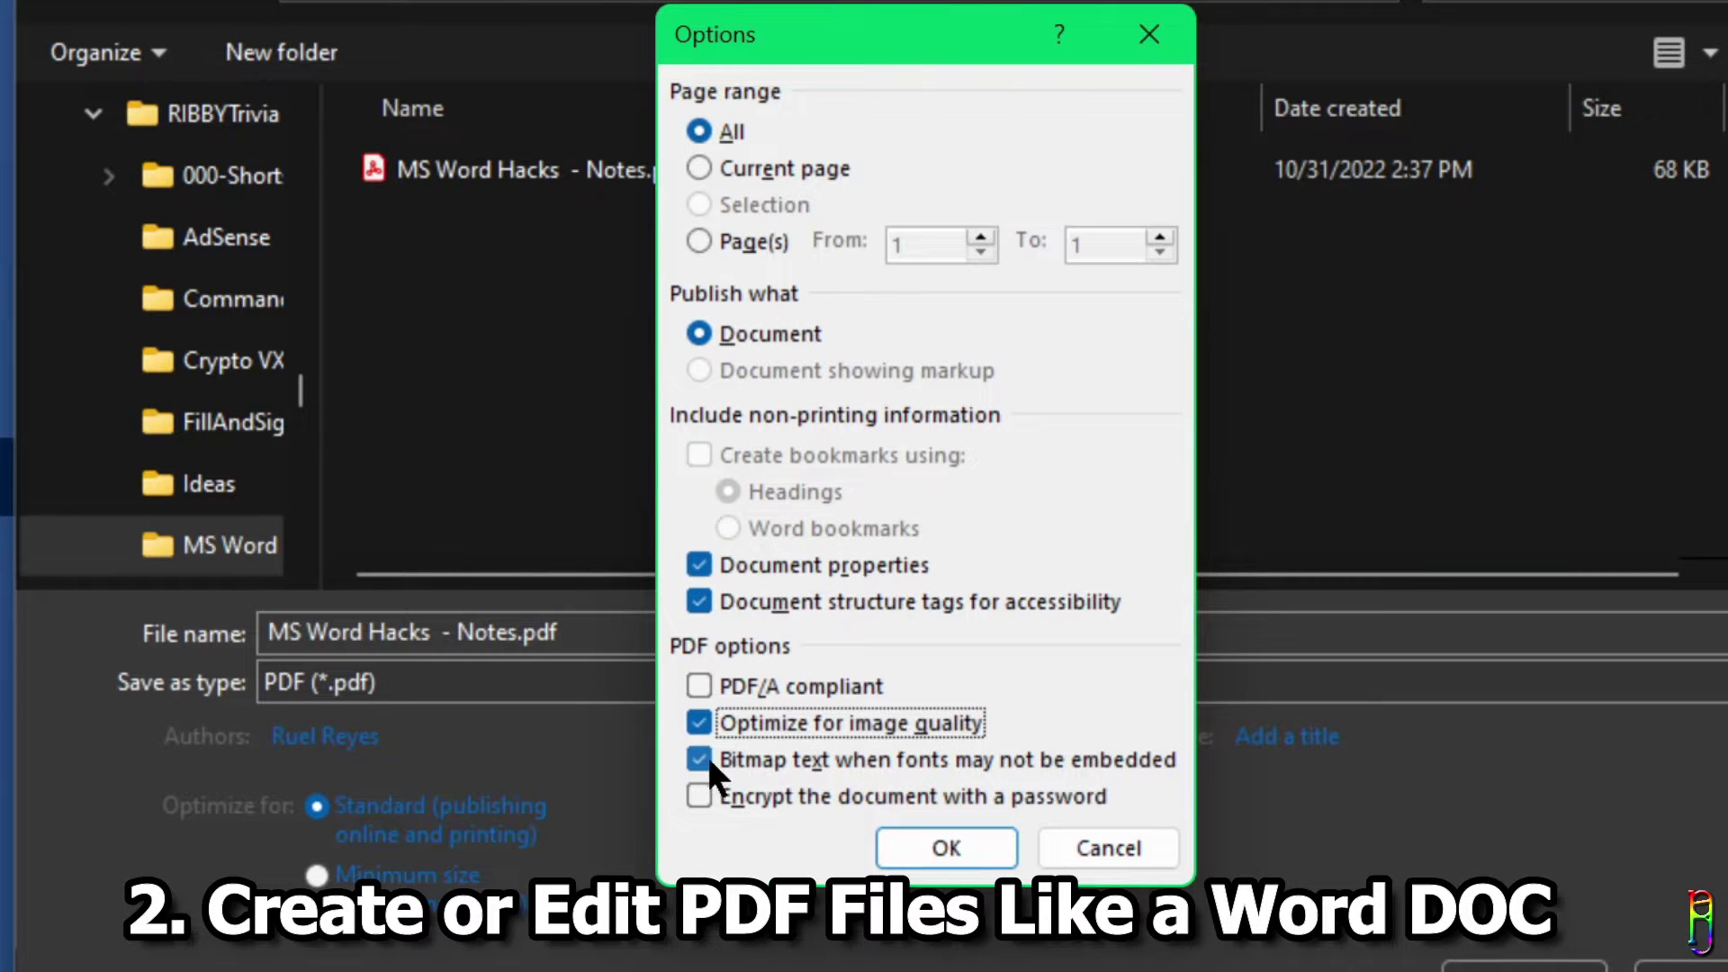
{"action": "left_click", "coordinate": [745, 721]}
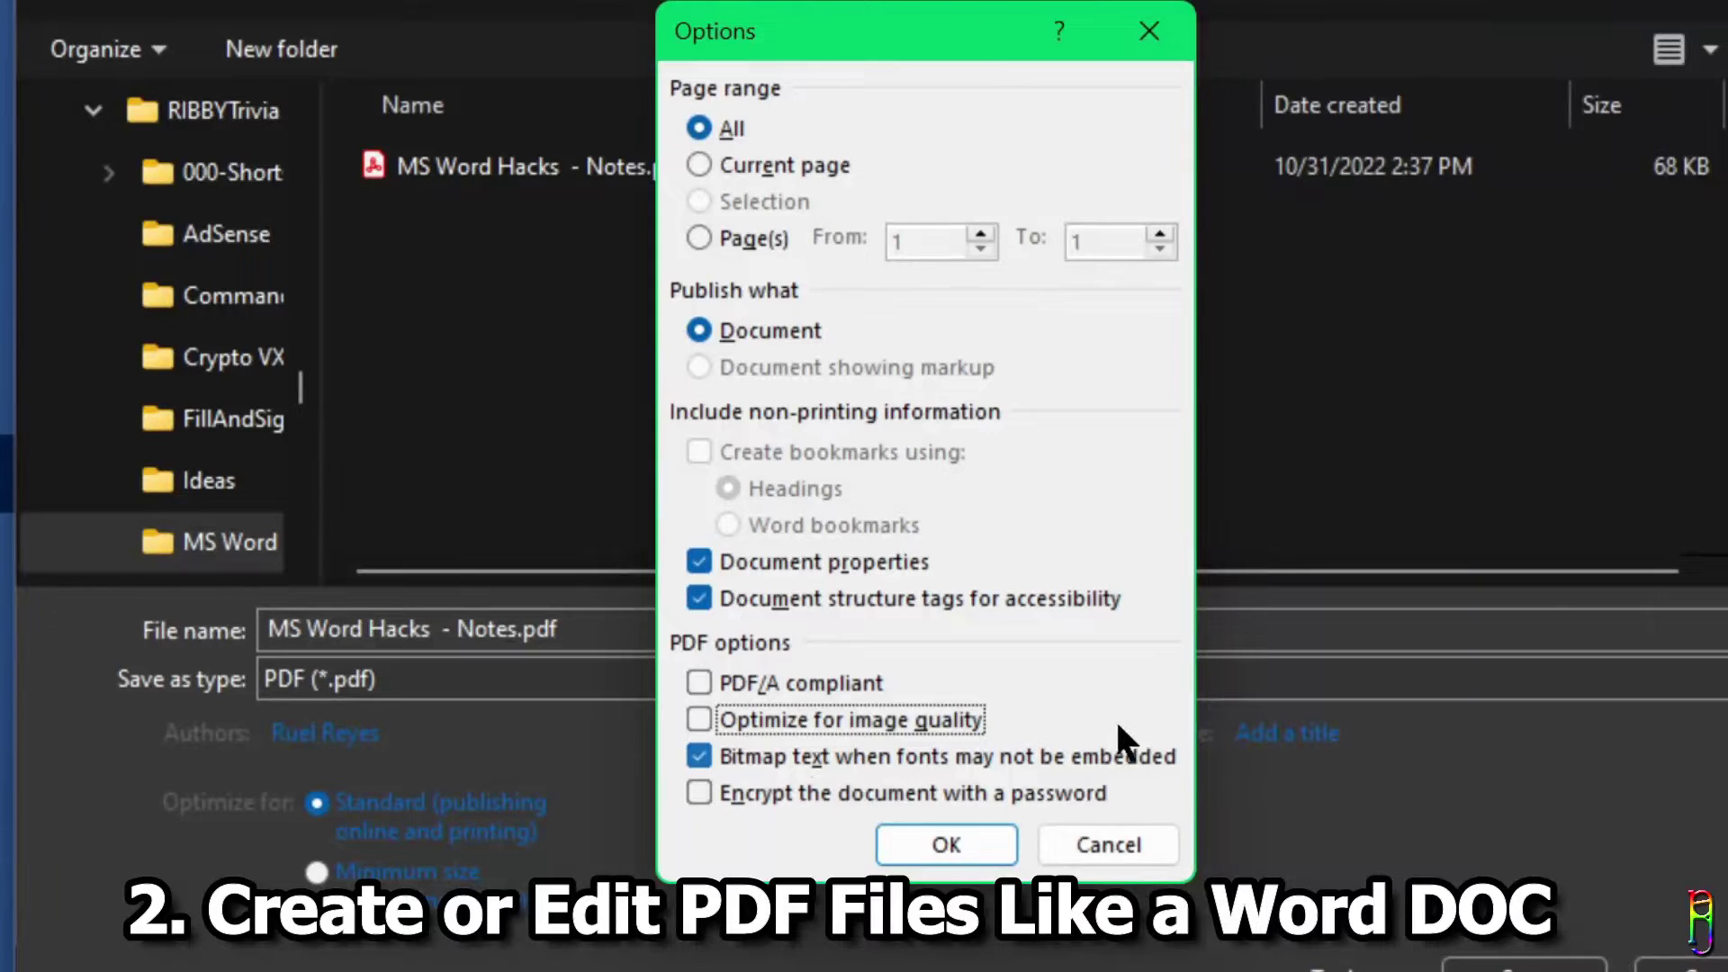
{"action": "left_click", "coordinate": [700, 790]}
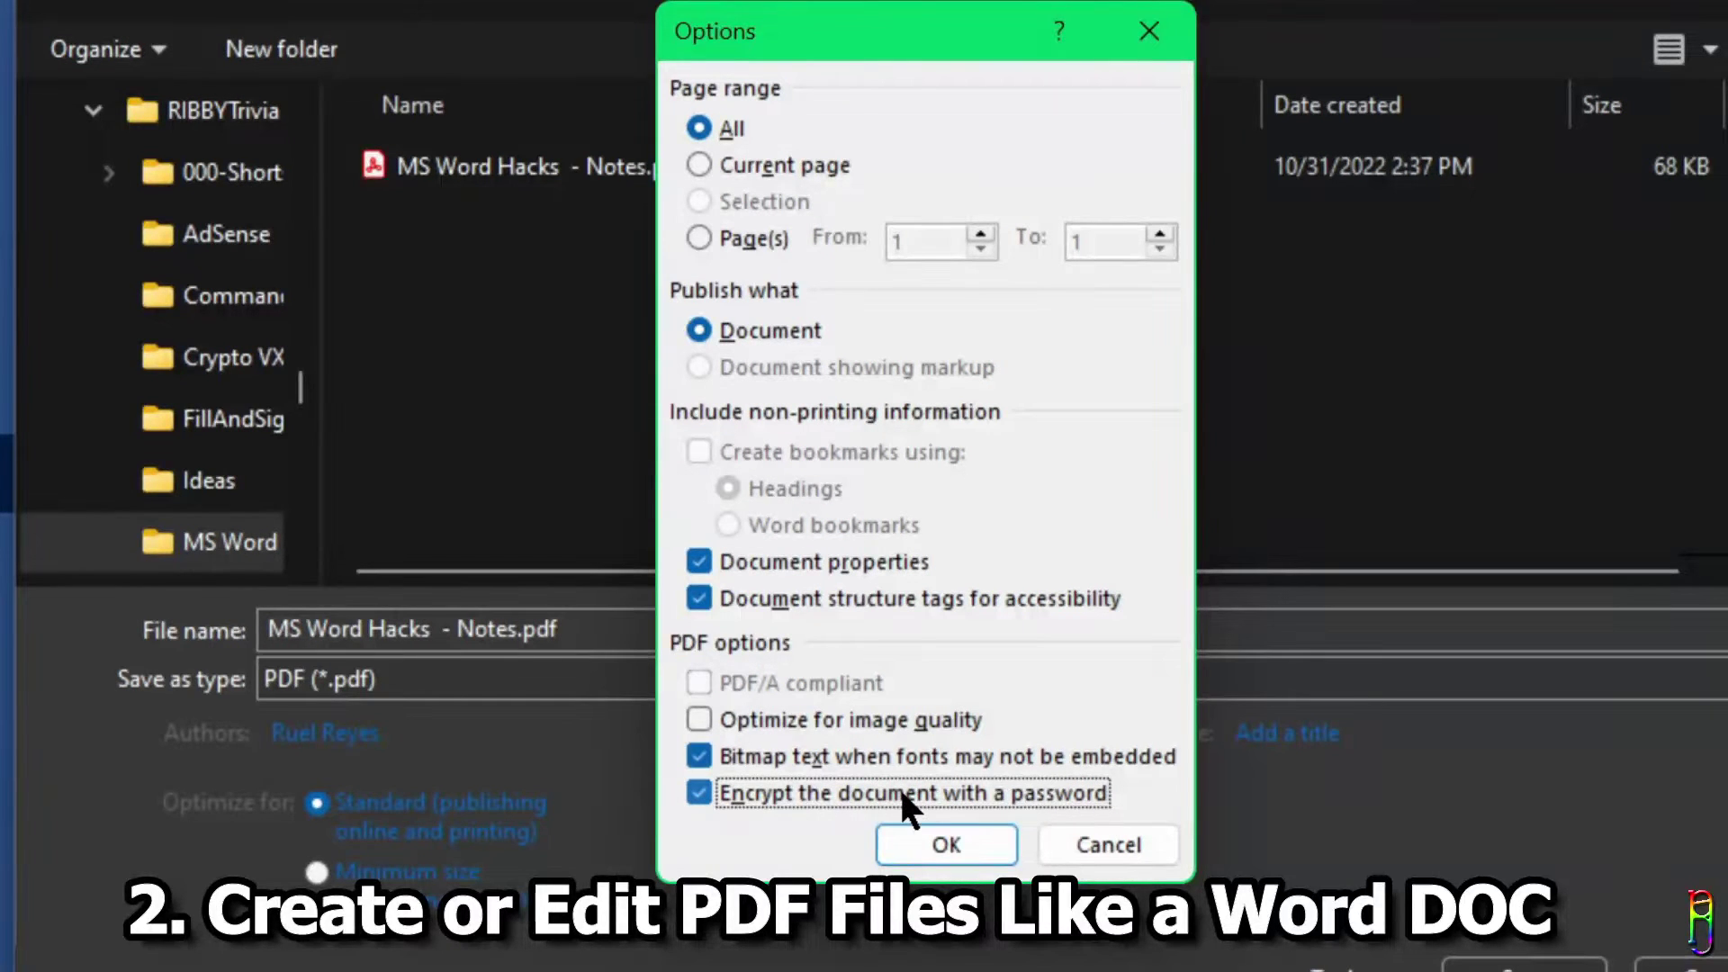
{"action": "left_click", "coordinate": [723, 791]}
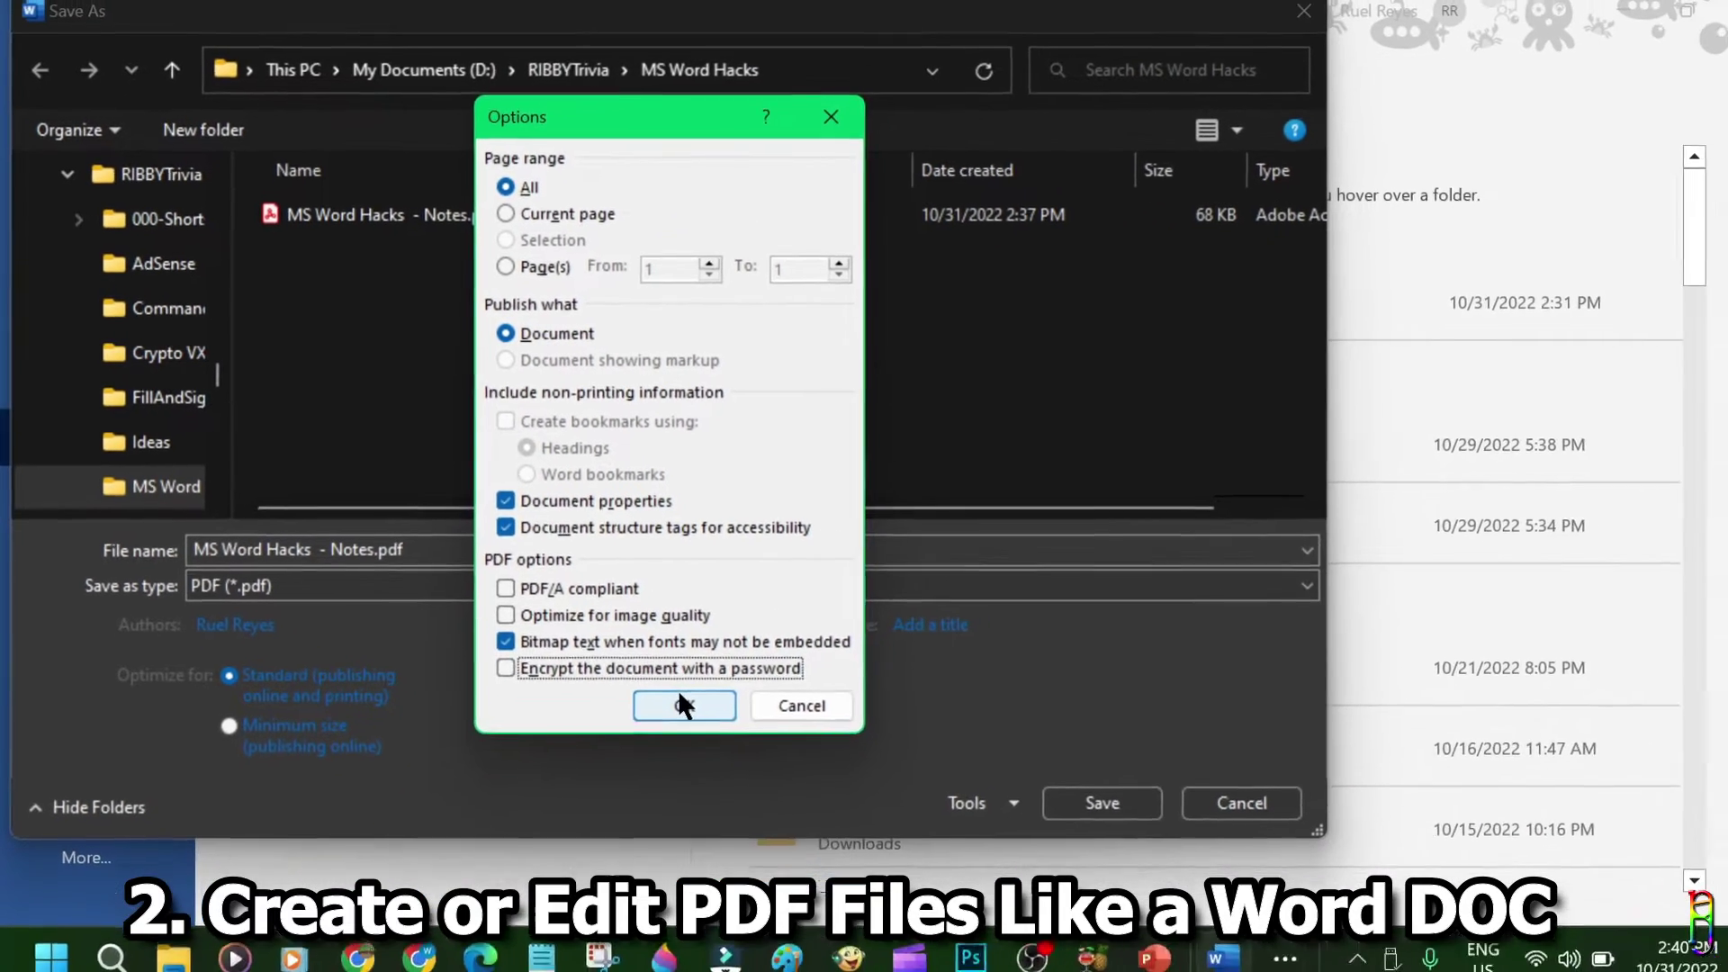
Publish the notes as a PDF and scroll through it in Acrobat Reader.
{"action": "left_click", "coordinate": [745, 737]}
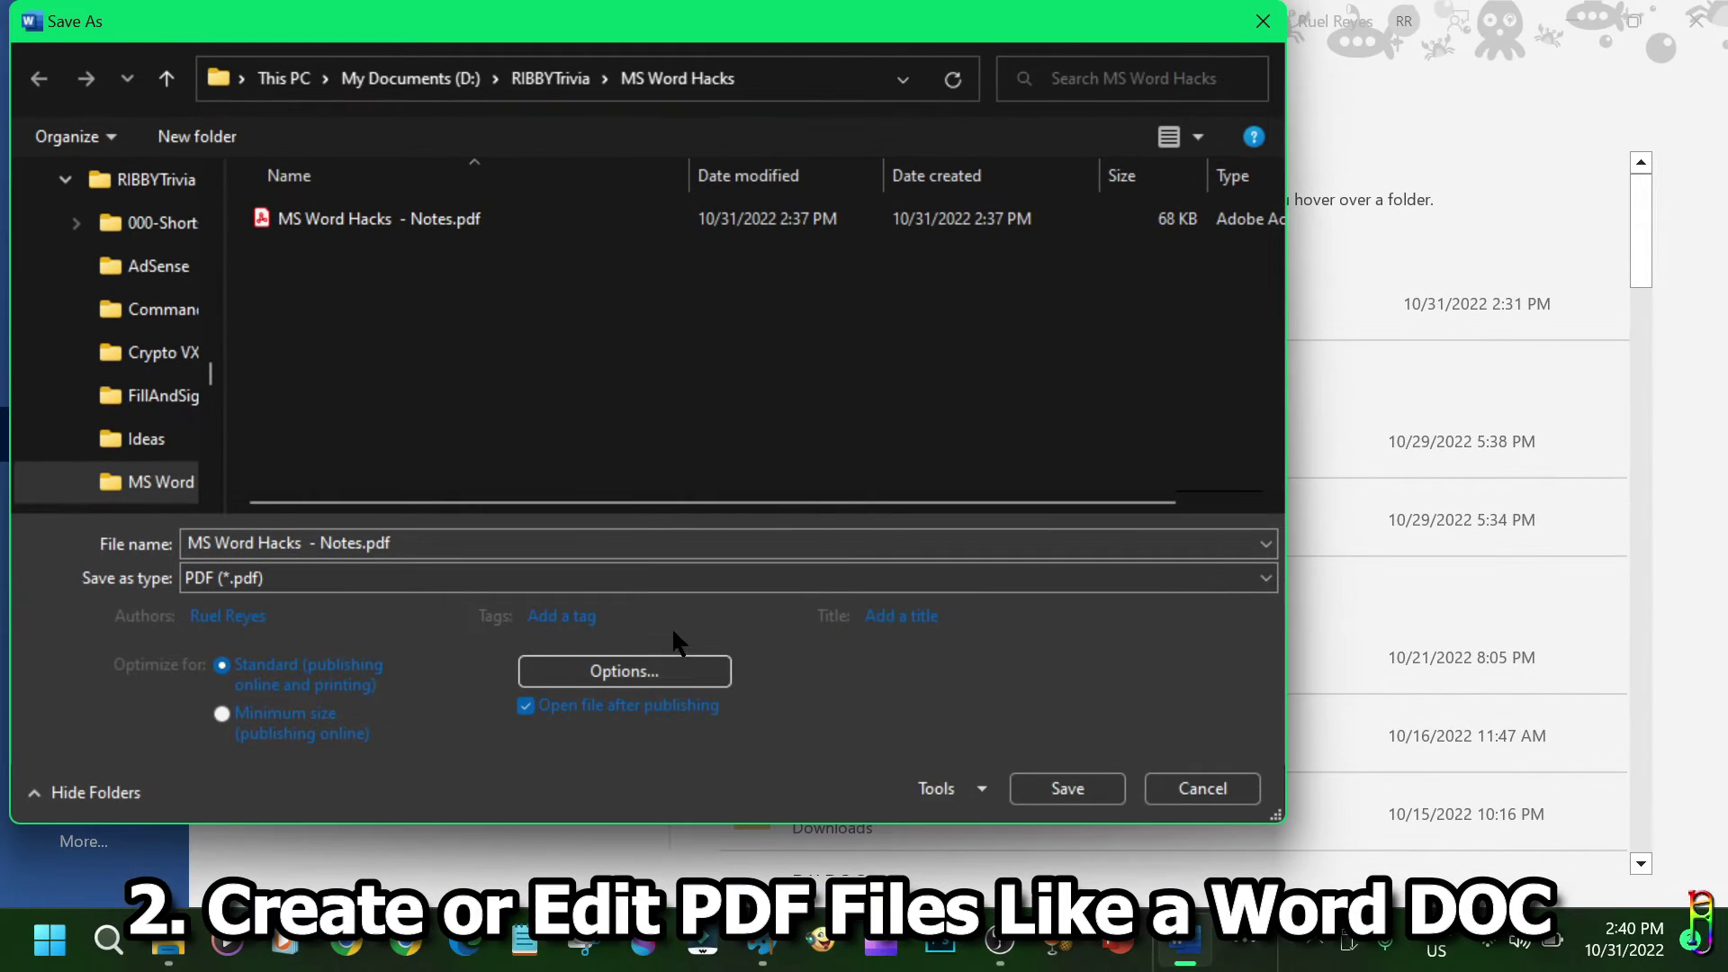
{"action": "left_click", "coordinate": [1062, 789]}
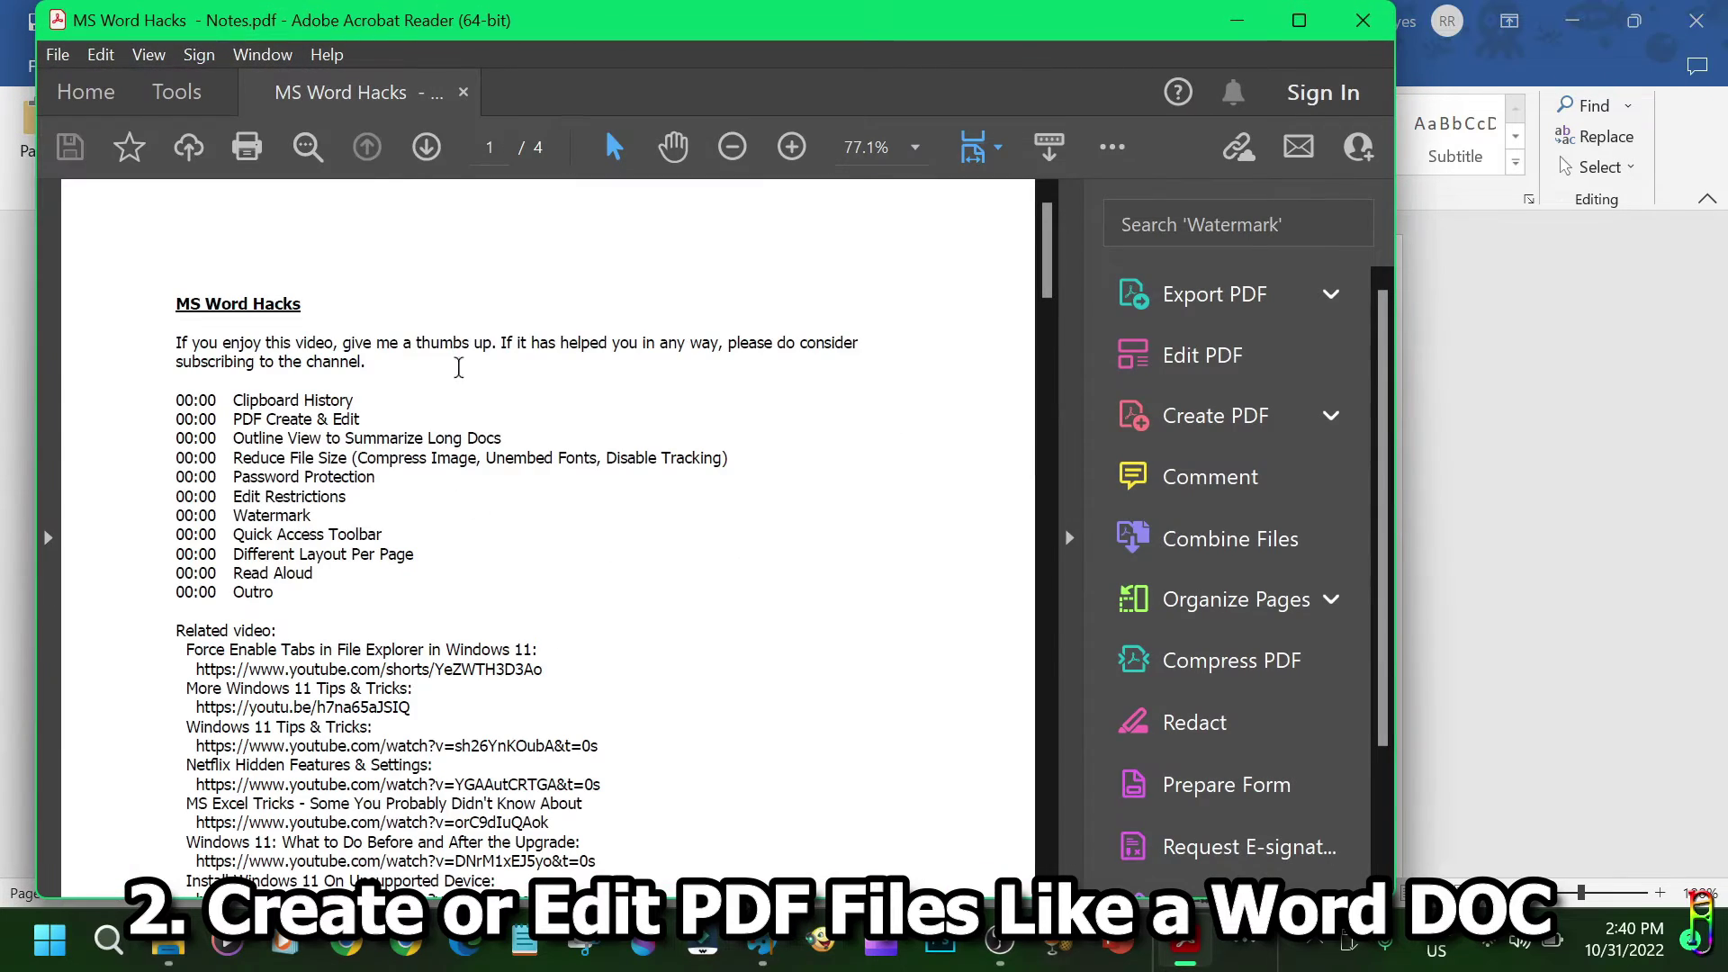
{"action": "scroll", "coordinate": [806, 558], "scroll_direction": "down", "scroll_amount": 3}
{"action": "scroll", "coordinate": [805, 558], "scroll_direction": "down", "scroll_amount": 10}
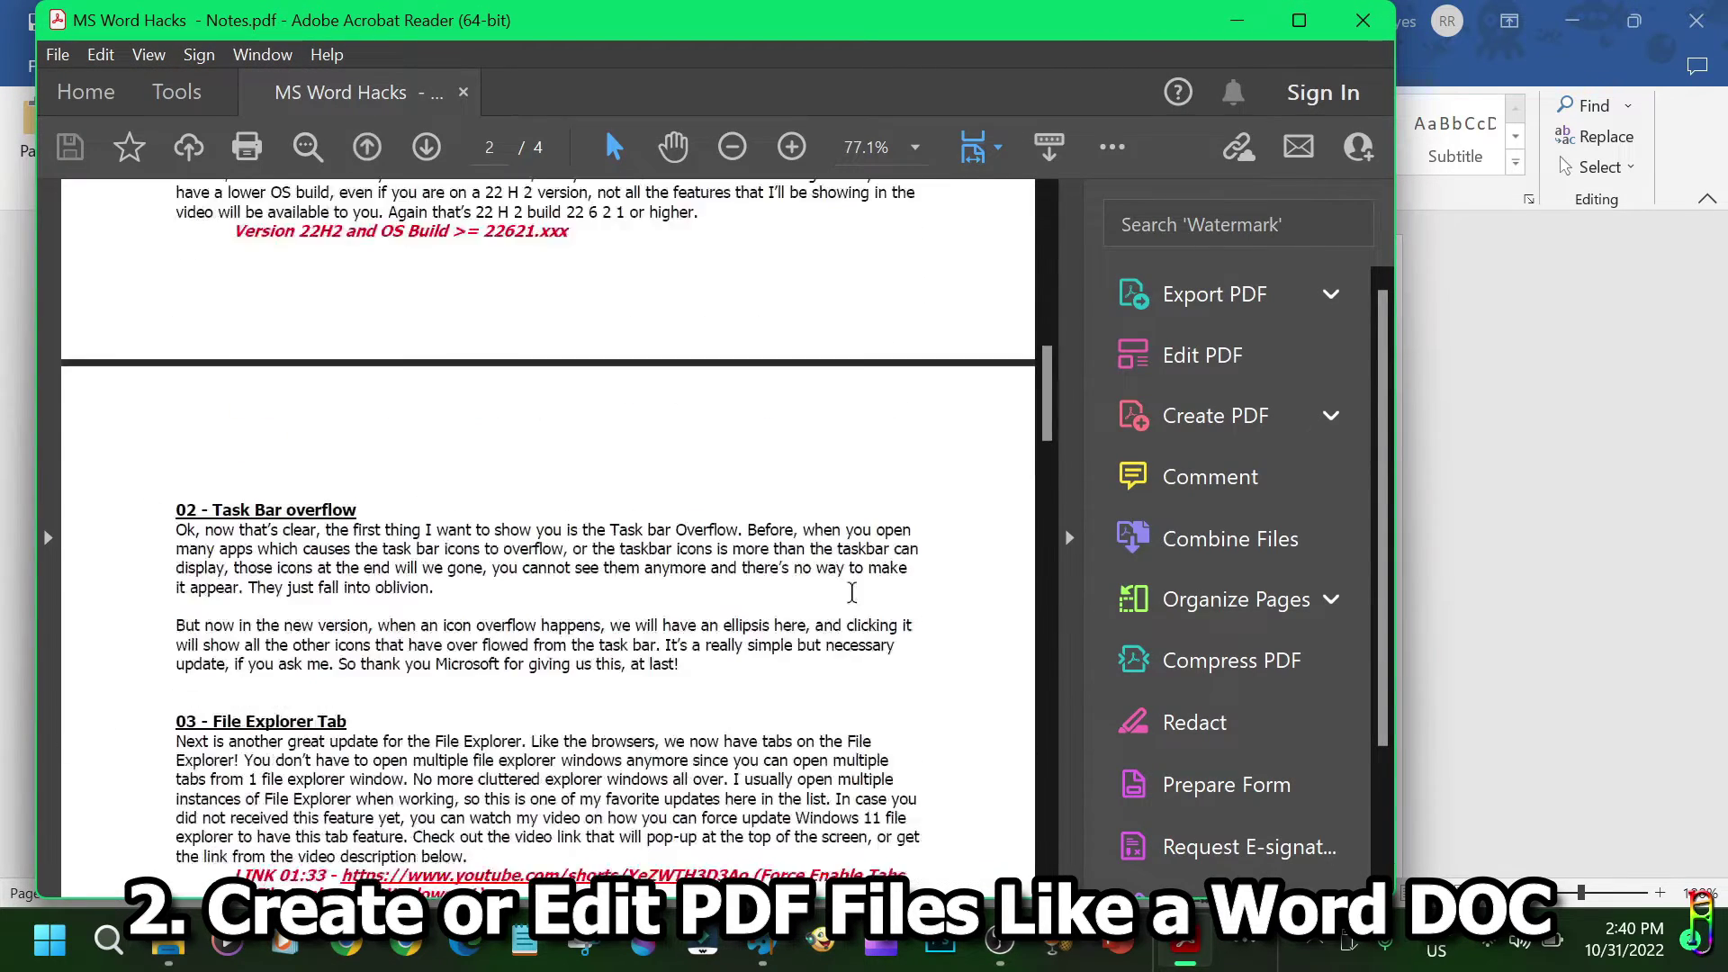
{"action": "left_click_drag", "start_coordinate": [387, 525], "coordinate": [468, 640]}
{"action": "left_click", "coordinate": [468, 639]}
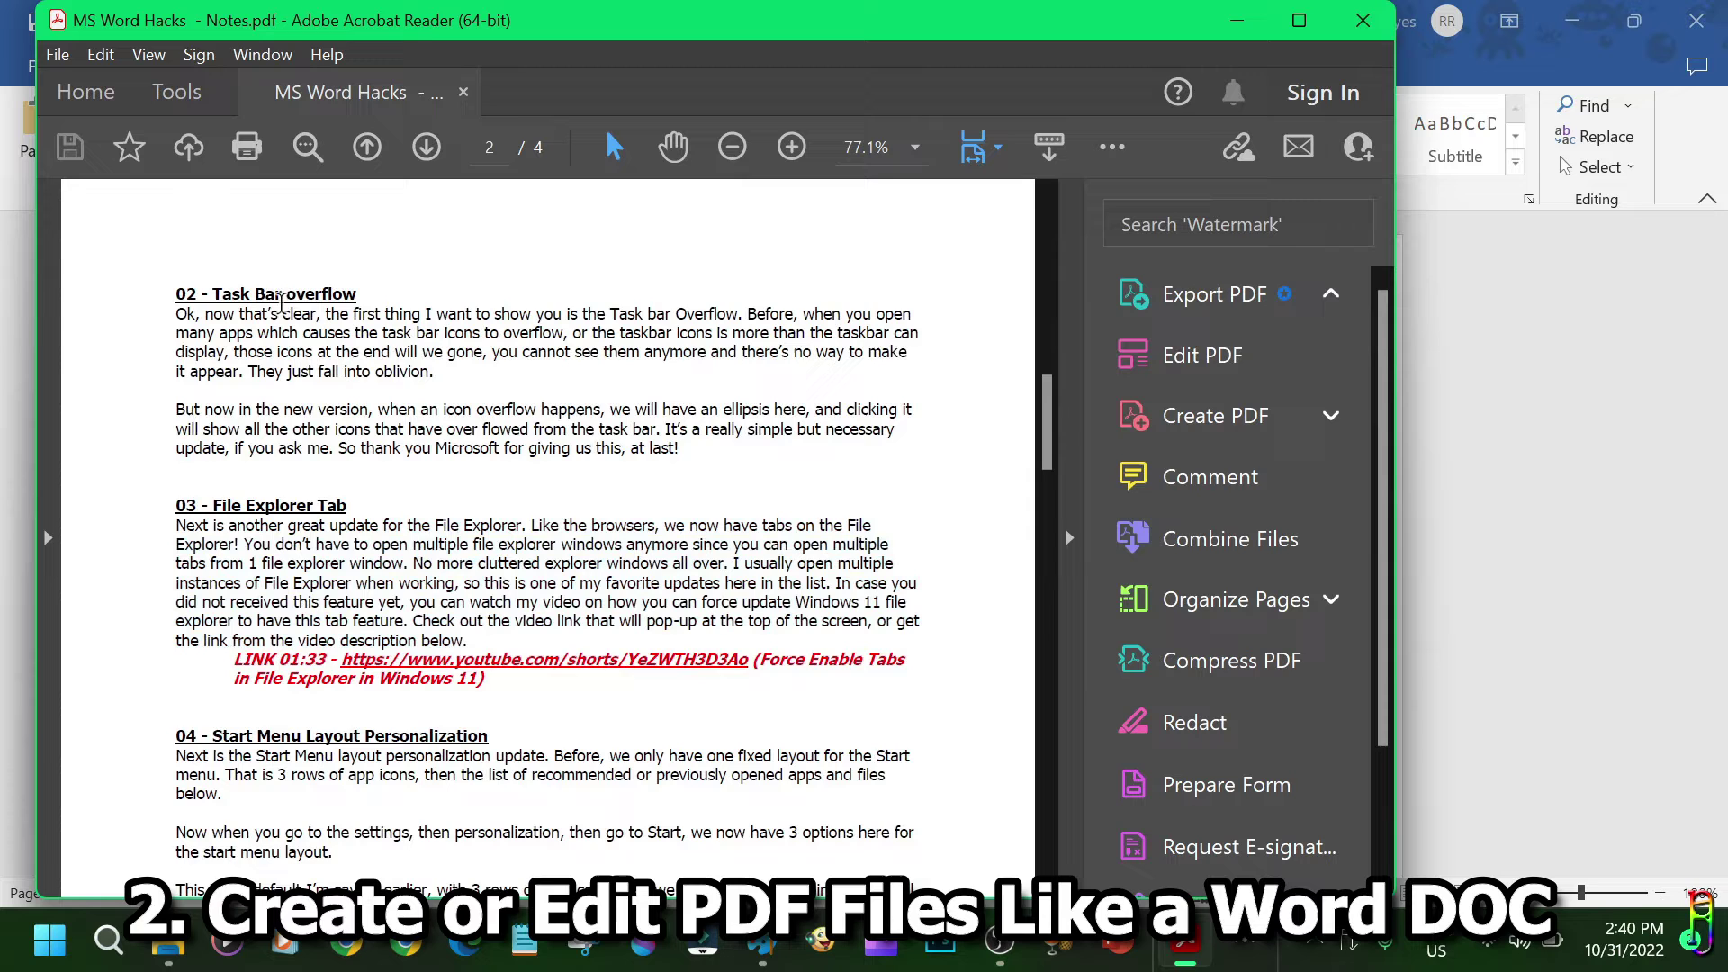
Close Acrobat, locate the new notes PDF in File Explorer, and return to Word.
{"action": "left_click", "coordinate": [1363, 20]}
{"action": "left_click", "coordinate": [168, 943]}
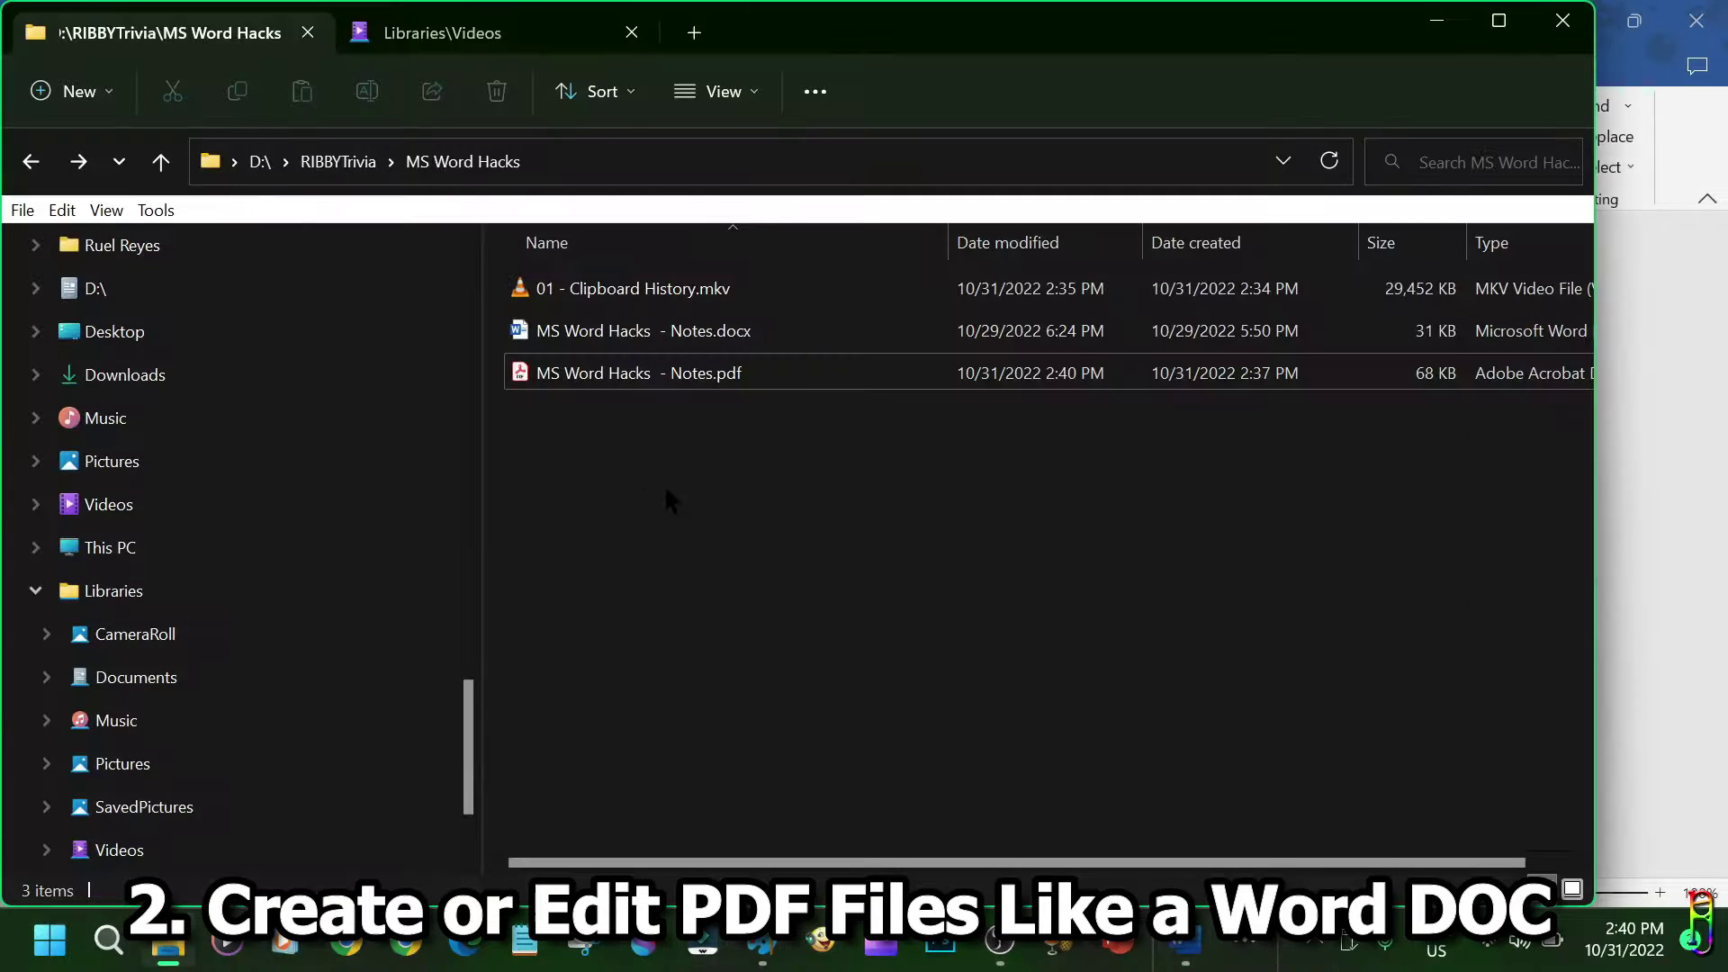
{"action": "left_click", "coordinate": [686, 364]}
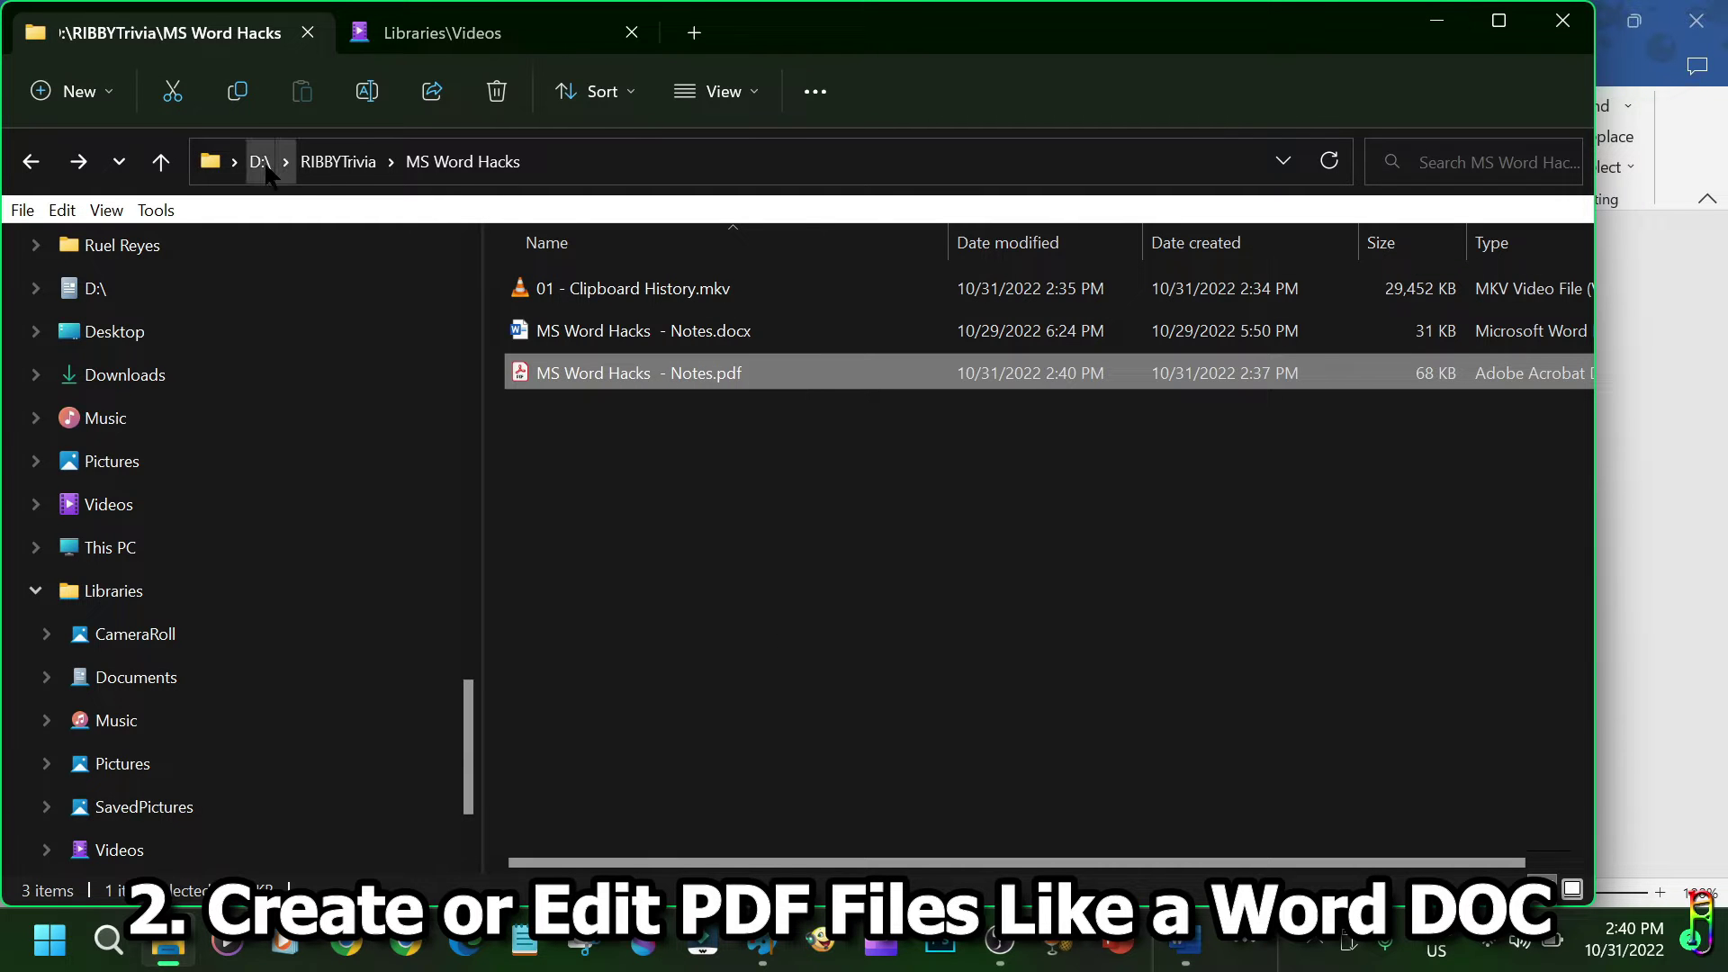
{"action": "key", "text": "alt+F4"}
Open PDF > BoSanchez_PDF > 00000--My_Maid_Invest.pdf and accept converting it to an editable document.
{"action": "key", "text": "ctrl+o"}
{"action": "left_click", "coordinate": [341, 532]}
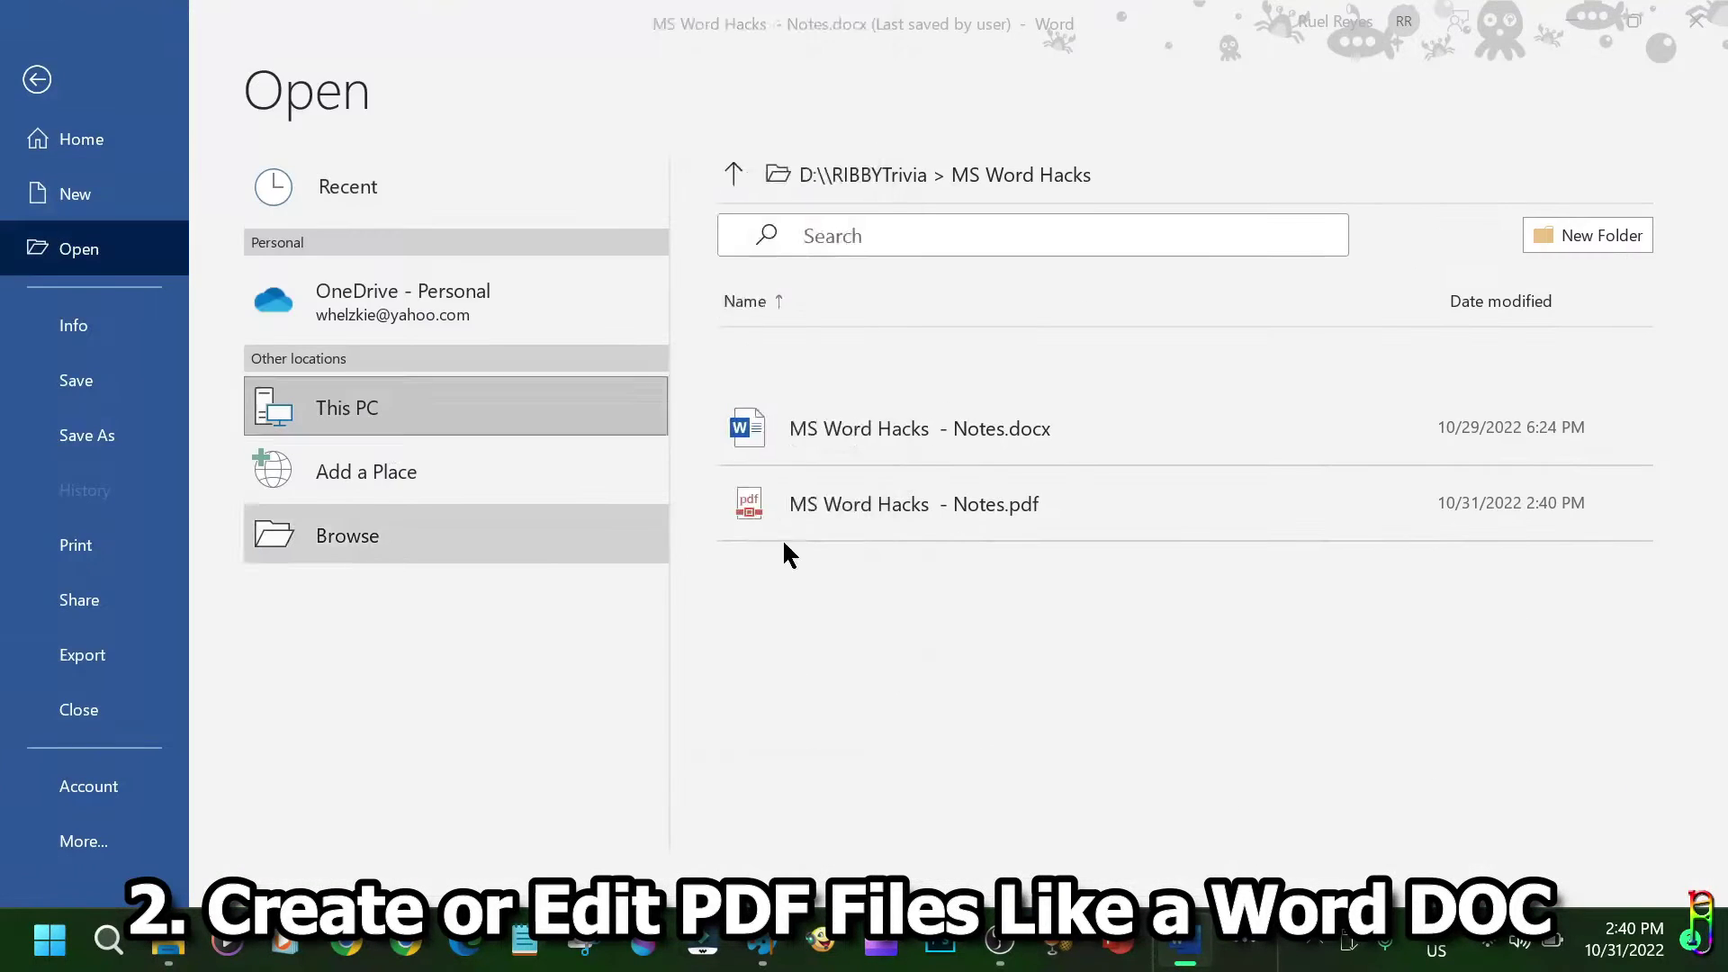
{"action": "double_click", "coordinate": [292, 239]}
{"action": "double_click", "coordinate": [377, 220]}
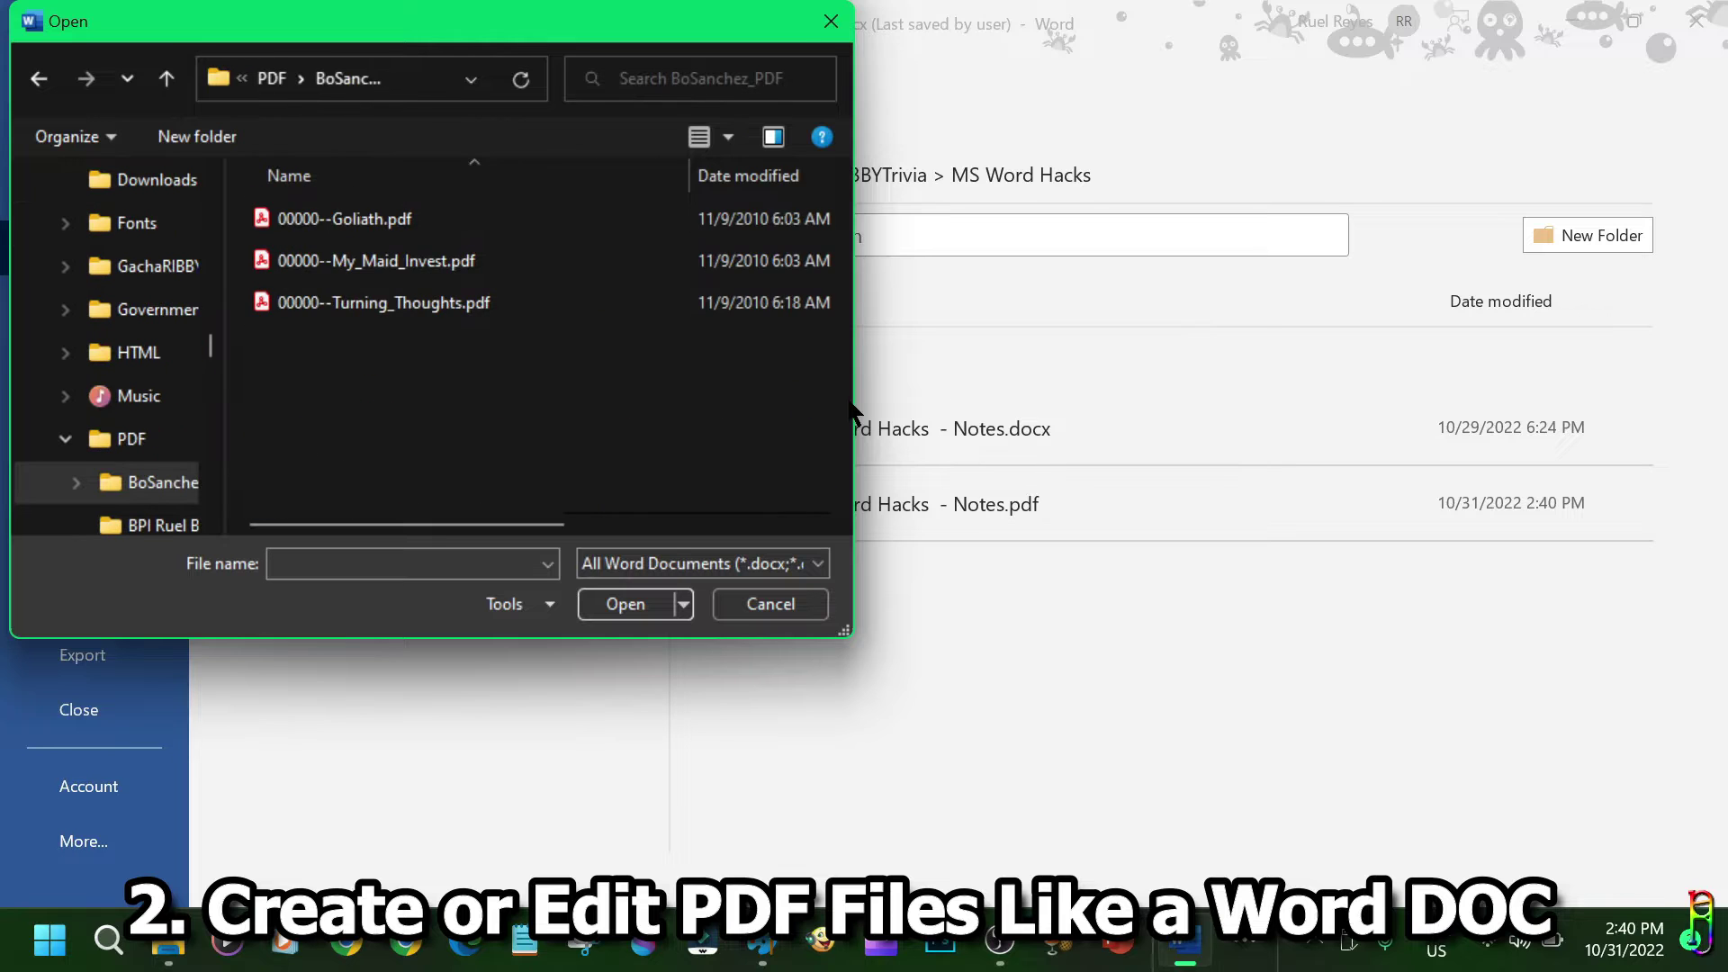
{"action": "left_click", "coordinate": [382, 250]}
{"action": "double_click", "coordinate": [381, 250]}
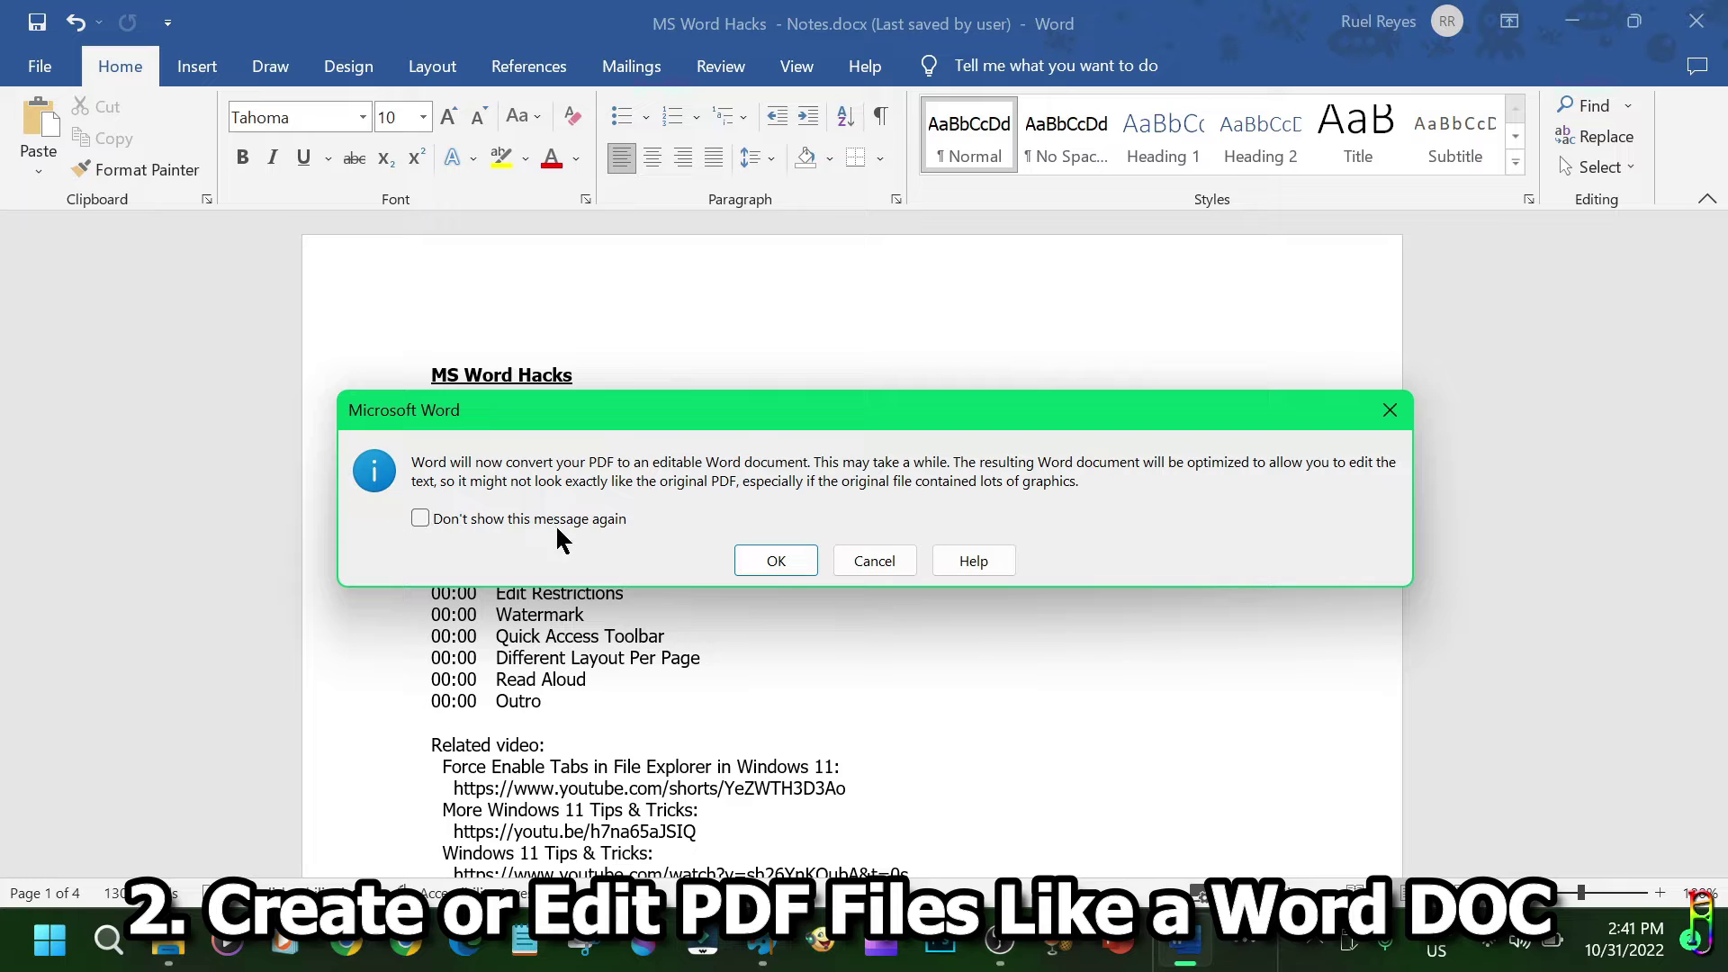
{"action": "left_click", "coordinate": [776, 560]}
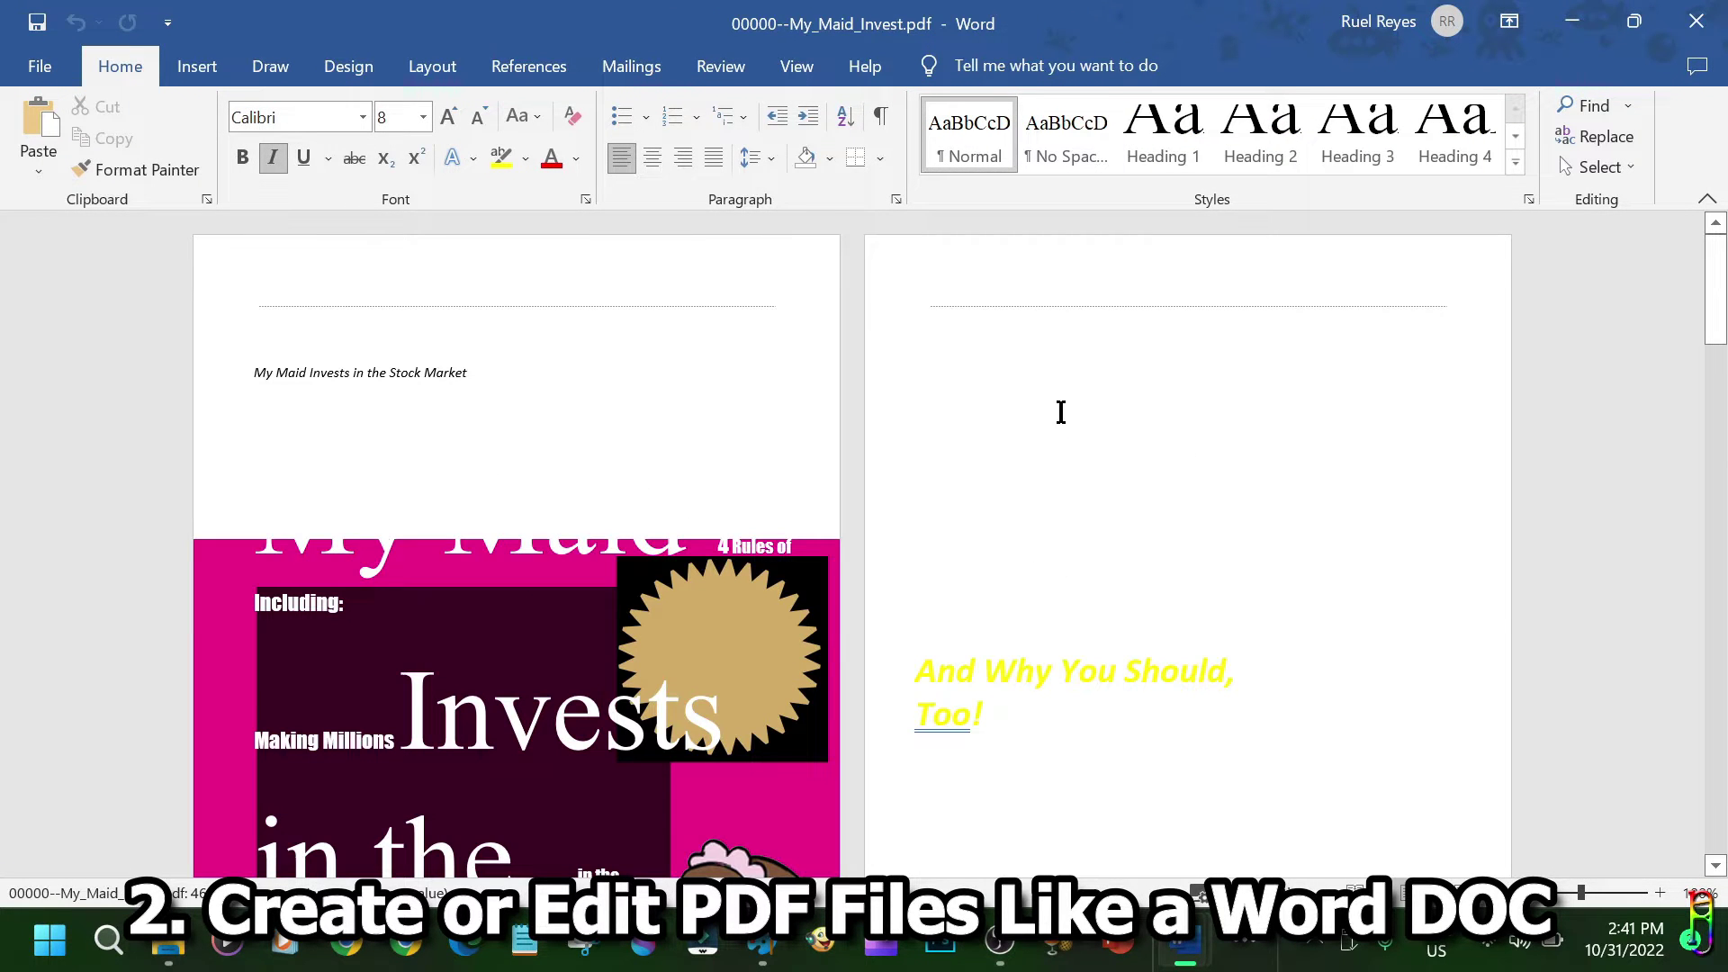
{"action": "scroll", "coordinate": [1069, 413], "scroll_direction": "down", "scroll_amount": 8}
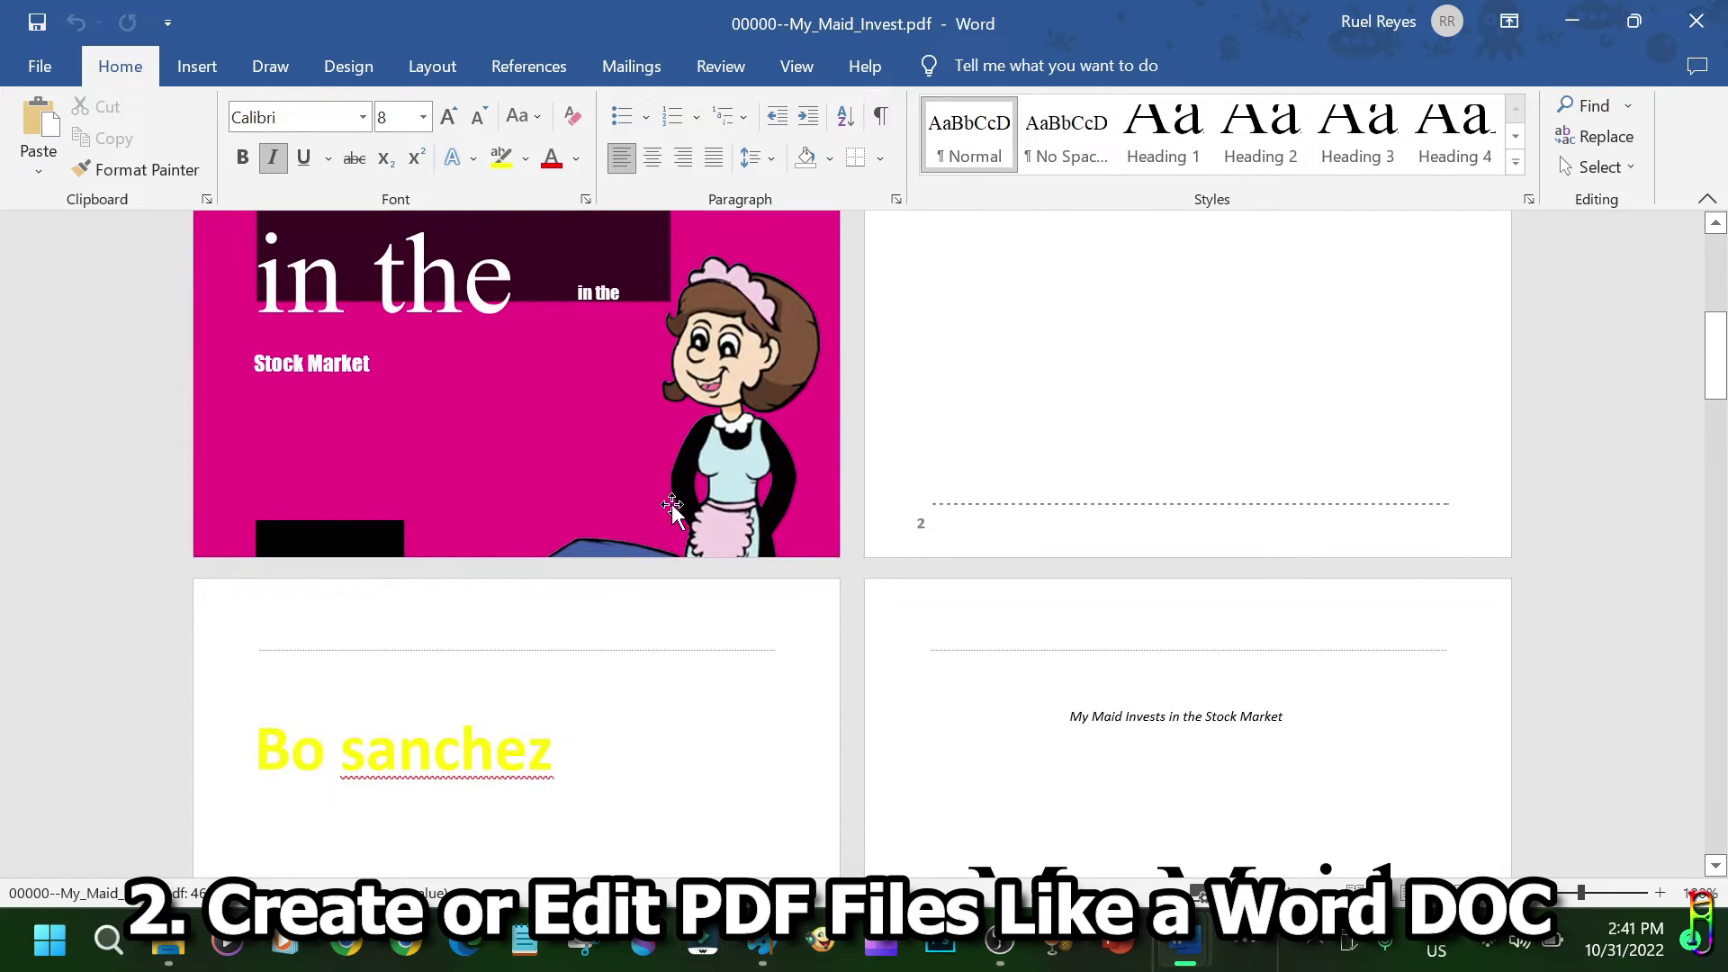
{"action": "scroll", "coordinate": [693, 502], "scroll_direction": "up", "scroll_amount": 7}
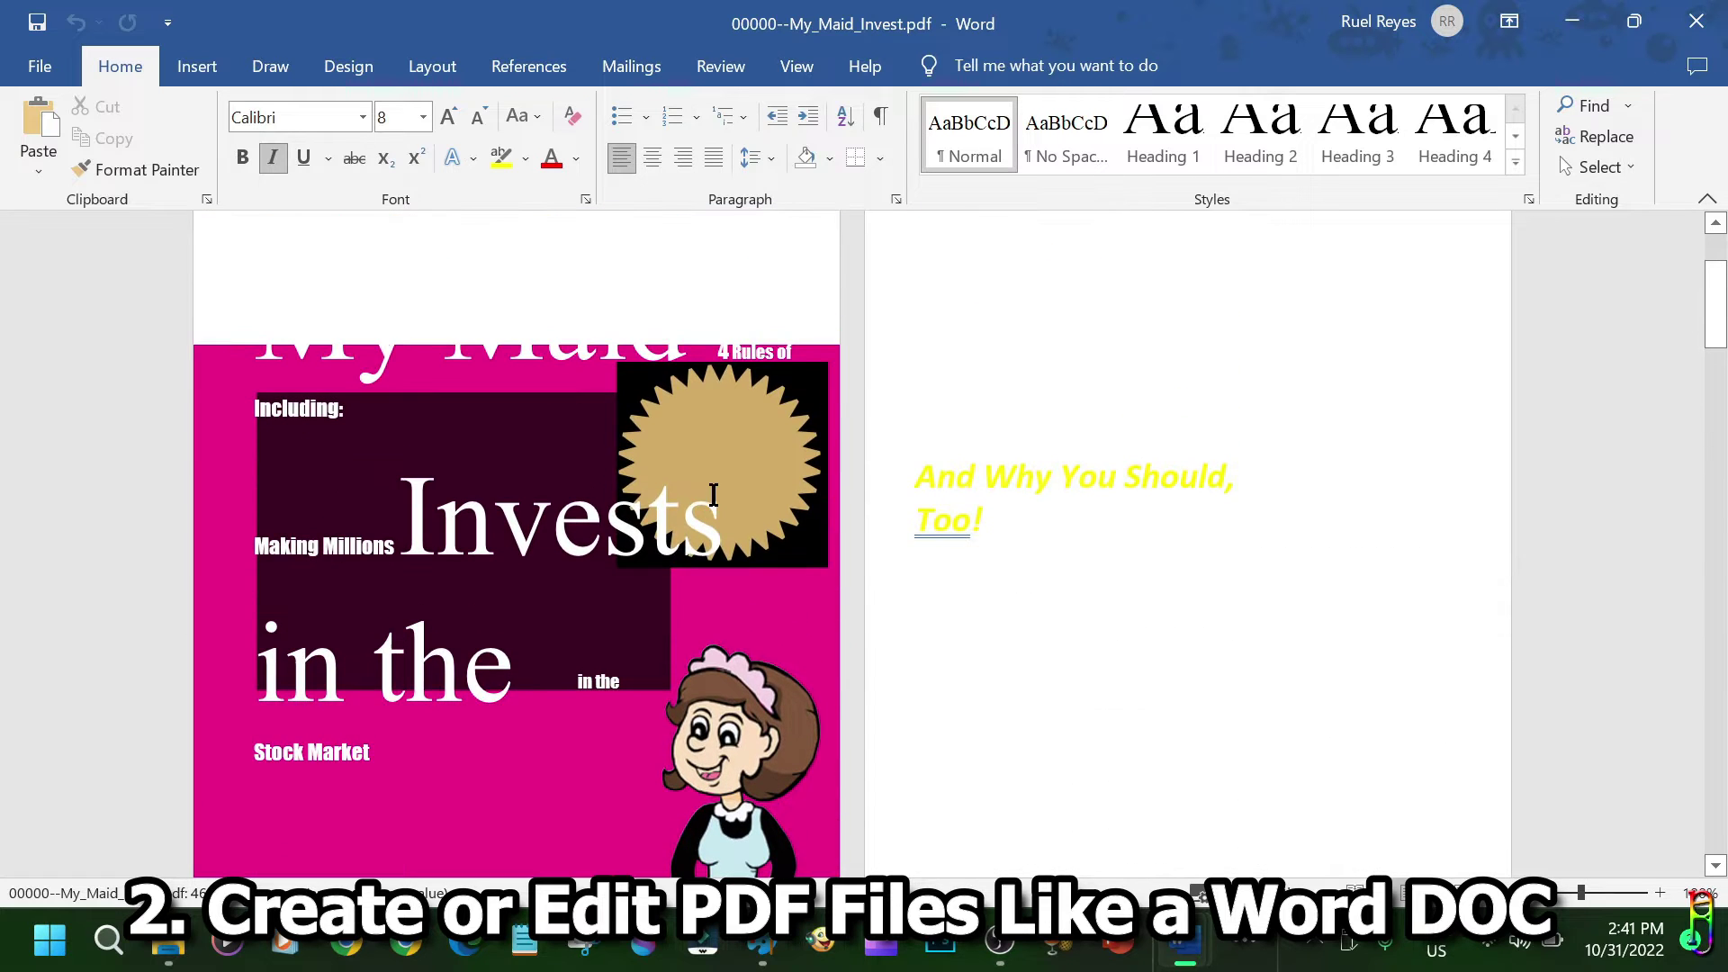
Dismiss Acrobat's file-in-use error, scroll the converted My_Maid_Invest document, and open its File screen.
{"action": "left_click", "coordinate": [169, 945]}
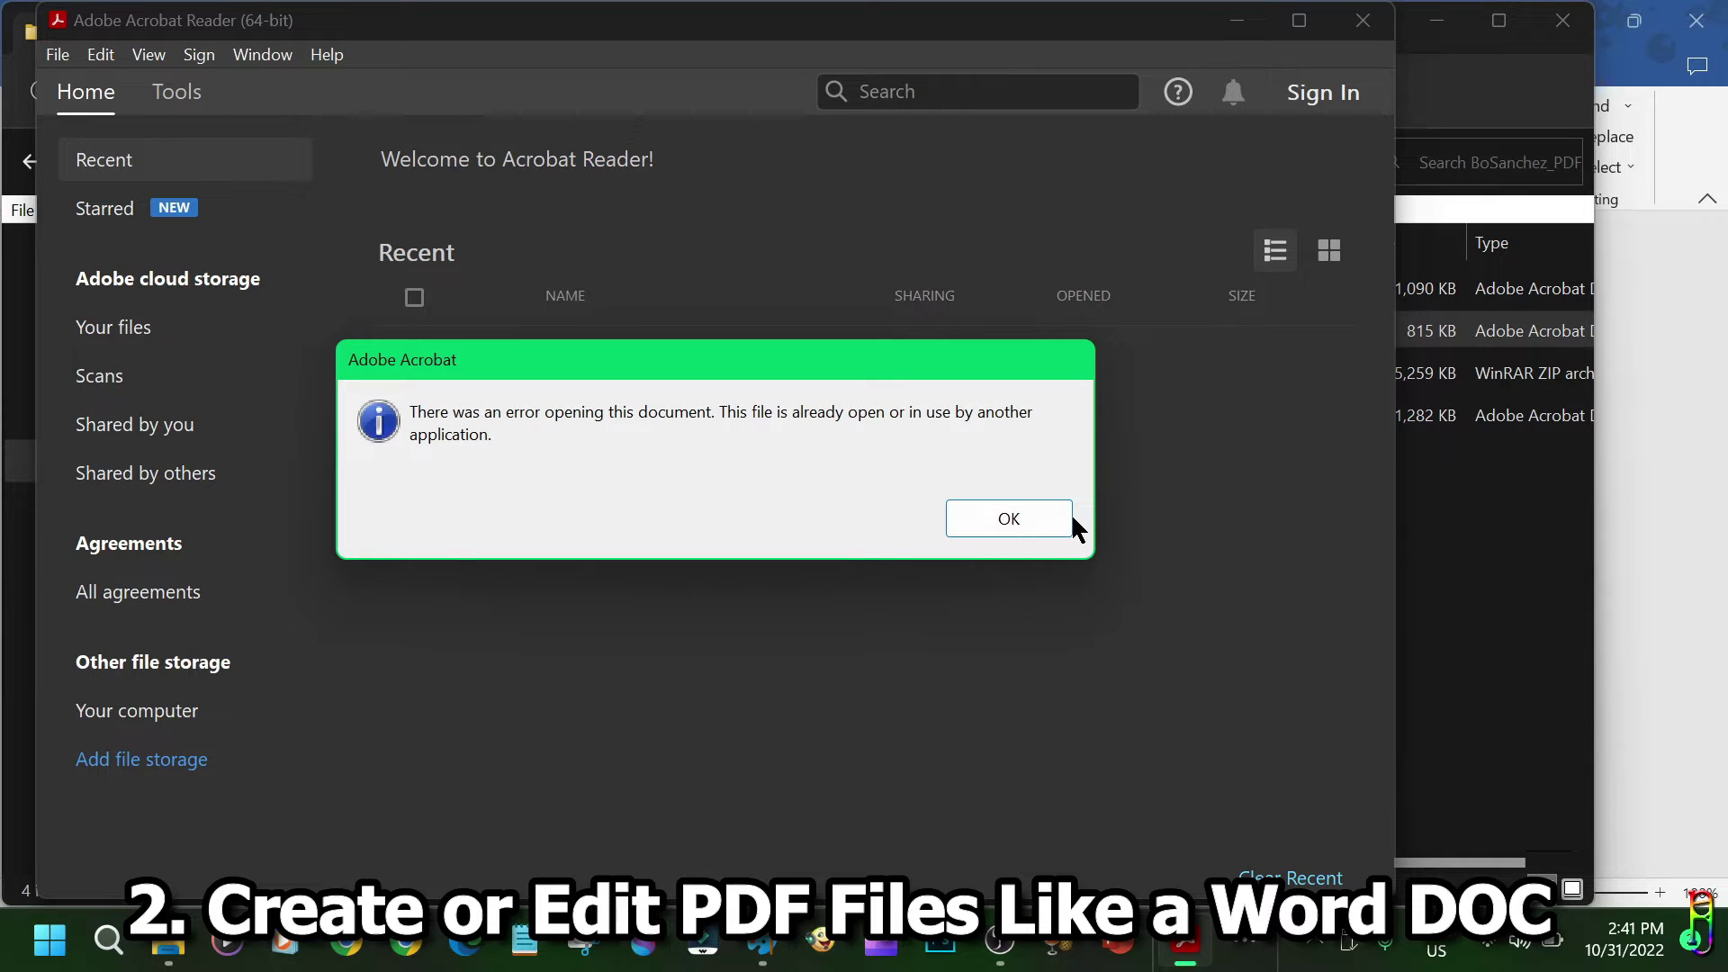
{"action": "left_click", "coordinate": [1008, 519]}
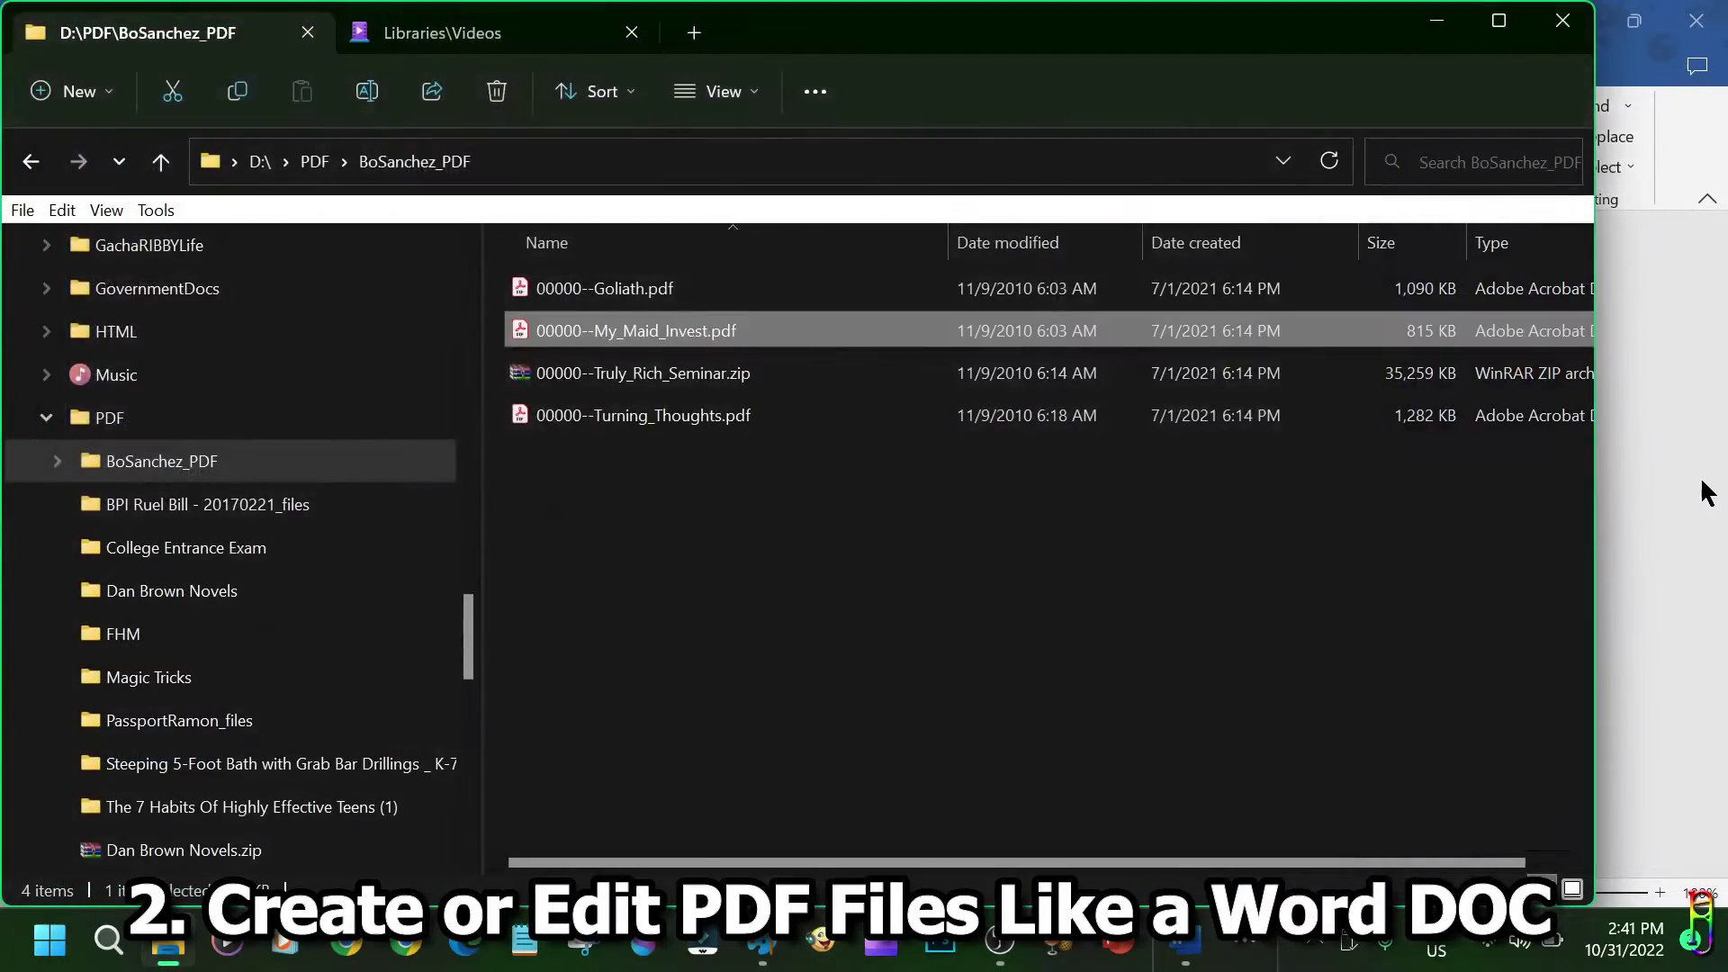
{"action": "left_click", "coordinate": [1701, 489]}
{"action": "scroll", "coordinate": [999, 517], "scroll_direction": "down", "scroll_amount": 20}
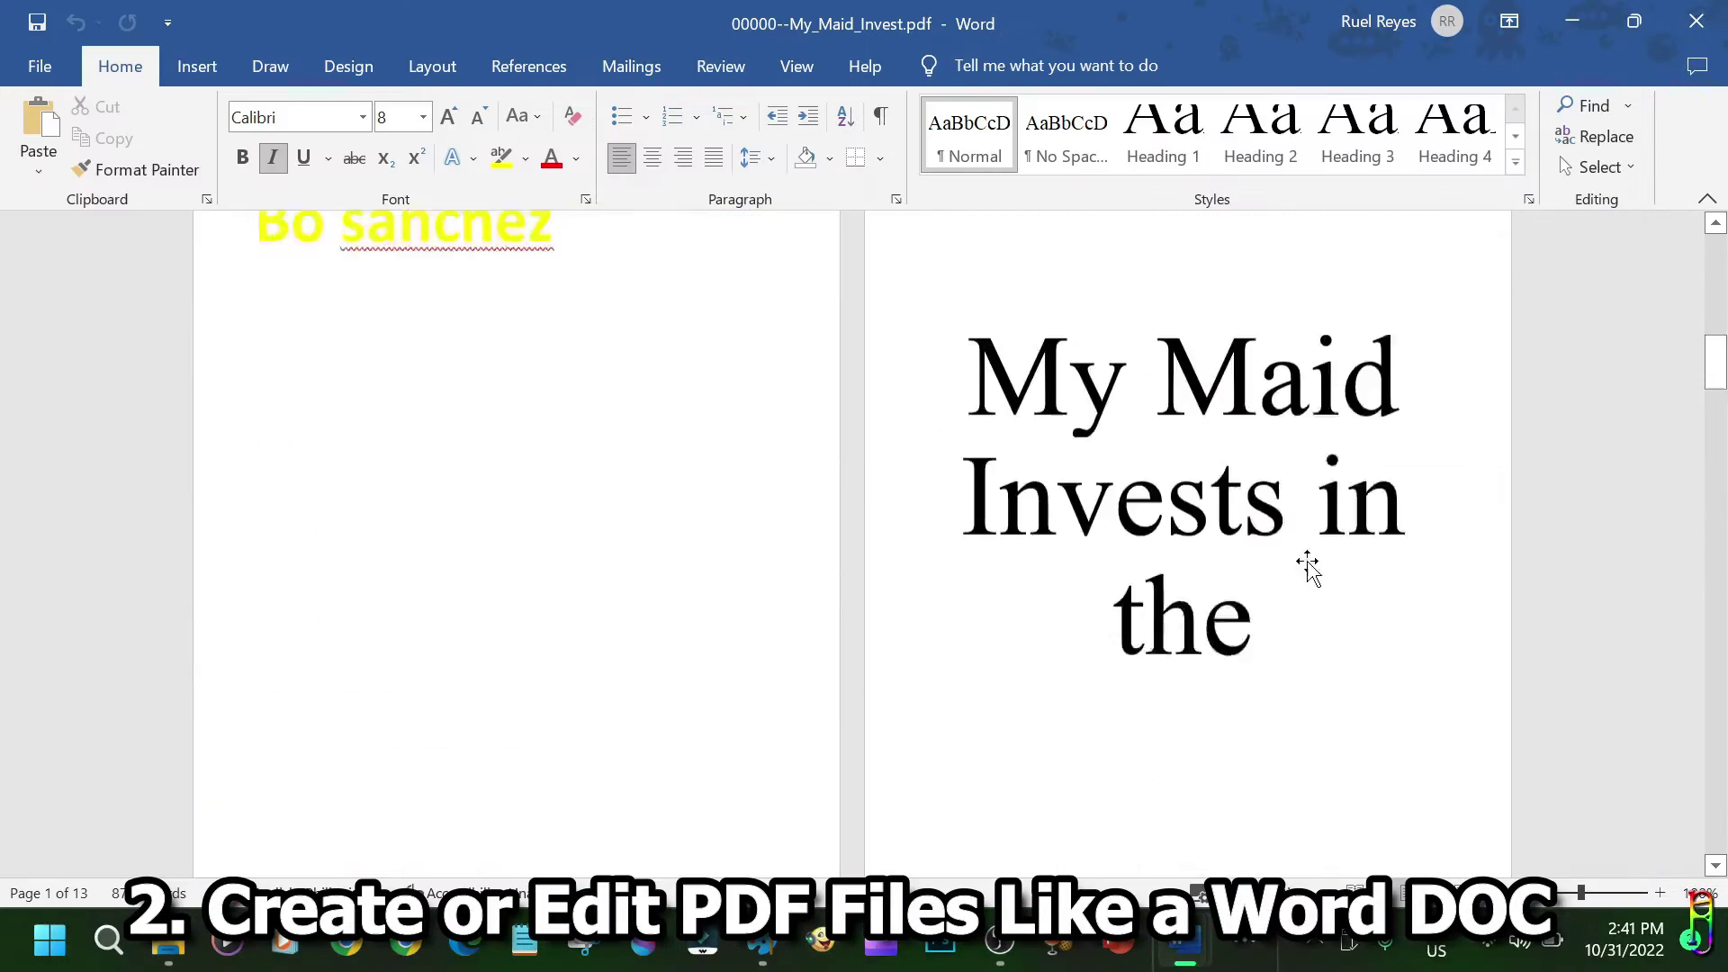
{"action": "scroll", "coordinate": [1392, 647], "scroll_direction": "down", "scroll_amount": 15}
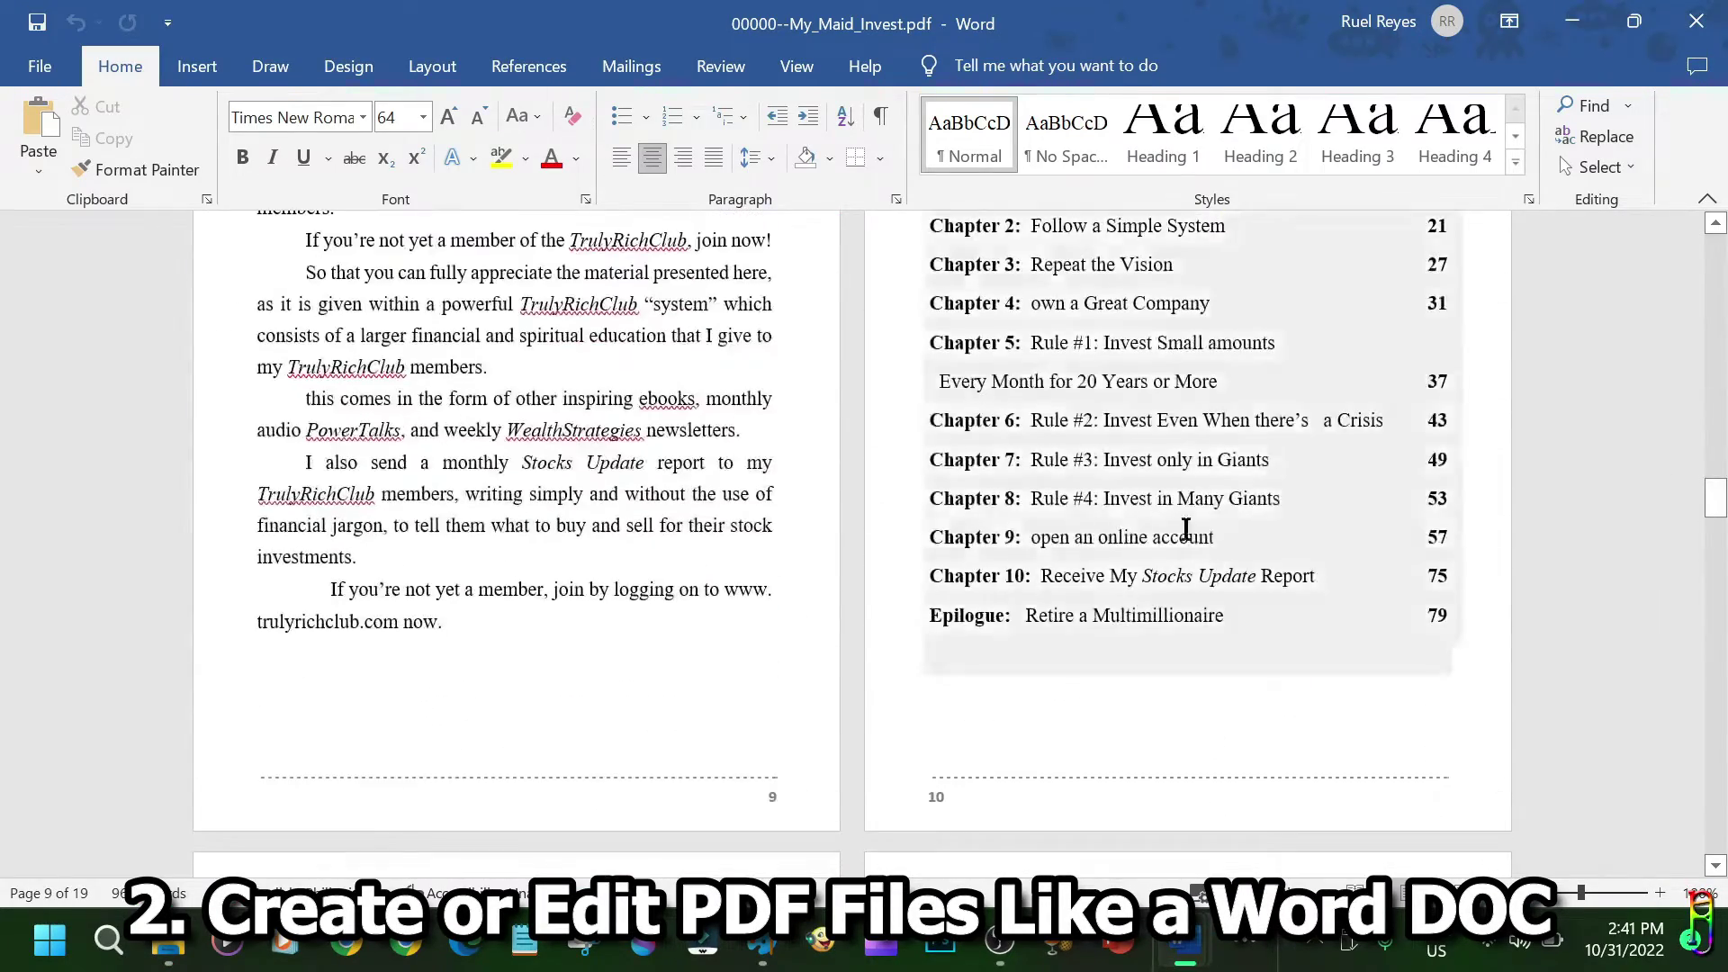
{"action": "left_click", "coordinate": [39, 65]}
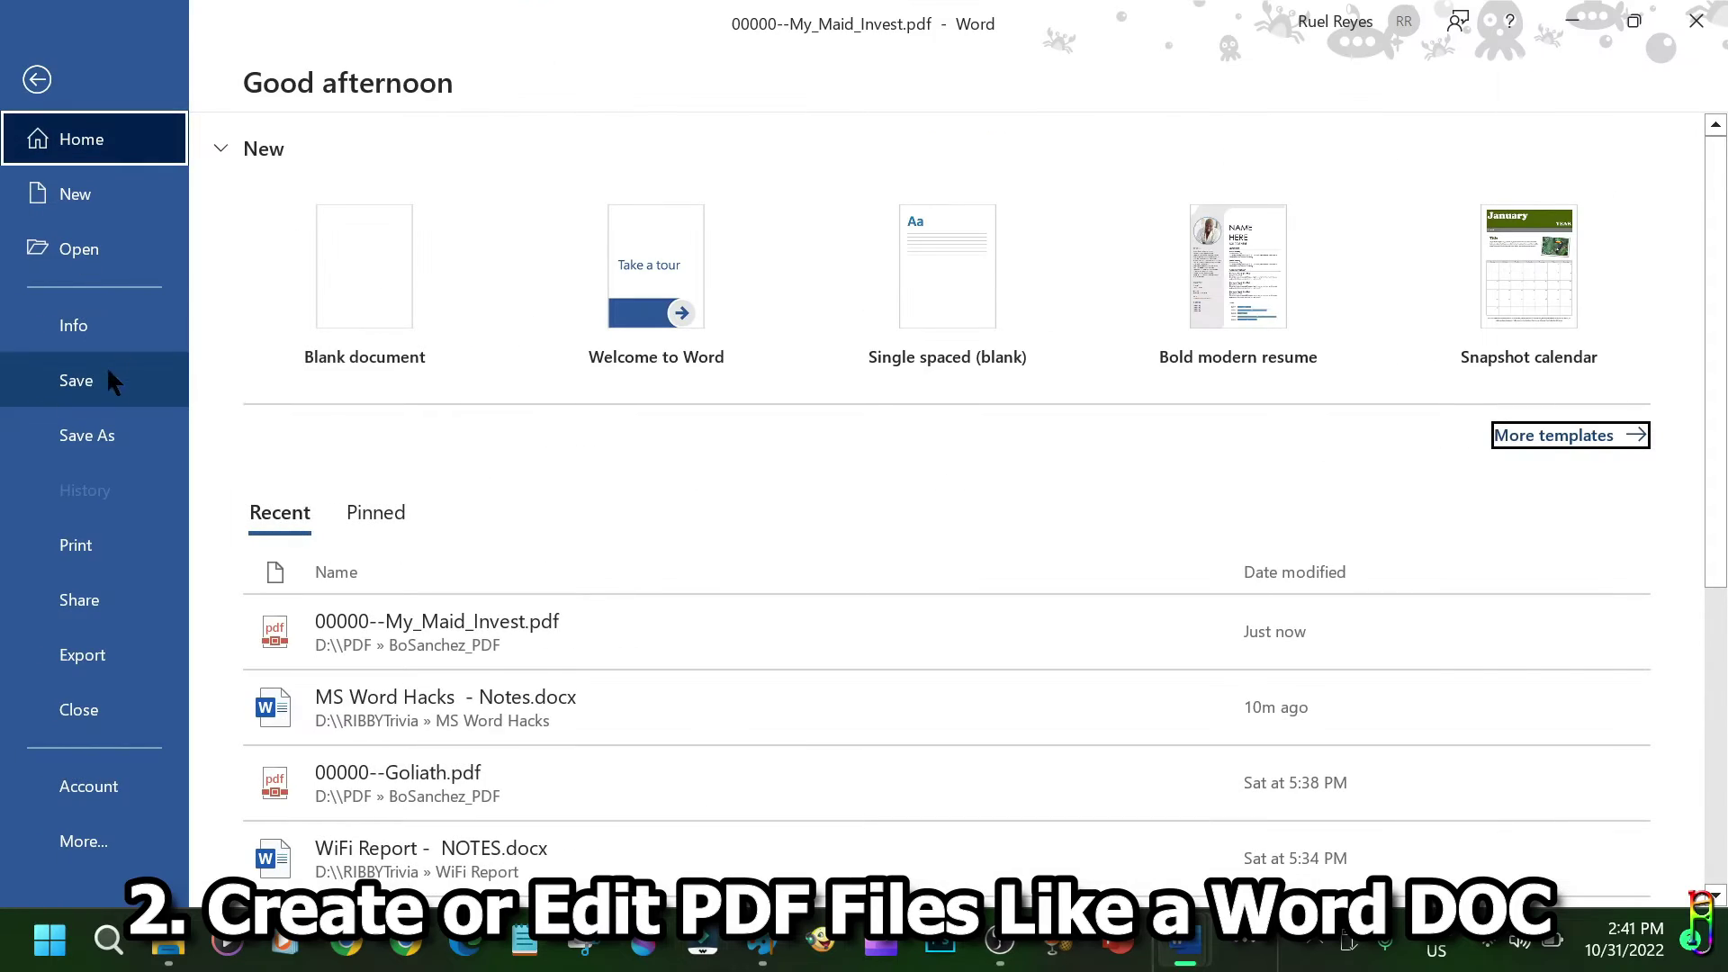
Save the converted document, then open My_Maid_Invest.pdf full-screen in Acrobat Reader and scroll its pages.
{"action": "left_click", "coordinate": [75, 381]}
{"action": "scroll", "coordinate": [864, 486], "scroll_direction": "down", "scroll_amount": 5}
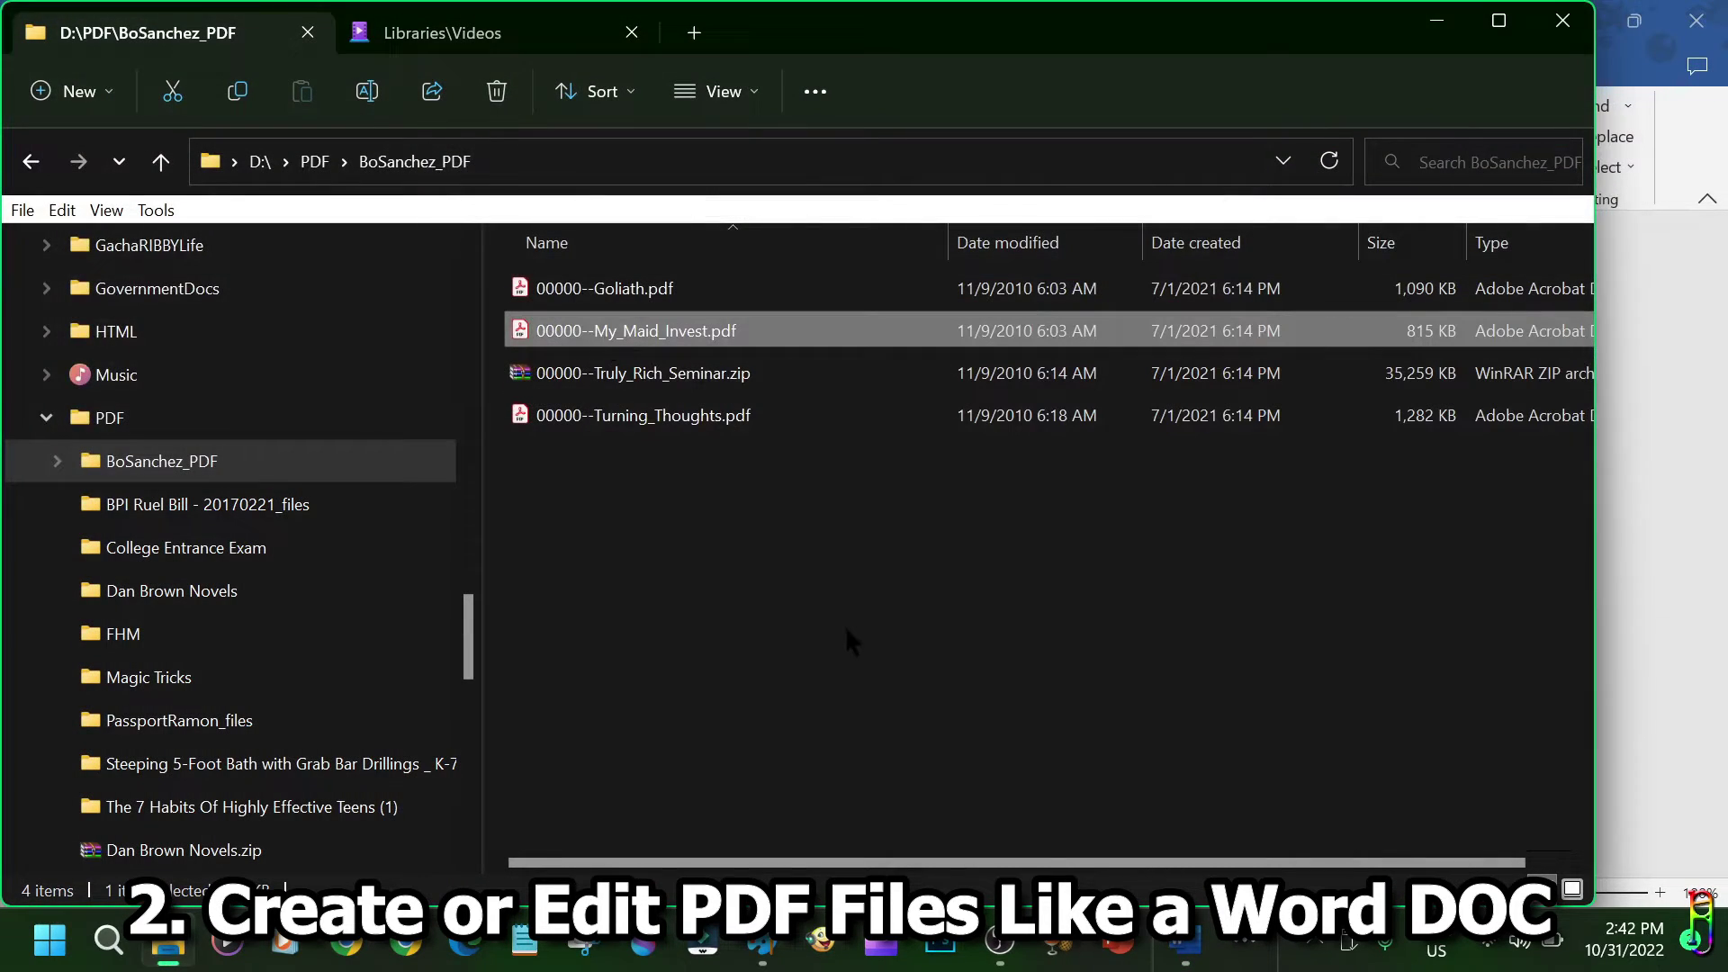
{"action": "key", "text": "Return"}
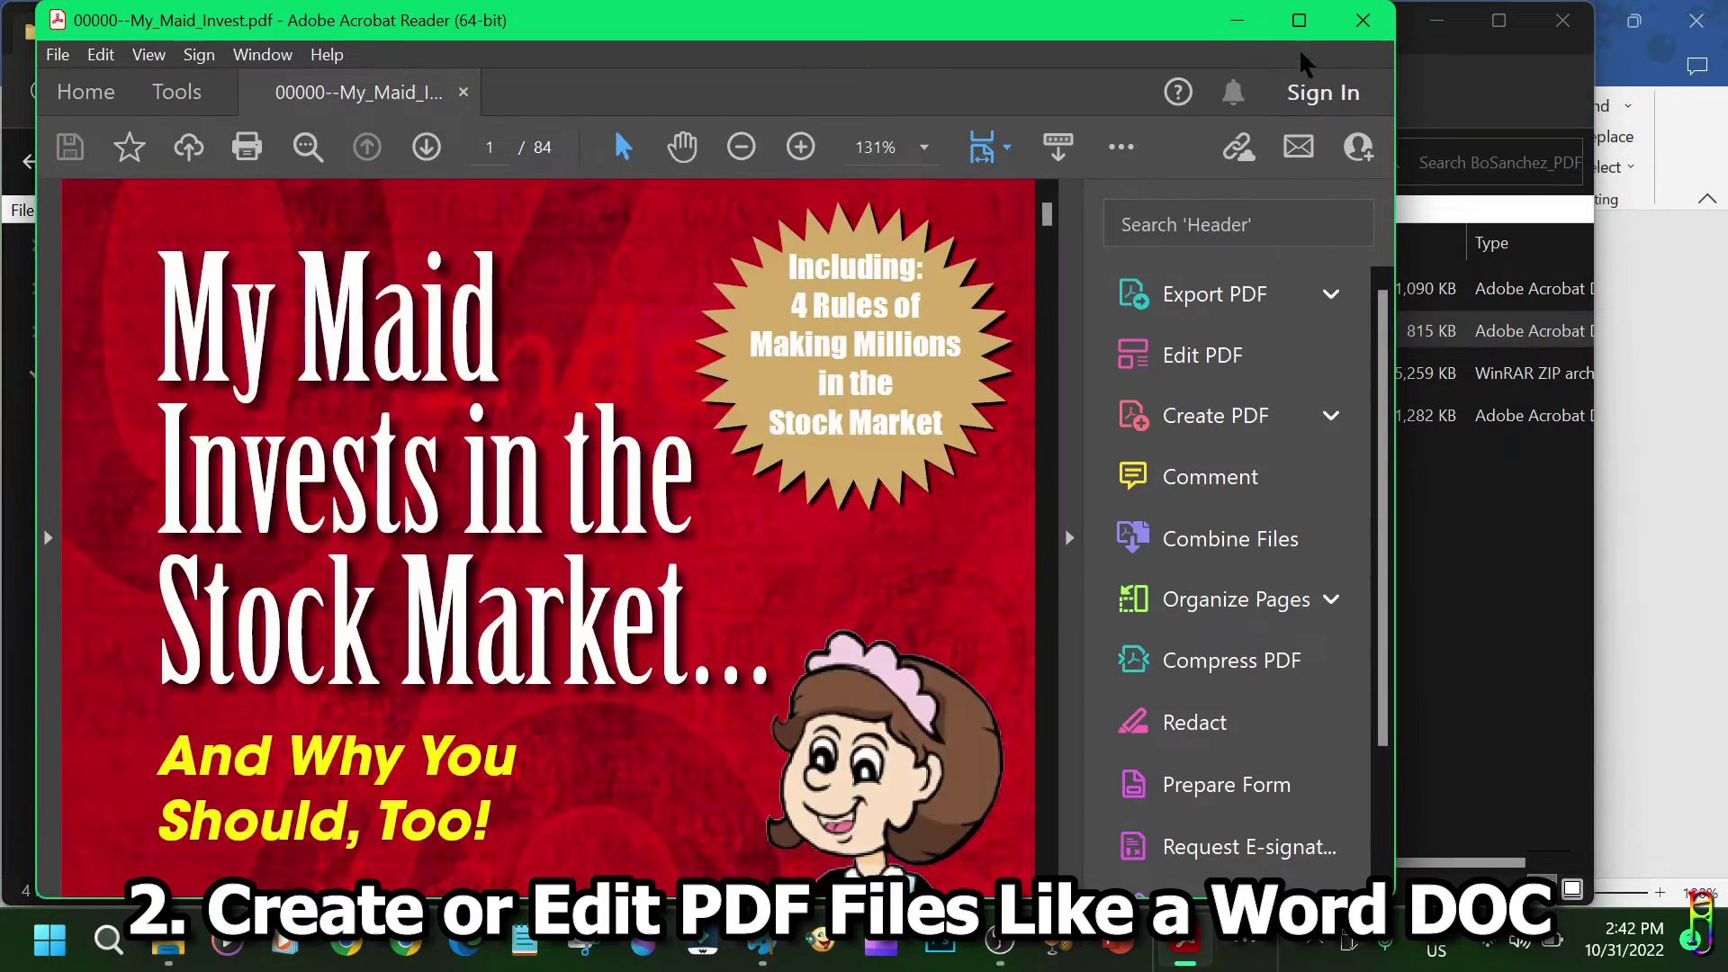
{"action": "left_click", "coordinate": [1298, 20]}
{"action": "scroll", "coordinate": [1152, 544], "scroll_direction": "down", "scroll_amount": 3}
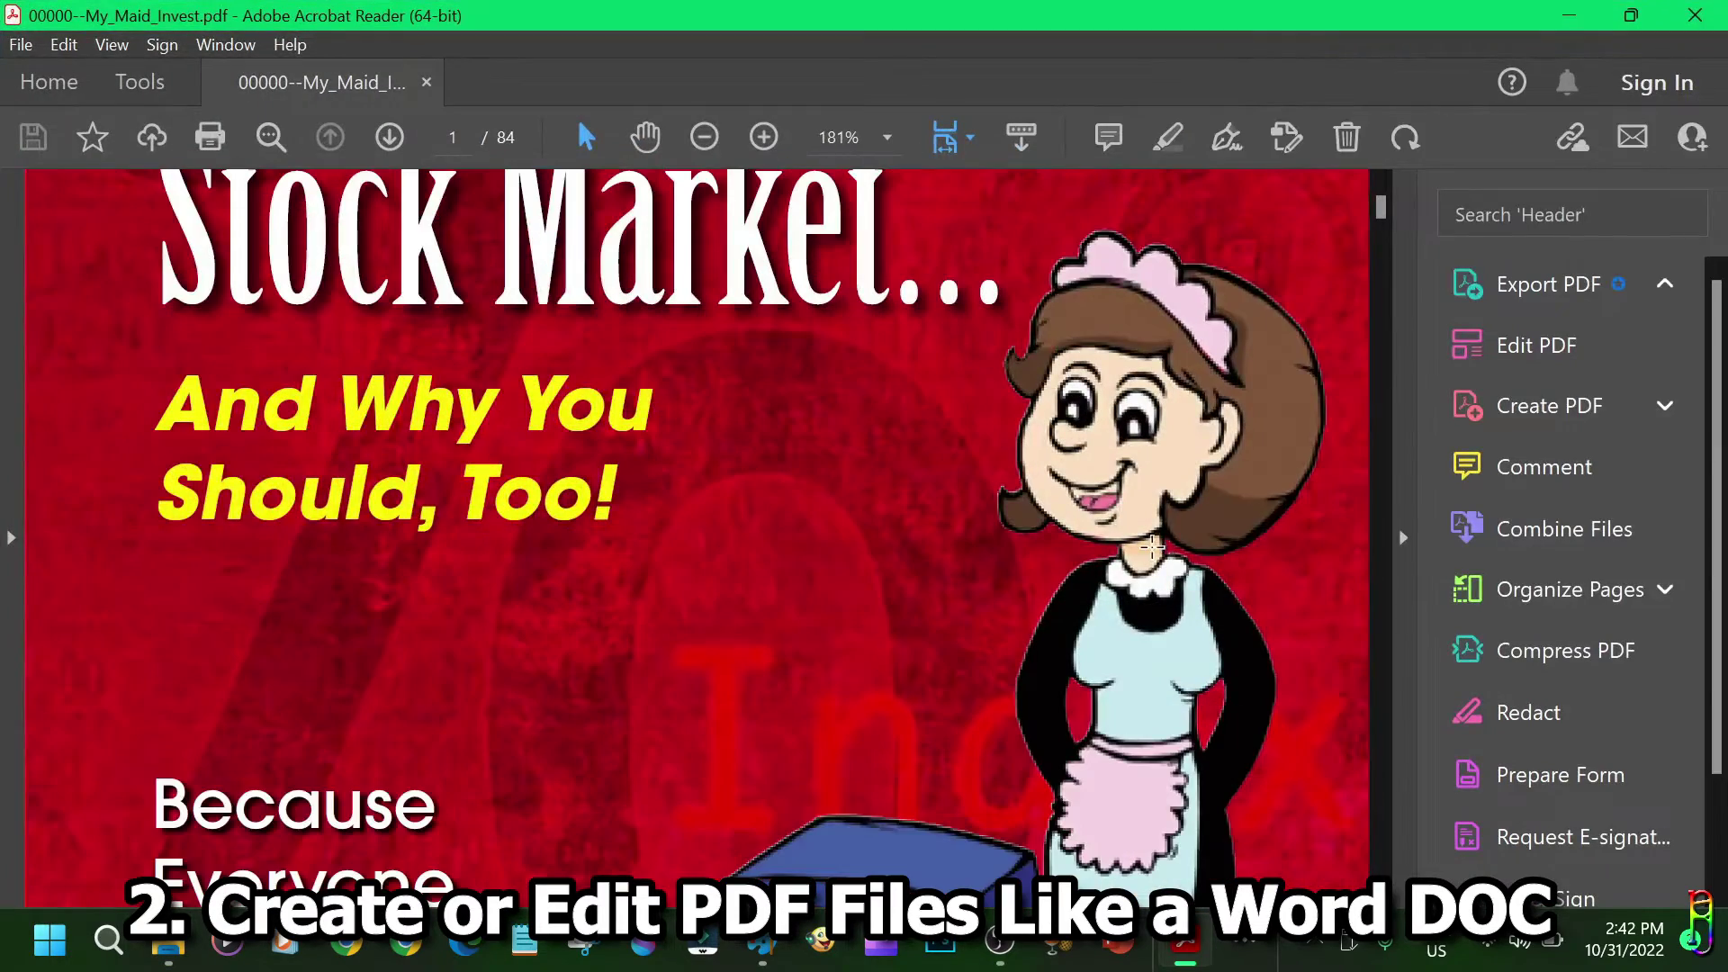
{"action": "scroll", "coordinate": [1152, 545], "scroll_direction": "down", "scroll_amount": 5, "text": "ctrl"}
{"action": "scroll", "coordinate": [1091, 656], "scroll_direction": "down", "scroll_amount": 5}
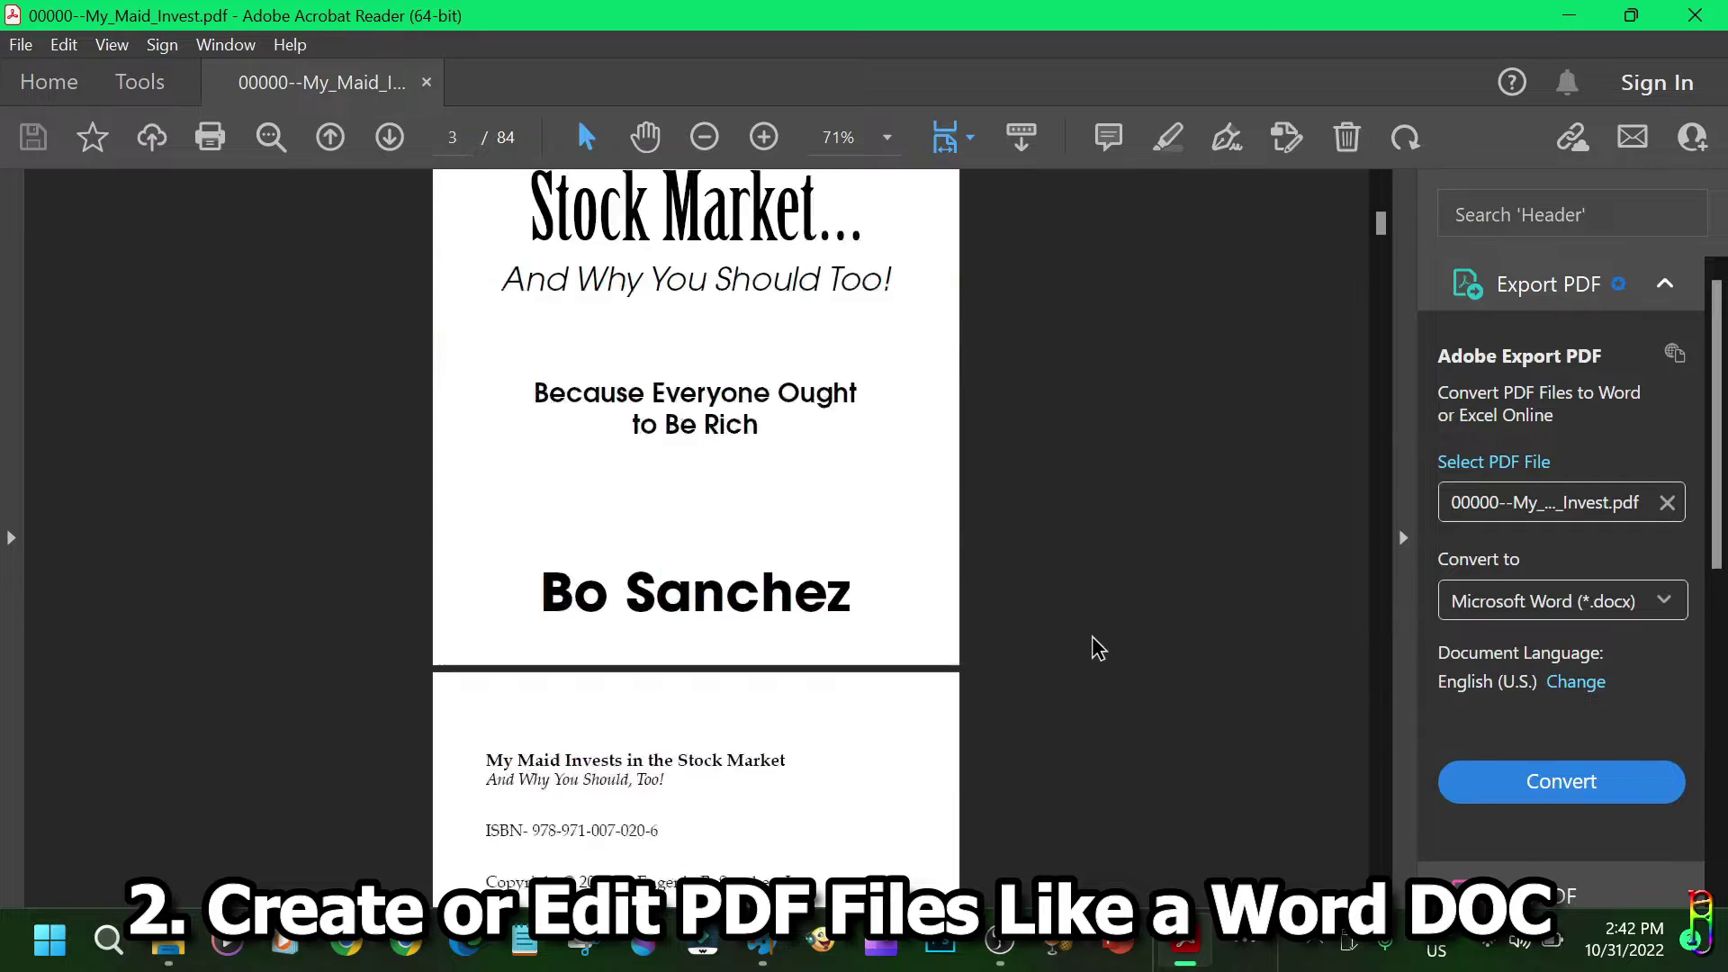
{"action": "left_click_drag", "start_coordinate": [1380, 223], "coordinate": [1487, 159]}
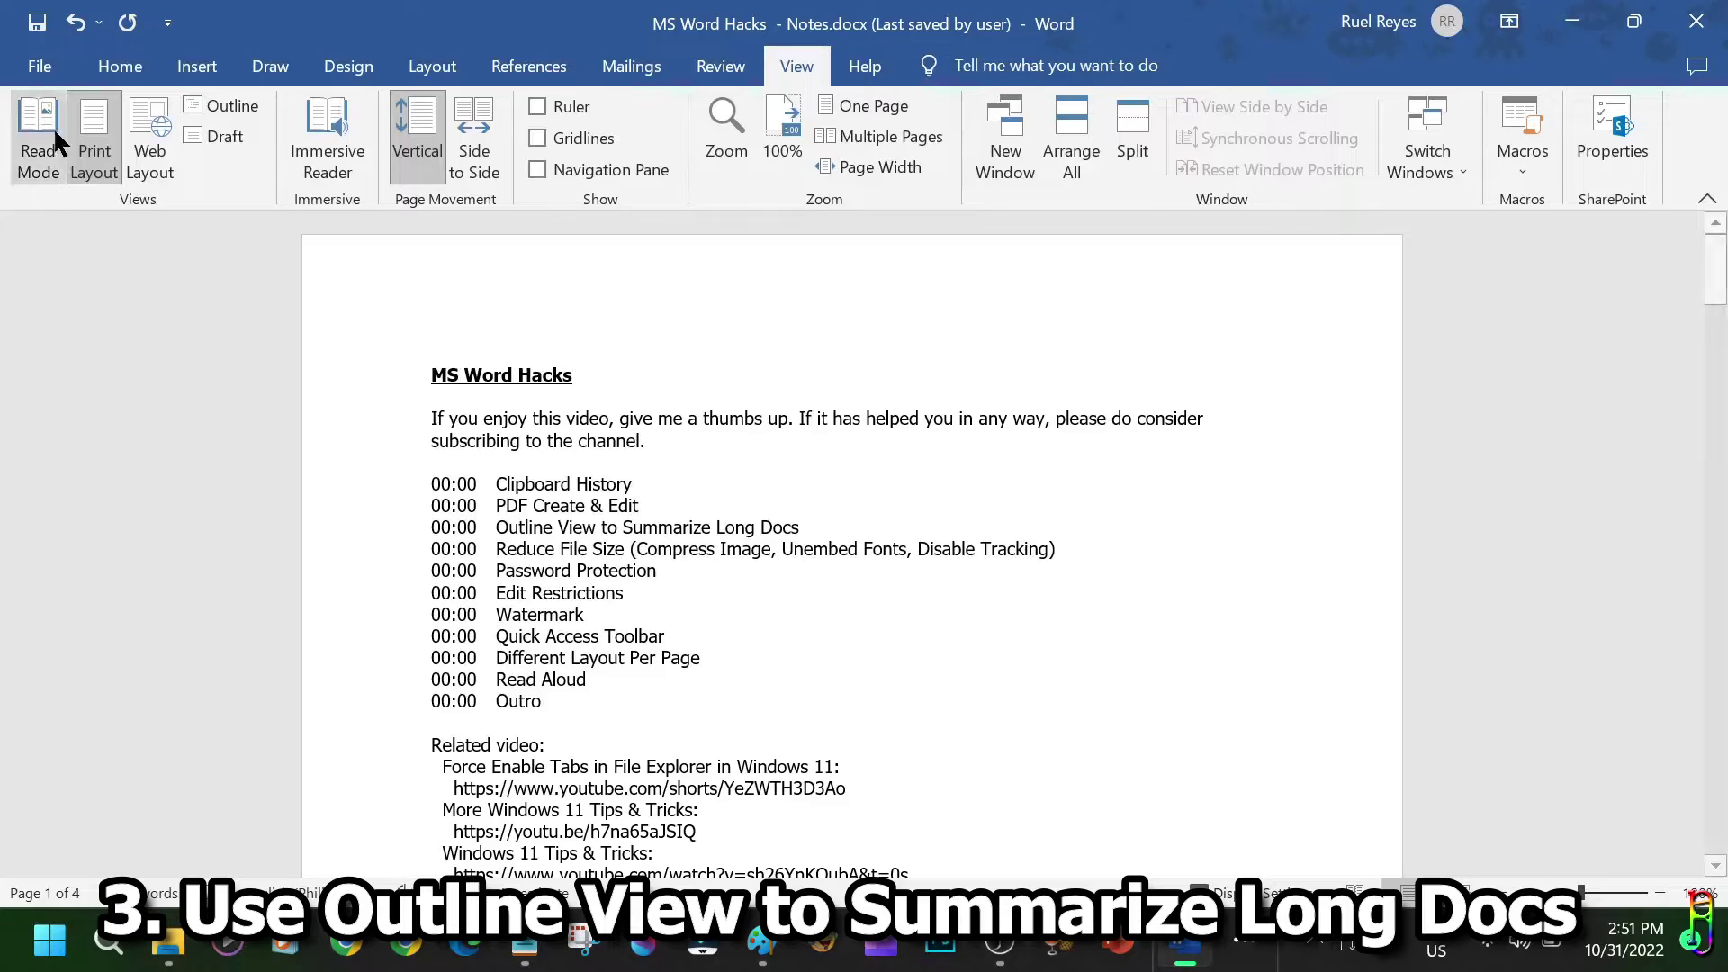
Open Dyoks.docx from the recent documents and scroll through its 23 pages of jokes.
{"action": "left_click", "coordinate": [39, 65]}
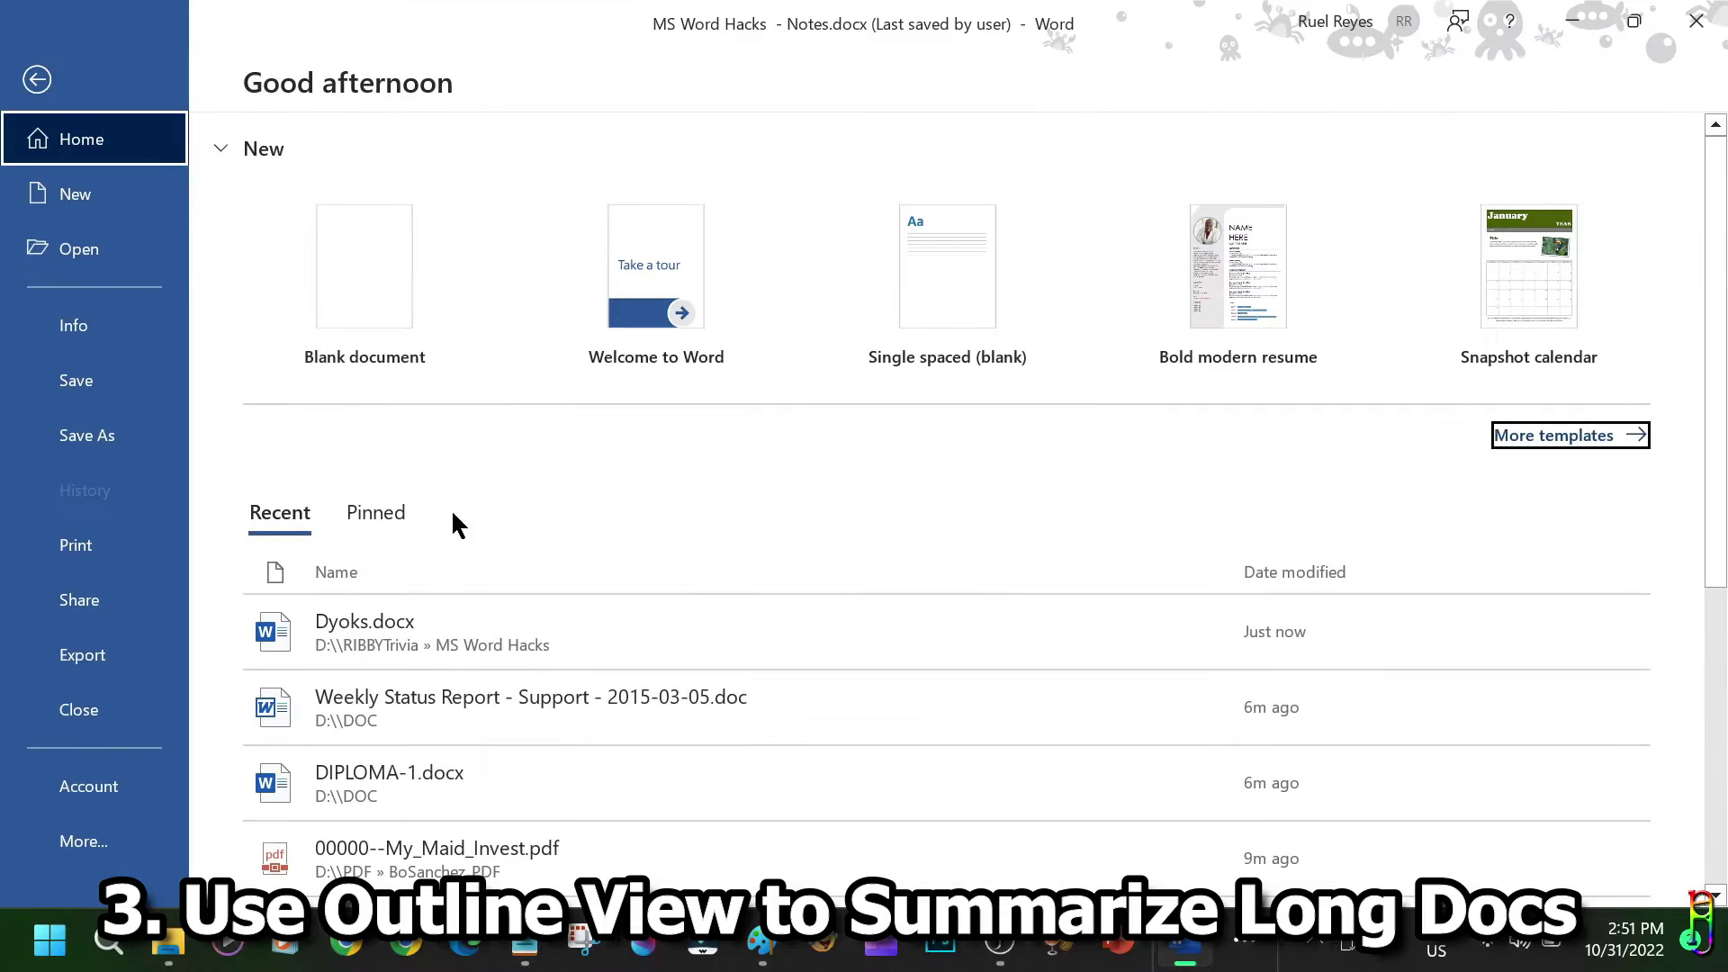
{"action": "key", "text": "Escape"}
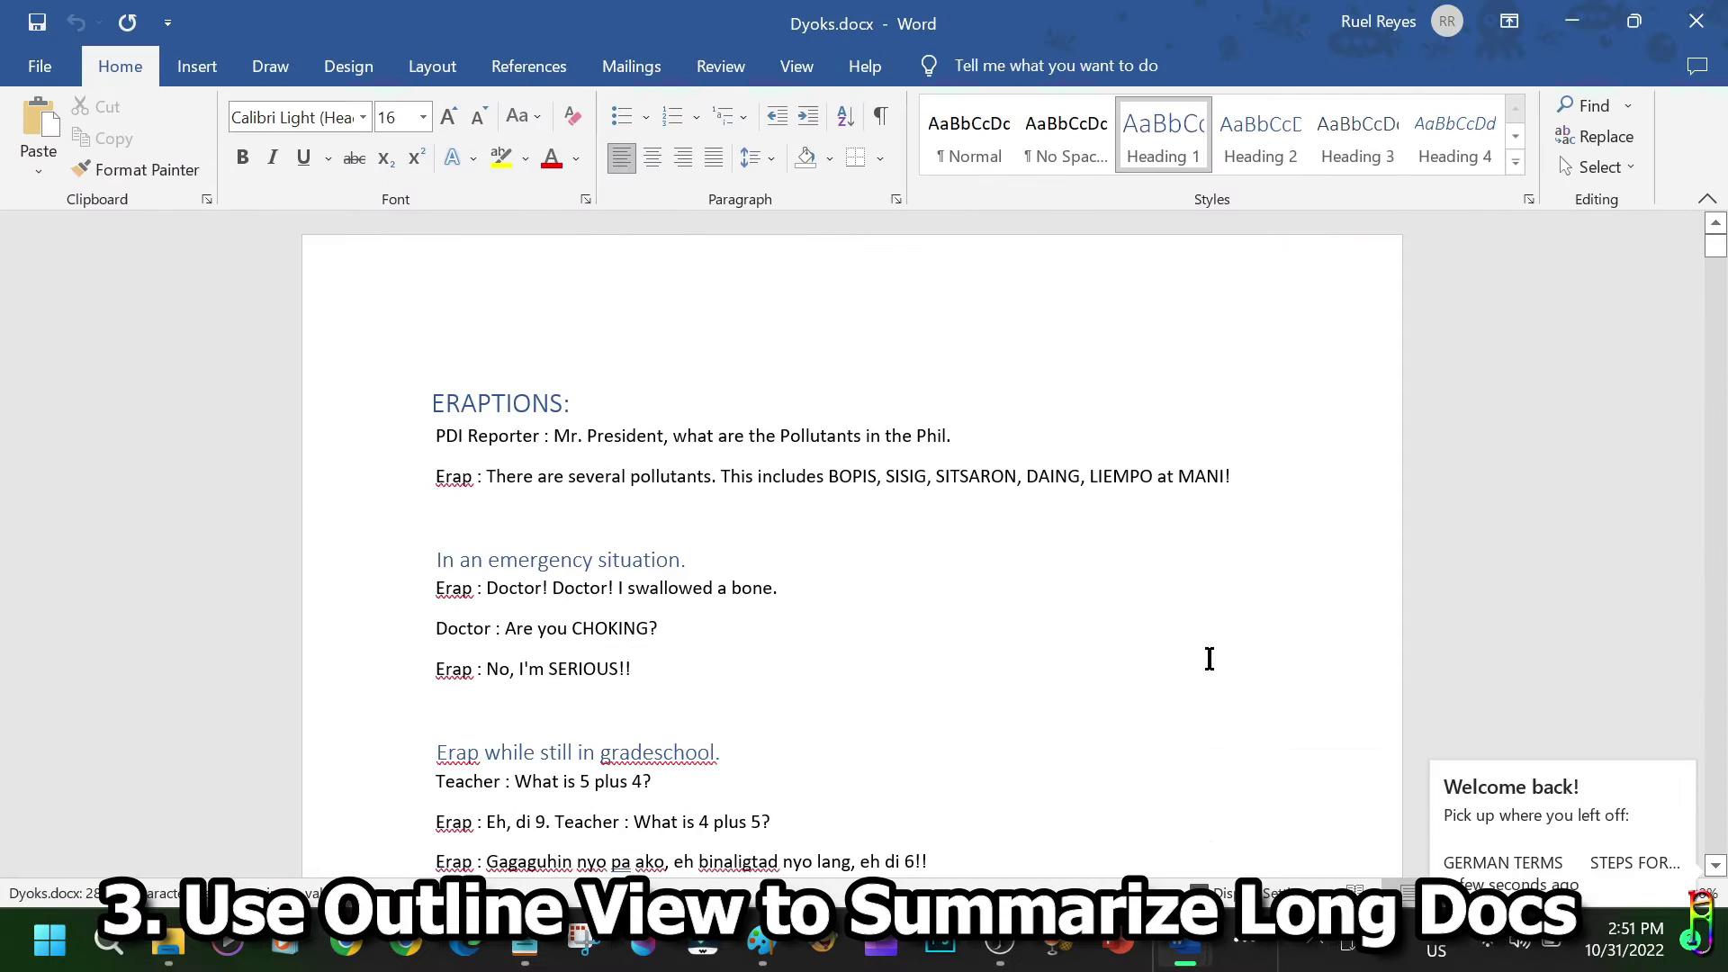
{"action": "scroll", "coordinate": [1207, 656], "scroll_direction": "down", "scroll_amount": 5}
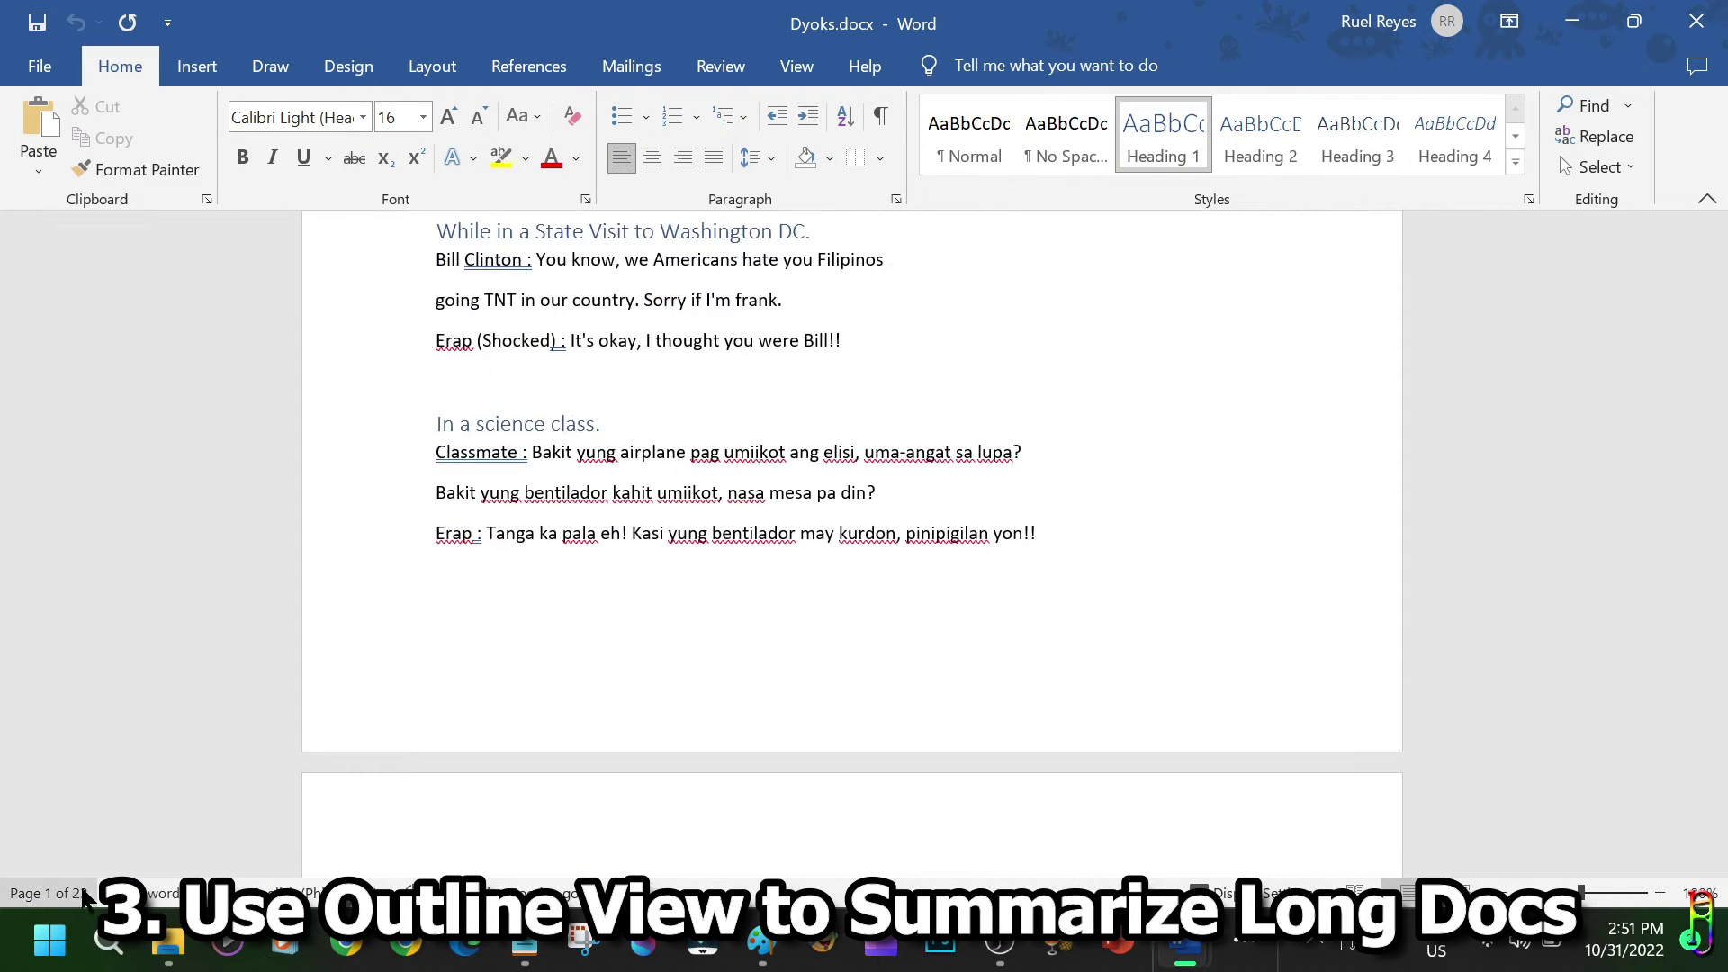
{"action": "scroll", "coordinate": [1034, 660], "scroll_direction": "down", "scroll_amount": 5}
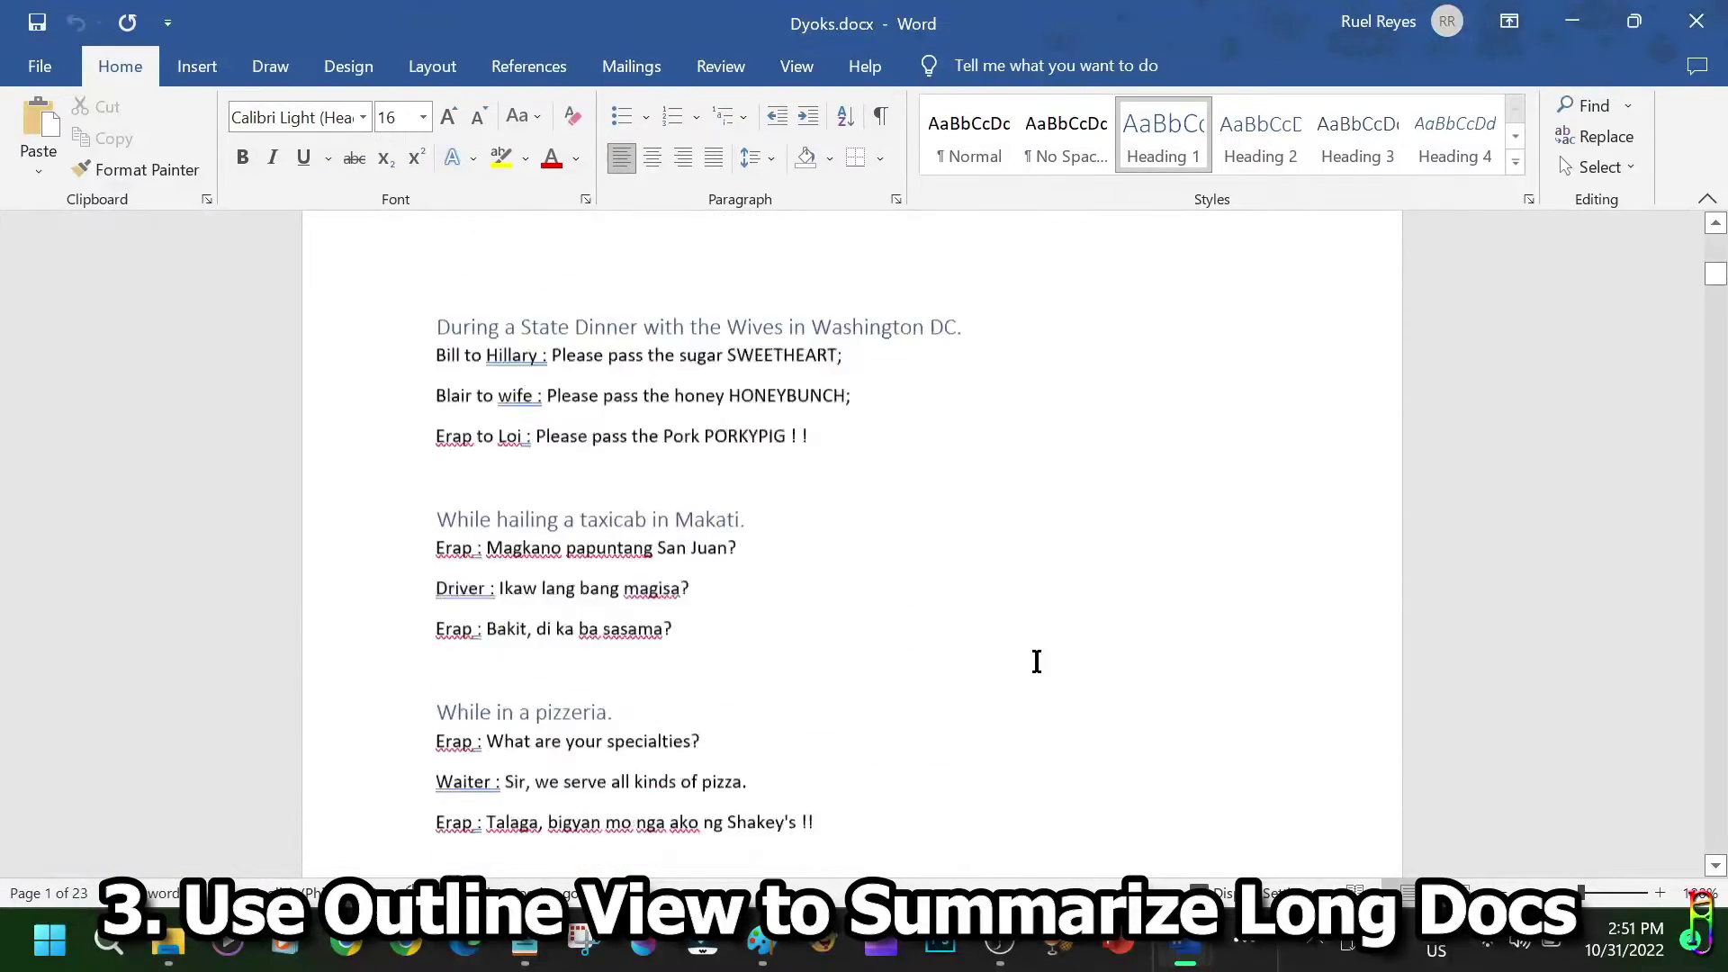
{"action": "scroll", "coordinate": [1046, 648], "scroll_direction": "up", "scroll_amount": 2}
{"action": "scroll", "coordinate": [1053, 634], "scroll_direction": "up", "scroll_amount": 3}
{"action": "scroll", "coordinate": [1075, 619], "scroll_direction": "down", "scroll_amount": 10}
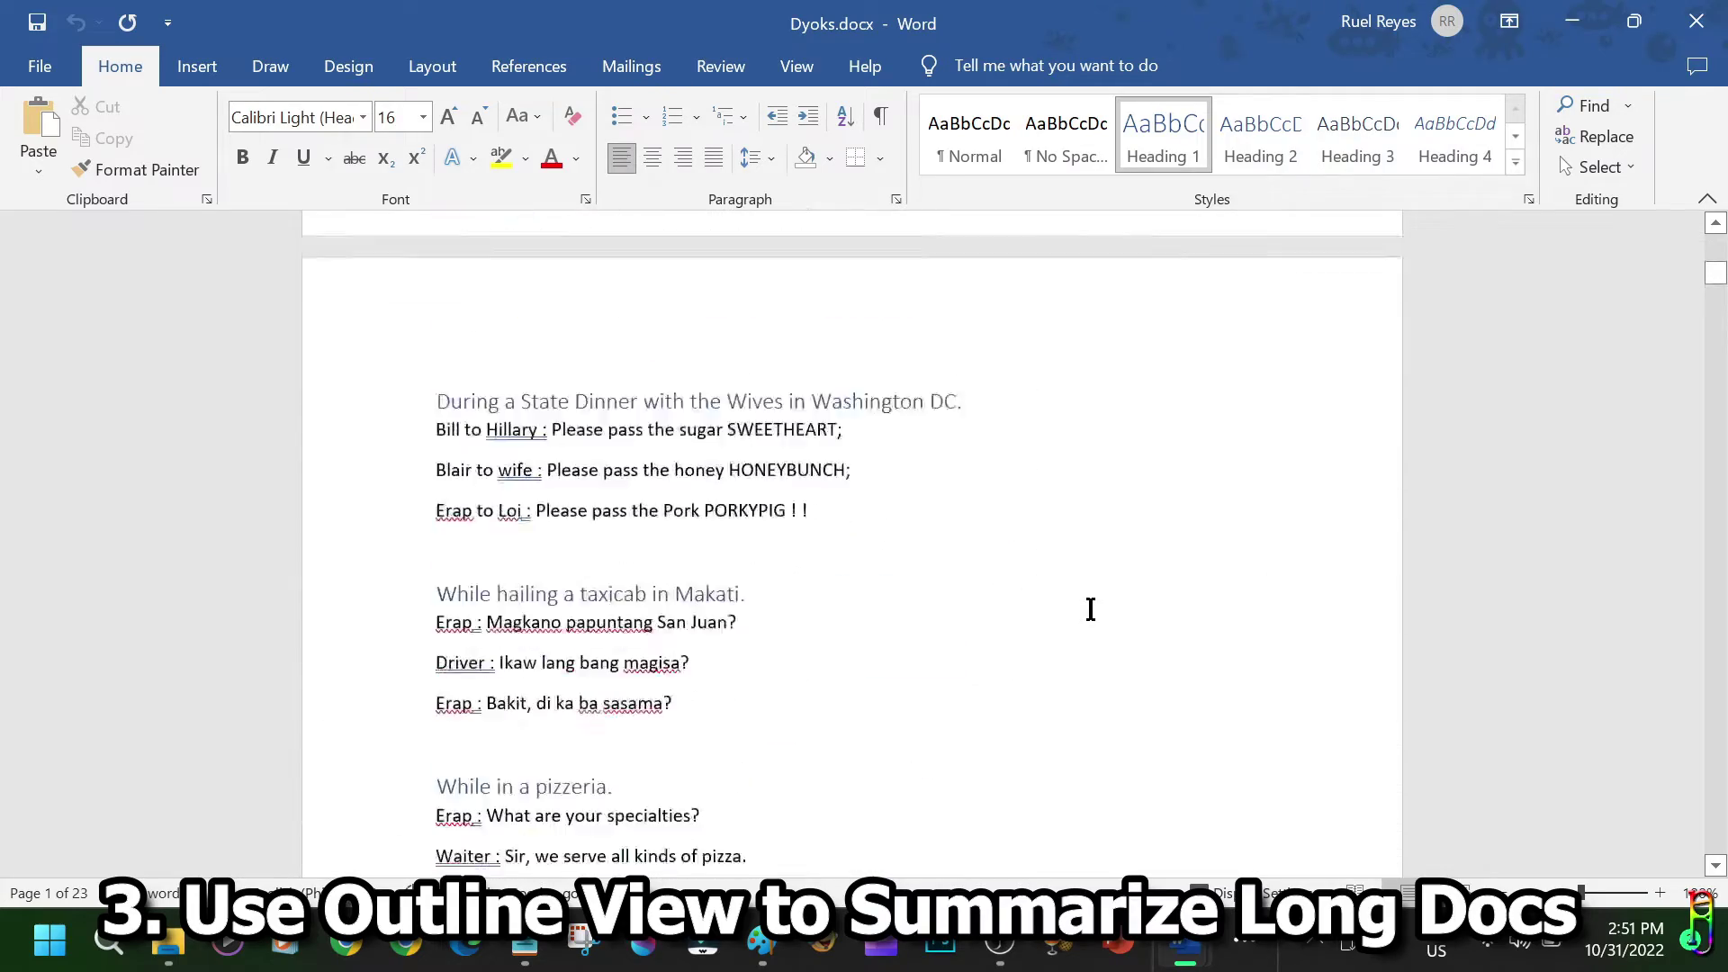
{"action": "scroll", "coordinate": [1092, 606], "scroll_direction": "down", "scroll_amount": 20}
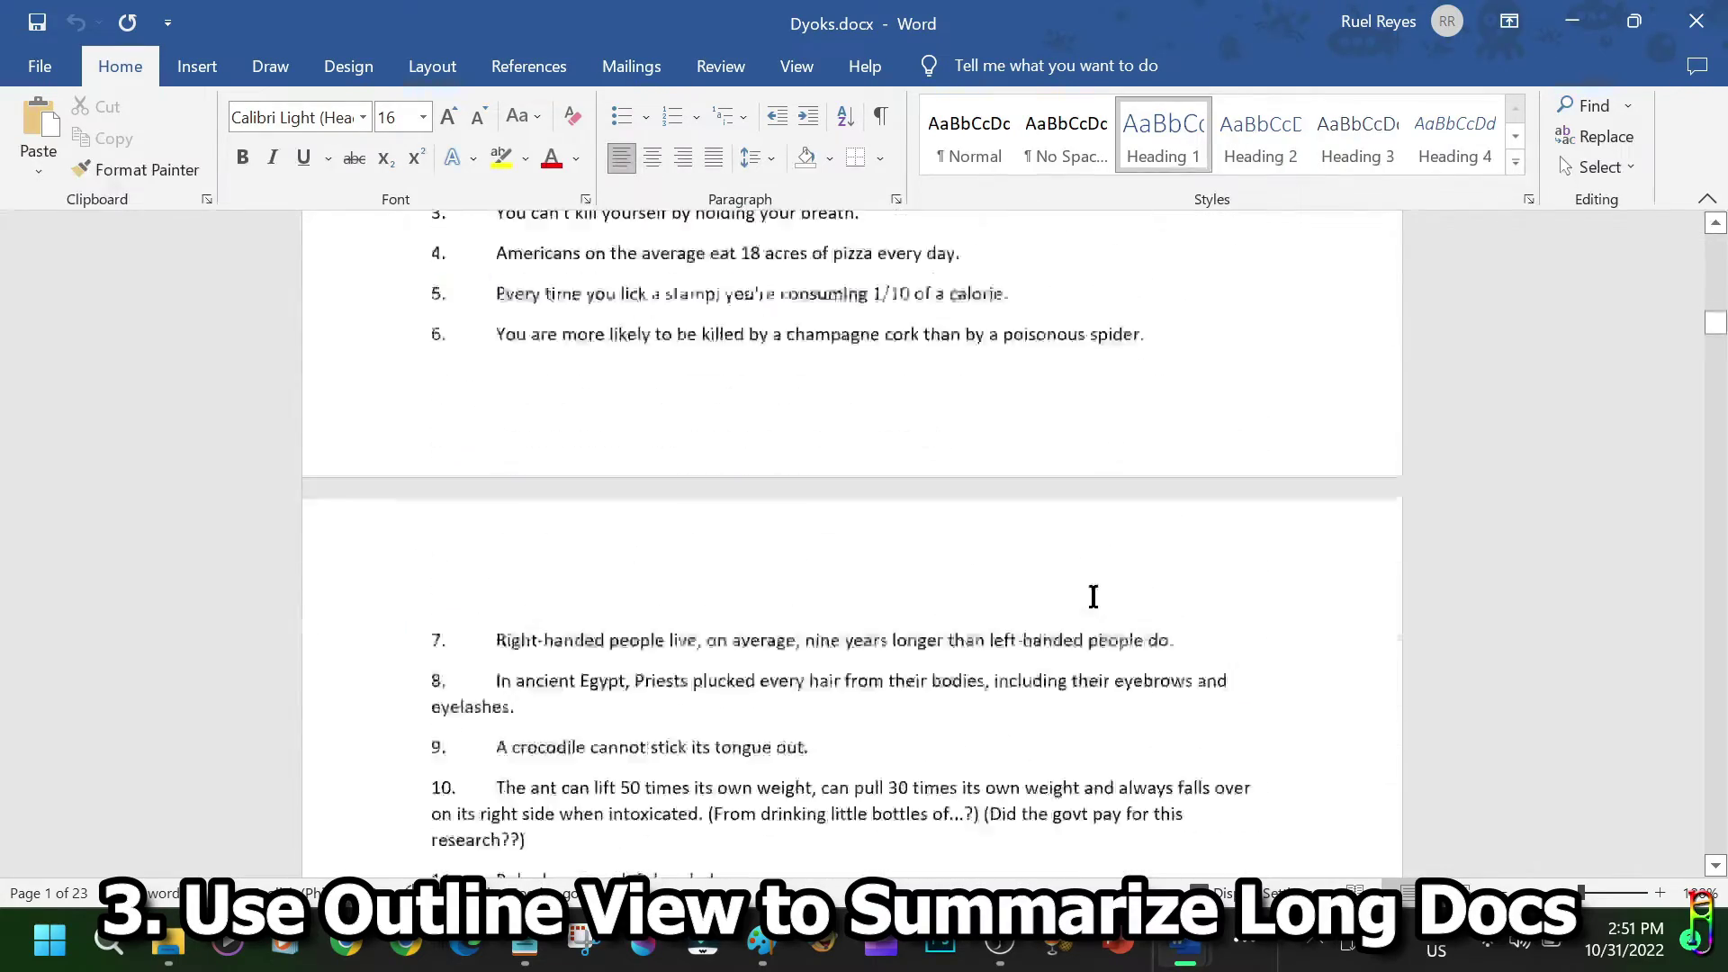
{"action": "left_click_drag", "start_coordinate": [1714, 328], "coordinate": [1724, 236]}
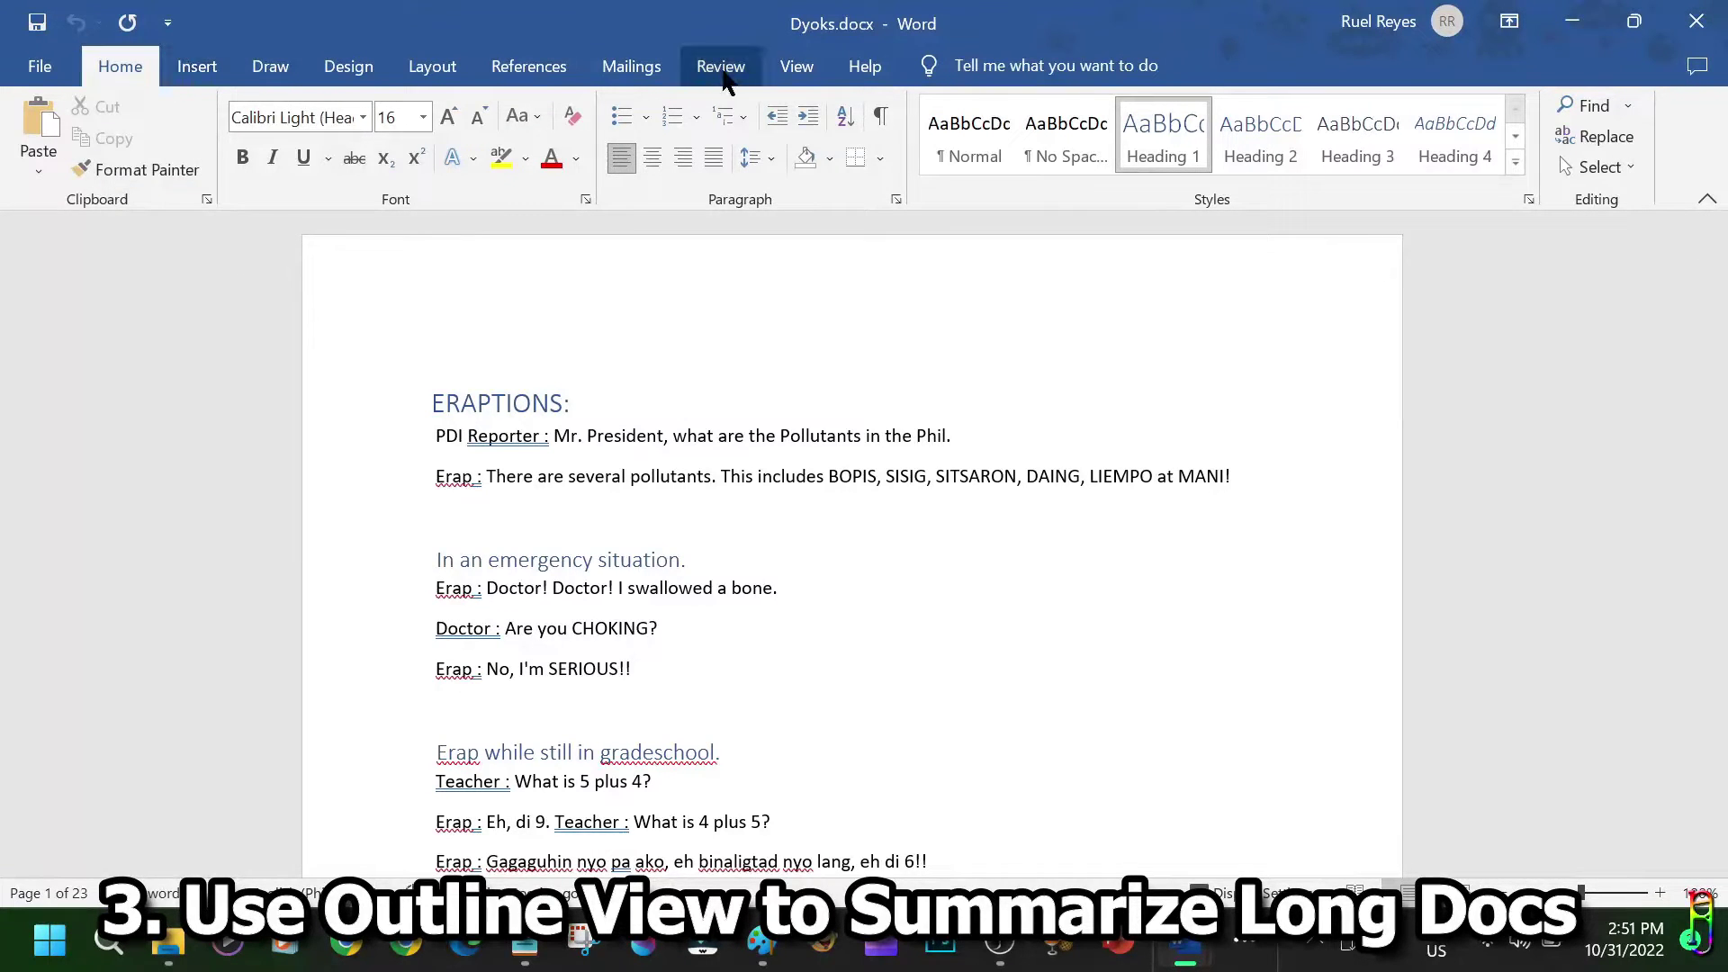
Switch Dyoks.docx to Outline view and select, then deselect, the ERAPTIONS section.
{"action": "left_click", "coordinate": [797, 71]}
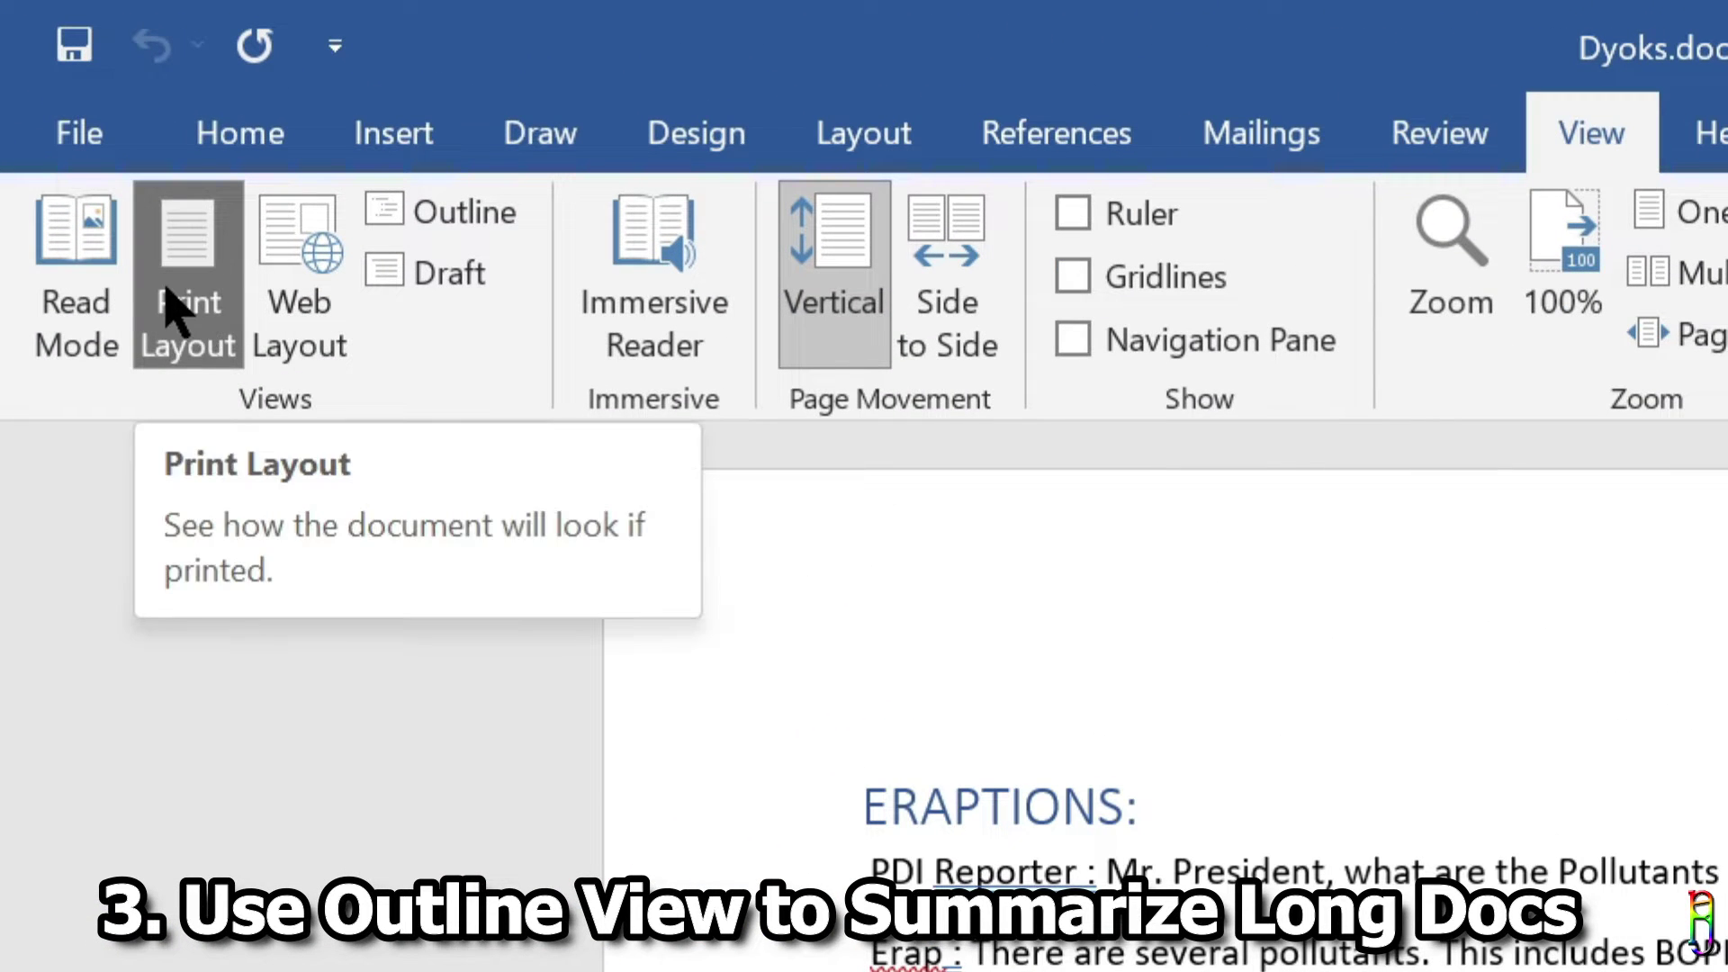
{"action": "left_click", "coordinate": [459, 216]}
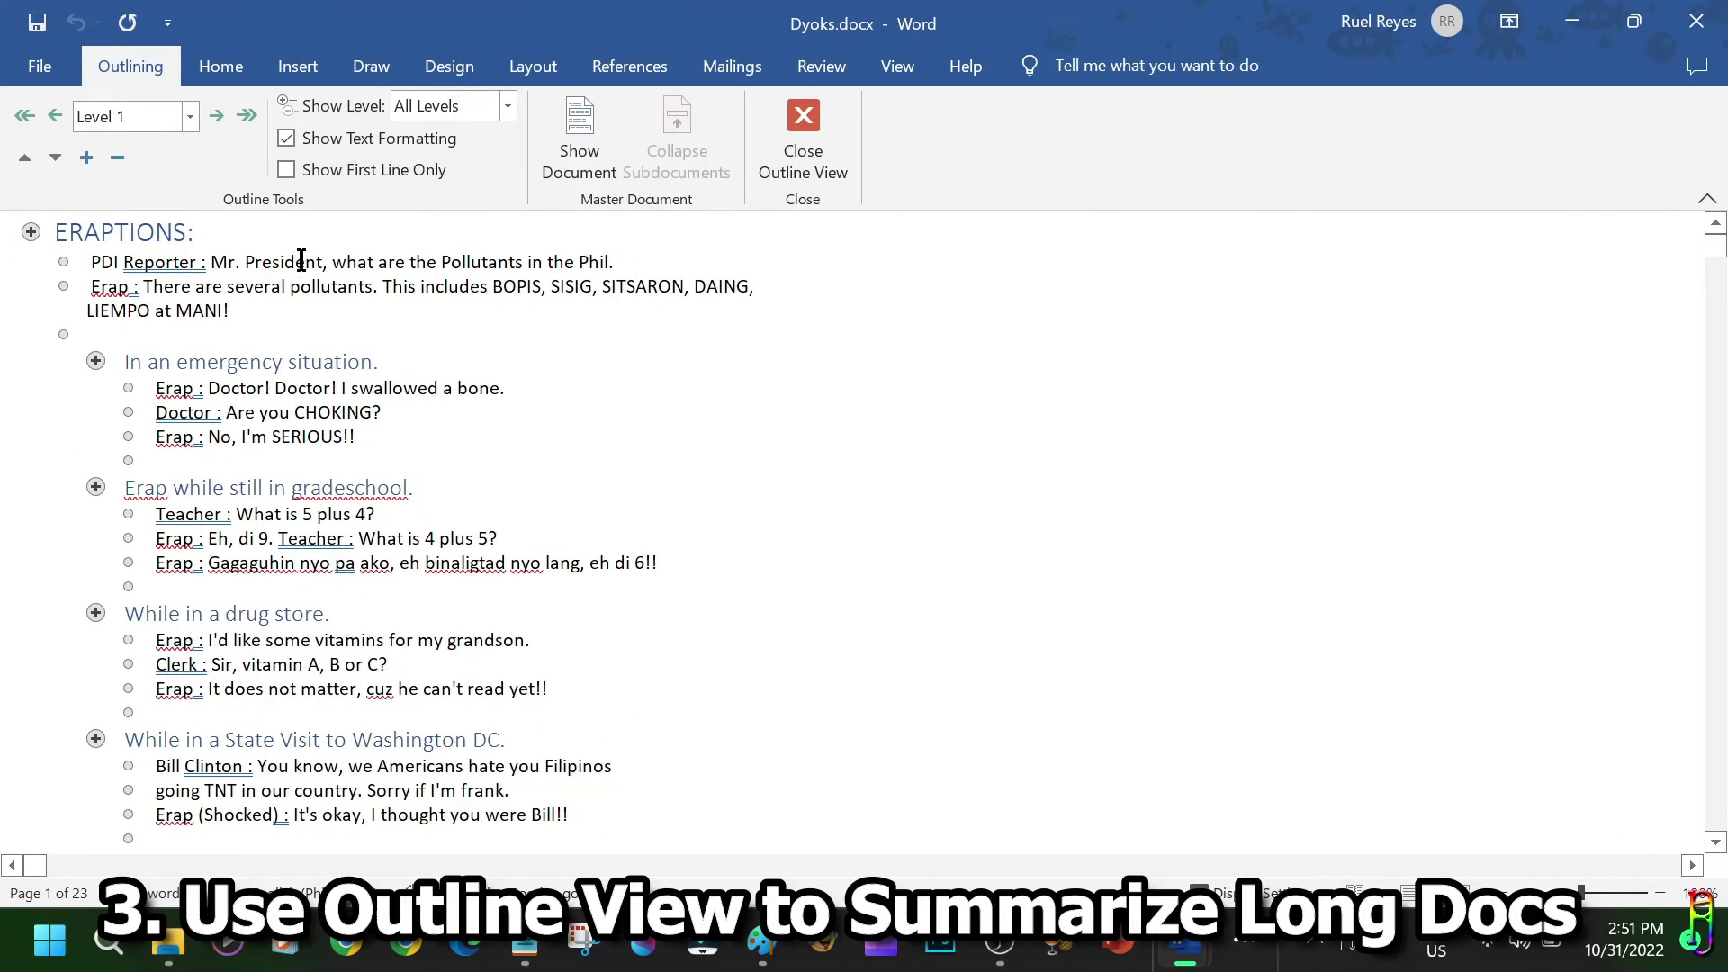
{"action": "left_click", "coordinate": [31, 232]}
{"action": "left_click", "coordinate": [579, 354]}
{"action": "scroll", "coordinate": [1061, 529], "scroll_direction": "down", "scroll_amount": 20}
{"action": "scroll", "coordinate": [757, 570], "scroll_direction": "up", "scroll_amount": 4}
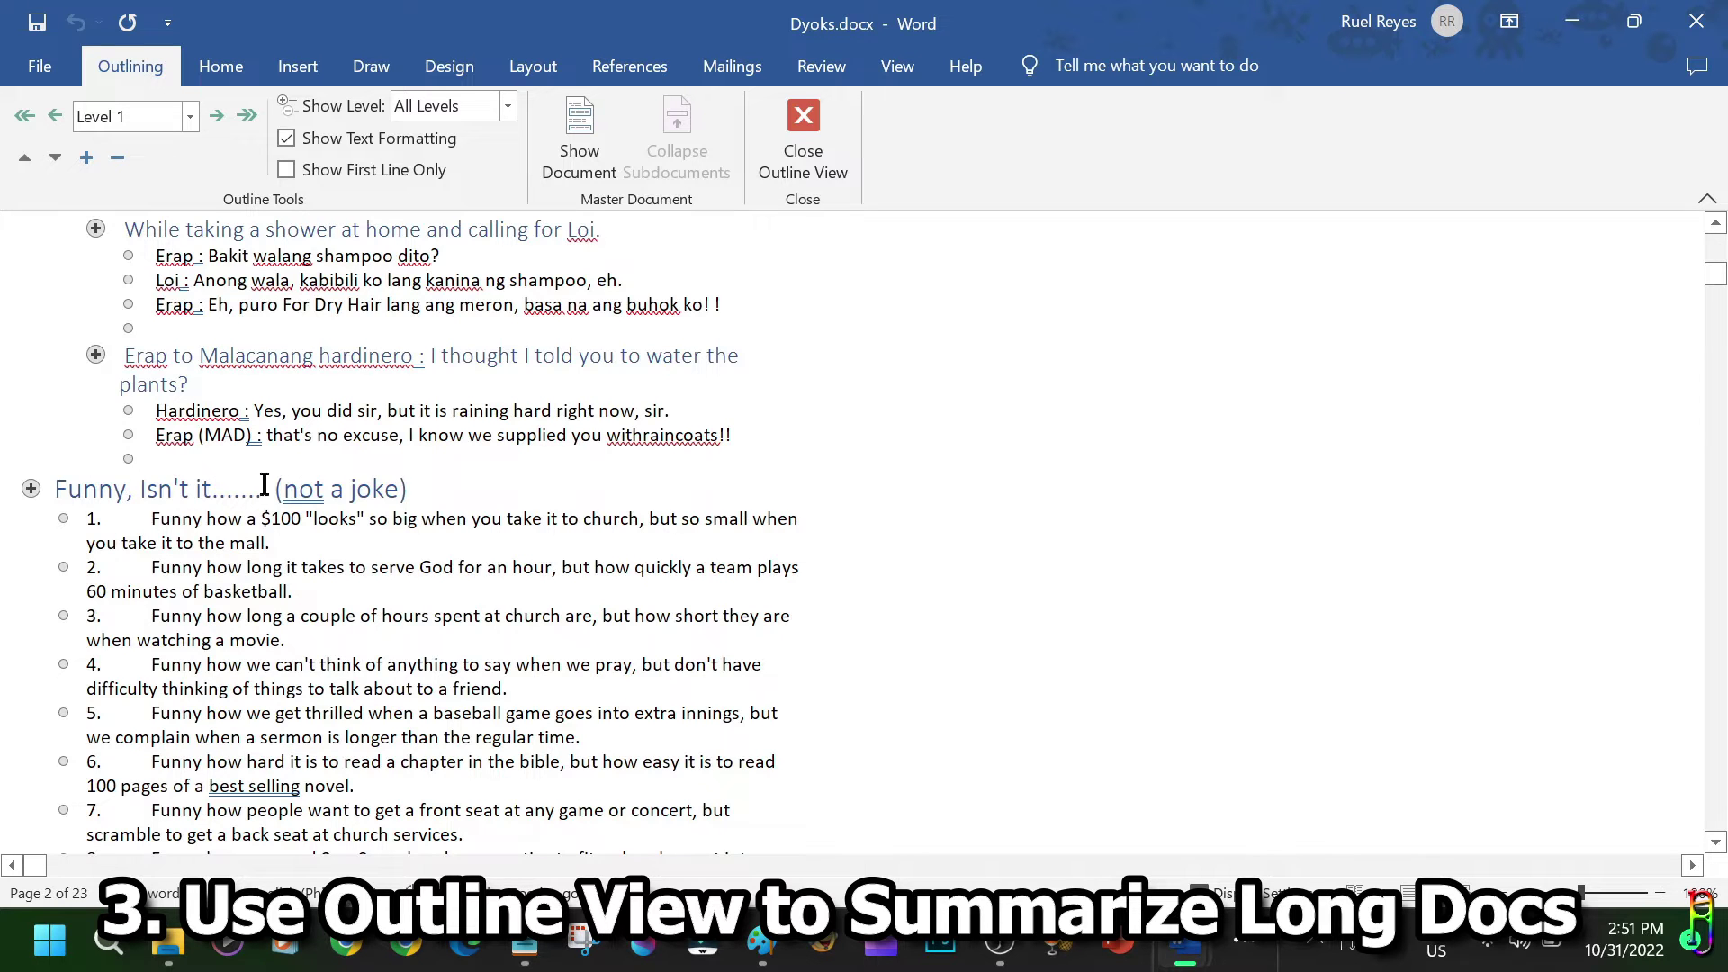
{"action": "scroll", "coordinate": [22, 489], "scroll_direction": "up", "scroll_amount": 15}
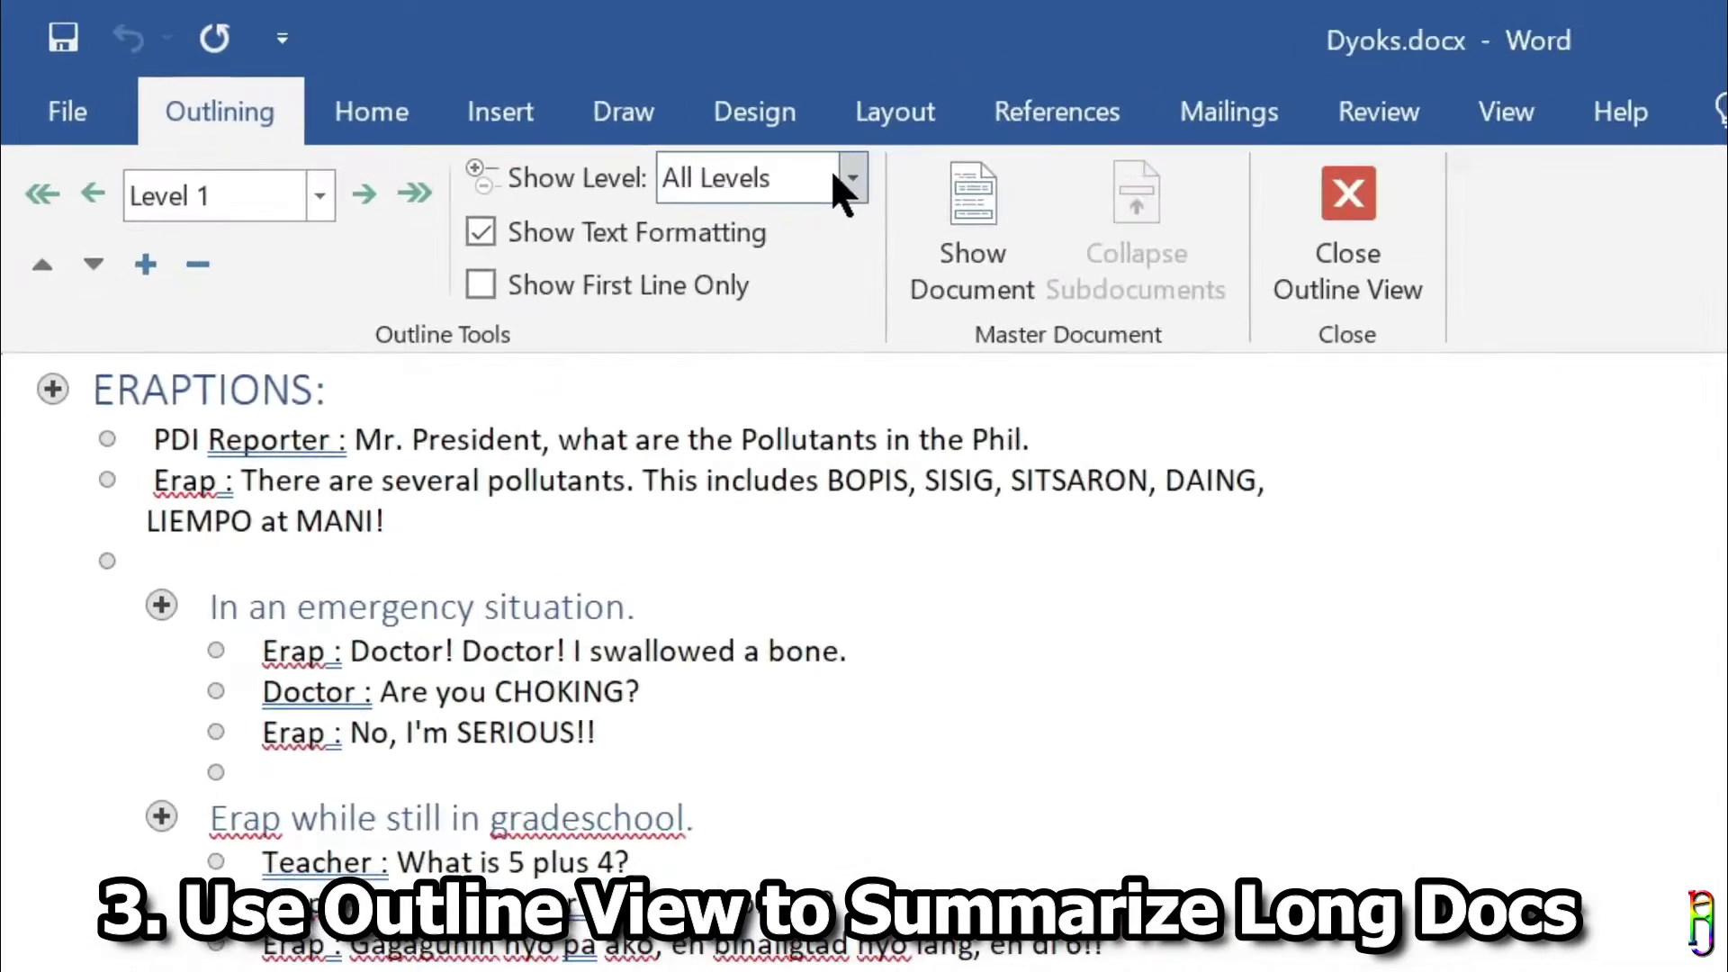
Show only Level 1 headings, then headings down to Level 2.
{"action": "left_click", "coordinate": [507, 105]}
{"action": "left_click", "coordinate": [987, 289]}
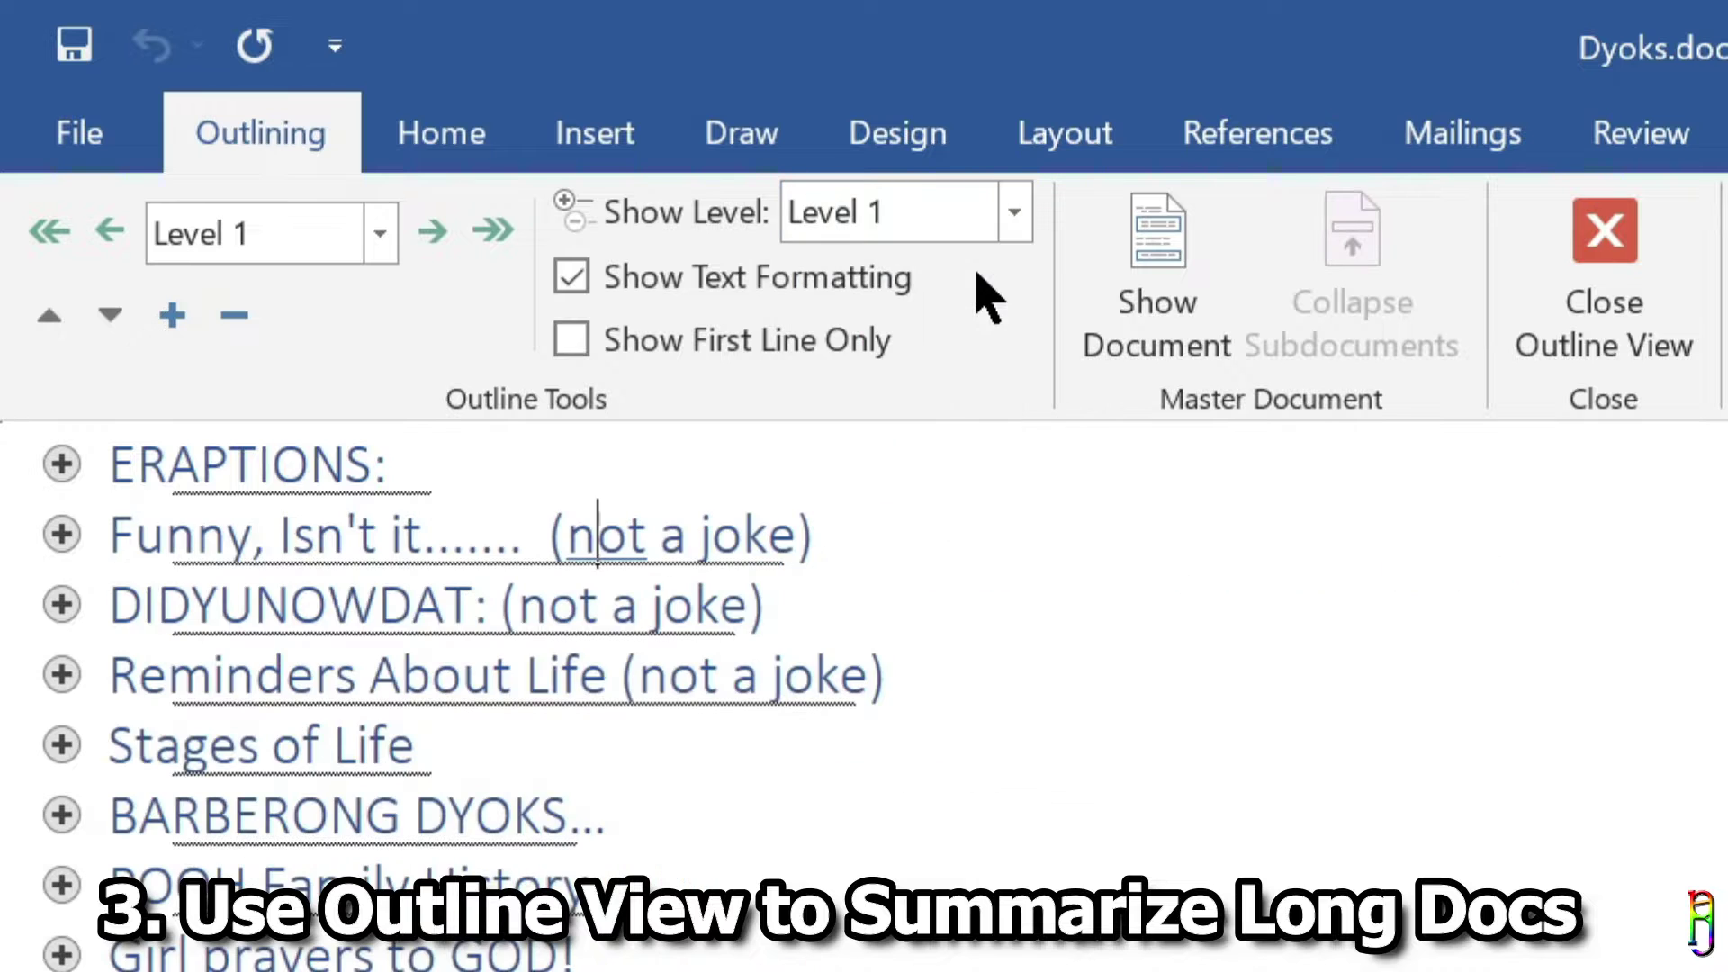
{"action": "scroll", "coordinate": [736, 769], "scroll_direction": "down", "scroll_amount": 10}
{"action": "scroll", "coordinate": [735, 770], "scroll_direction": "up", "scroll_amount": 10}
{"action": "left_click", "coordinate": [1014, 213]}
{"action": "left_click", "coordinate": [926, 331]}
{"action": "scroll", "coordinate": [989, 689], "scroll_direction": "down", "scroll_amount": 10}
{"action": "scroll", "coordinate": [990, 688], "scroll_direction": "up", "scroll_amount": 10}
Expand the outline to show headings down to Level 3, then Level 4.
{"action": "left_click", "coordinate": [1014, 212]}
{"action": "left_click", "coordinate": [931, 385]}
{"action": "scroll", "coordinate": [936, 630], "scroll_direction": "down", "scroll_amount": 10}
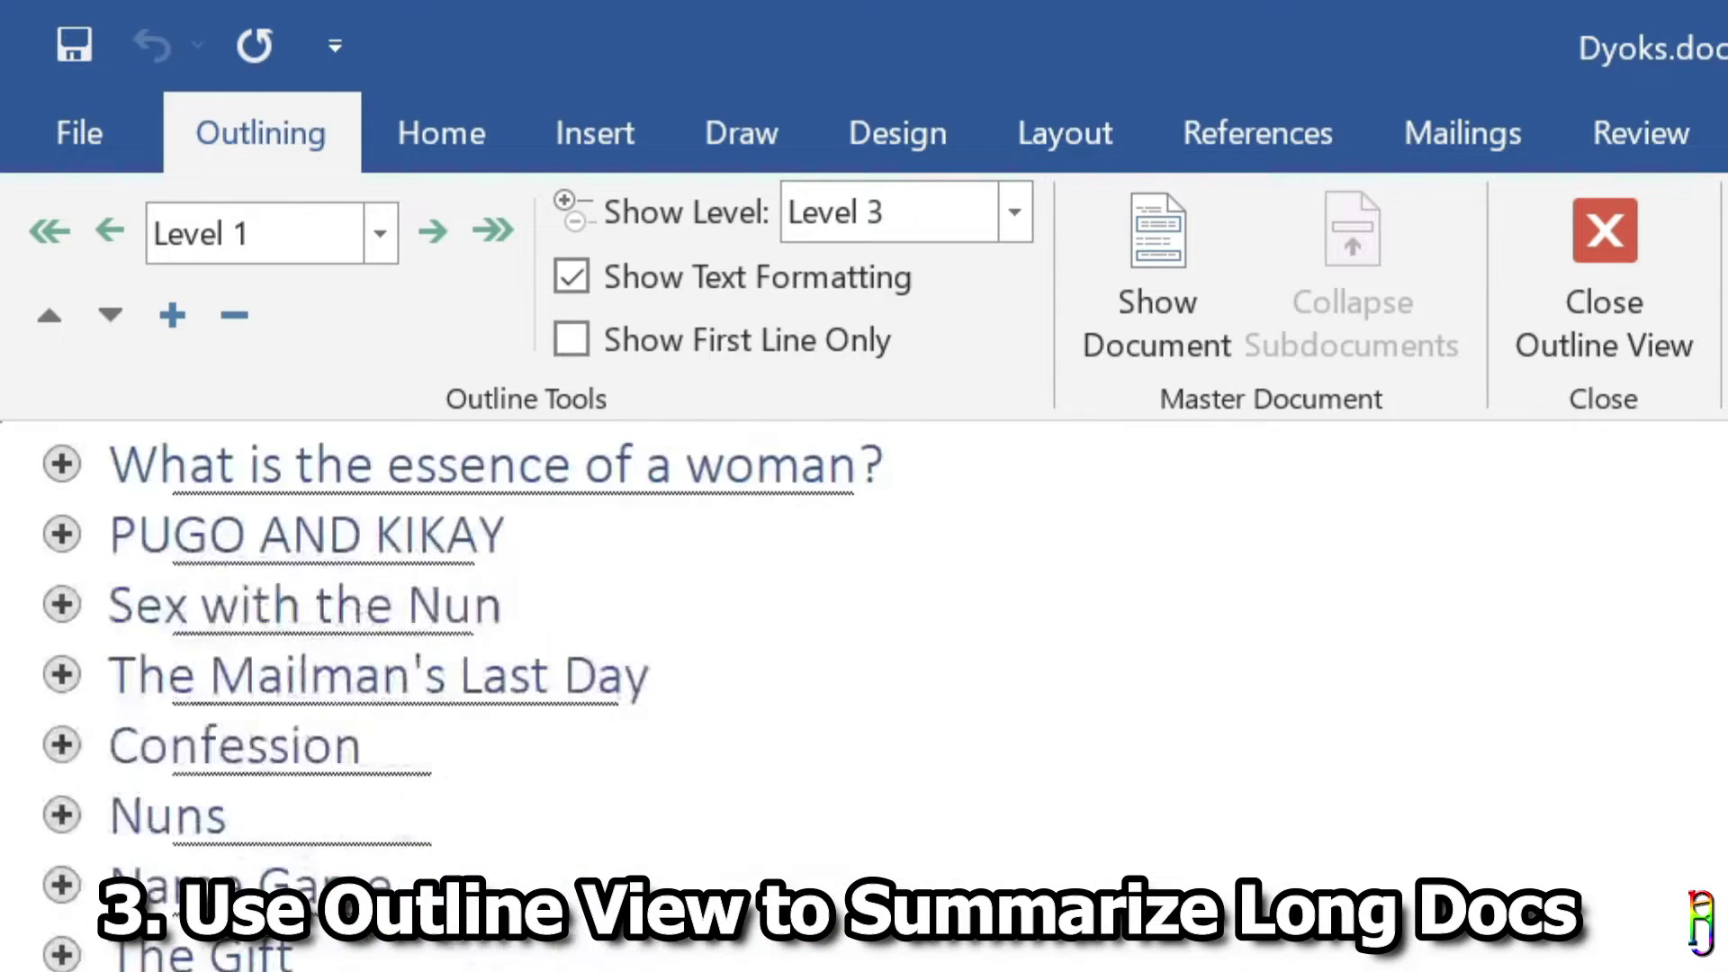
{"action": "left_click", "coordinate": [1014, 213]}
{"action": "left_click", "coordinate": [841, 444]}
{"action": "scroll", "coordinate": [990, 630], "scroll_direction": "up", "scroll_amount": 15}
{"action": "left_click", "coordinate": [1014, 213]}
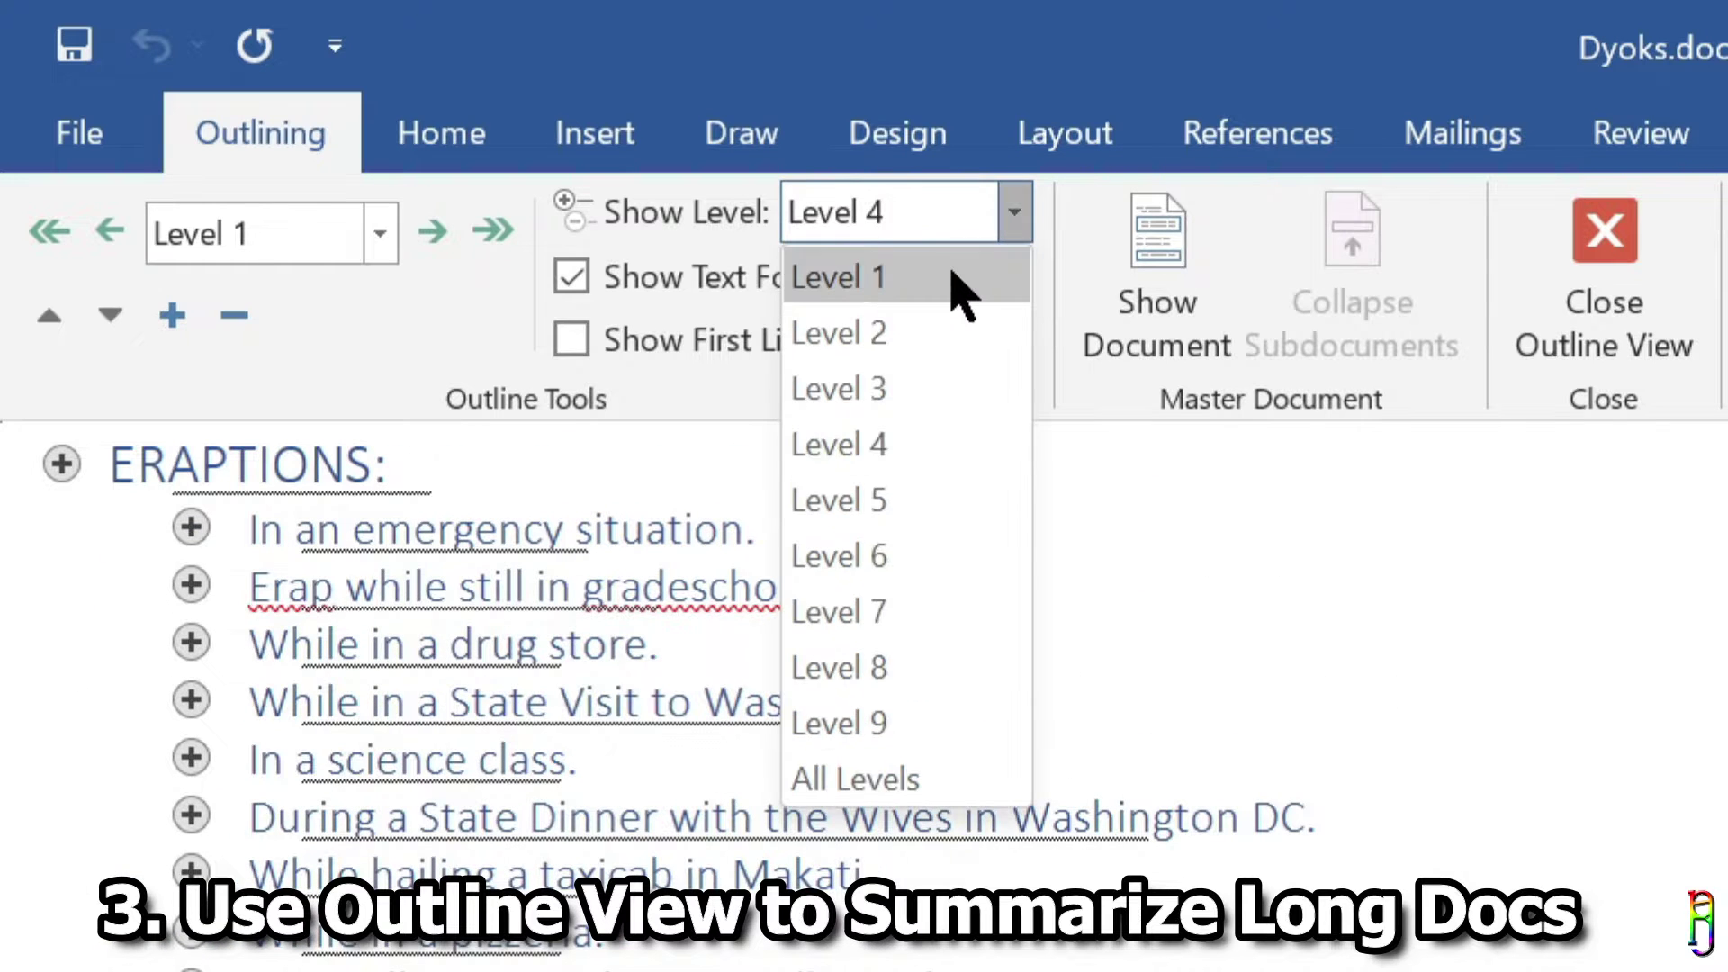
Show all levels, collapse and re-expand ERAPTIONS, then jump to Level 1 and back to All Levels.
{"action": "left_click", "coordinate": [936, 776]}
{"action": "scroll", "coordinate": [96, 771], "scroll_direction": "up", "scroll_amount": 10}
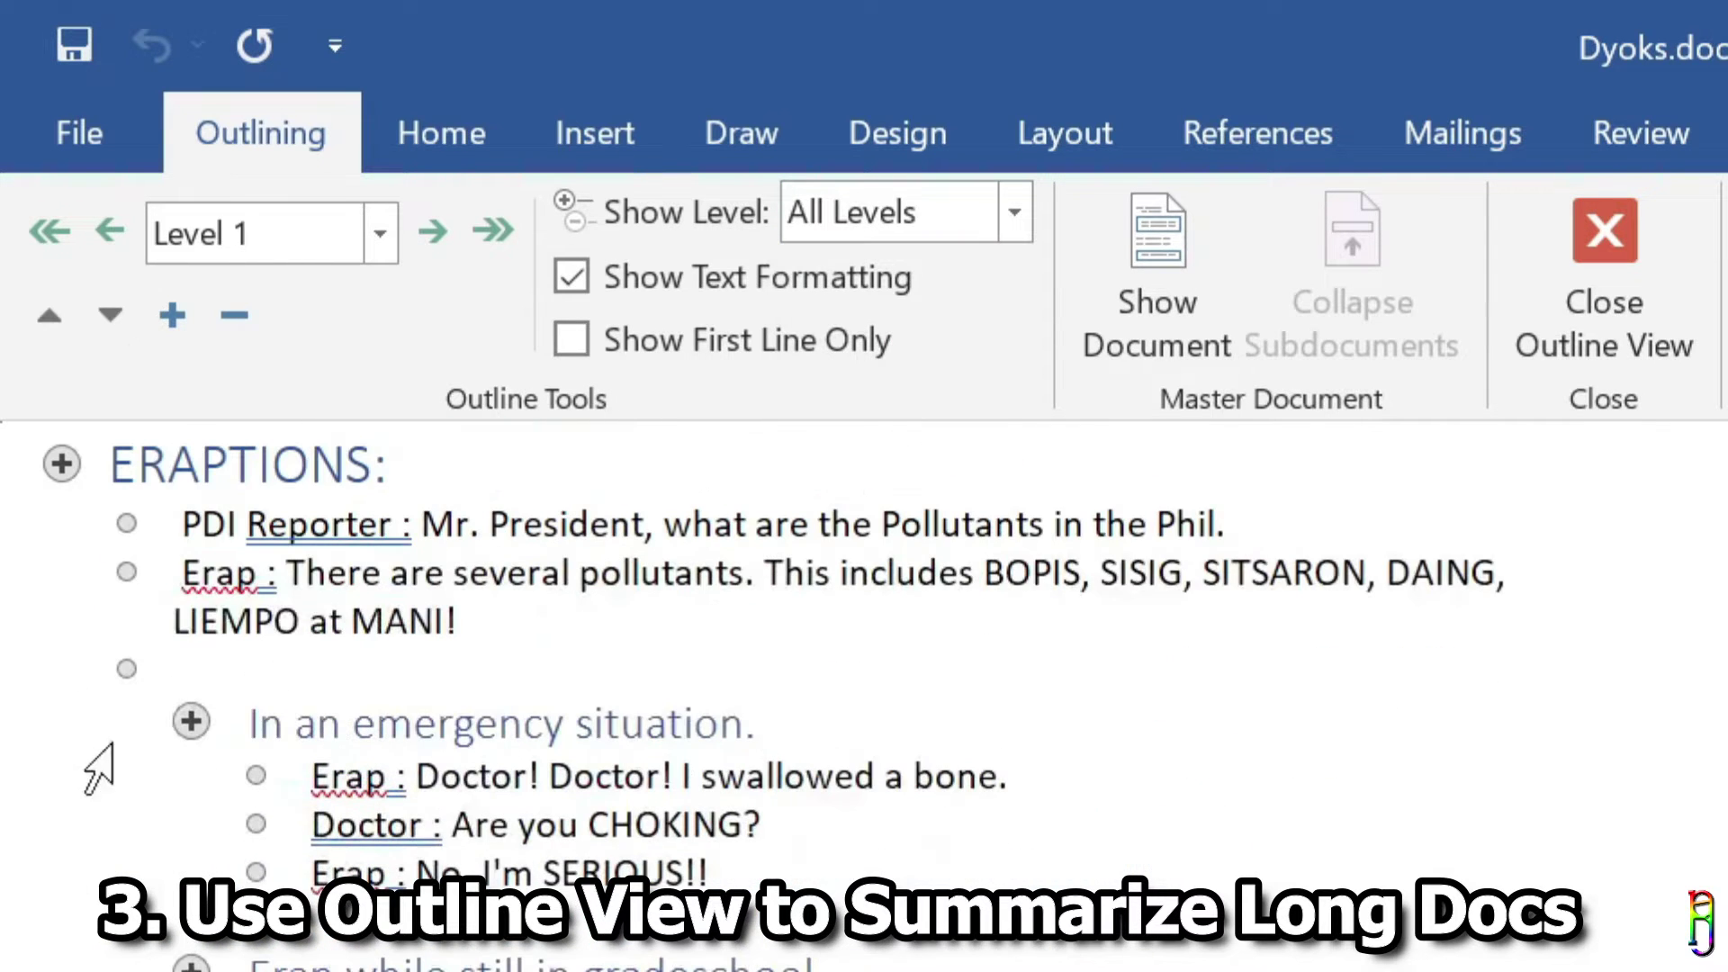
{"action": "left_click", "coordinate": [235, 317]}
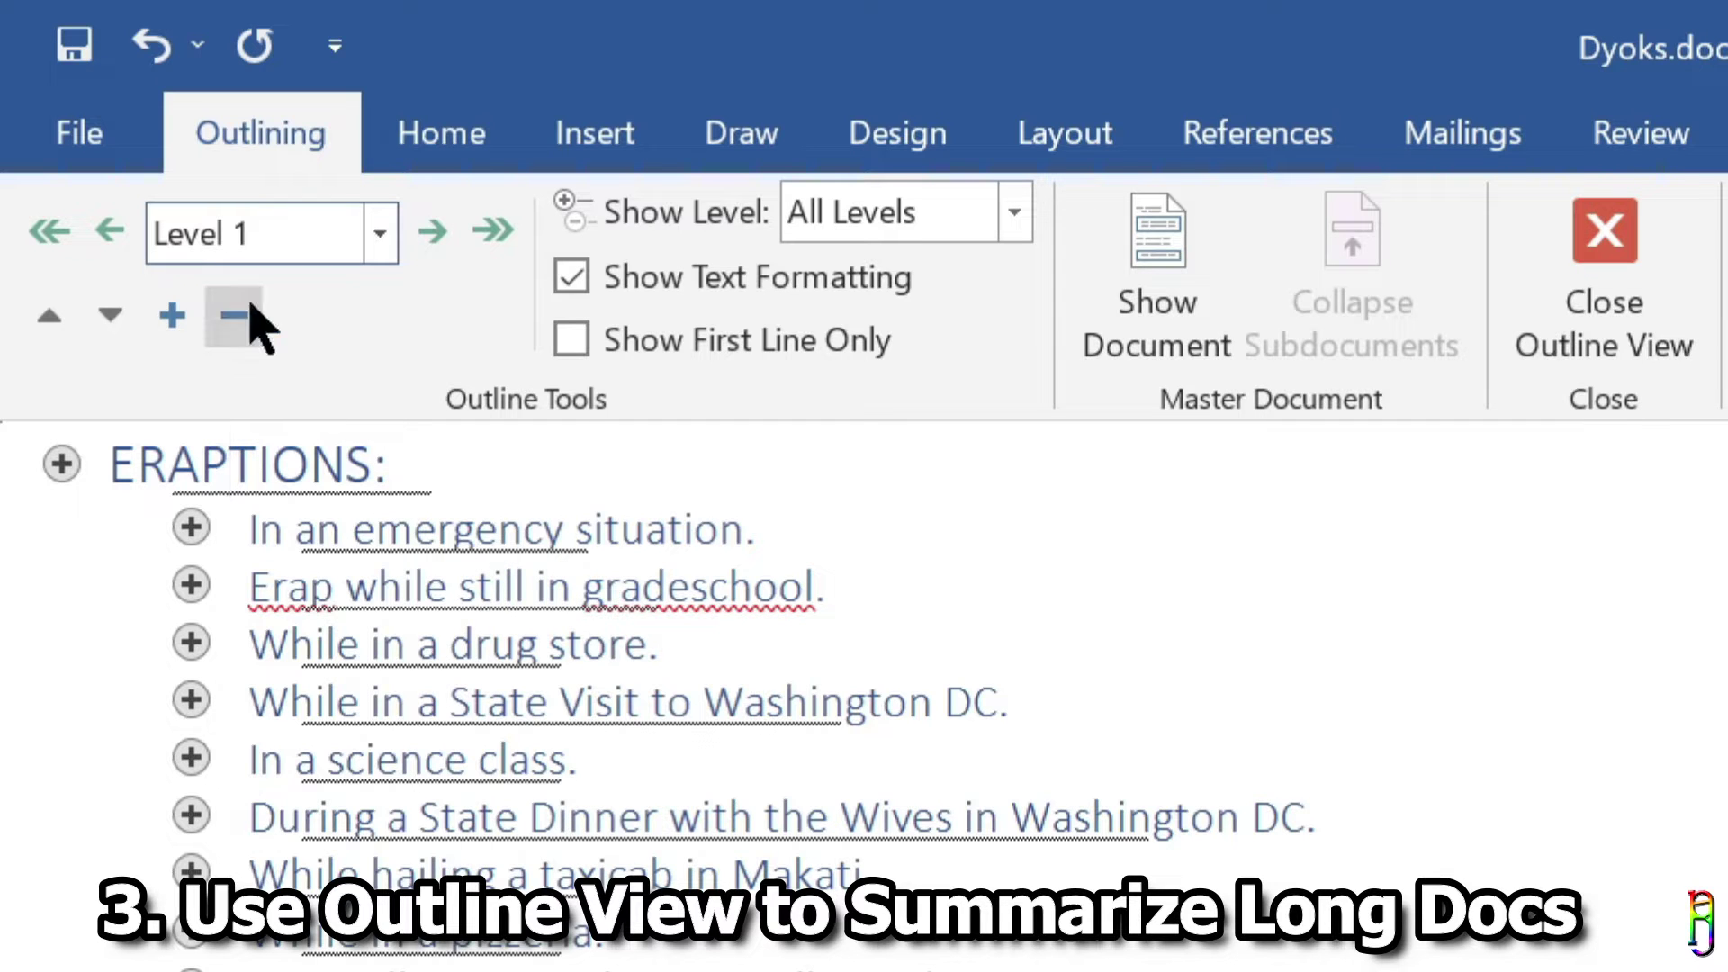
{"action": "left_click", "coordinate": [176, 317]}
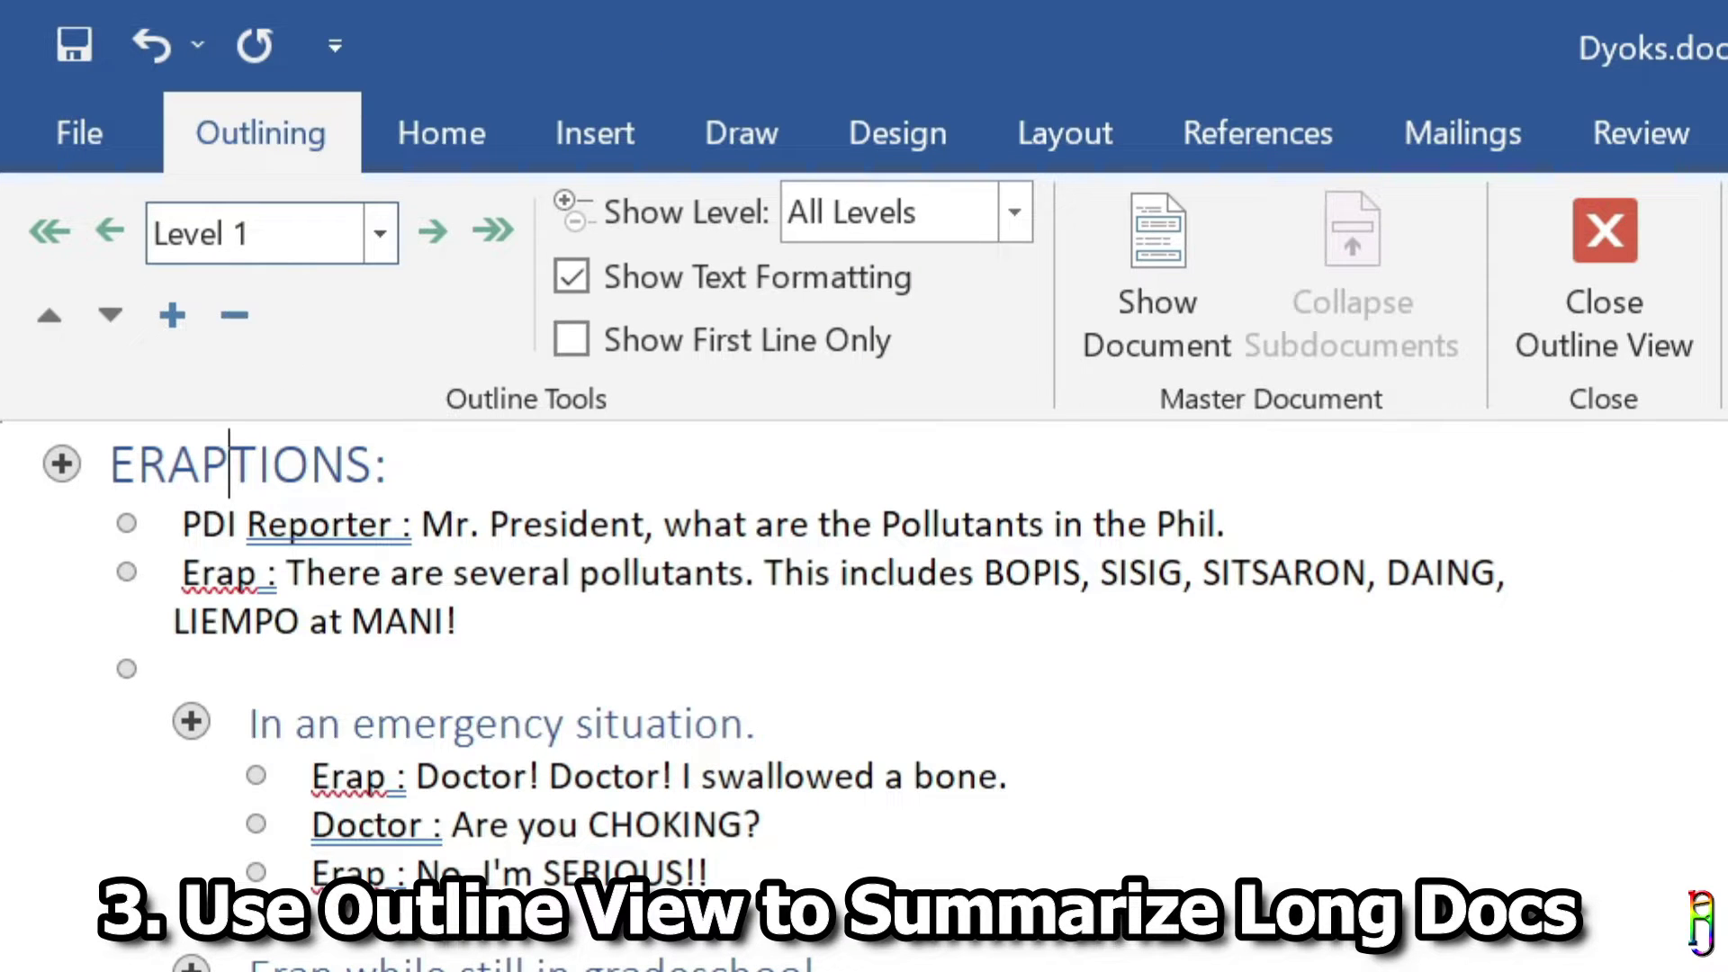
{"action": "key", "text": "alt+shift+1"}
{"action": "left_click", "coordinate": [971, 211]}
{"action": "left_click", "coordinate": [891, 779]}
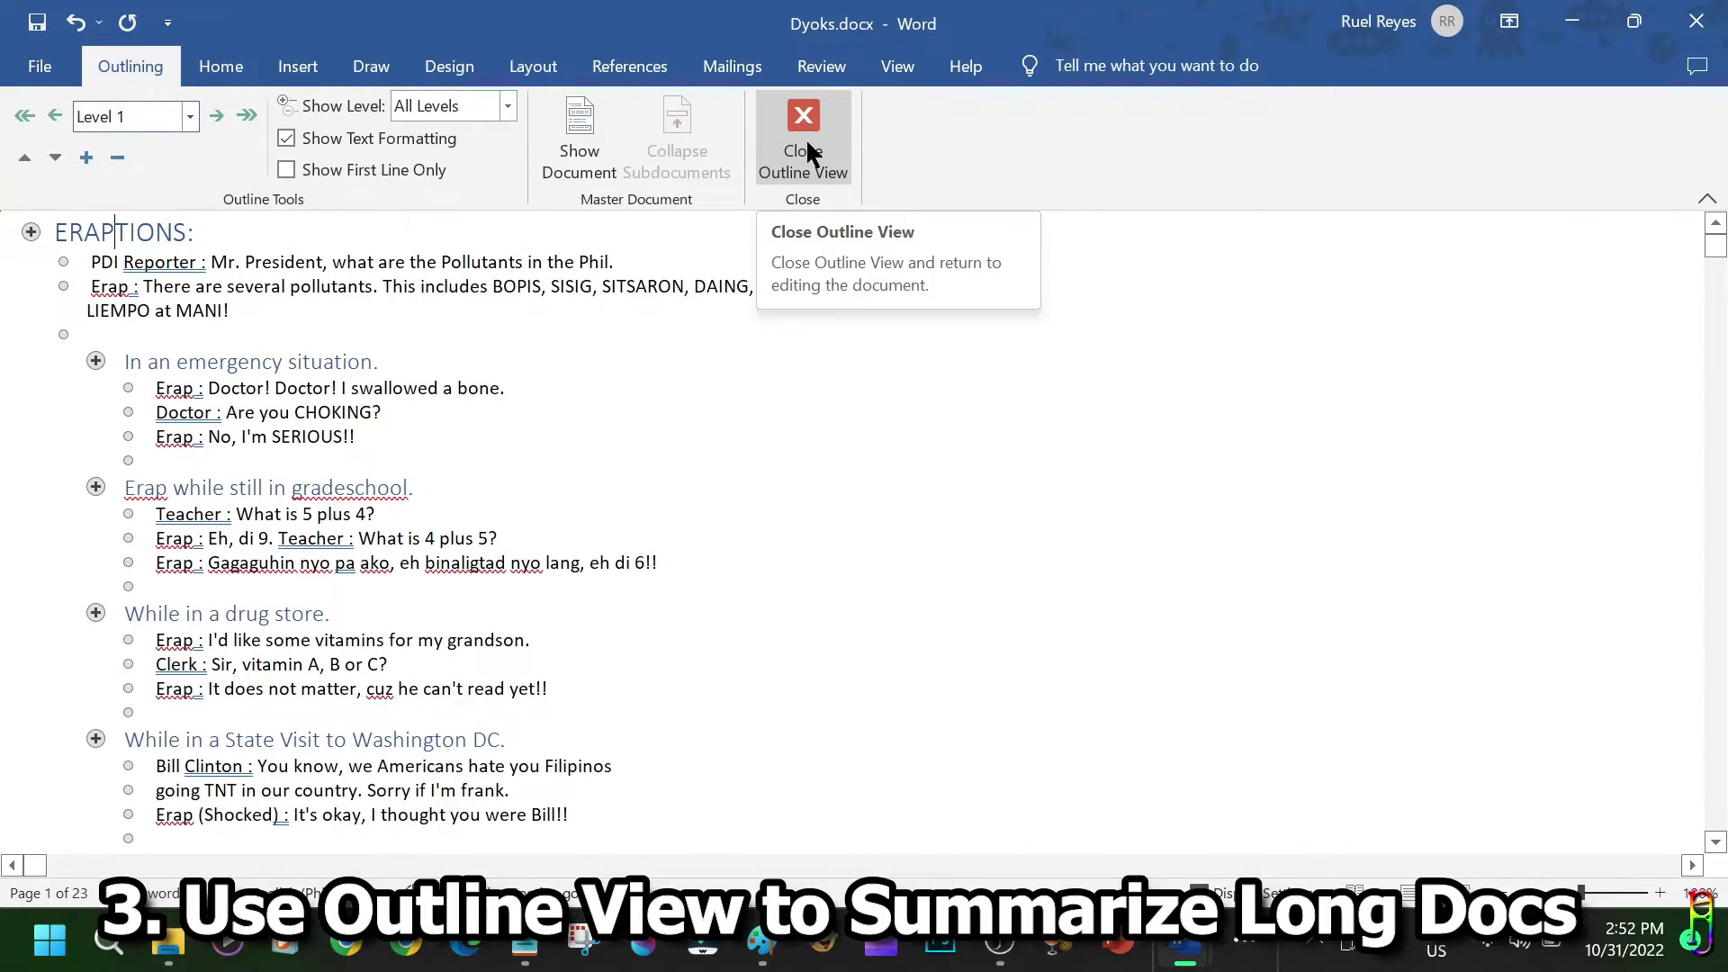
Close Outline View and close Dyoks.docx without saving changes.
{"action": "left_click", "coordinate": [807, 154]}
{"action": "left_click", "coordinate": [797, 65]}
{"action": "left_click", "coordinate": [119, 66]}
{"action": "left_click", "coordinate": [1696, 20]}
{"action": "left_click", "coordinate": [876, 516]}
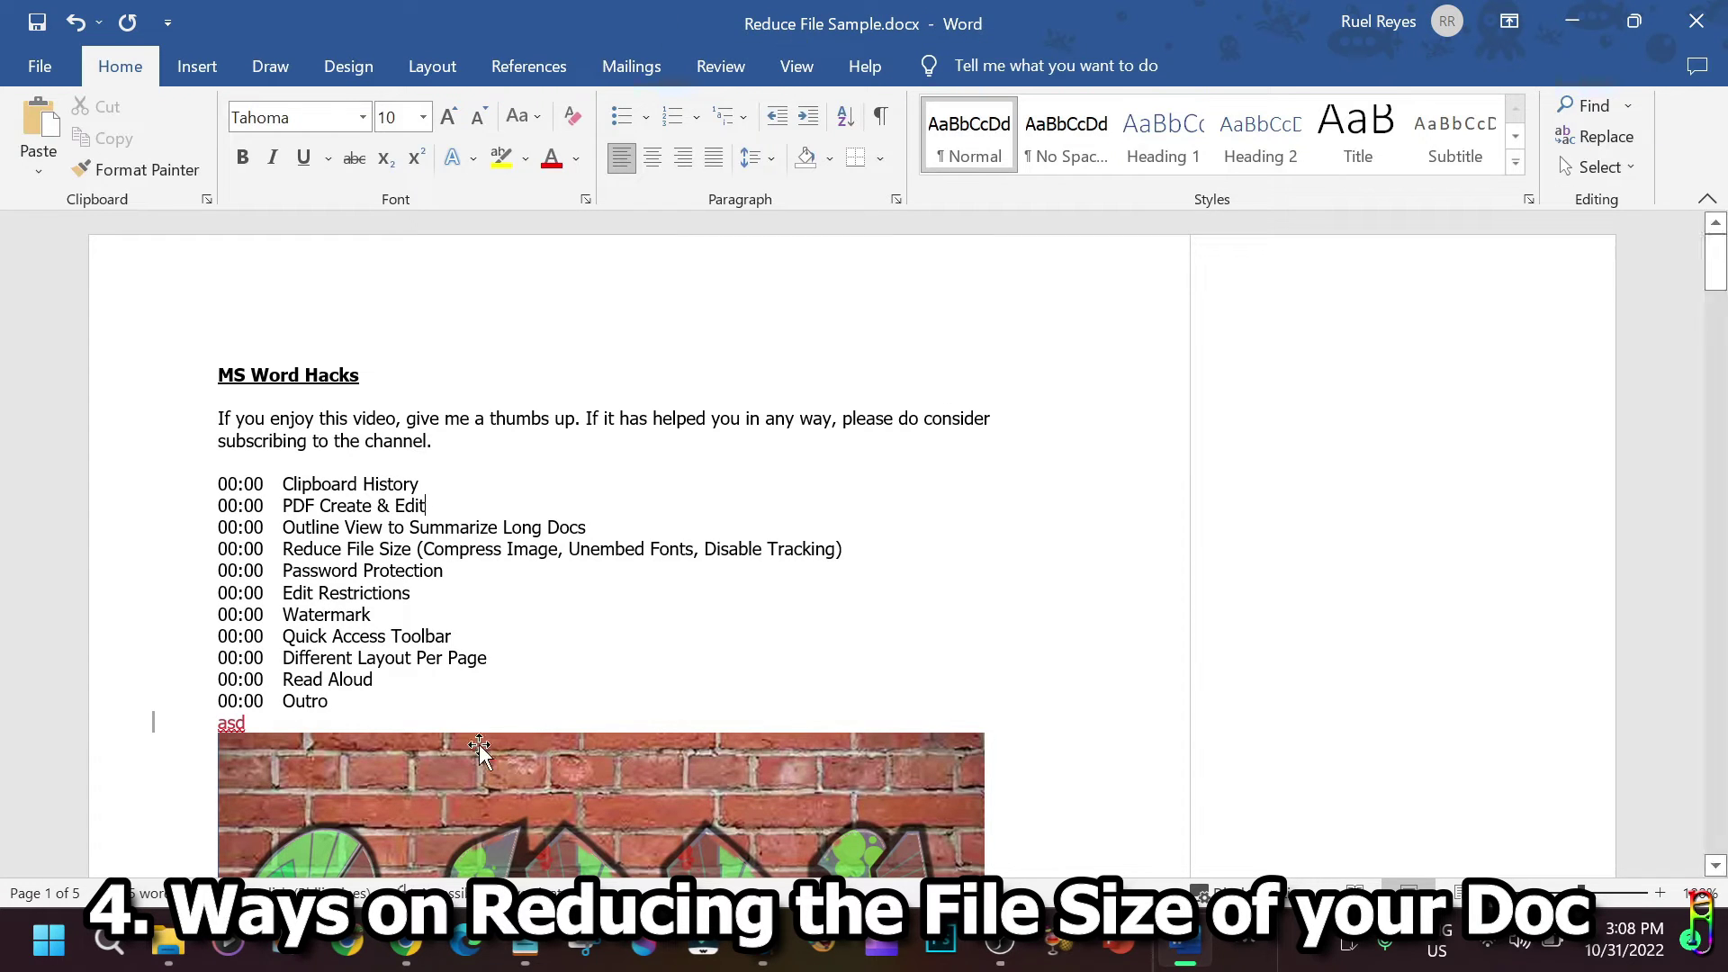
Check in File Explorer that Reduce File Sample.docx is 6,337 KB, then scroll through the document.
{"action": "left_click", "coordinate": [167, 941]}
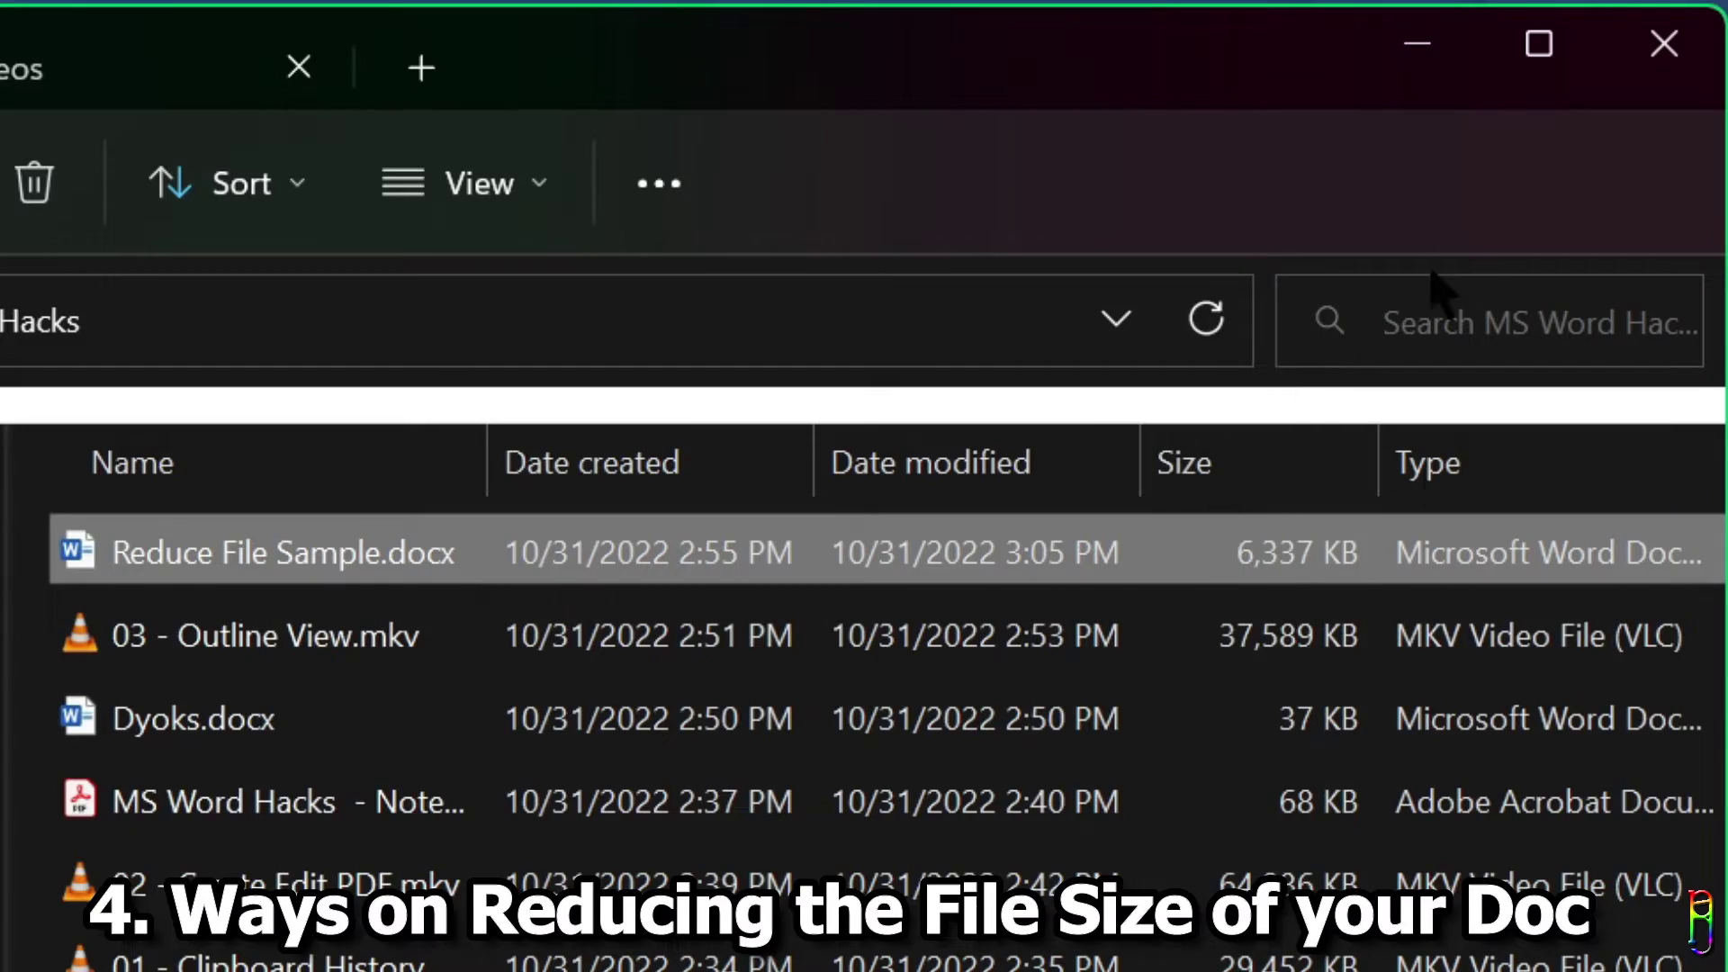
{"action": "left_click", "coordinate": [1418, 44]}
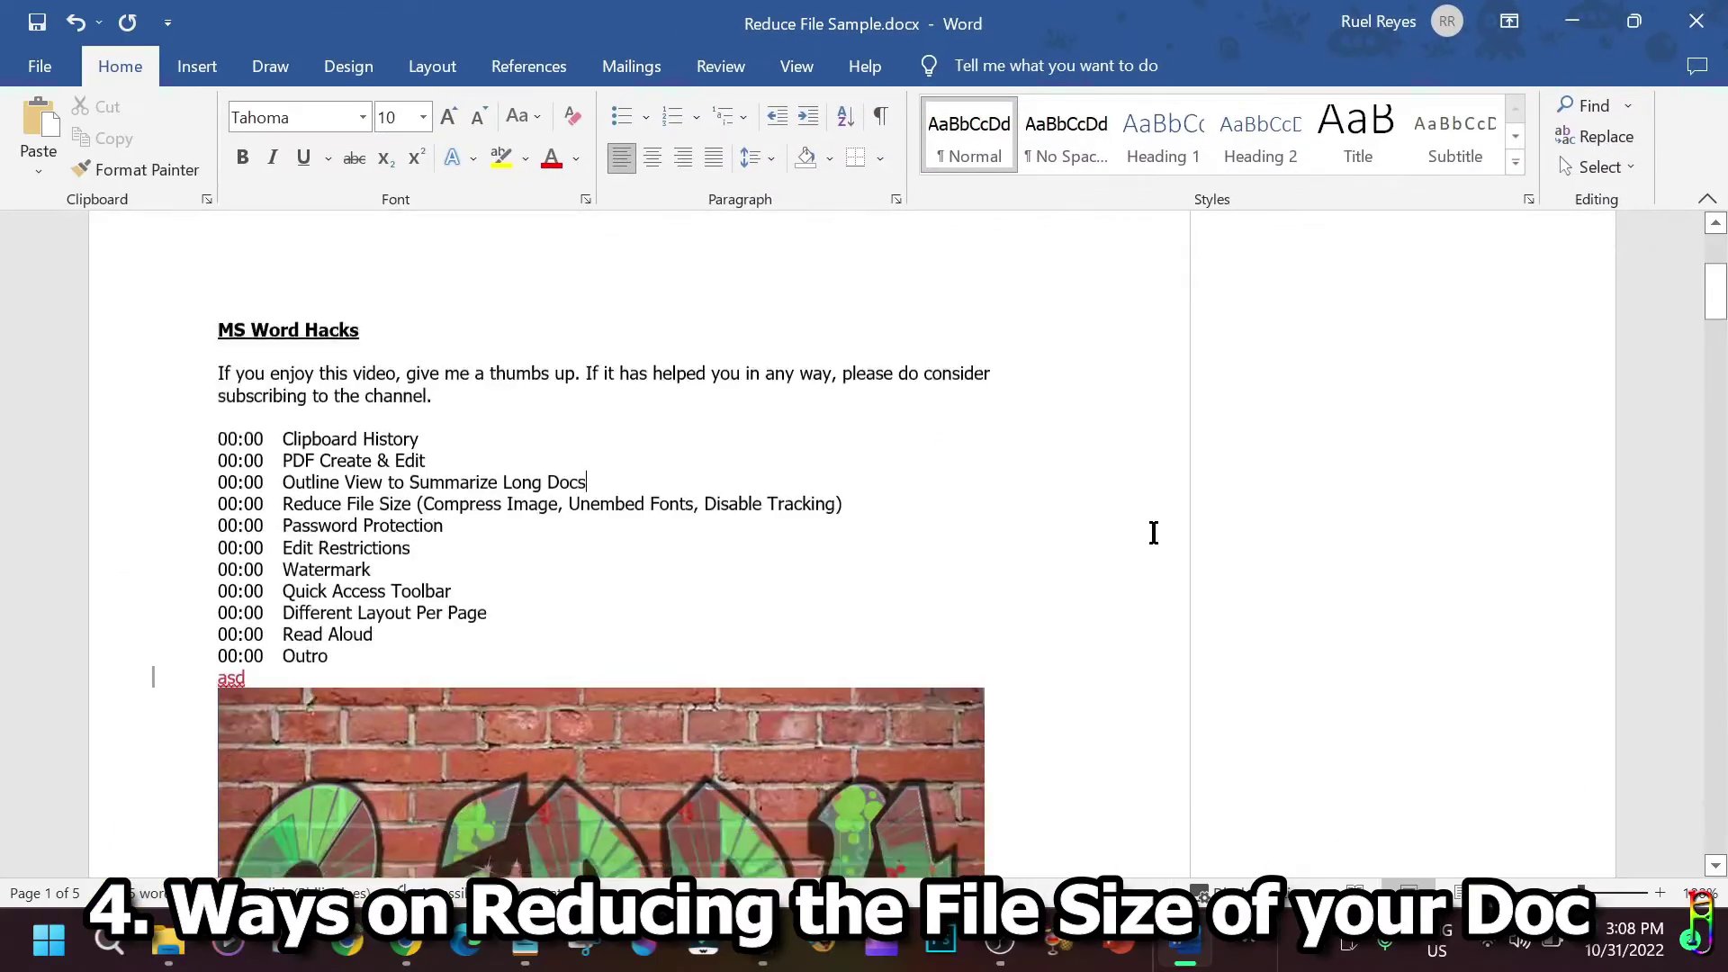
{"action": "scroll", "coordinate": [1088, 553], "scroll_direction": "down", "scroll_amount": 15}
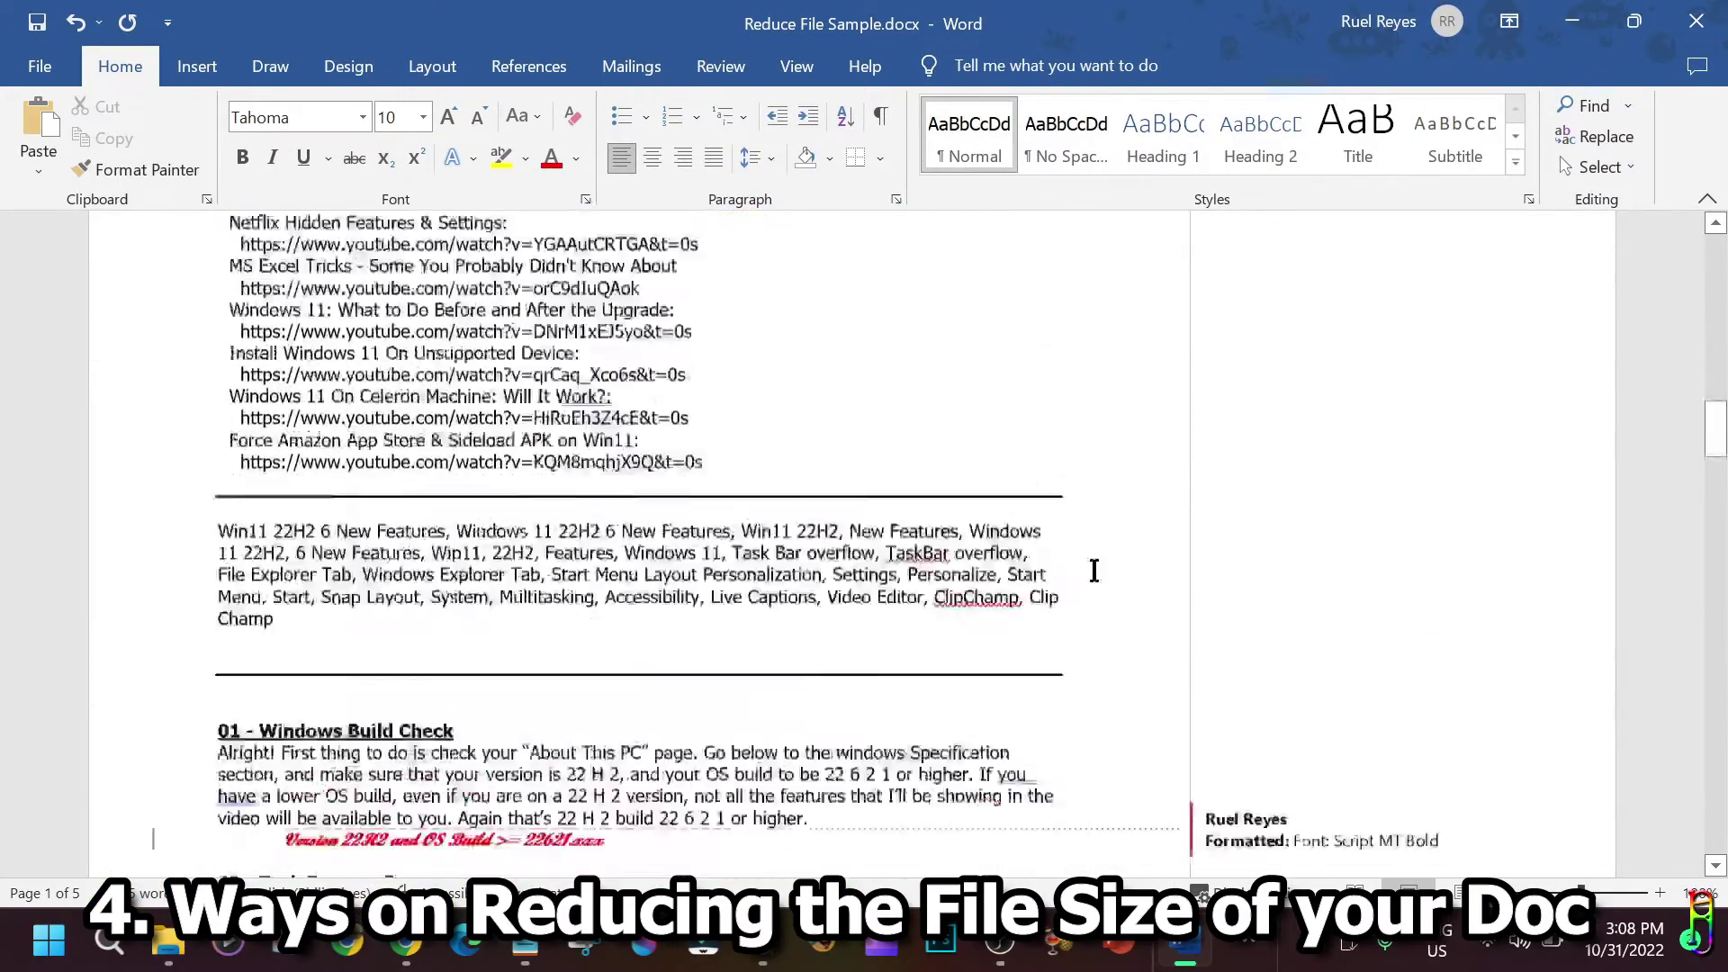
{"action": "scroll", "coordinate": [1094, 571], "scroll_direction": "down", "scroll_amount": 20}
{"action": "scroll", "coordinate": [1086, 603], "scroll_direction": "down", "scroll_amount": 12}
{"action": "left_click_drag", "start_coordinate": [1717, 731], "coordinate": [1681, 225]}
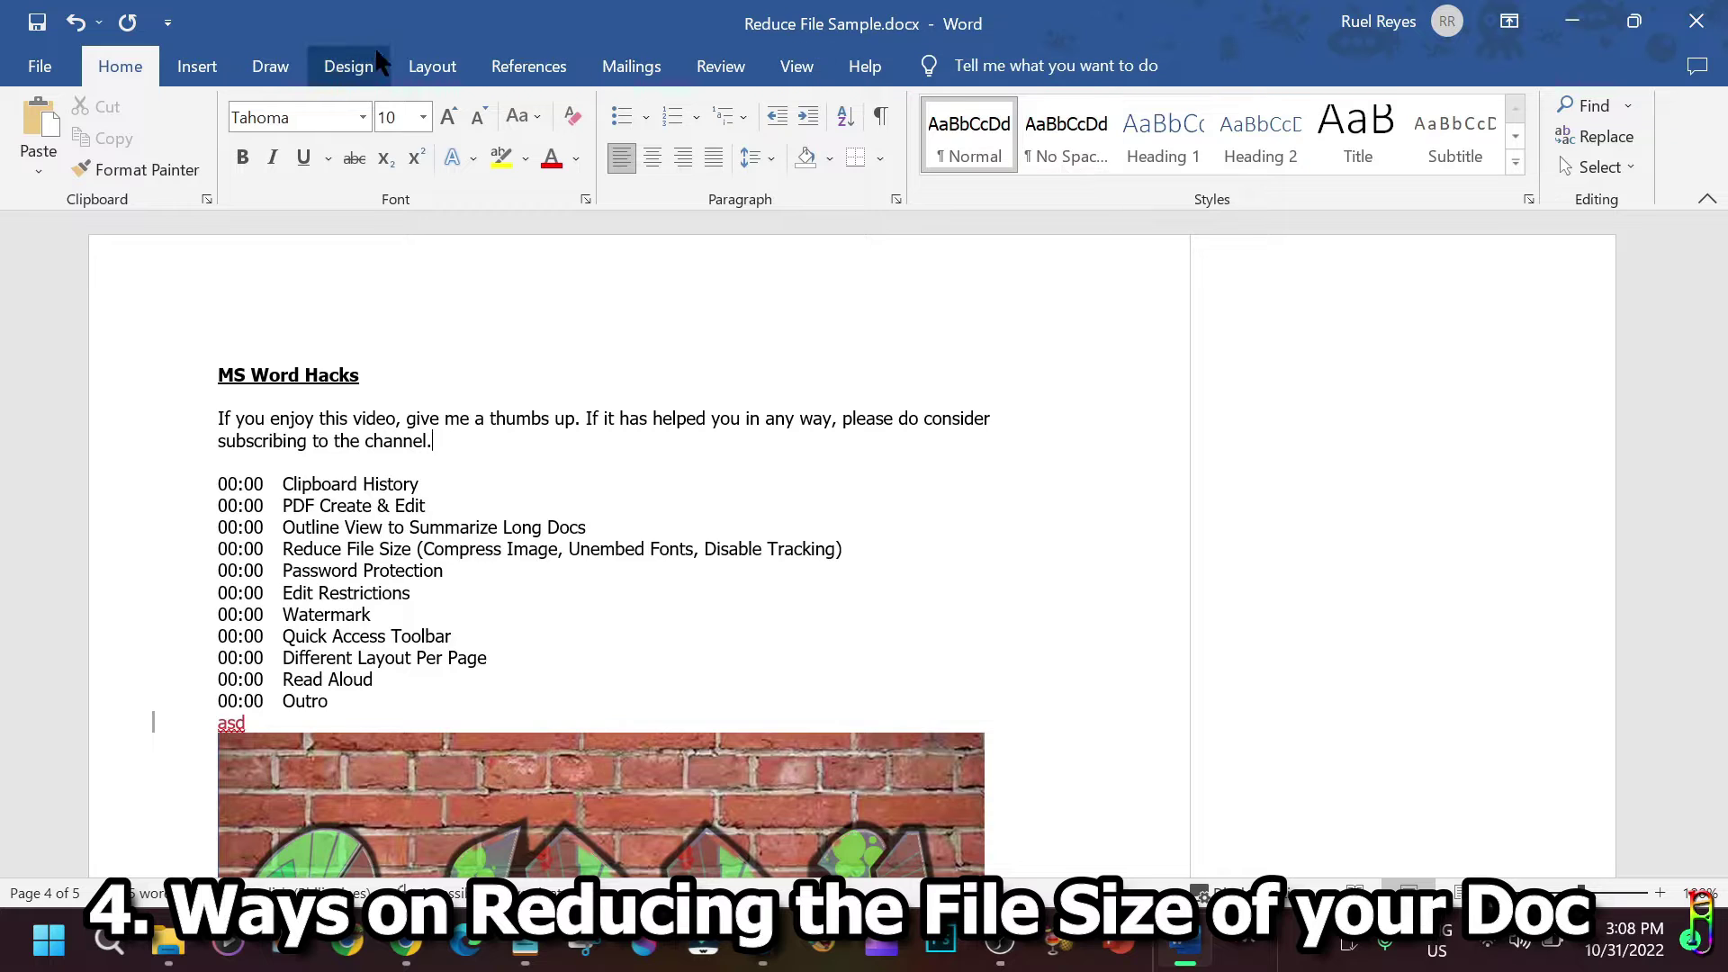
Turn off Track Changes, accept all changes and stop tracking, then save the document.
{"action": "left_click", "coordinate": [721, 66]}
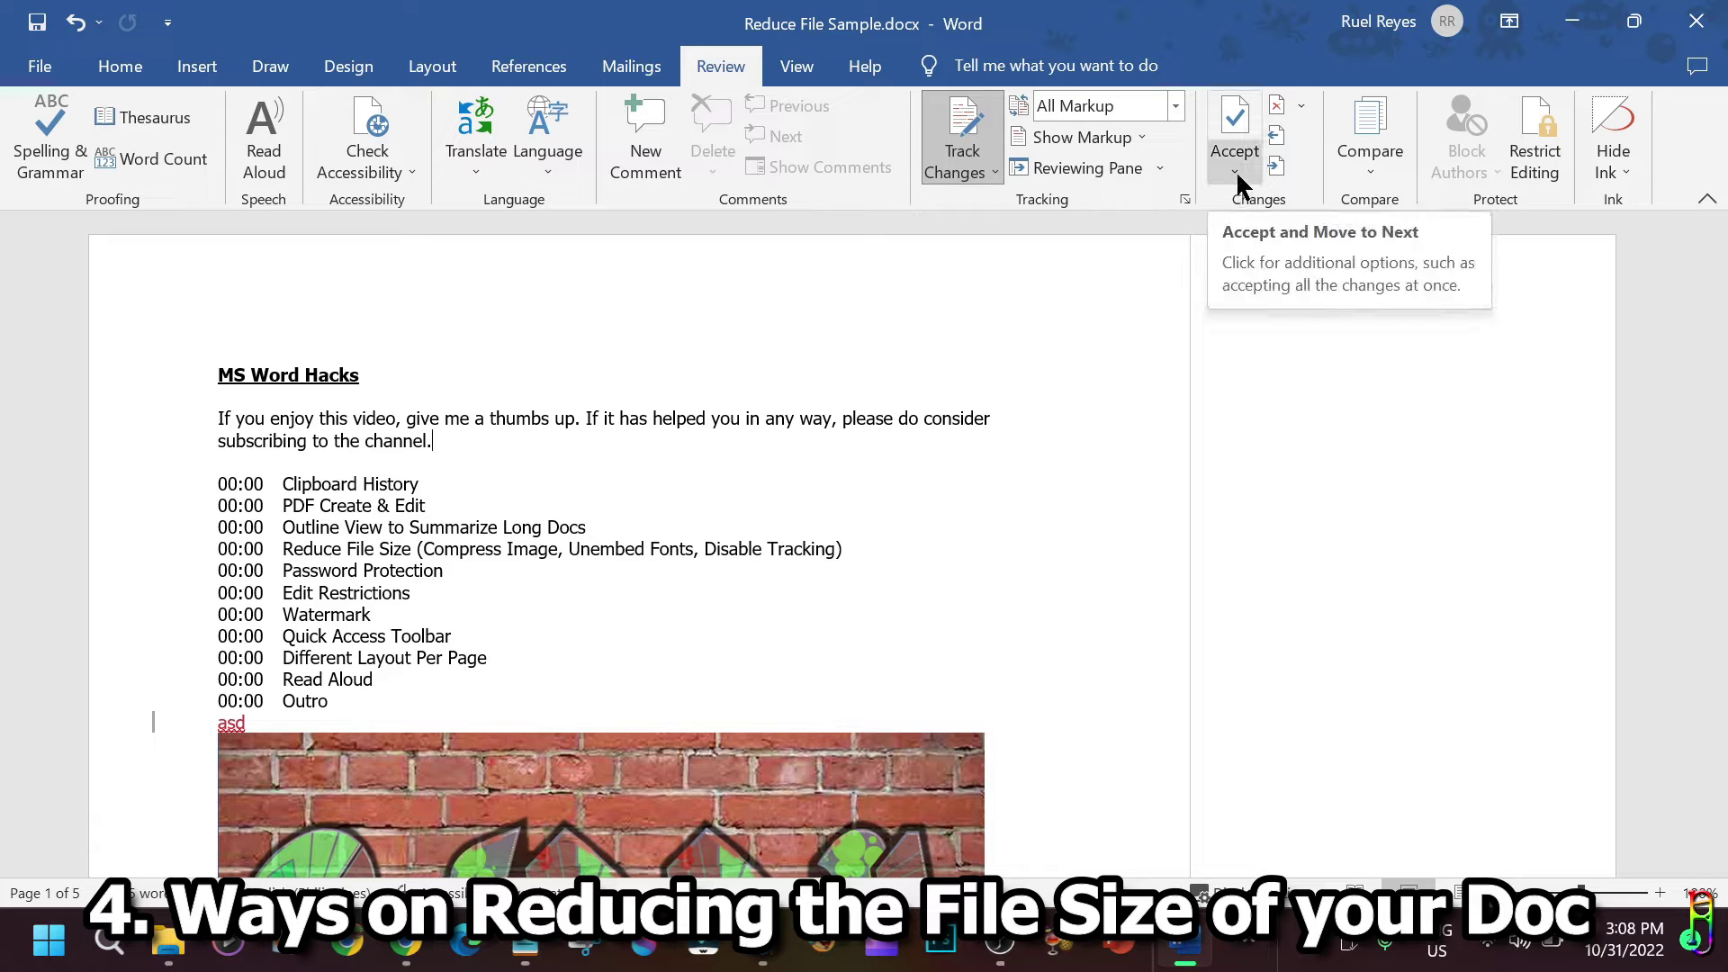
{"action": "left_click", "coordinate": [995, 171]}
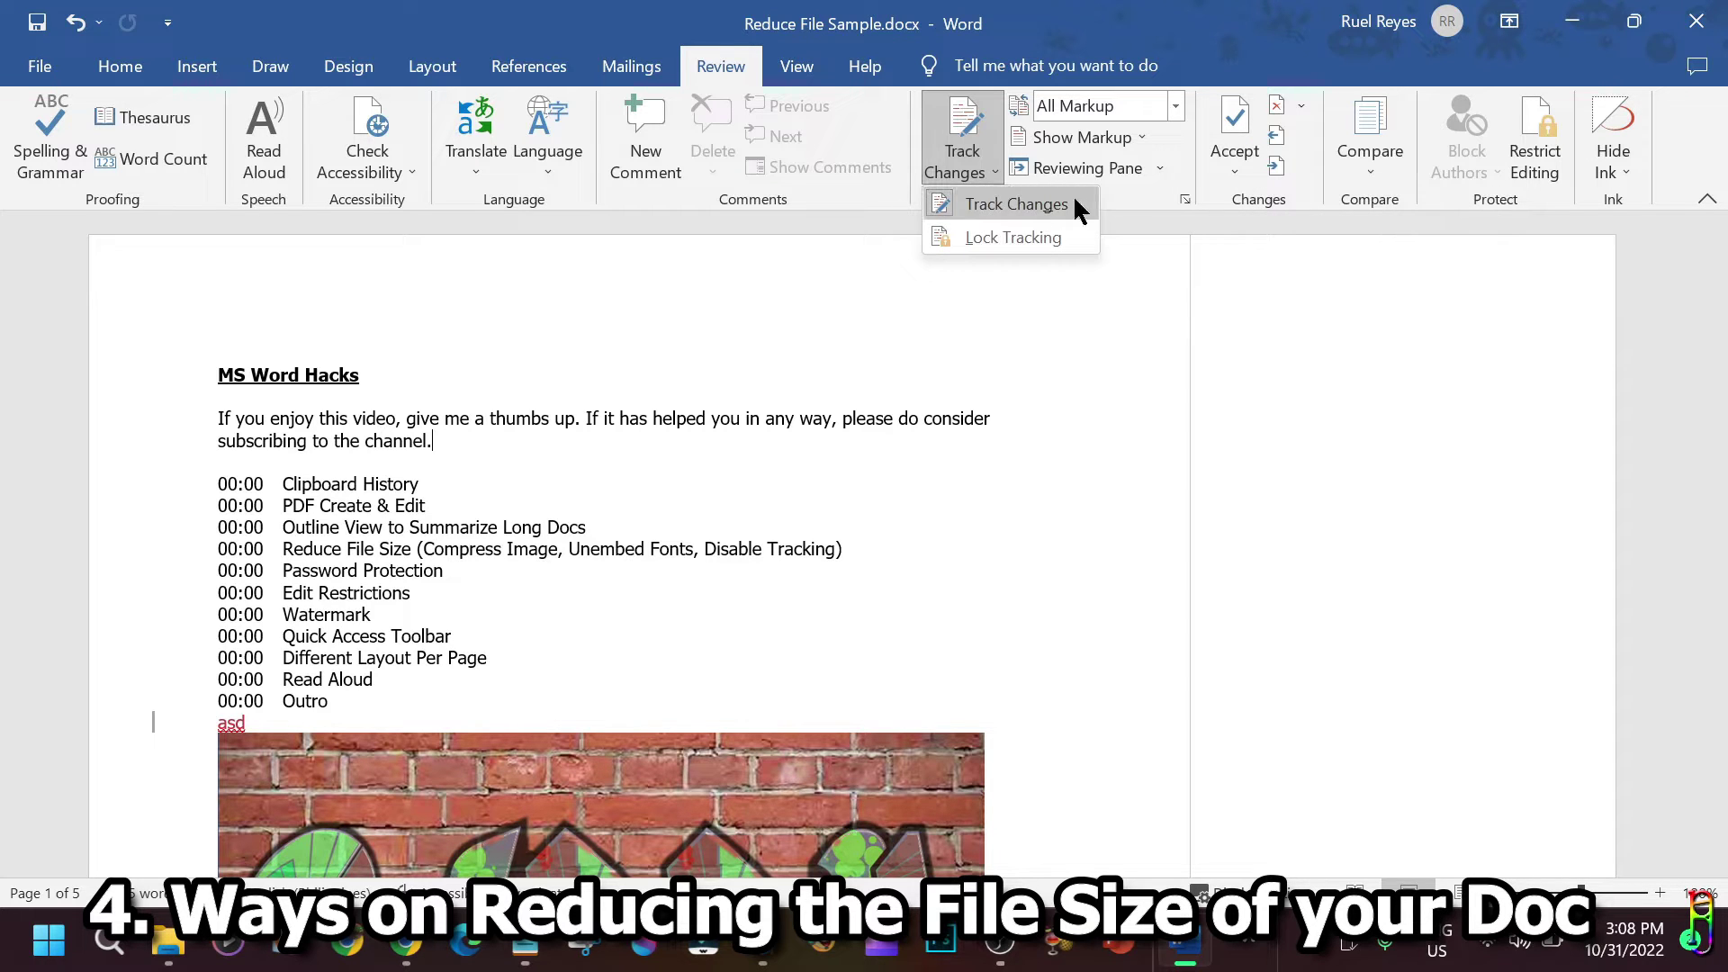
{"action": "left_click", "coordinate": [990, 207]}
{"action": "left_click", "coordinate": [1234, 173]}
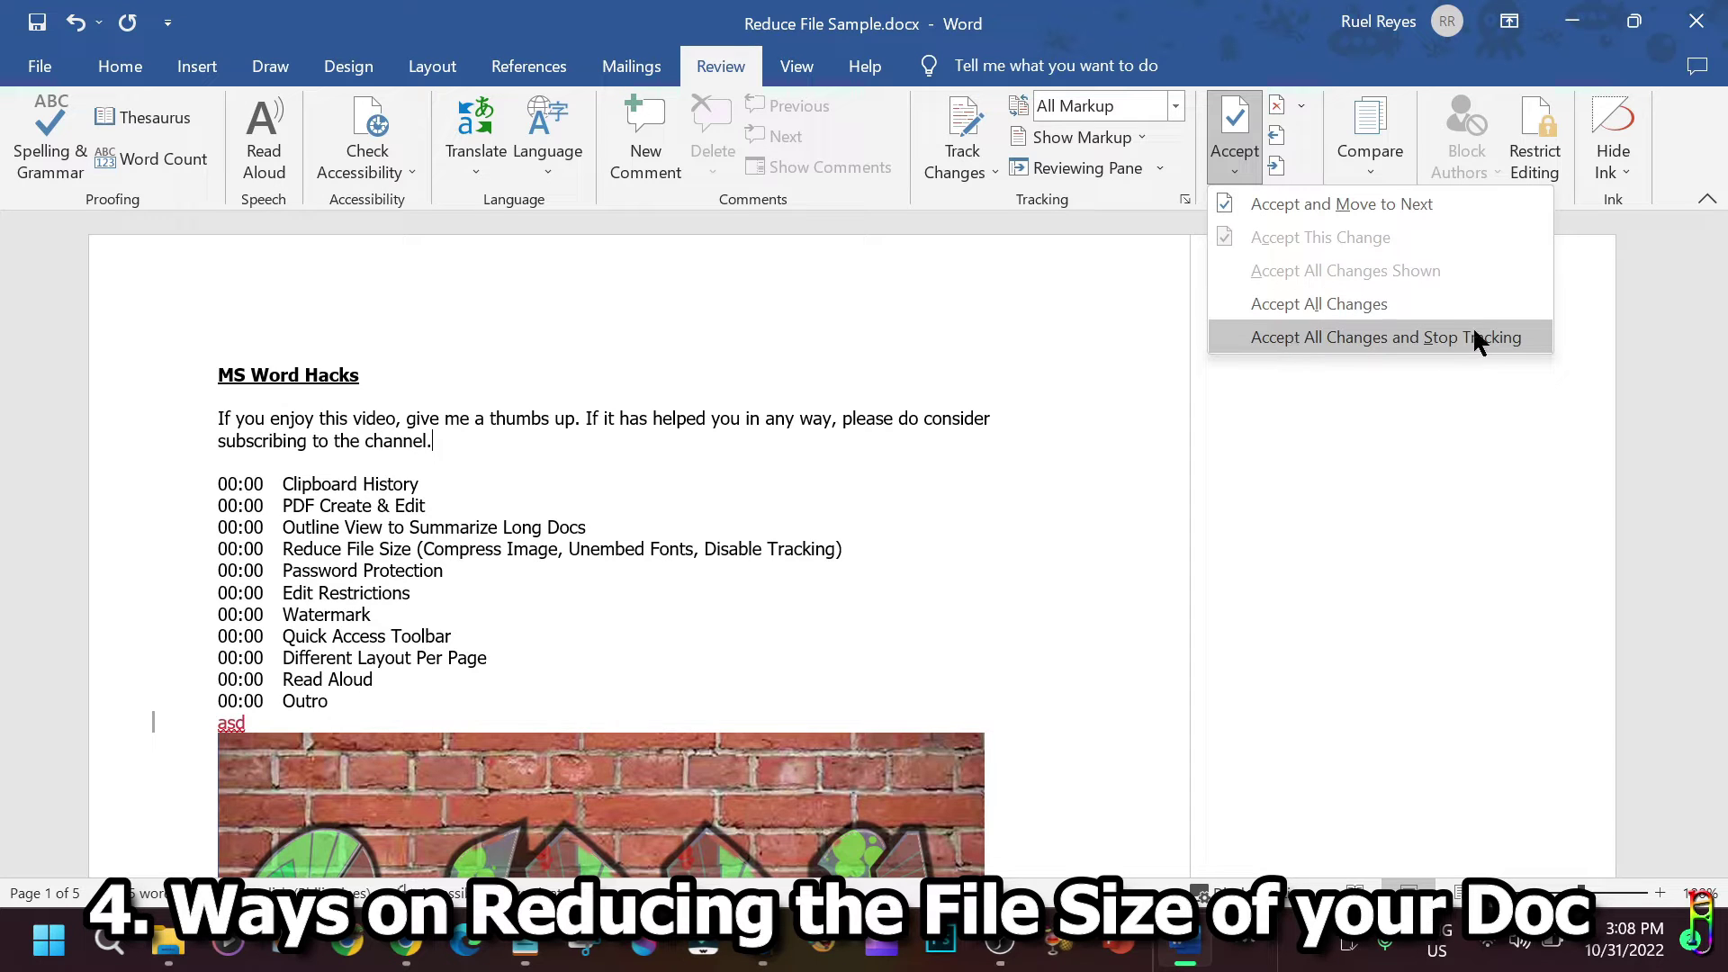
{"action": "left_click", "coordinate": [1433, 345]}
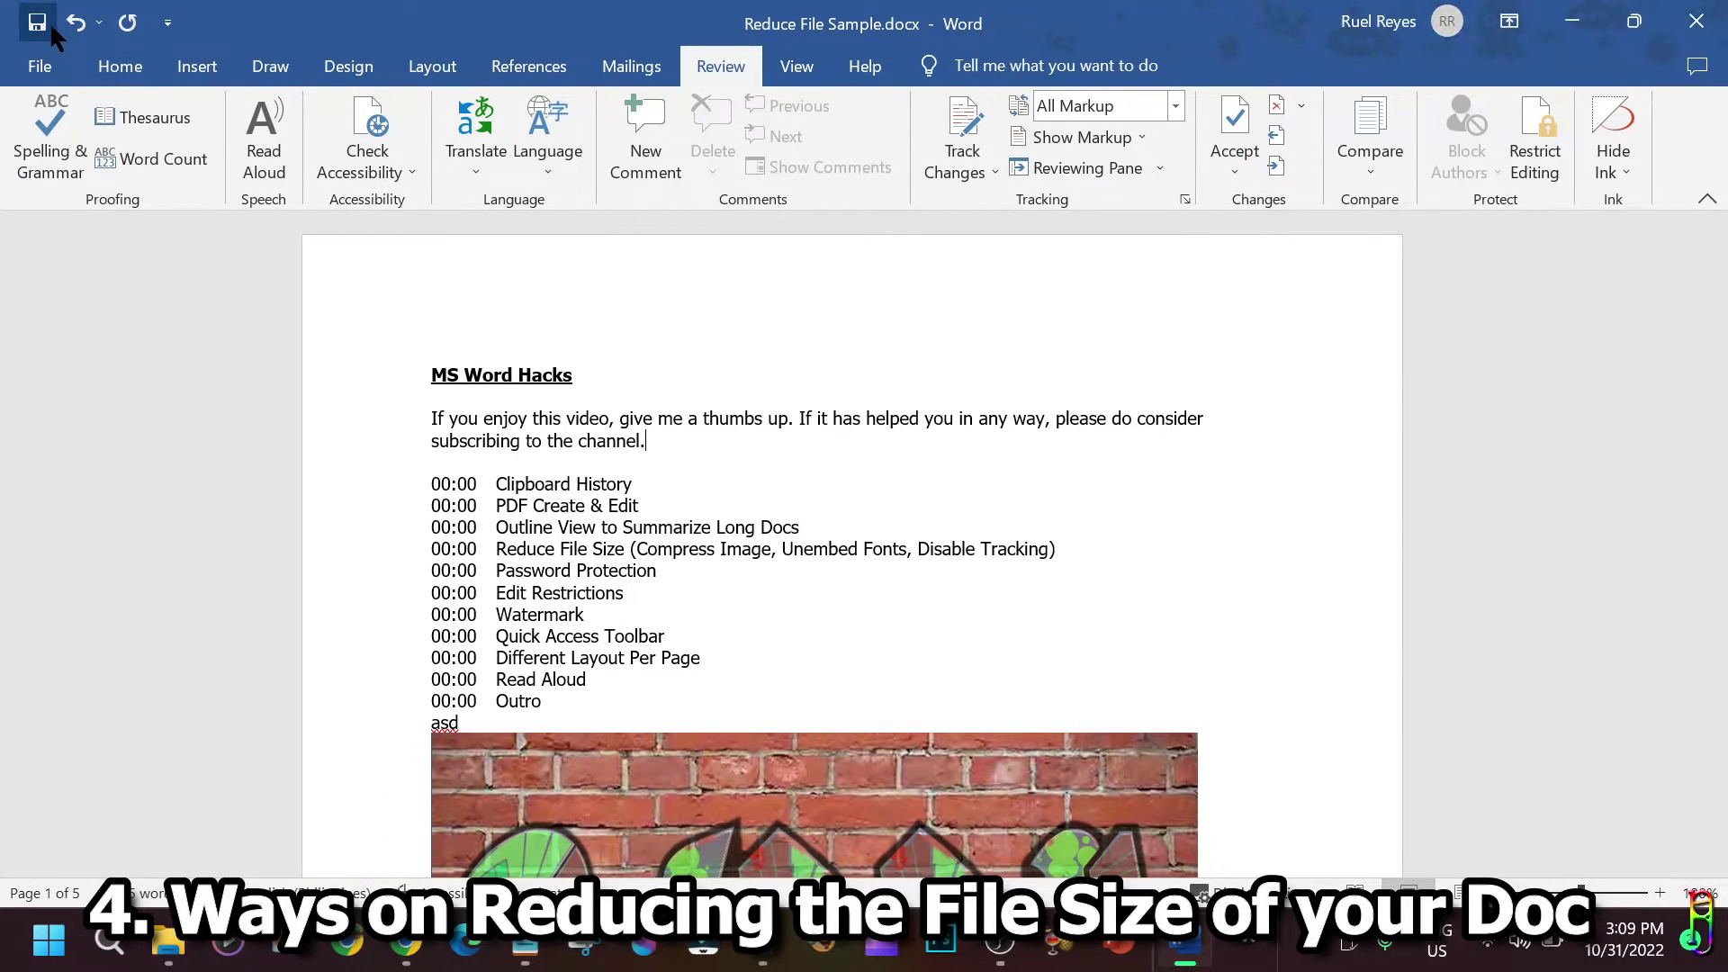
{"action": "left_click", "coordinate": [37, 21]}
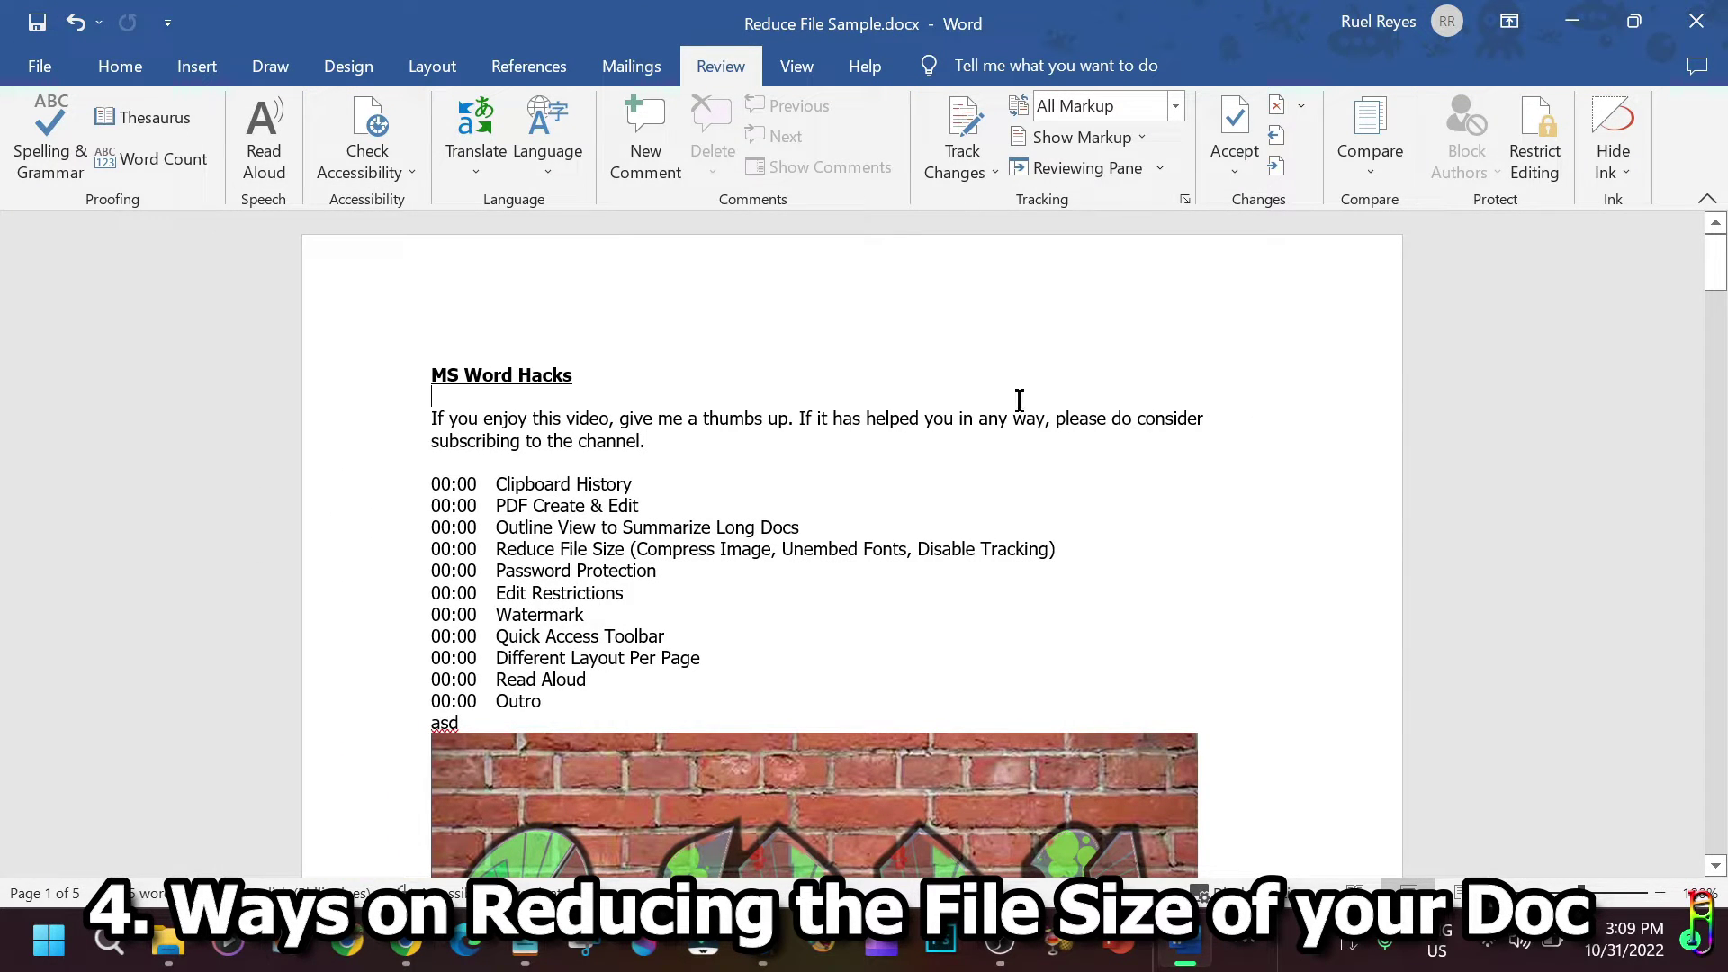
Confirm in File Explorer that Reduce File Sample.docx is now 6,335 KB, then return to Word.
{"action": "left_click", "coordinate": [167, 941]}
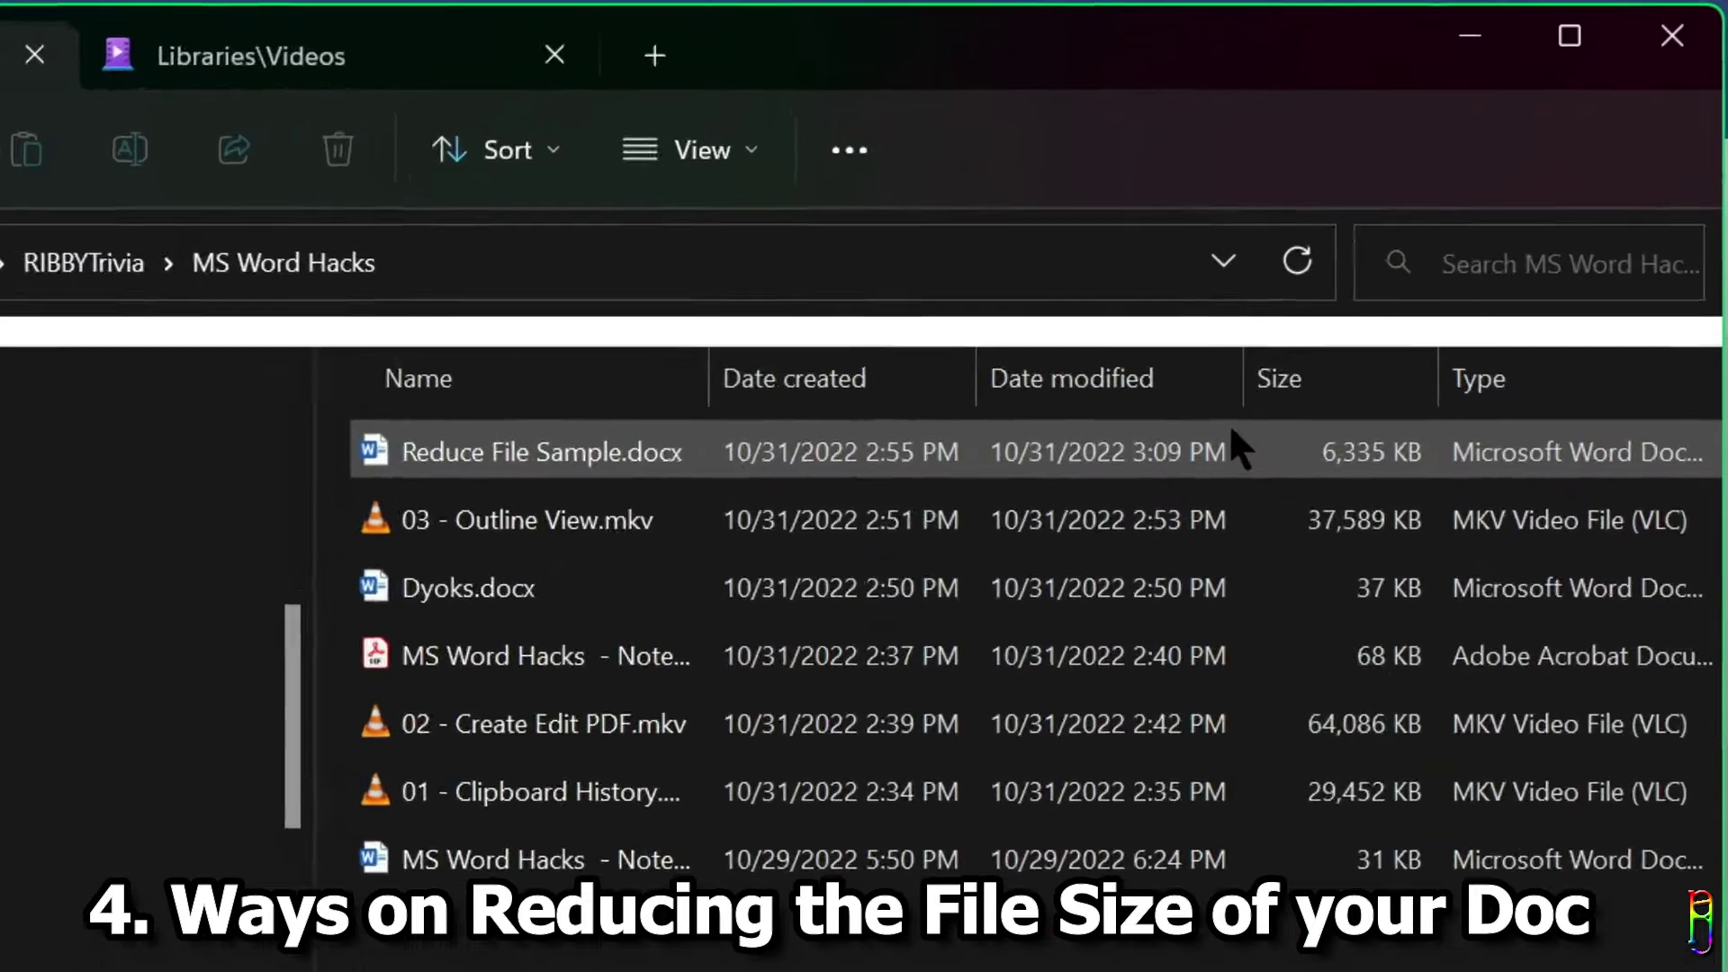
{"action": "left_click", "coordinate": [1232, 434]}
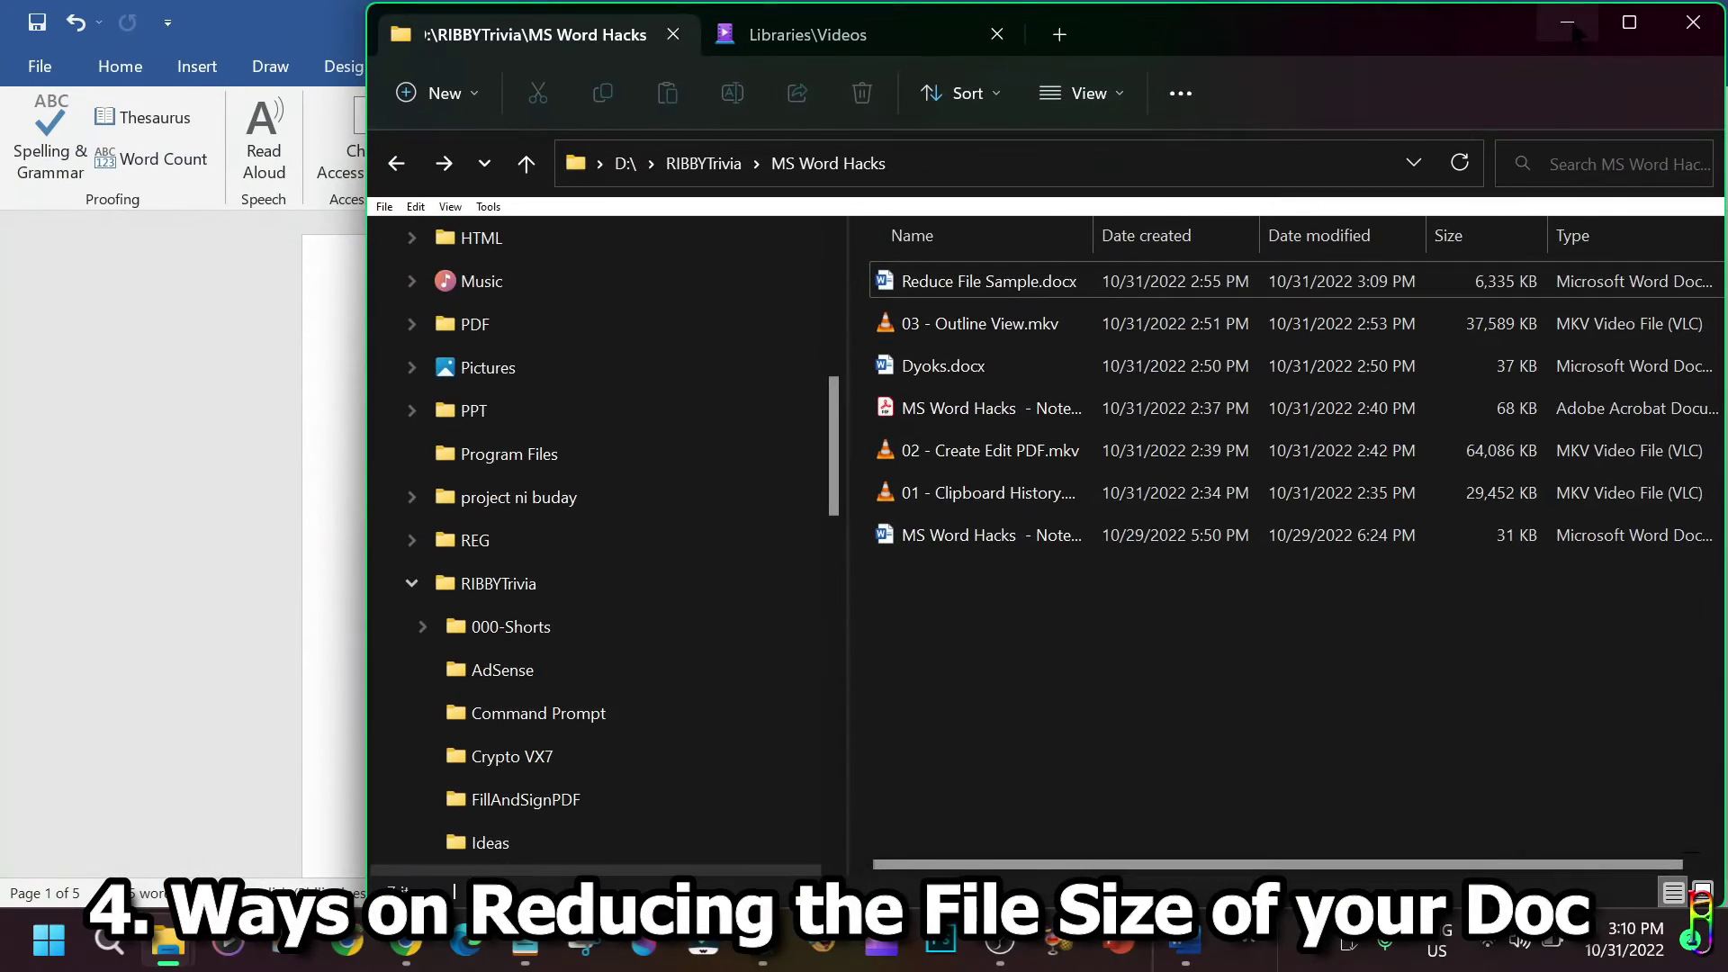
{"action": "left_click", "coordinate": [1570, 25]}
{"action": "scroll", "coordinate": [995, 513], "scroll_direction": "down", "scroll_amount": 3}
Compress the graffiti picture at E-mail (96 ppi) resolution with cropped areas deleted.
{"action": "left_click", "coordinate": [752, 681]}
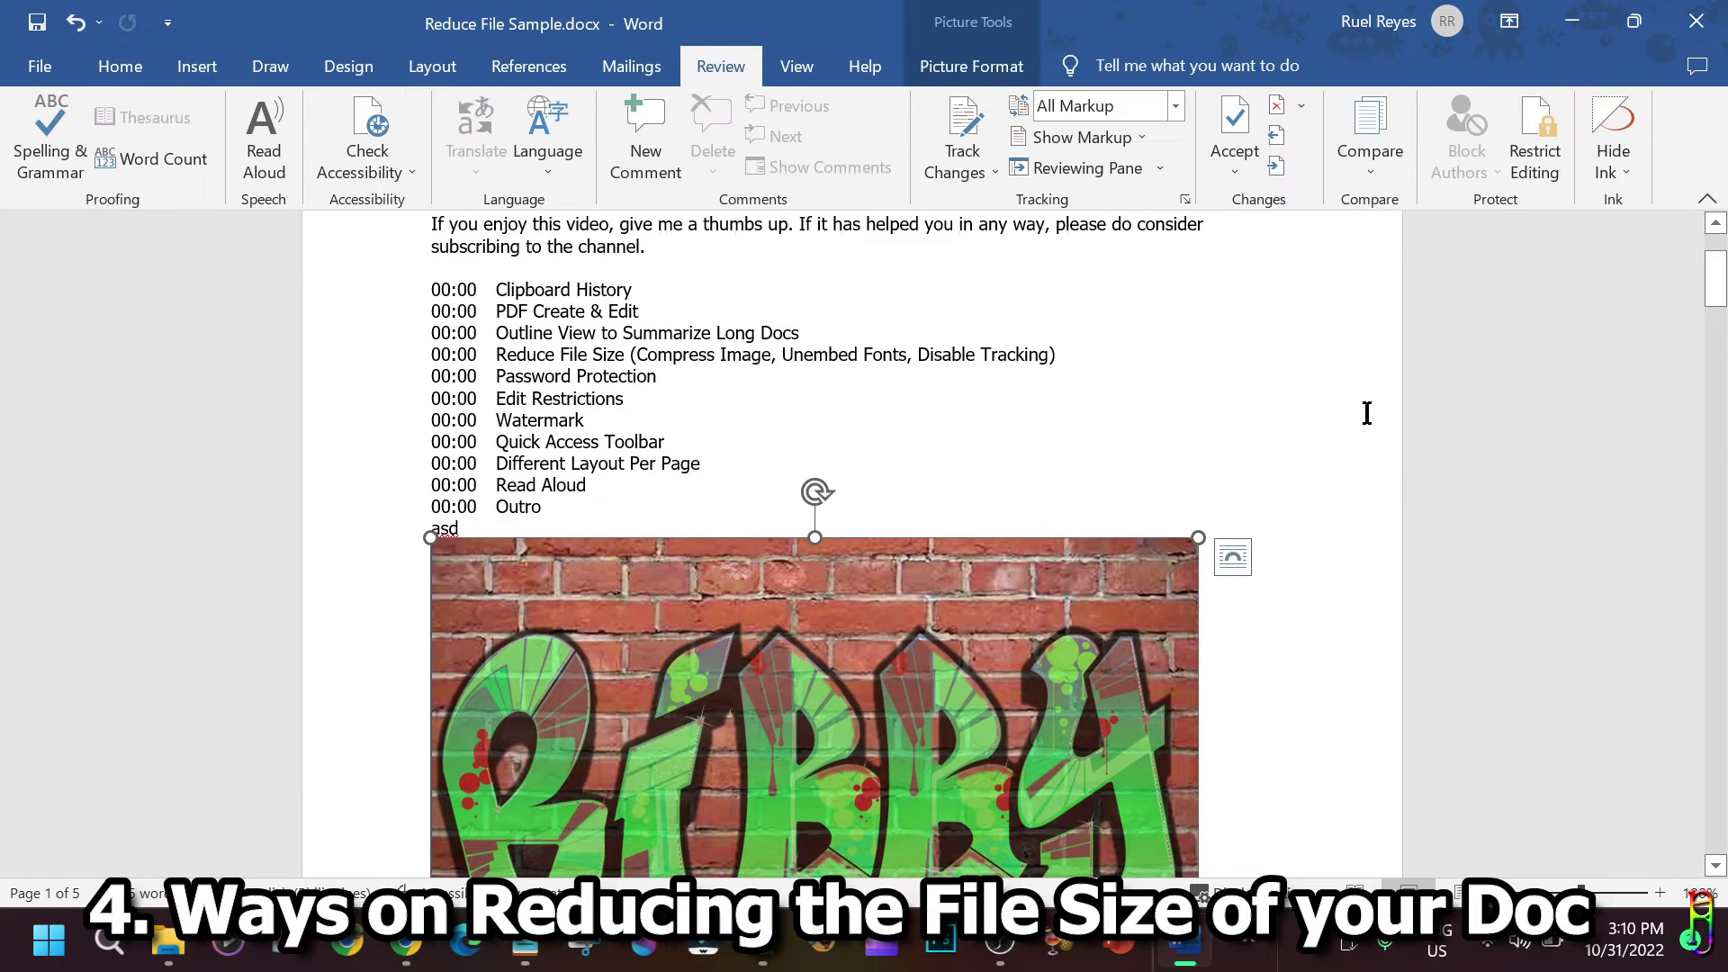
{"action": "scroll", "coordinate": [1470, 409], "scroll_direction": "down", "scroll_amount": 1}
{"action": "double_click", "coordinate": [790, 666]}
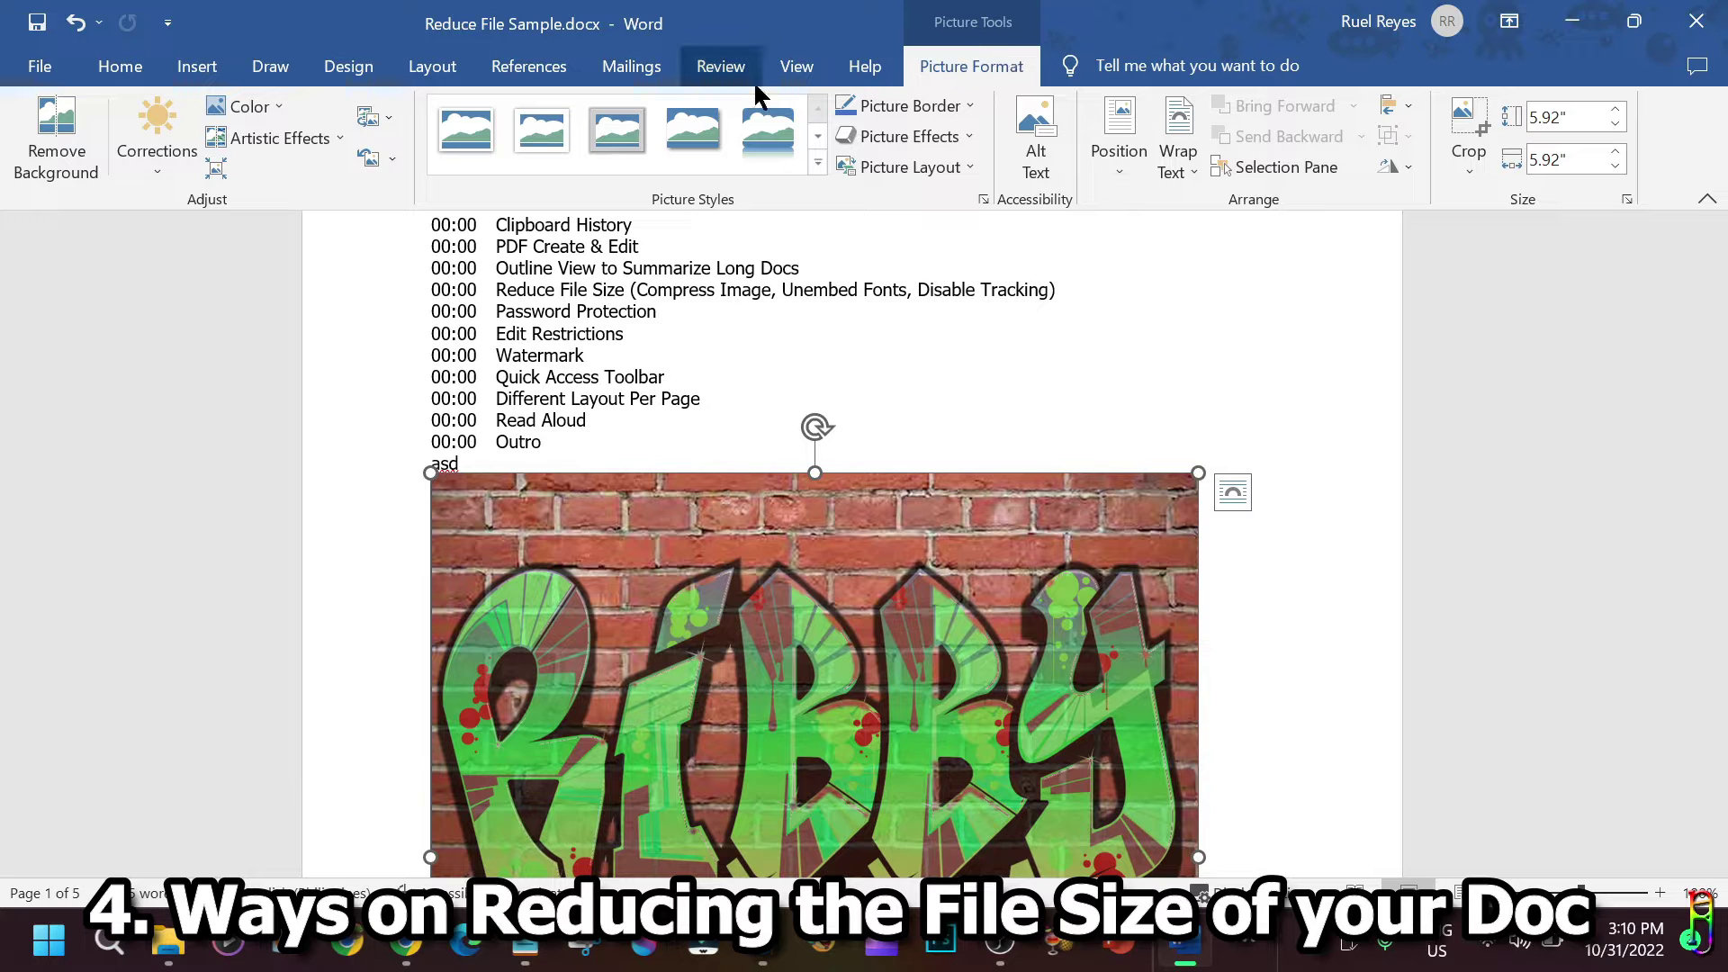
{"action": "left_click", "coordinate": [218, 171]}
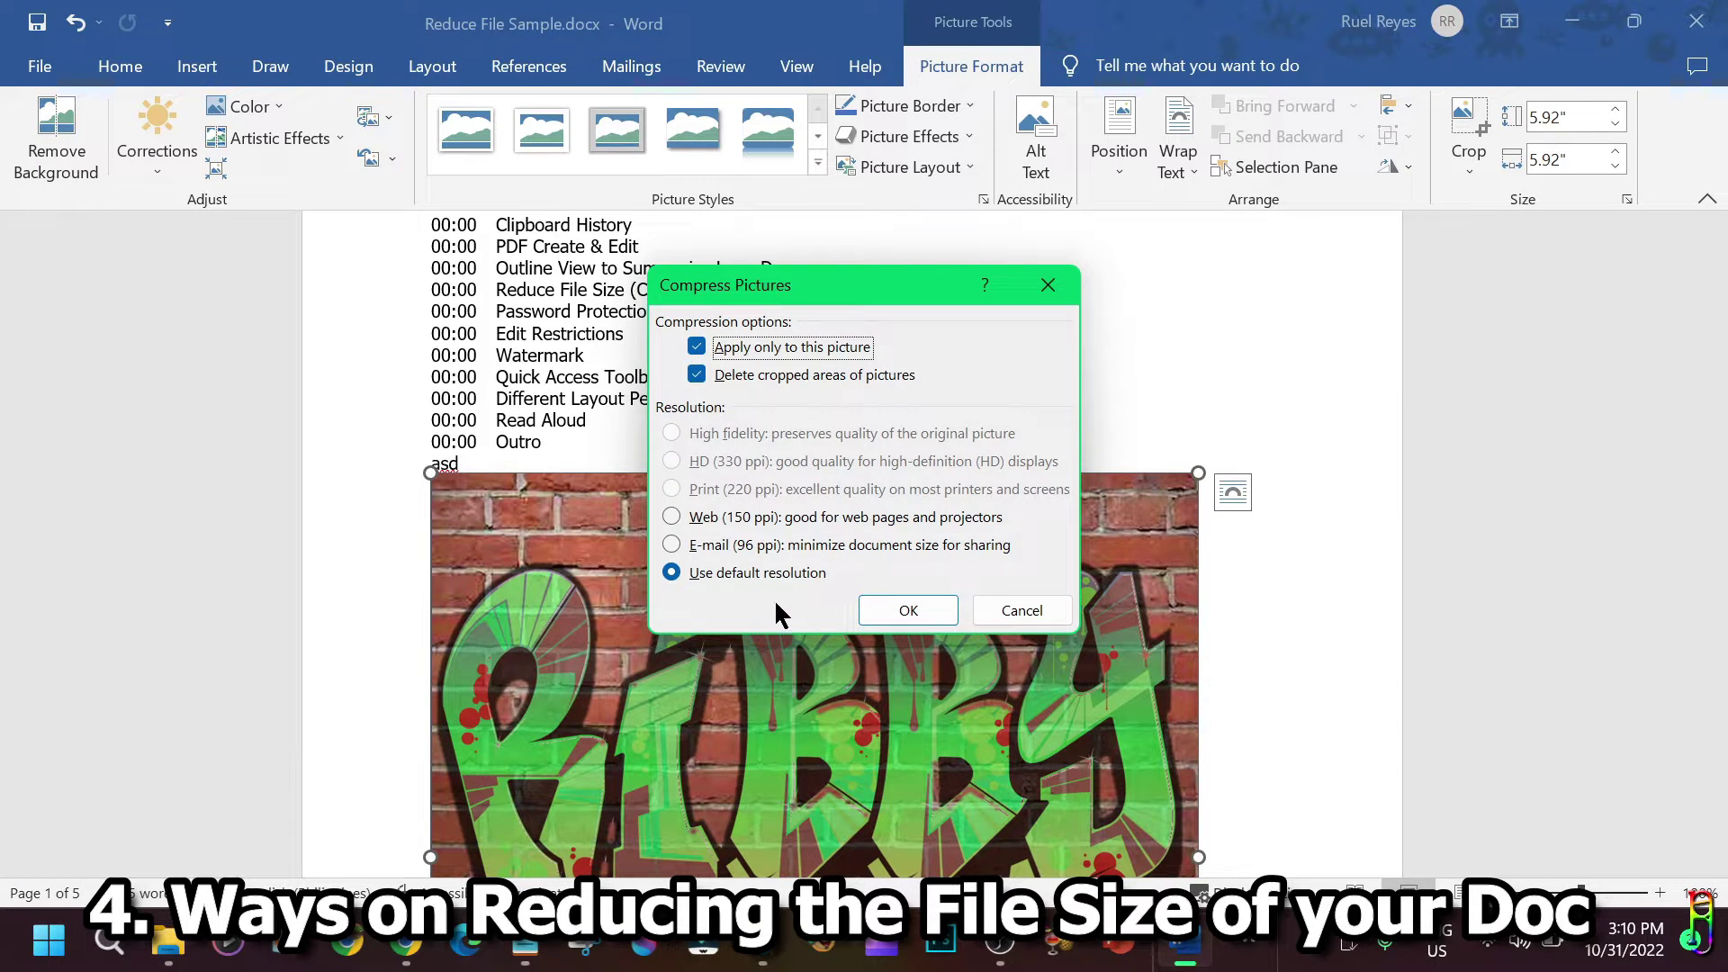
{"action": "left_click", "coordinate": [719, 522]}
{"action": "left_click", "coordinate": [708, 550]}
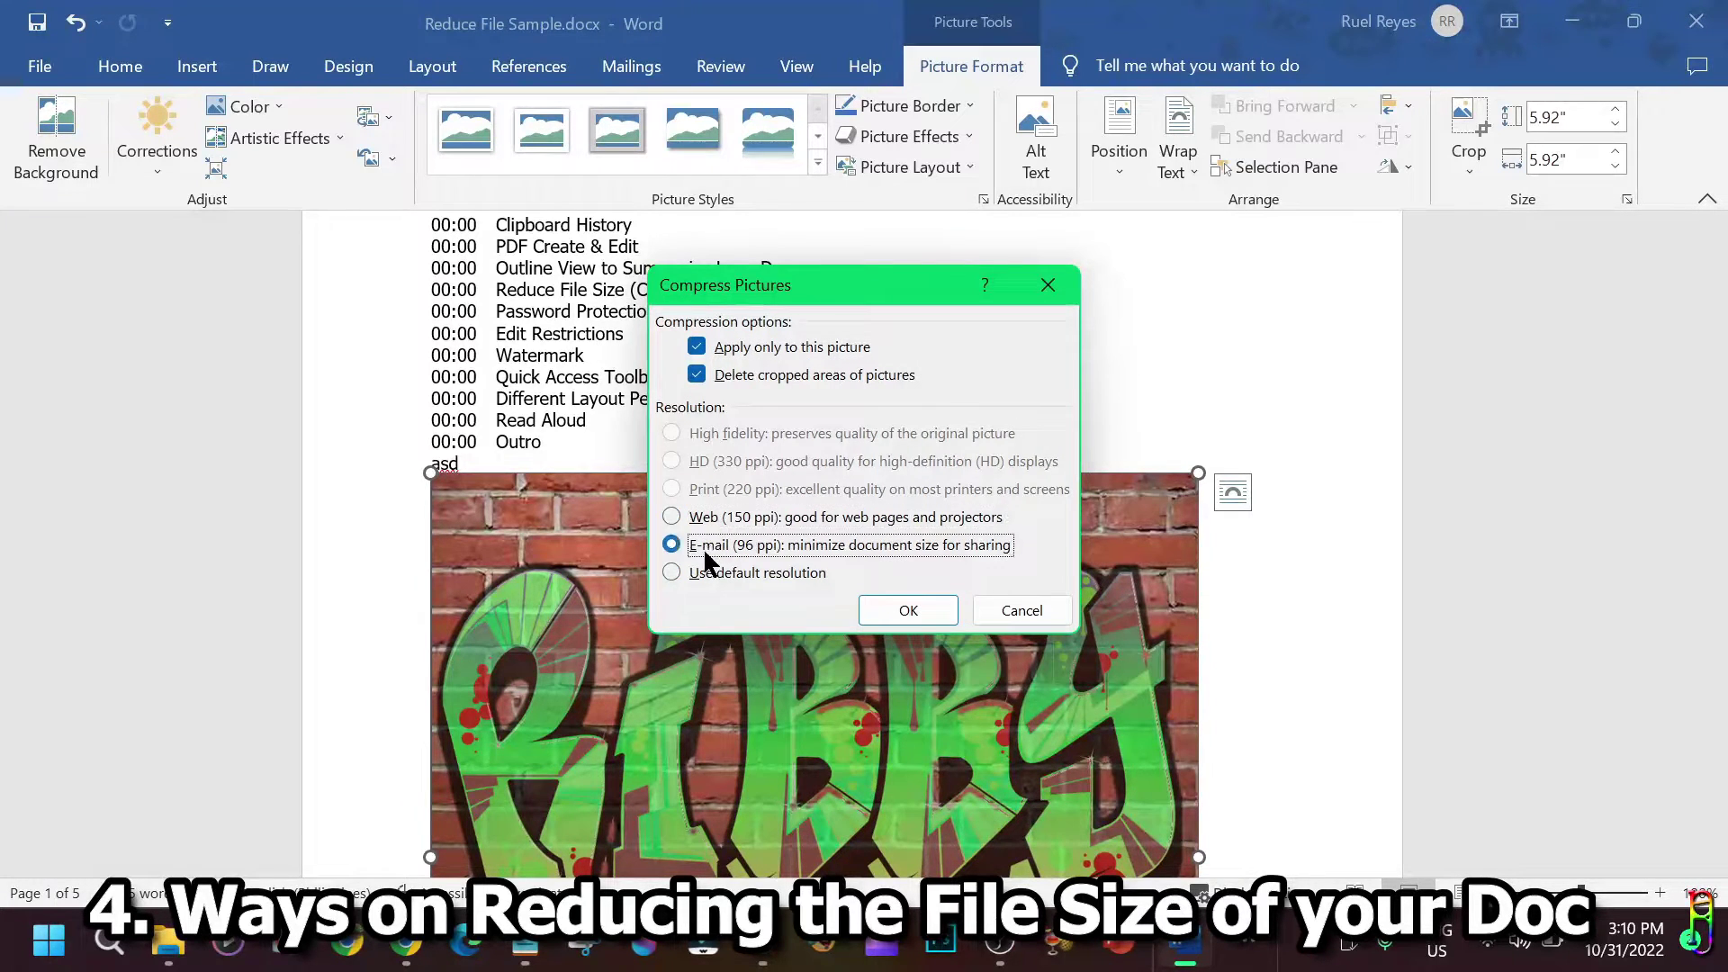
{"action": "left_click", "coordinate": [702, 577]}
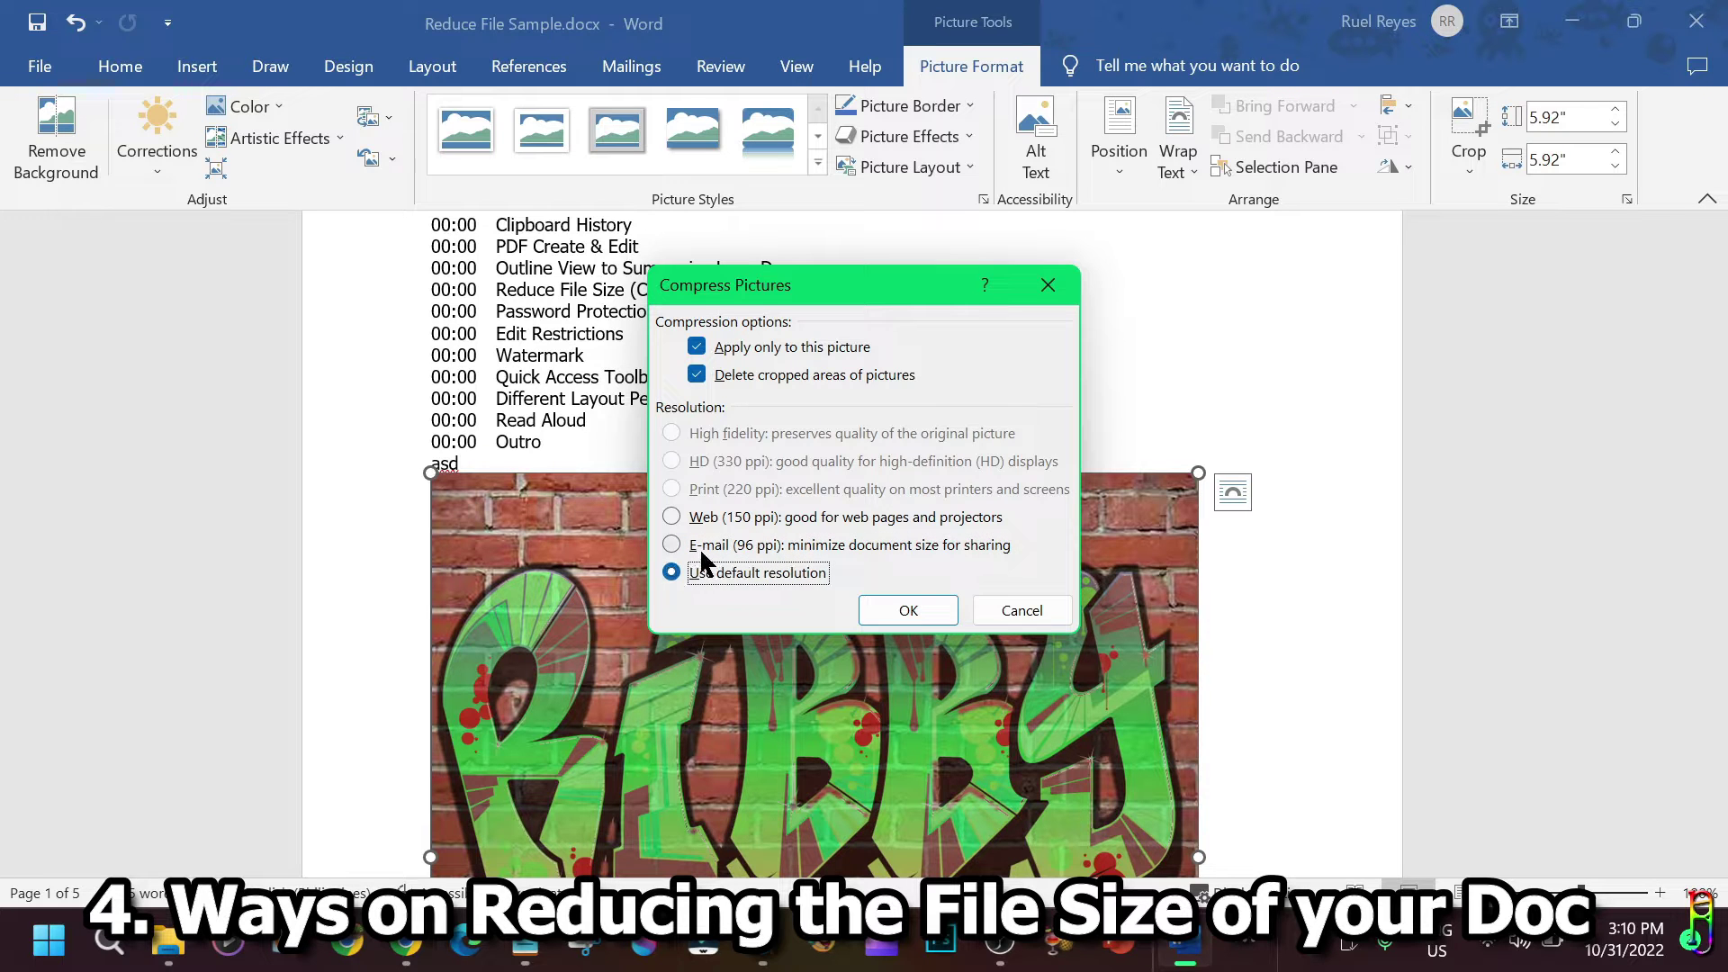
{"action": "left_click", "coordinate": [708, 549]}
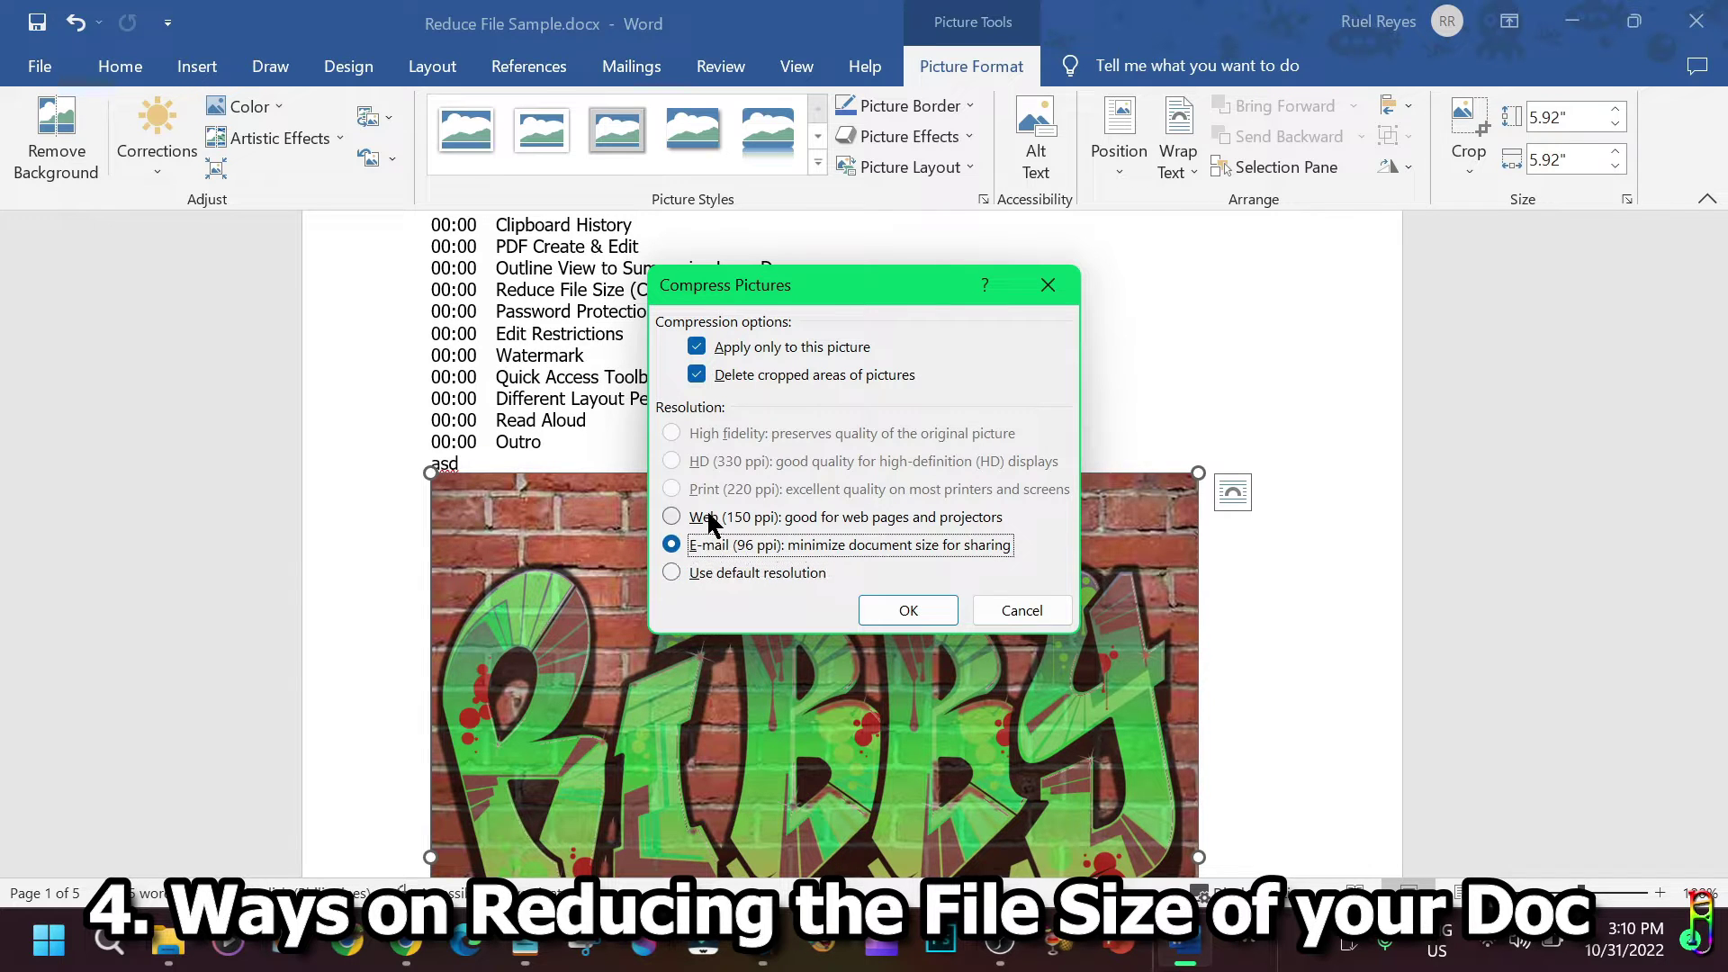
{"action": "left_click", "coordinate": [709, 520]}
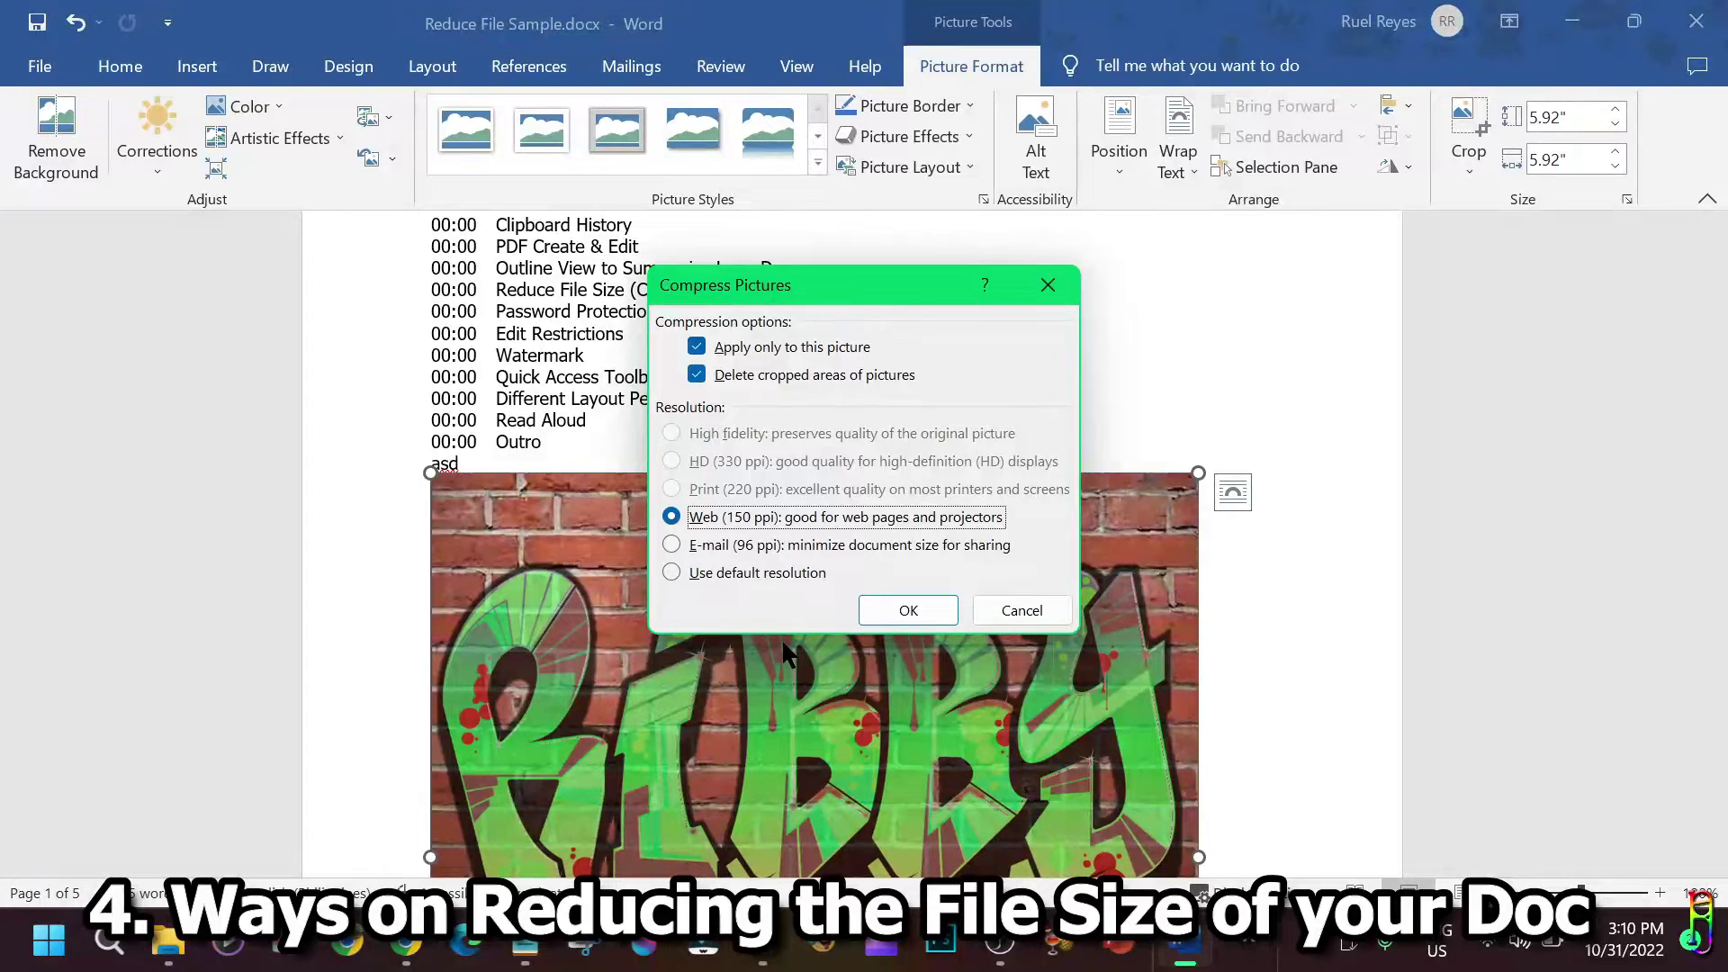
{"action": "left_click", "coordinate": [706, 546]}
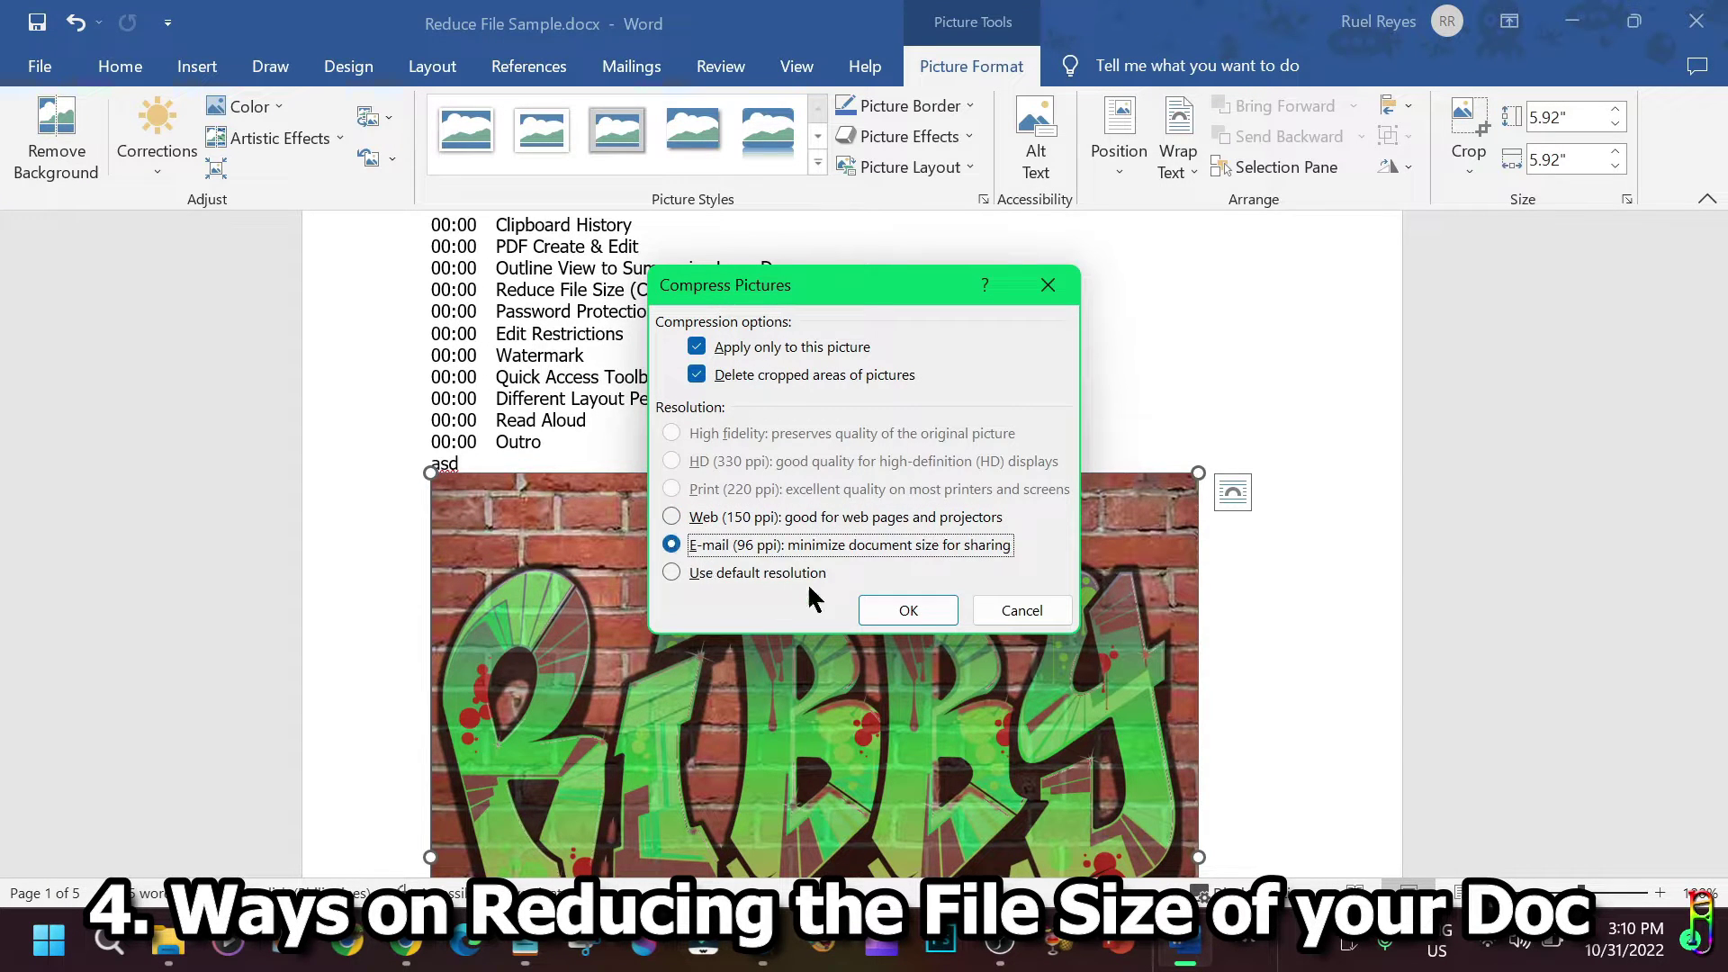
{"action": "left_click", "coordinate": [927, 613]}
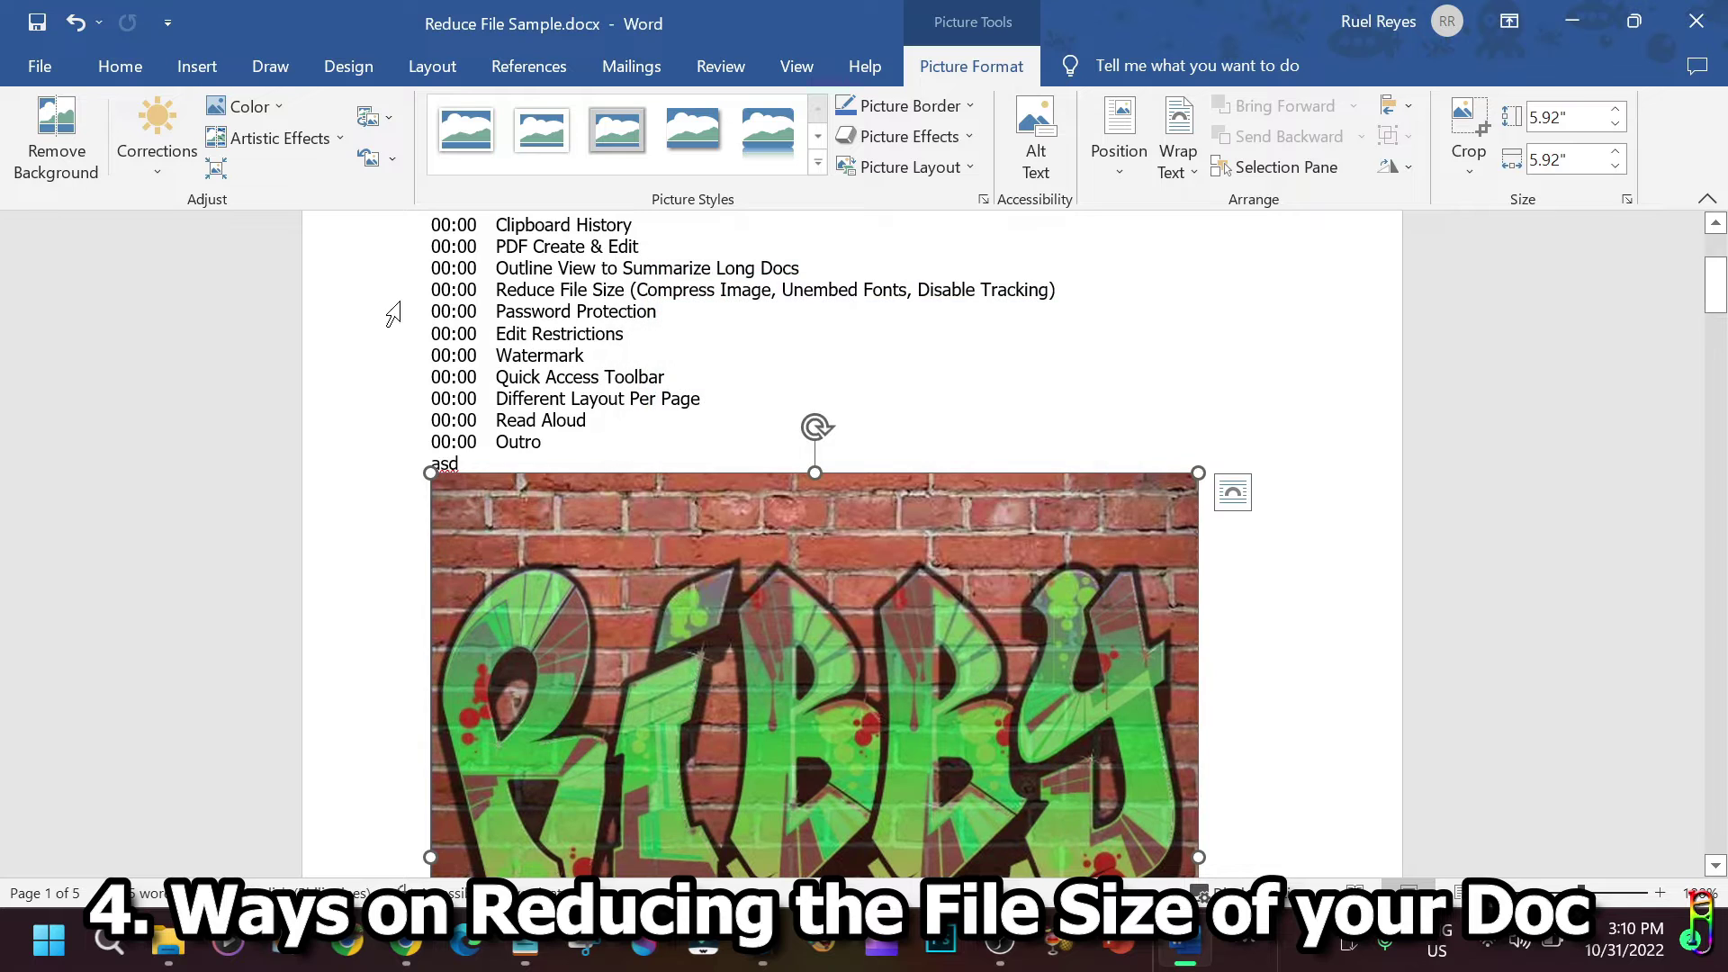
Check the file is now 4,686 KB in File Explorer, then return to page 1 of the document.
{"action": "key", "text": "alt+Tab"}
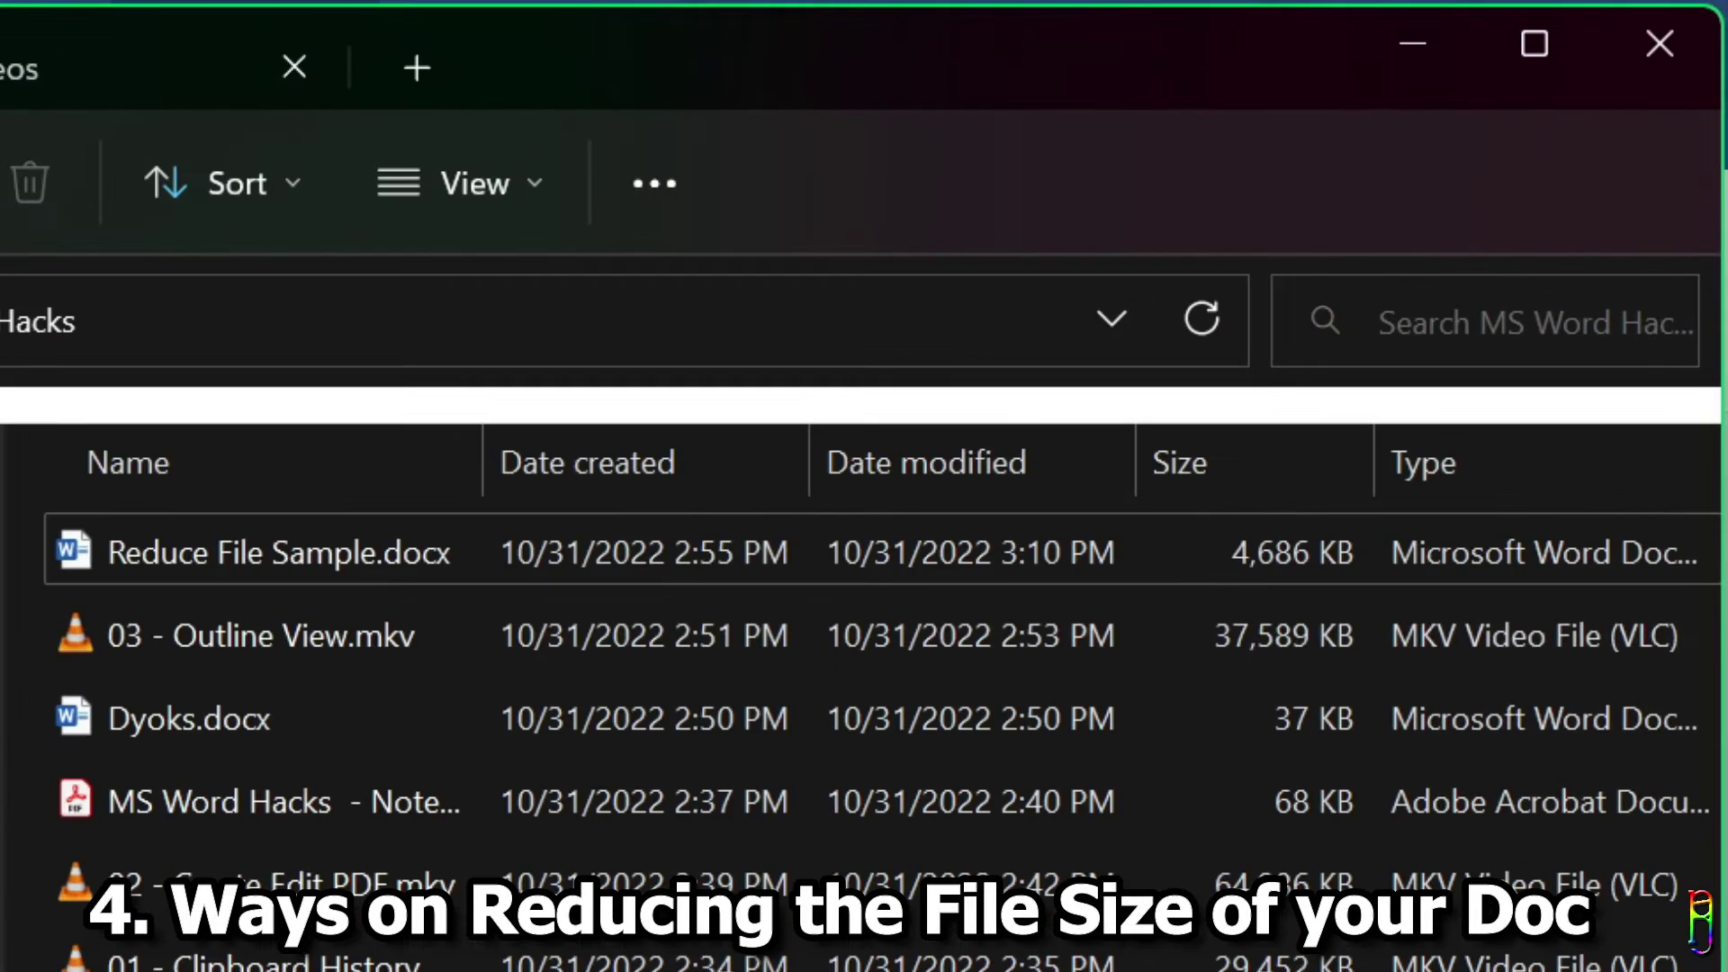
{"action": "left_click", "coordinate": [1314, 562]}
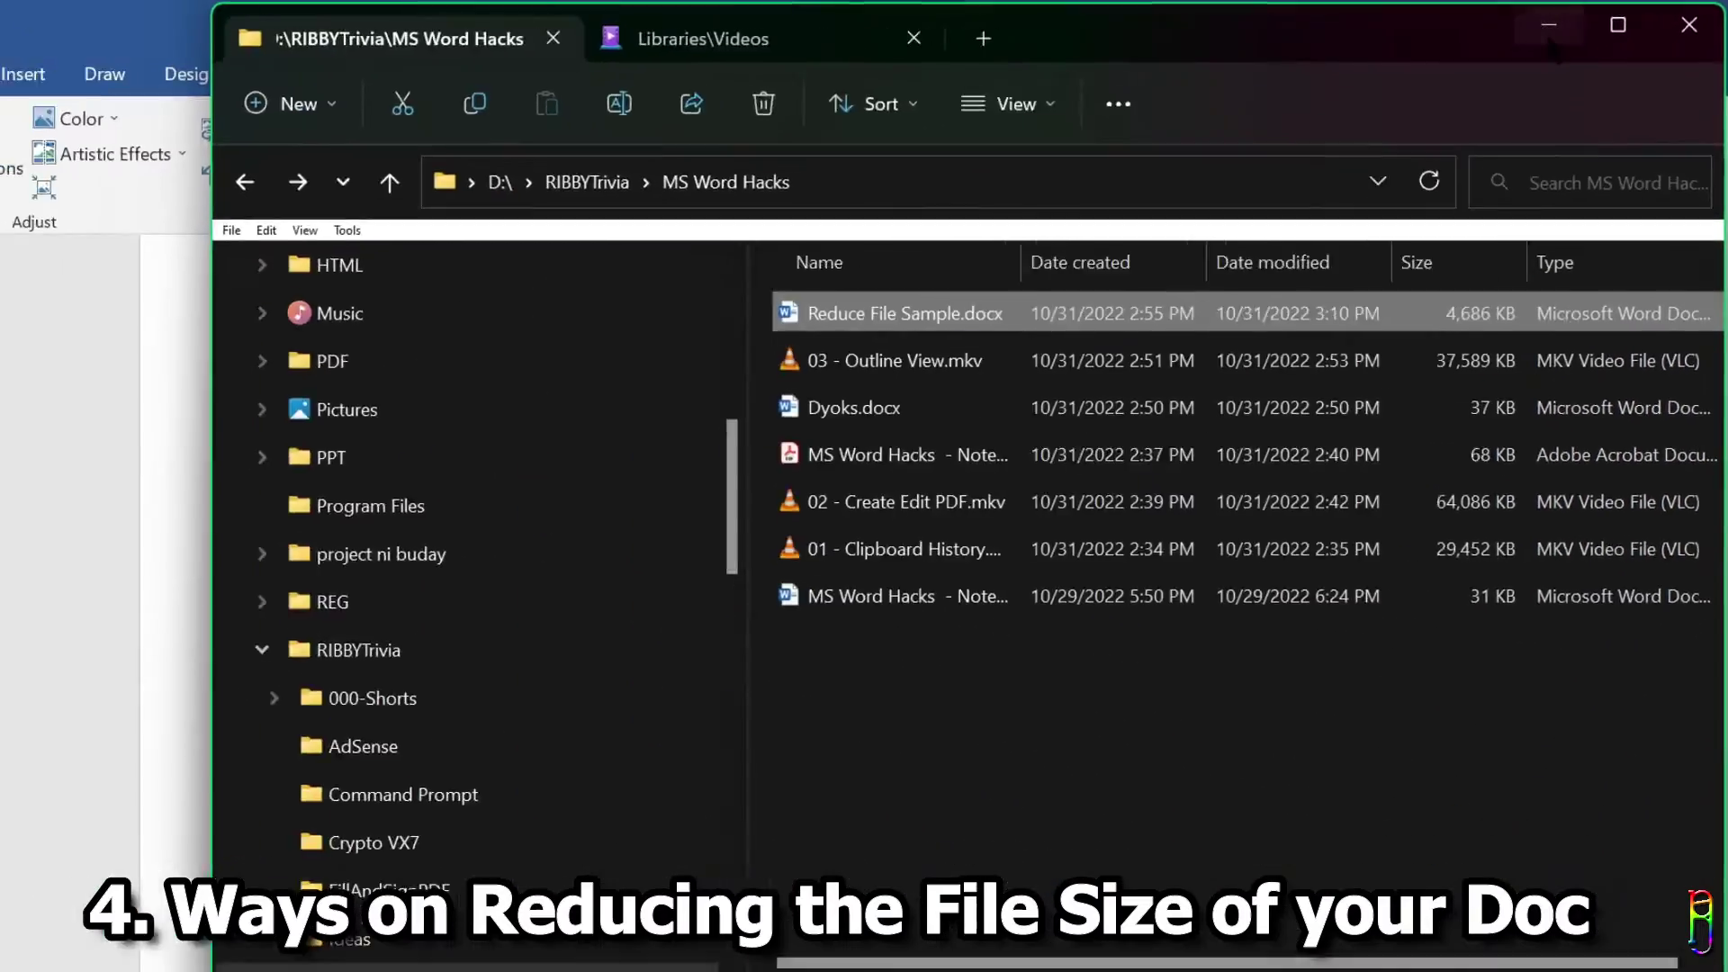
{"action": "left_click", "coordinate": [1550, 36]}
{"action": "left_click", "coordinate": [1338, 439]}
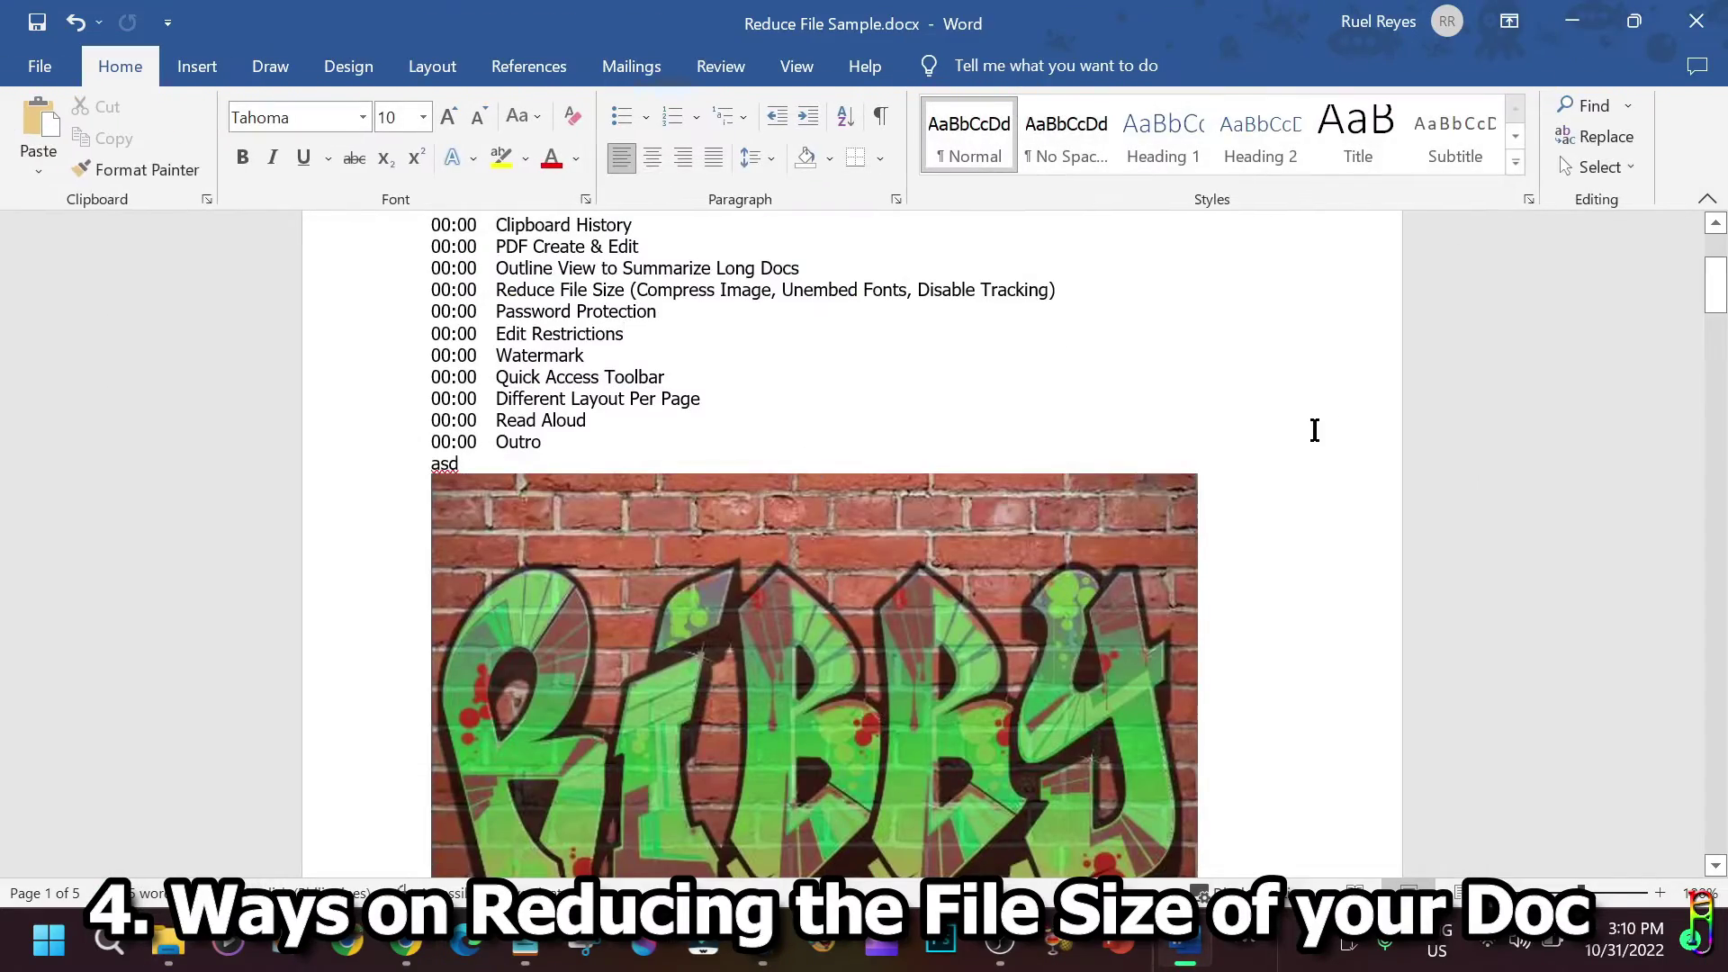
{"action": "left_click_drag", "start_coordinate": [1714, 269], "coordinate": [1708, 758]}
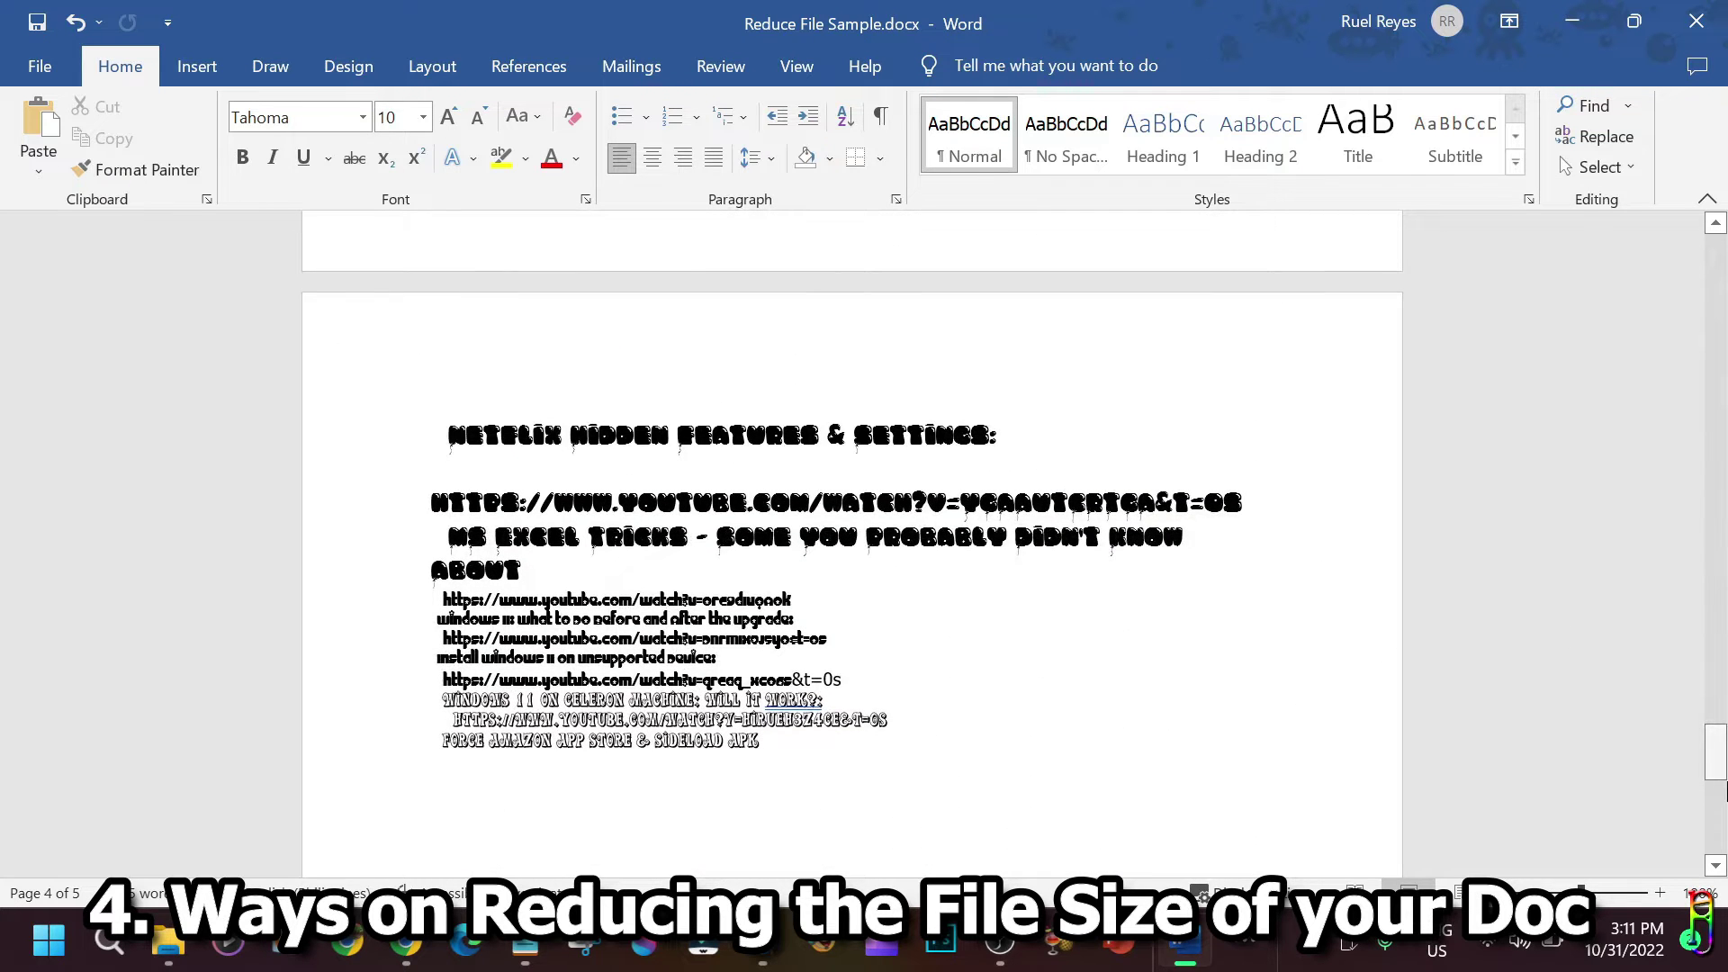
{"action": "left_click_drag", "start_coordinate": [1718, 767], "coordinate": [1697, 201]}
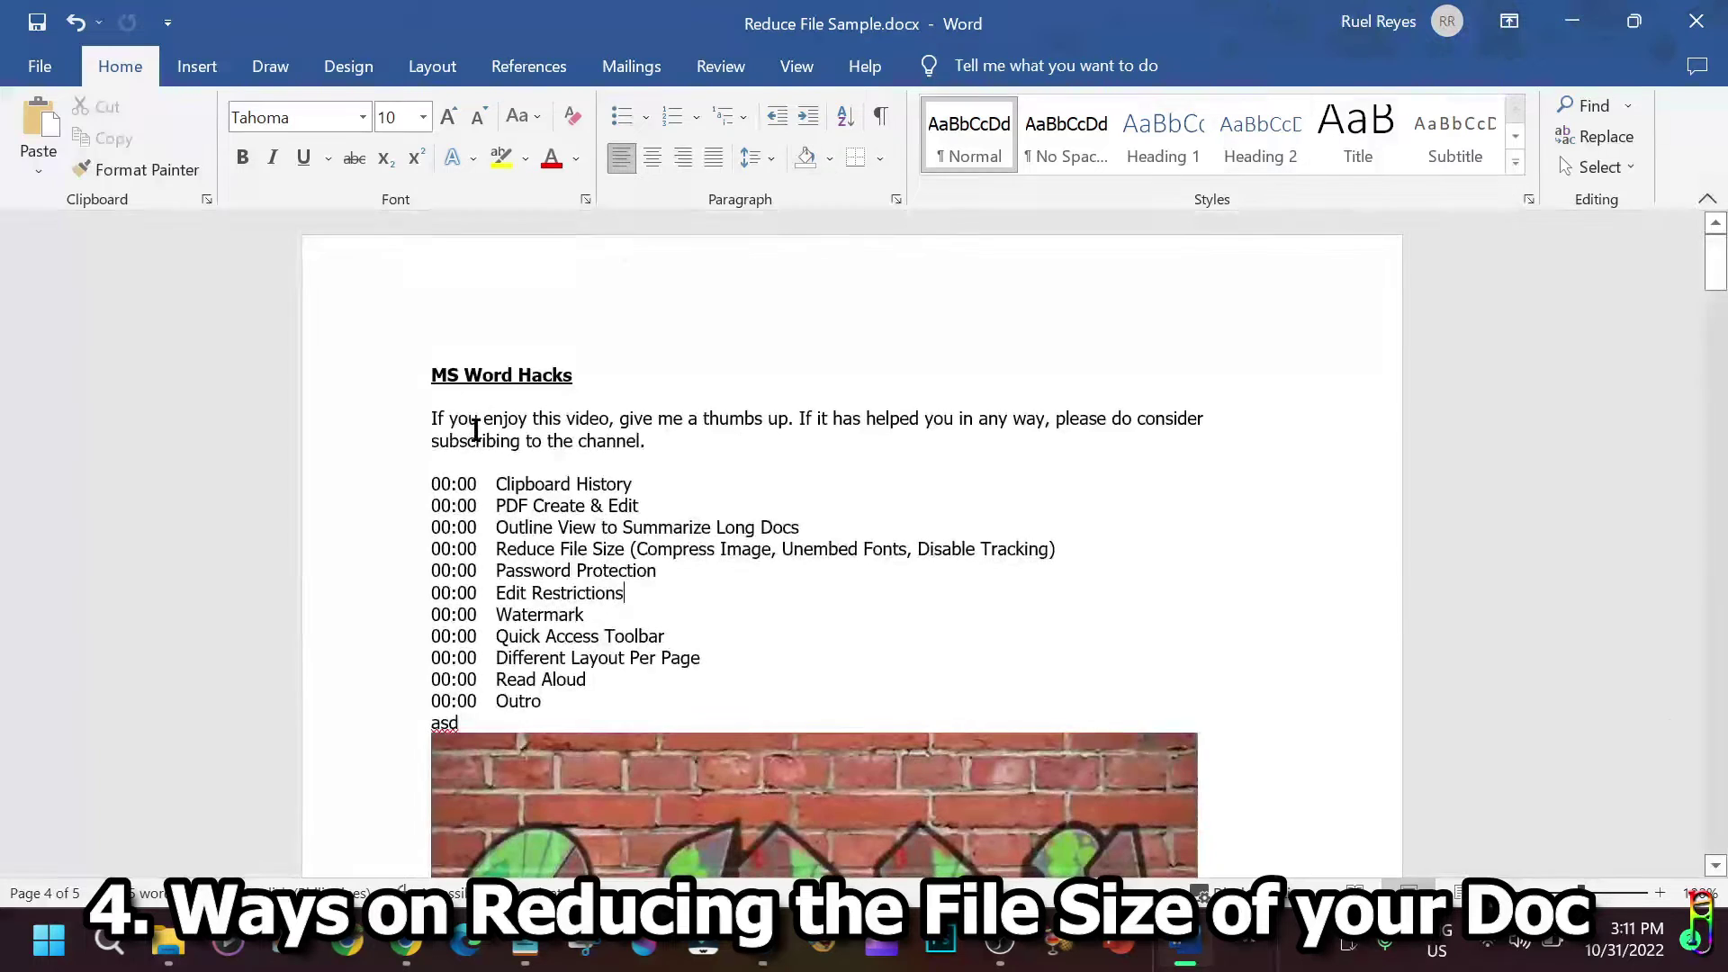
Enable 'Embed only the characters used in the document' in Word's Save options, then save the file.
{"action": "left_click", "coordinate": [39, 66]}
{"action": "left_click", "coordinate": [81, 839]}
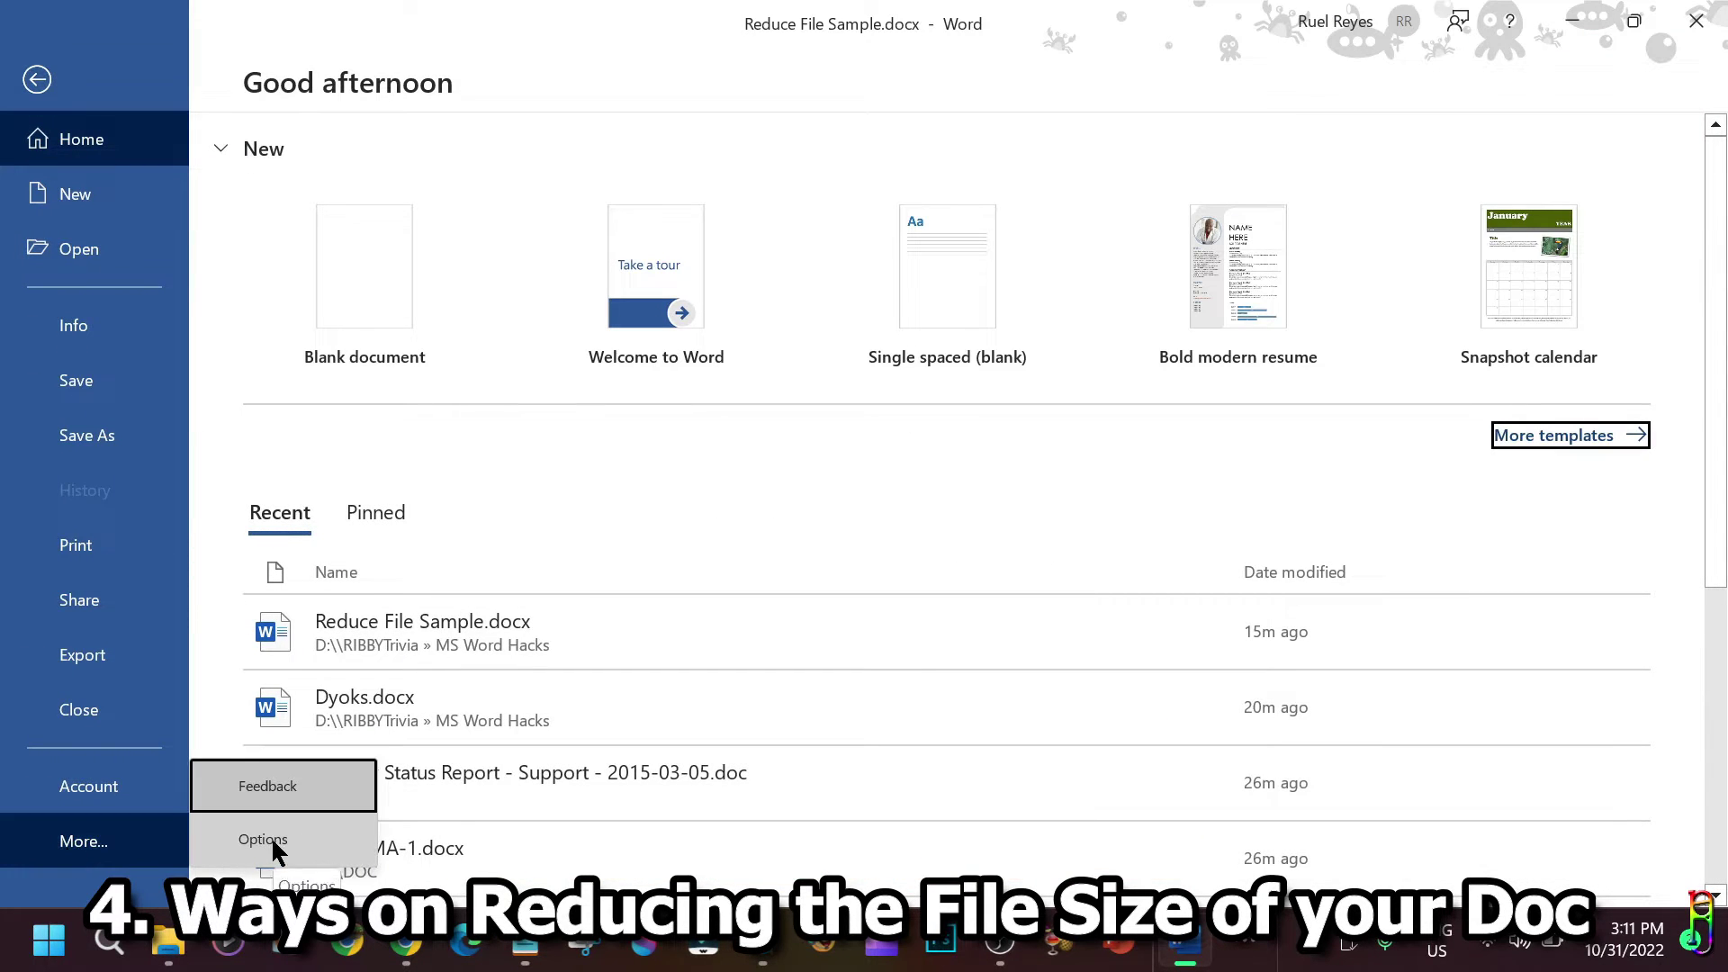
{"action": "left_click", "coordinate": [272, 838]}
{"action": "left_click", "coordinate": [376, 176]}
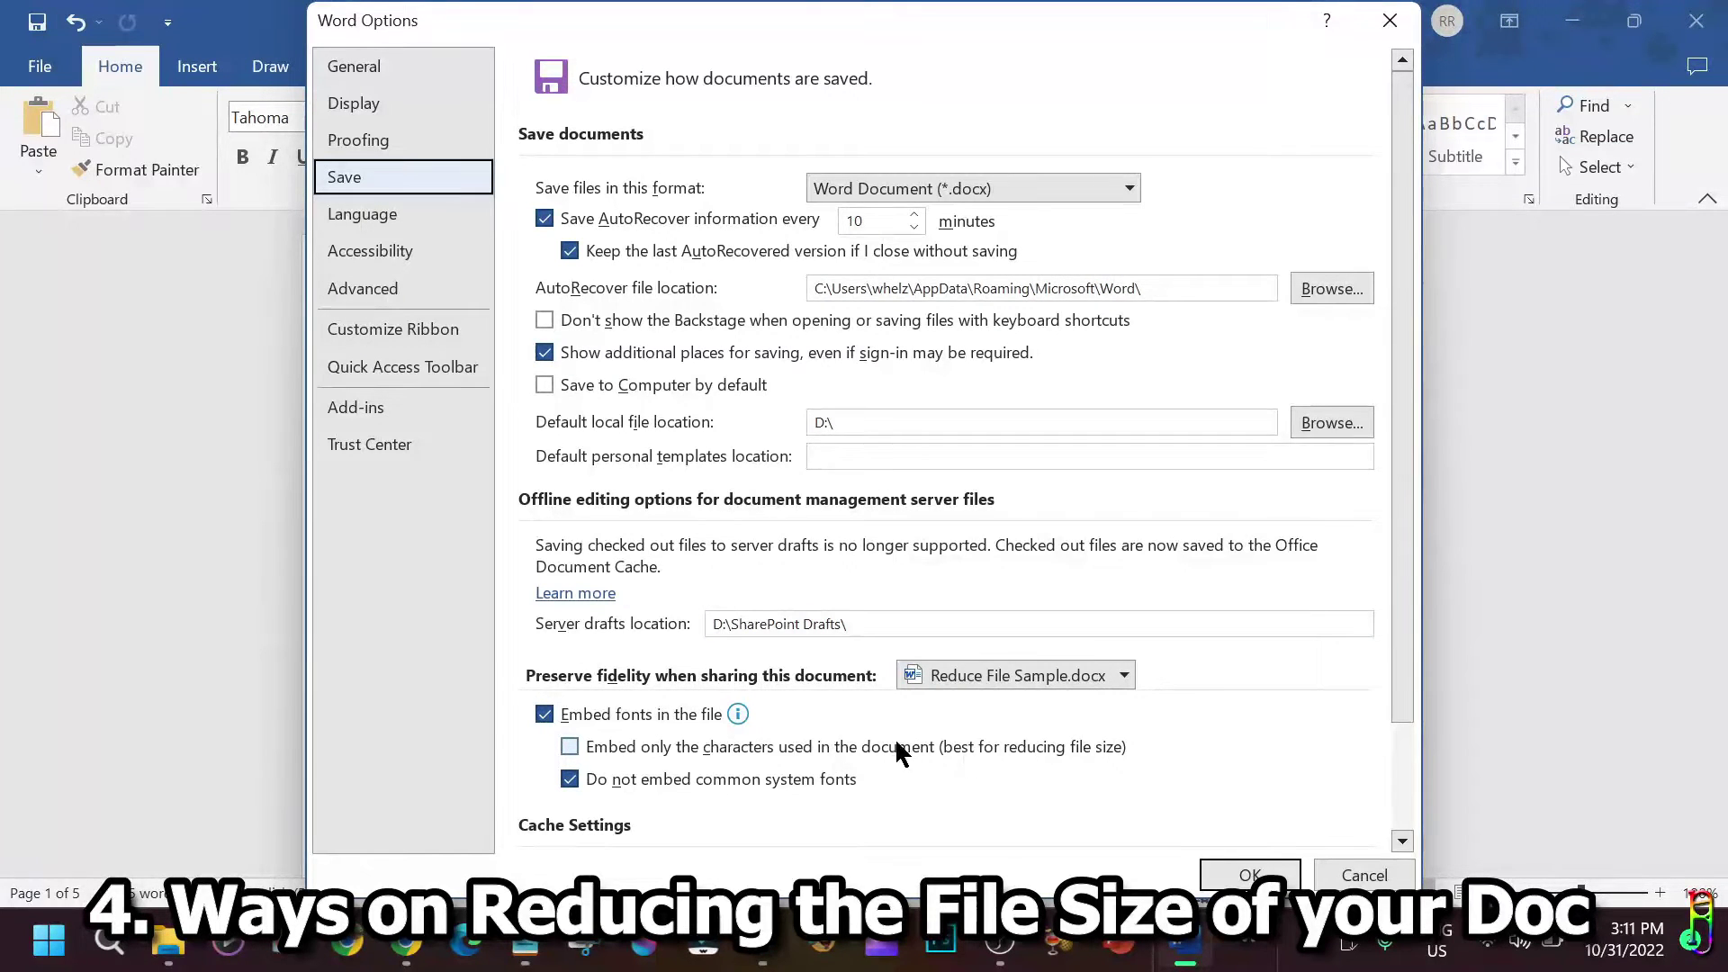
{"action": "left_click", "coordinate": [571, 749]}
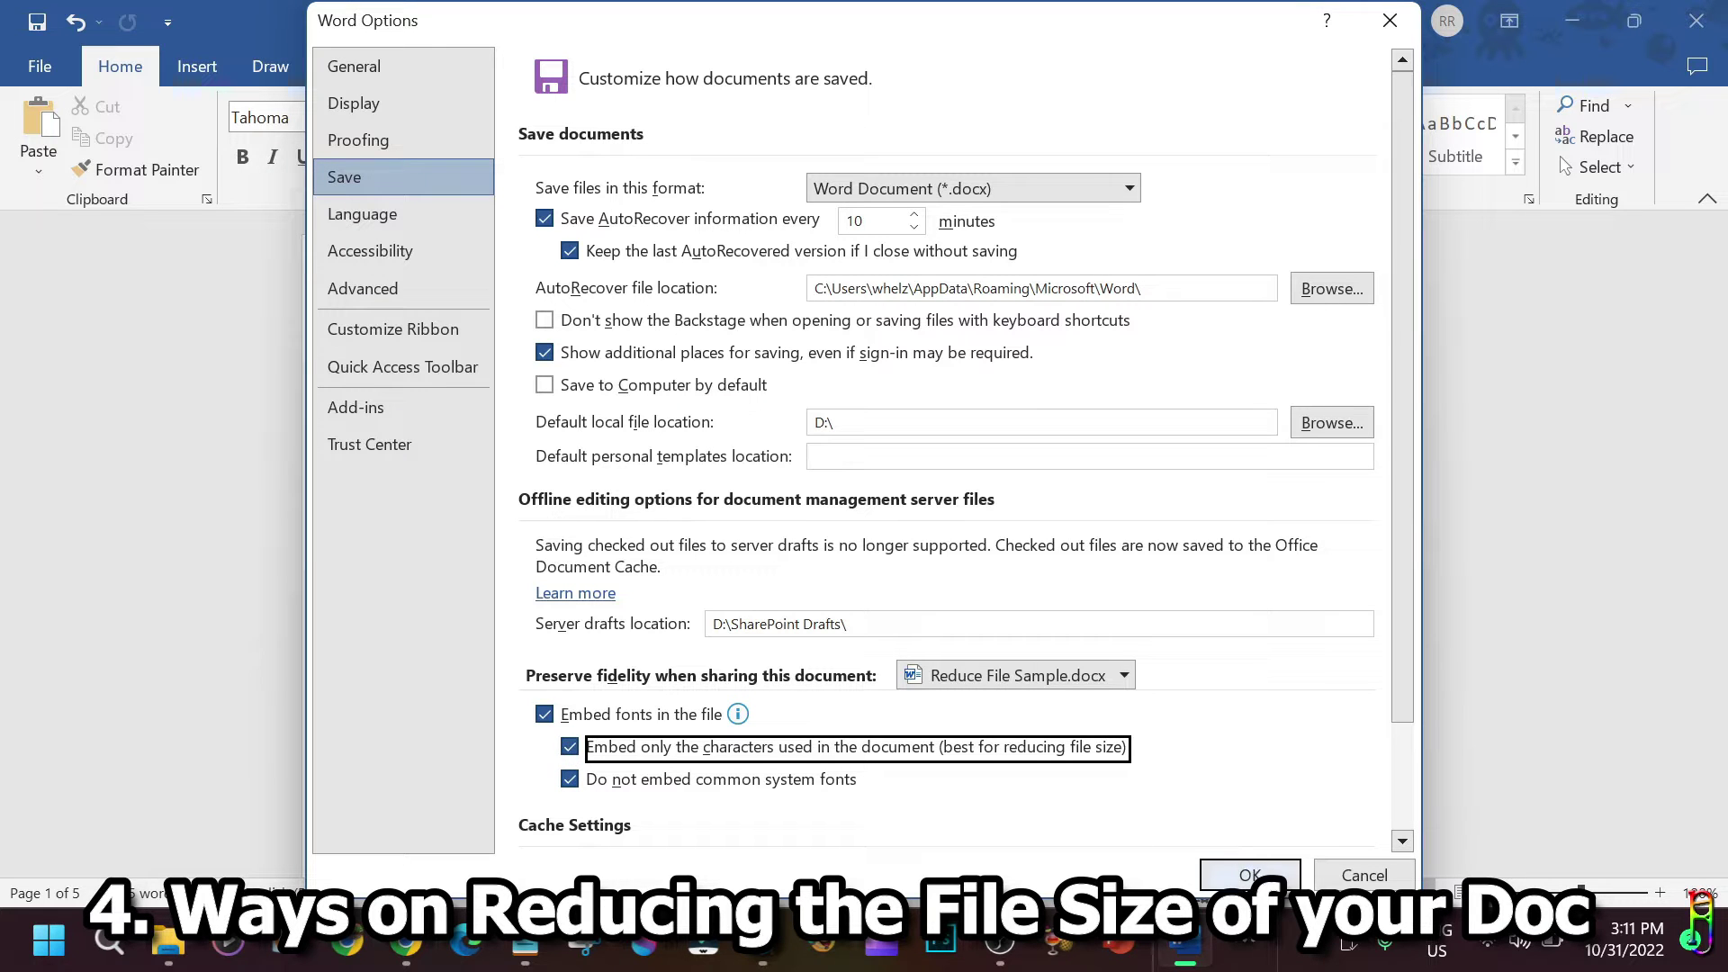
{"action": "left_click", "coordinate": [1250, 875]}
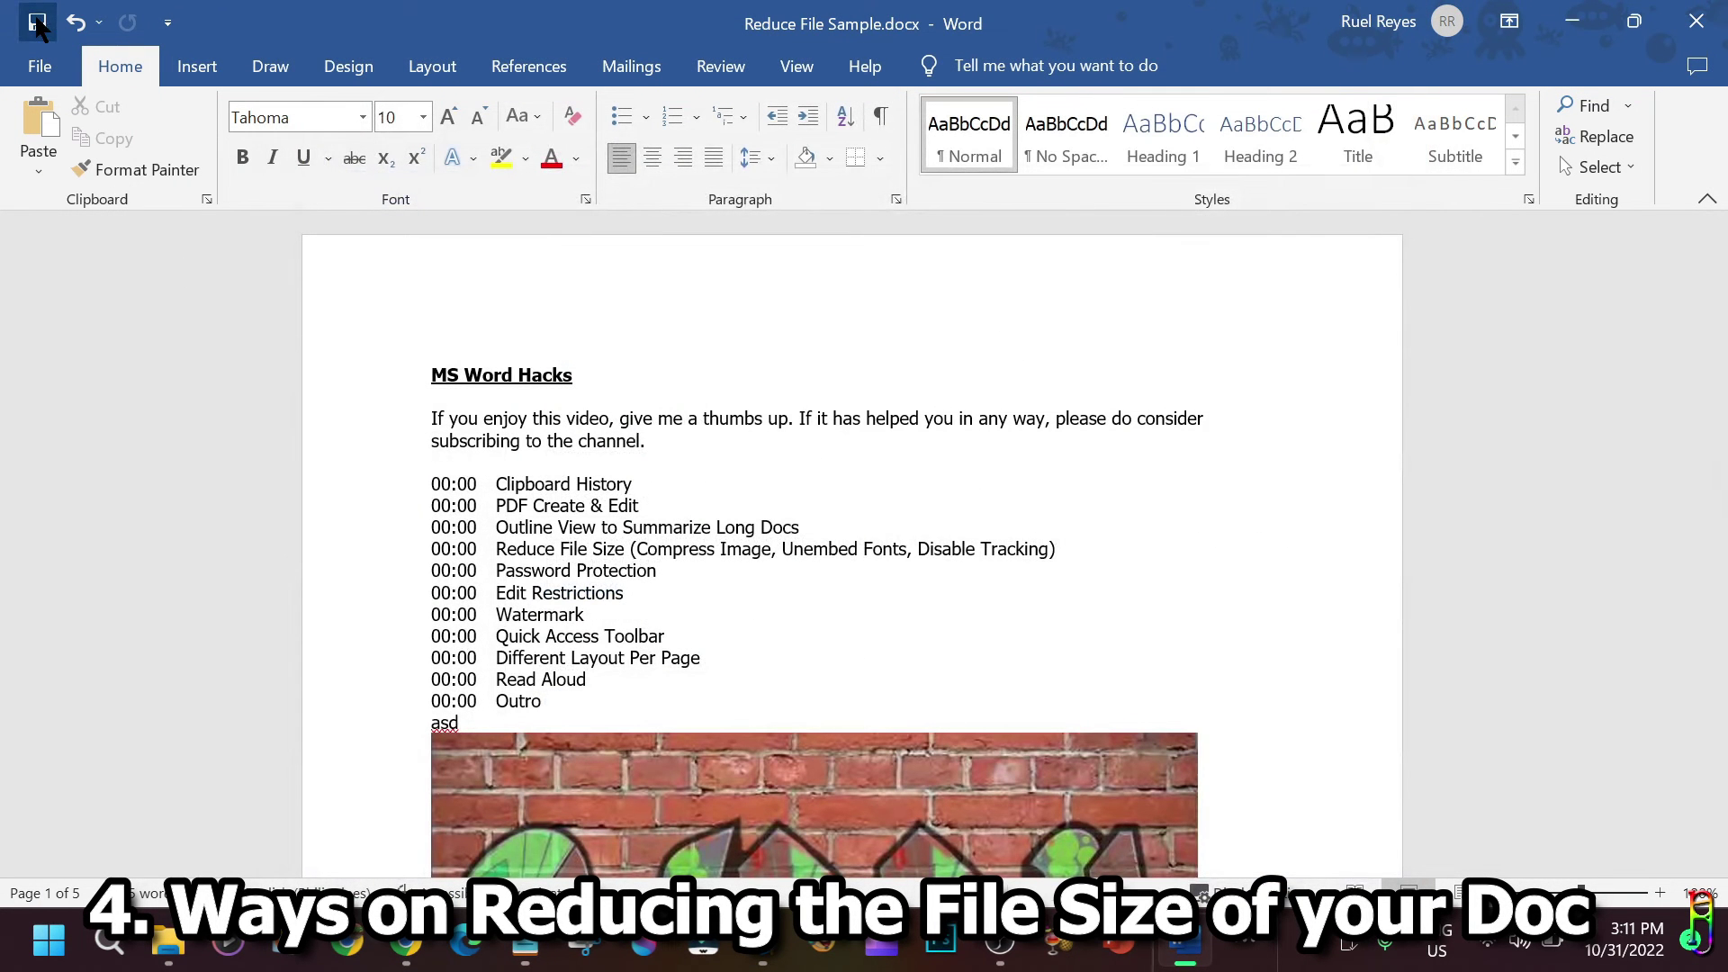
{"action": "left_click", "coordinate": [36, 24]}
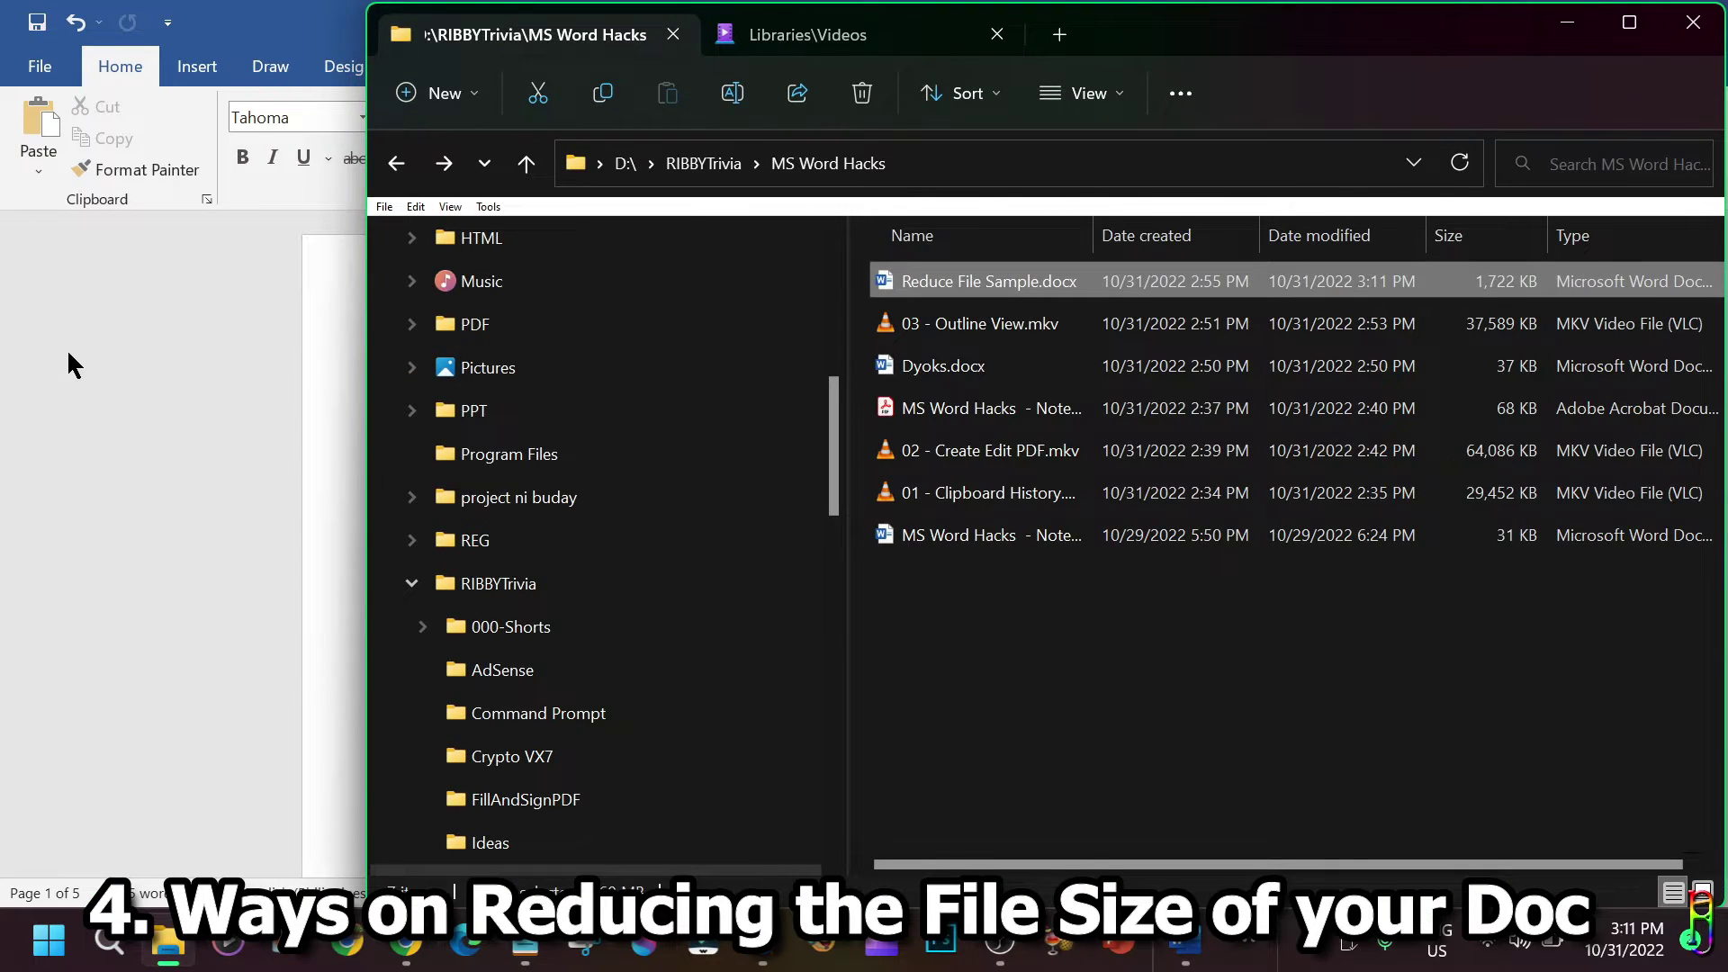
Turn off 'Embed fonts in the file' in Word Options > Save.
{"action": "left_click", "coordinate": [69, 353]}
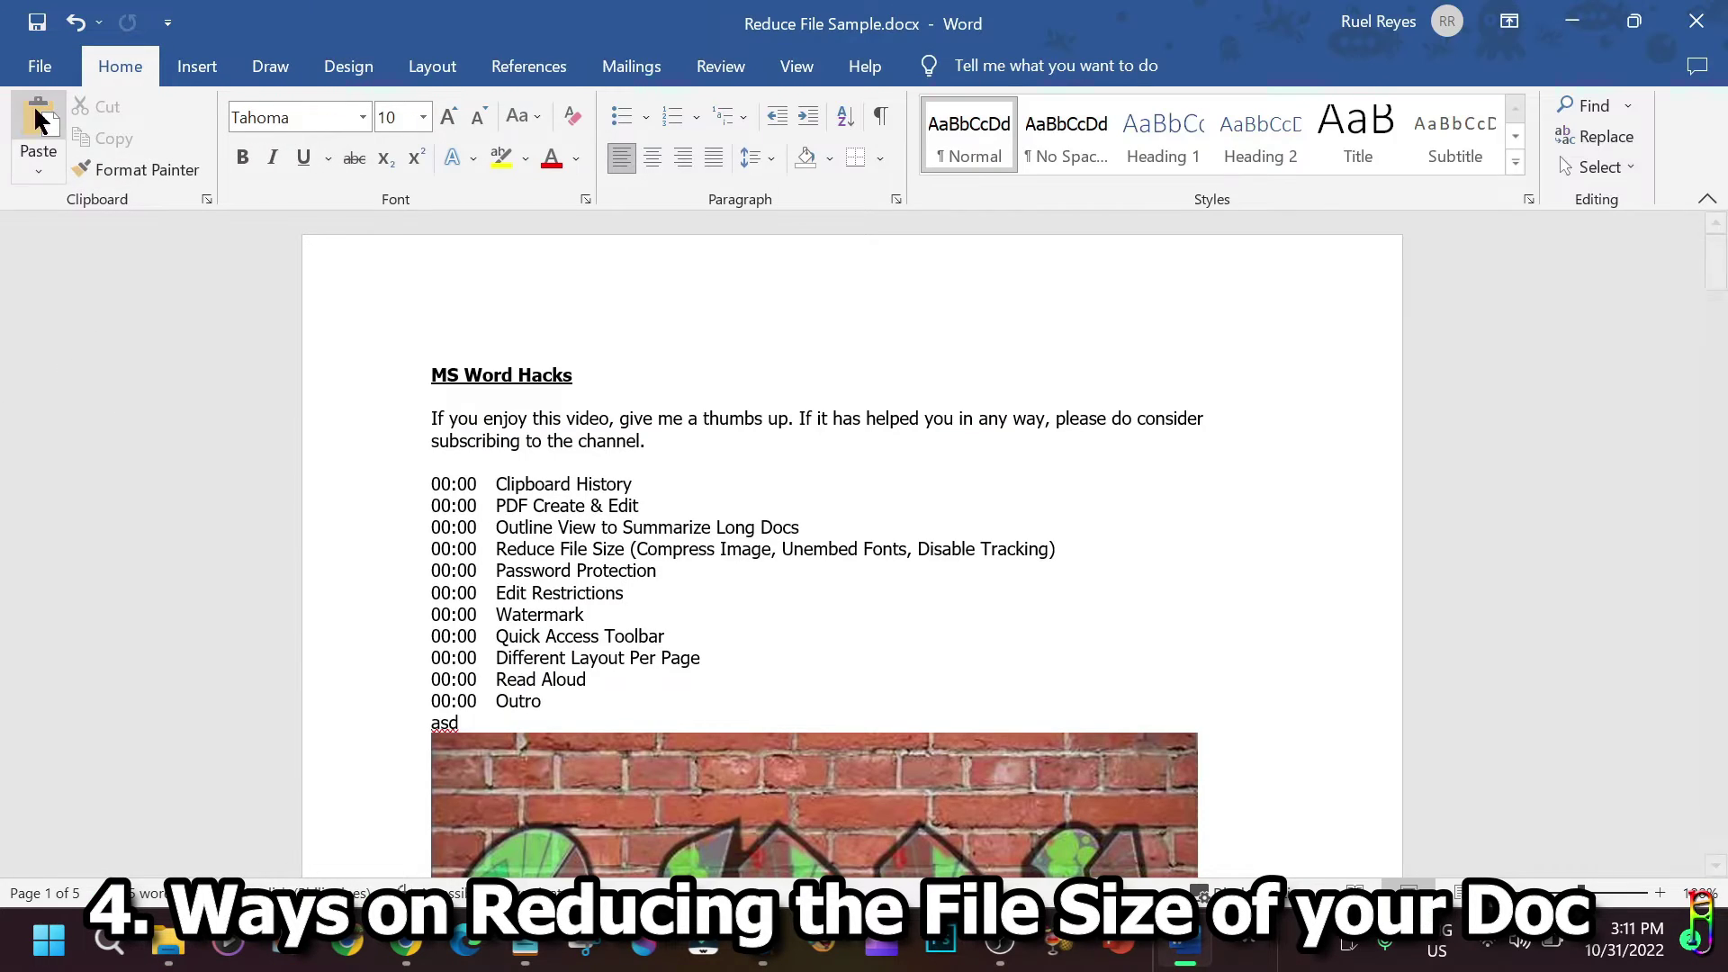
{"action": "left_click", "coordinate": [38, 68]}
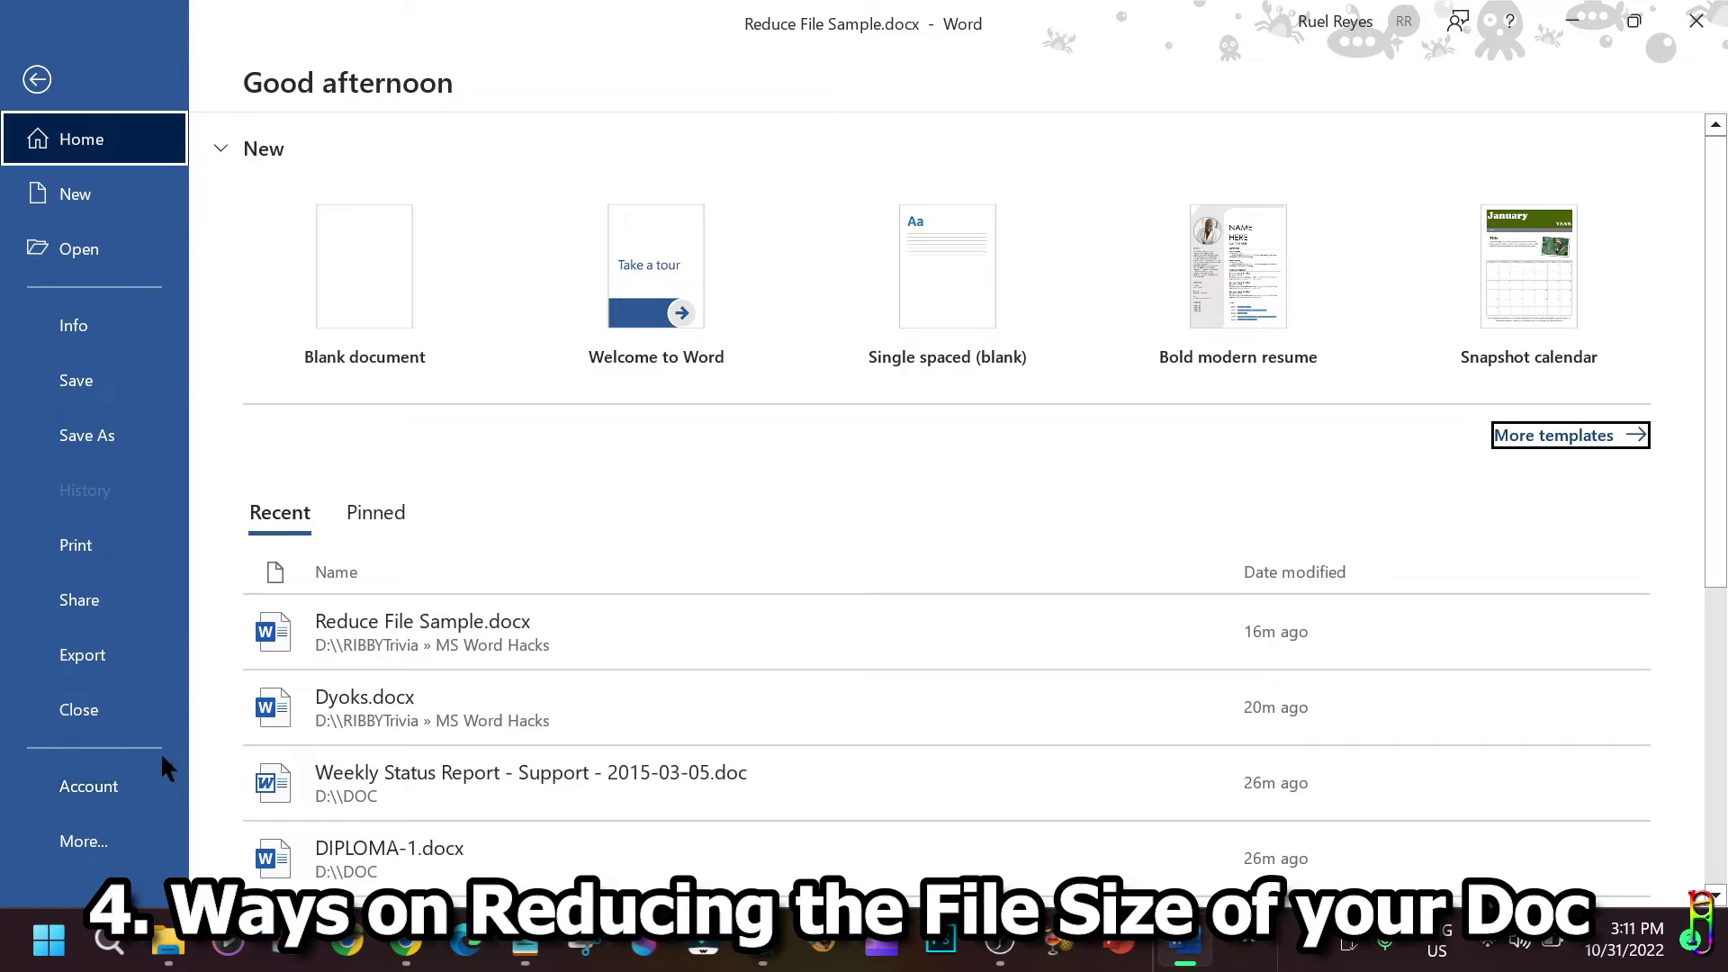
{"action": "left_click", "coordinate": [79, 855]}
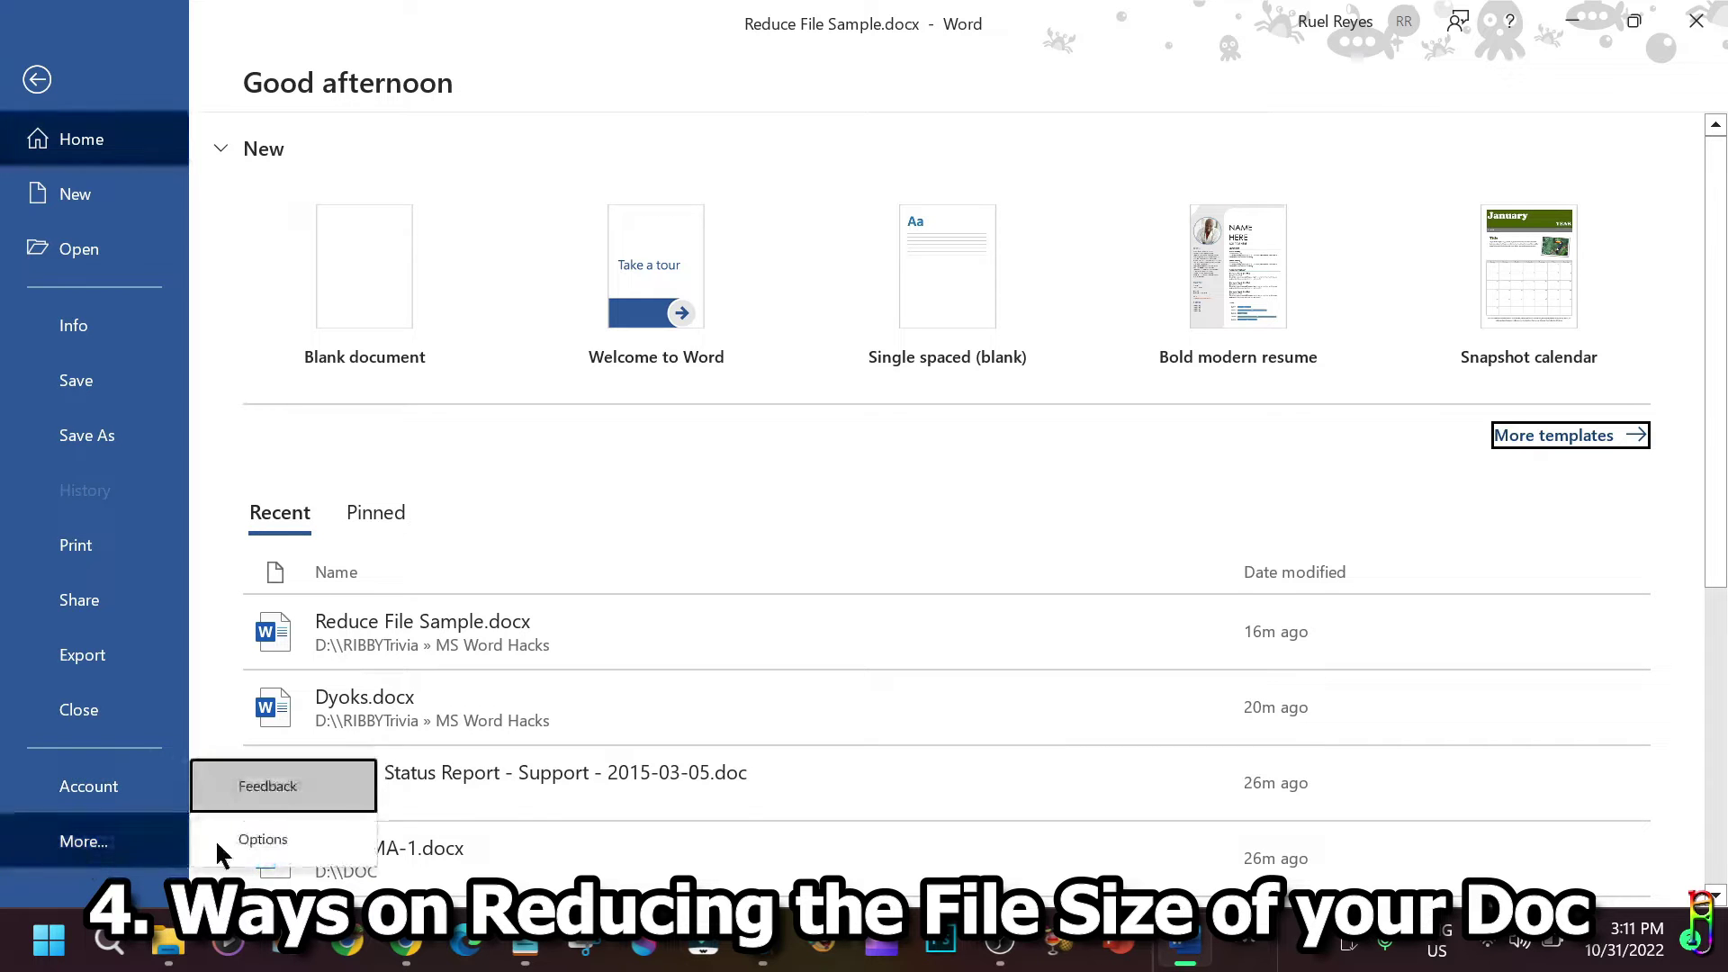
{"action": "left_click", "coordinate": [311, 849]}
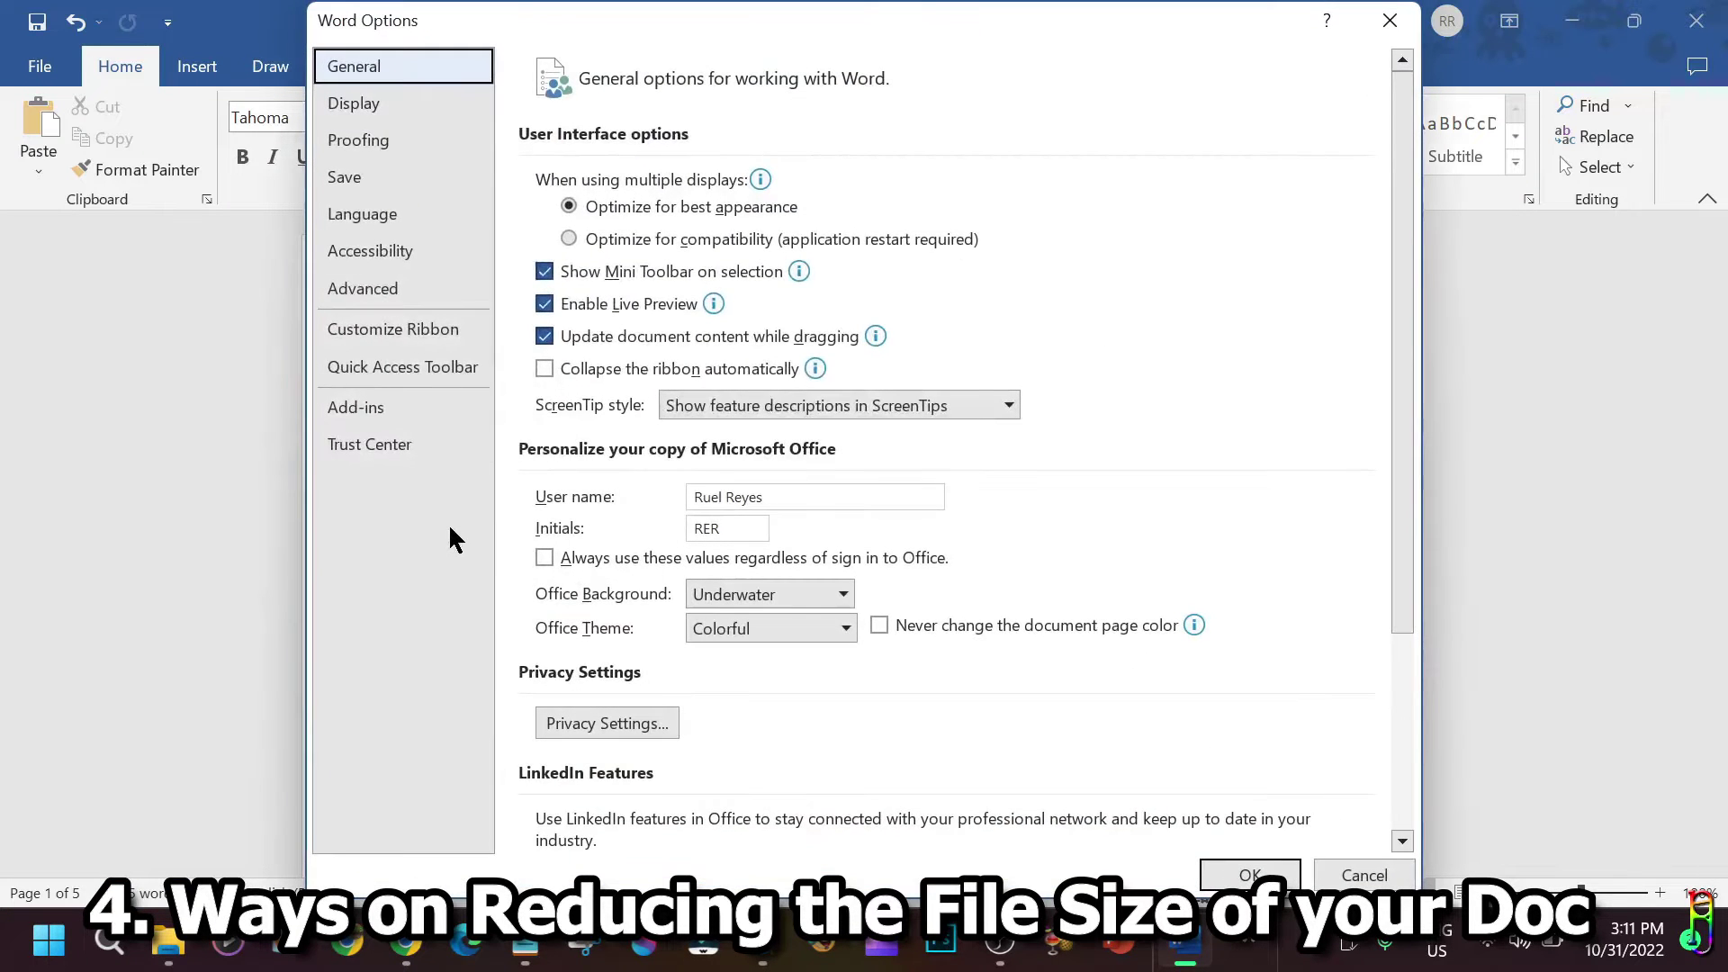
{"action": "left_click", "coordinate": [378, 180]}
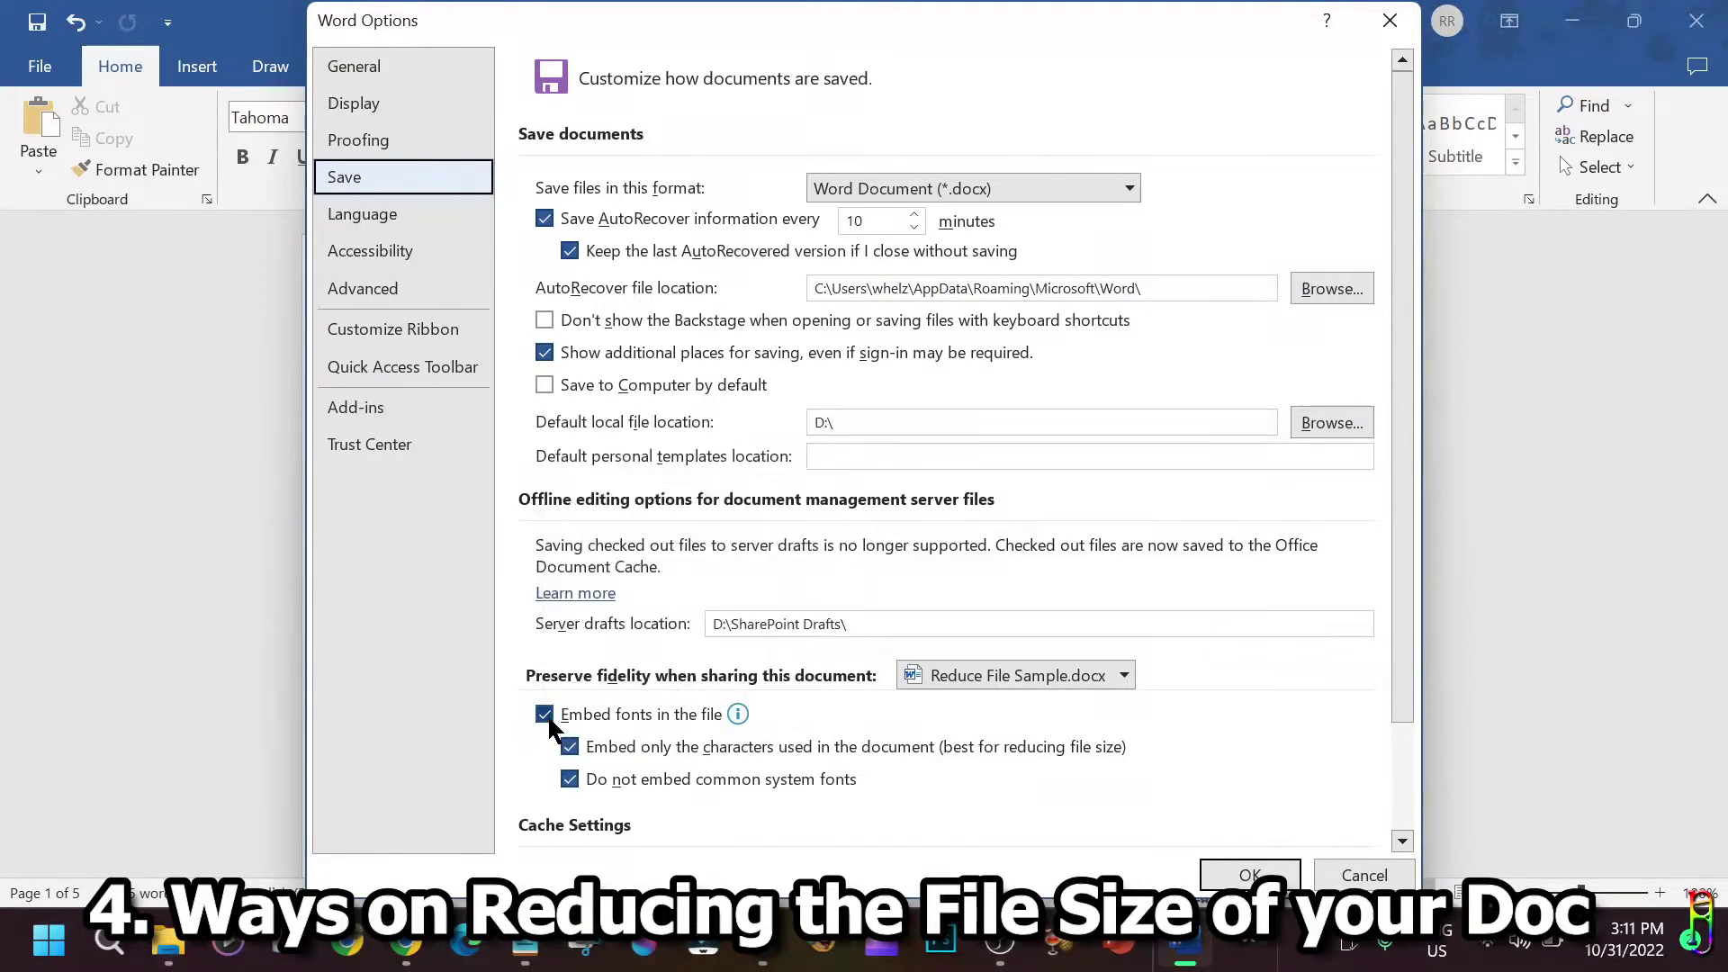
{"action": "left_click", "coordinate": [545, 715]}
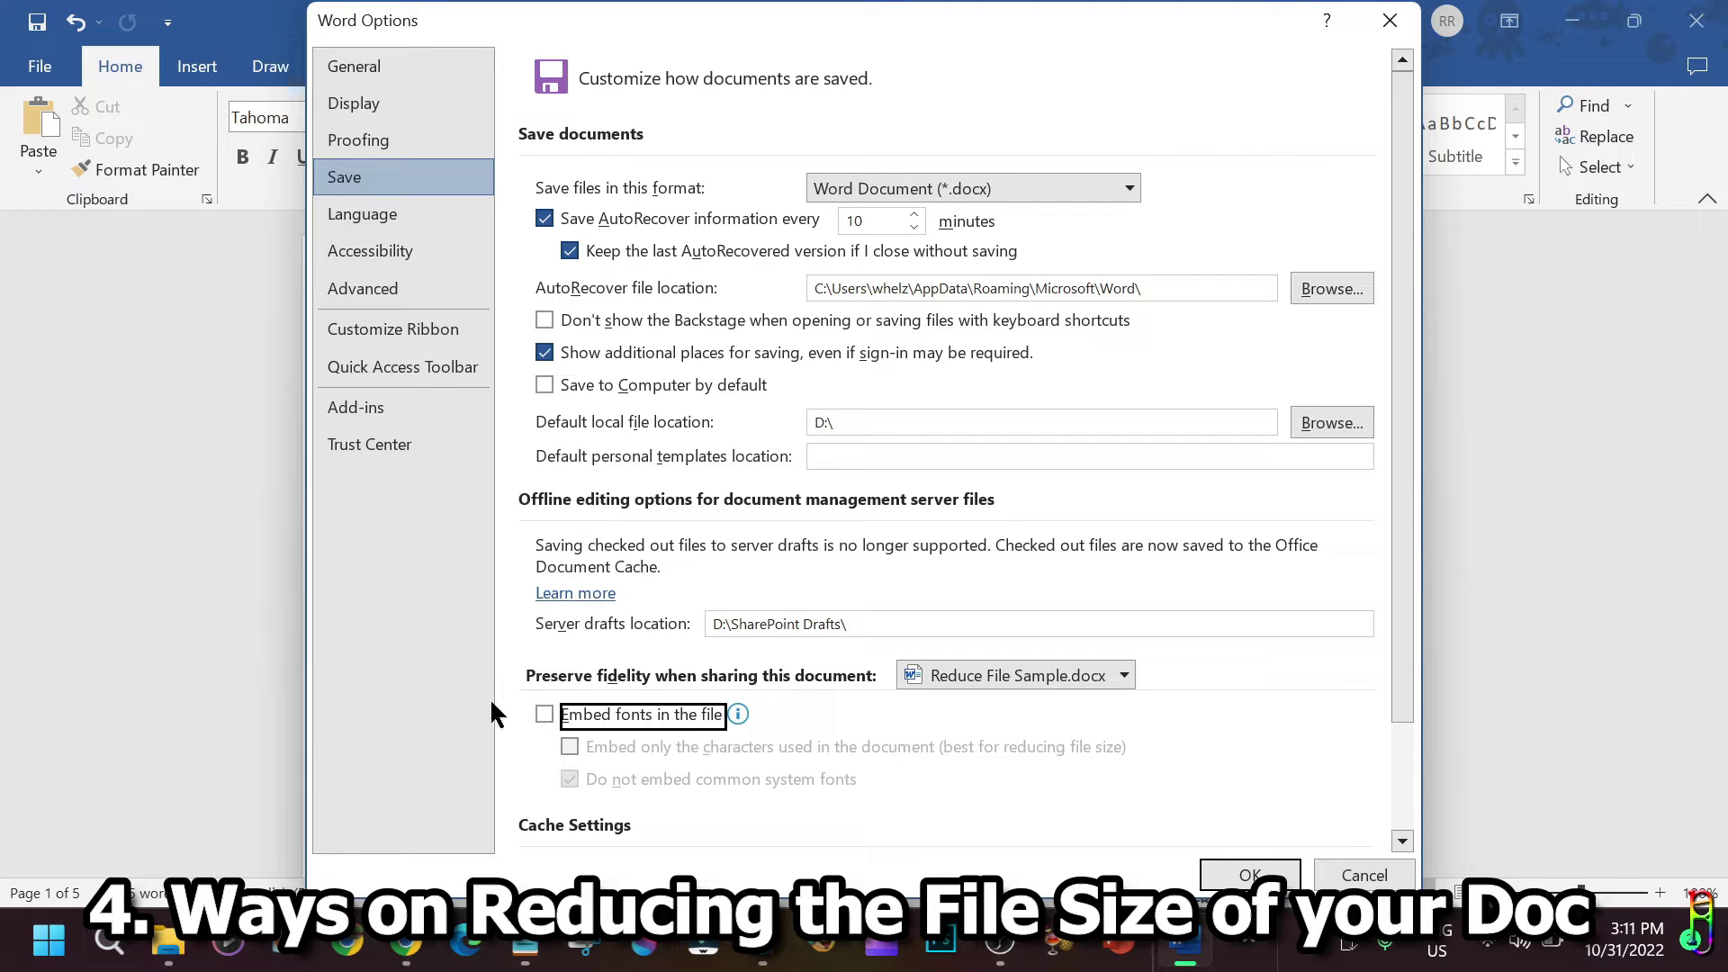
{"action": "left_click", "coordinate": [1245, 875]}
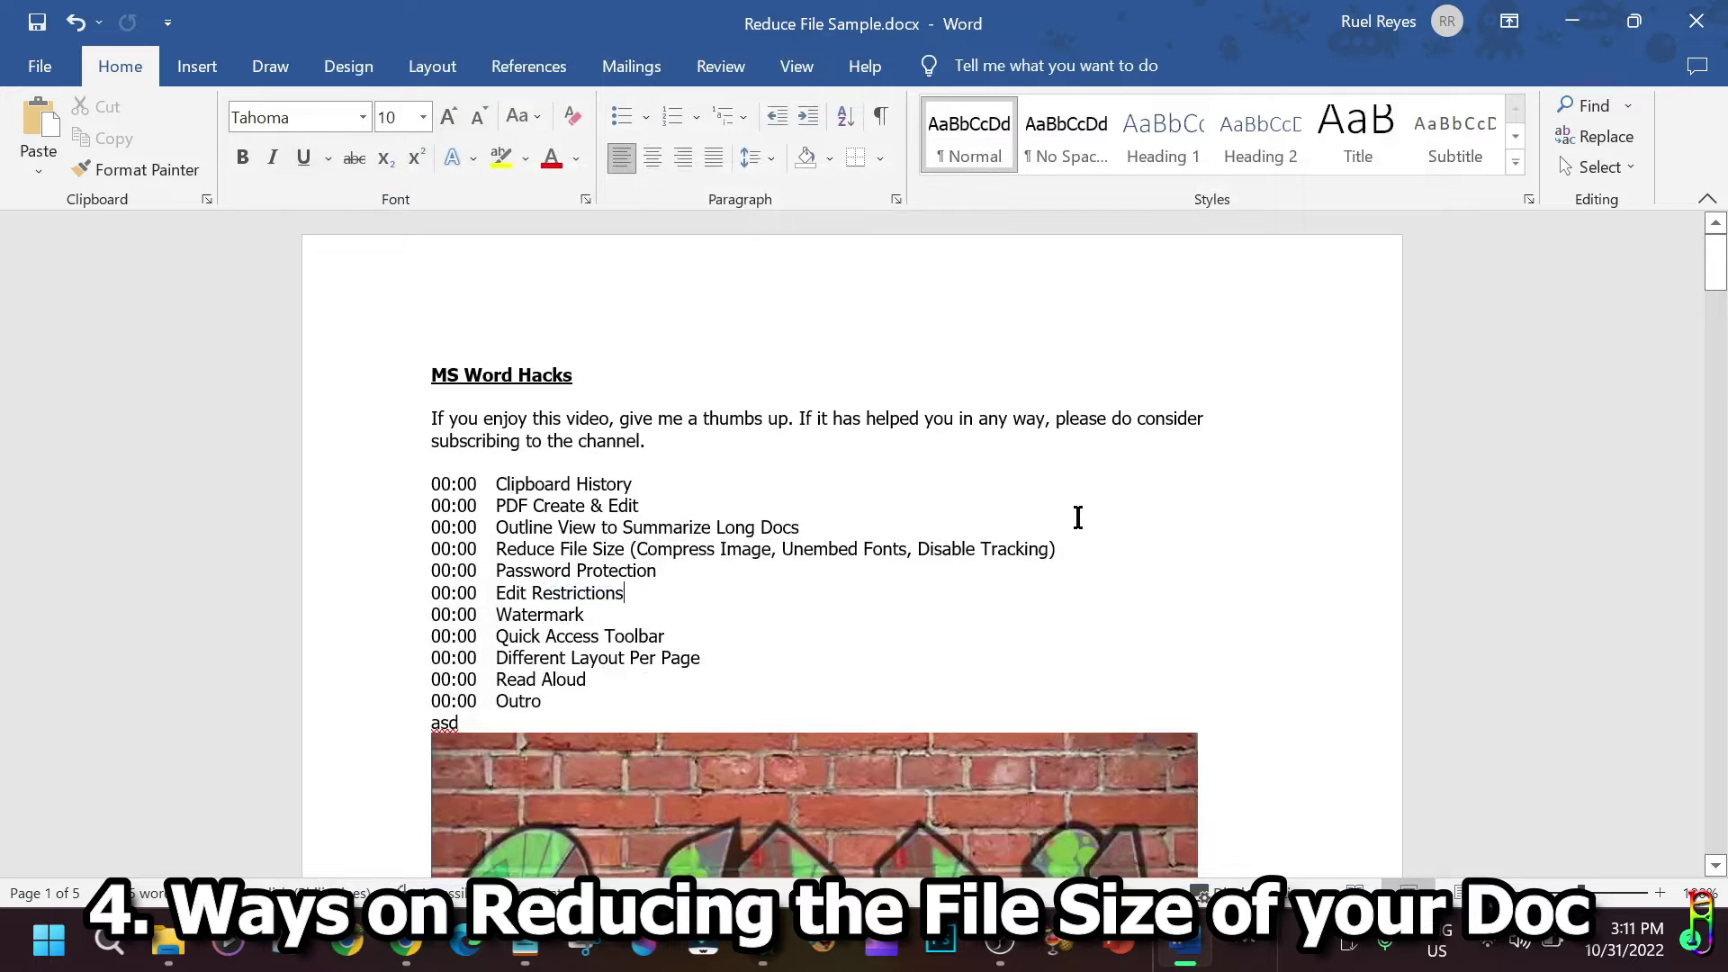
Save the document and confirm in File Explorer that Reduce File Sample.docx is now 108 KB.
{"action": "left_click", "coordinate": [37, 22]}
{"action": "left_click", "coordinate": [173, 947]}
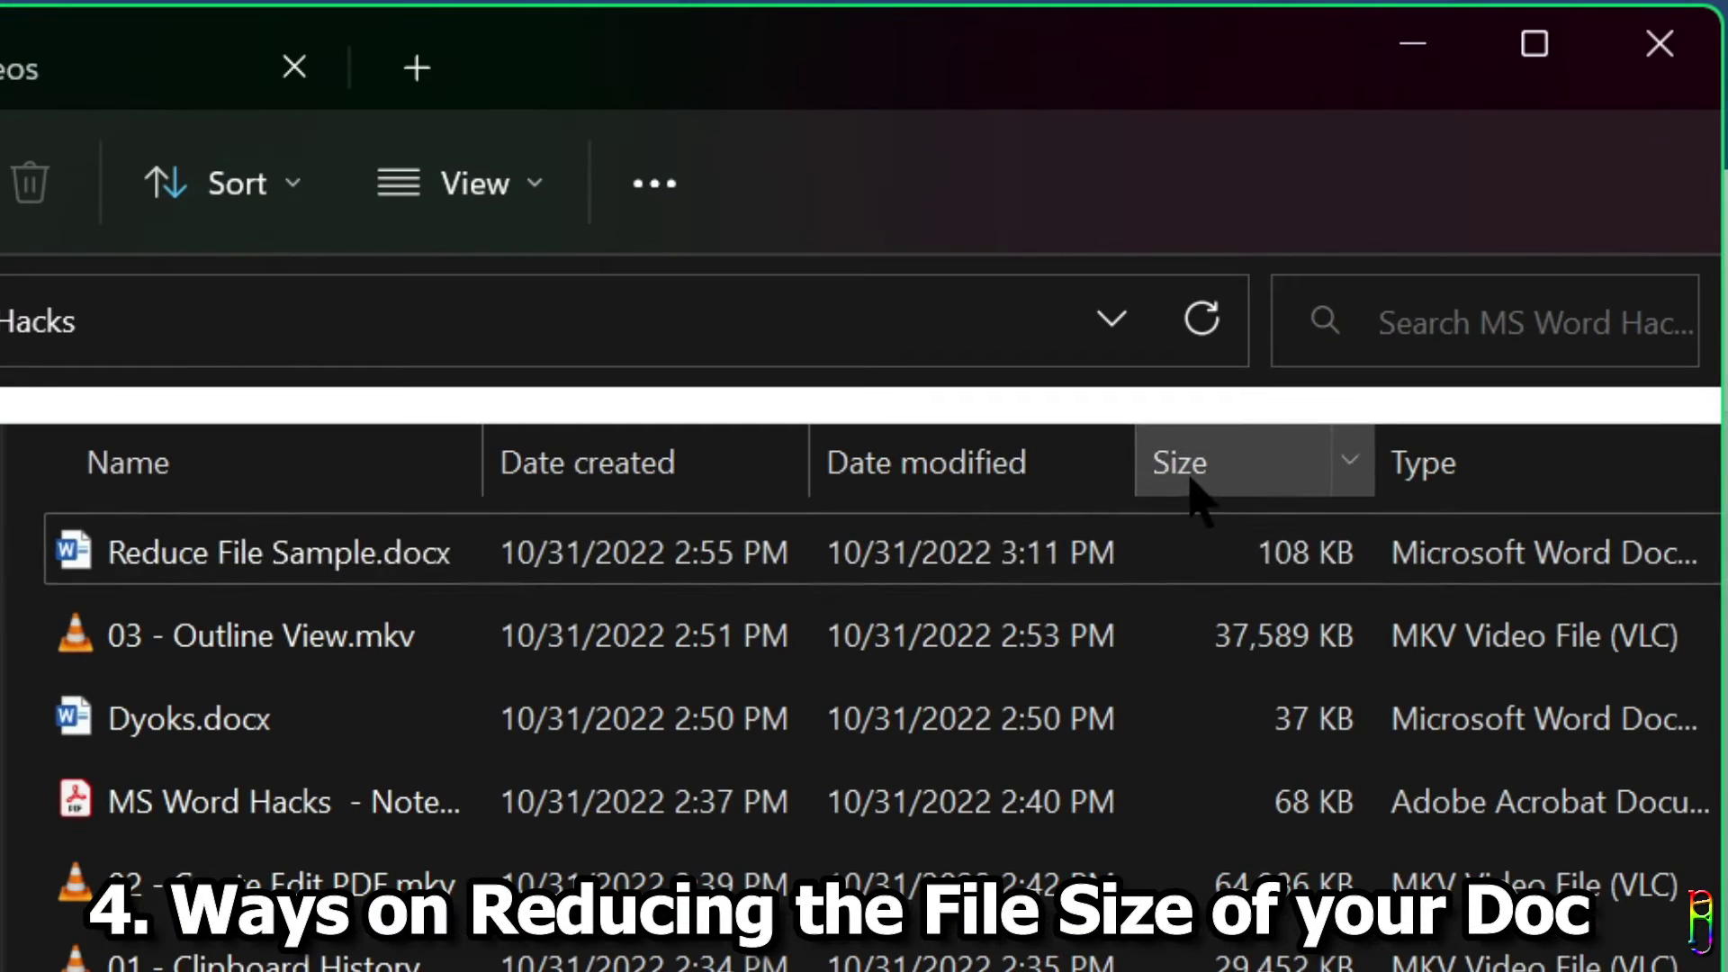
{"action": "left_click", "coordinate": [482, 567]}
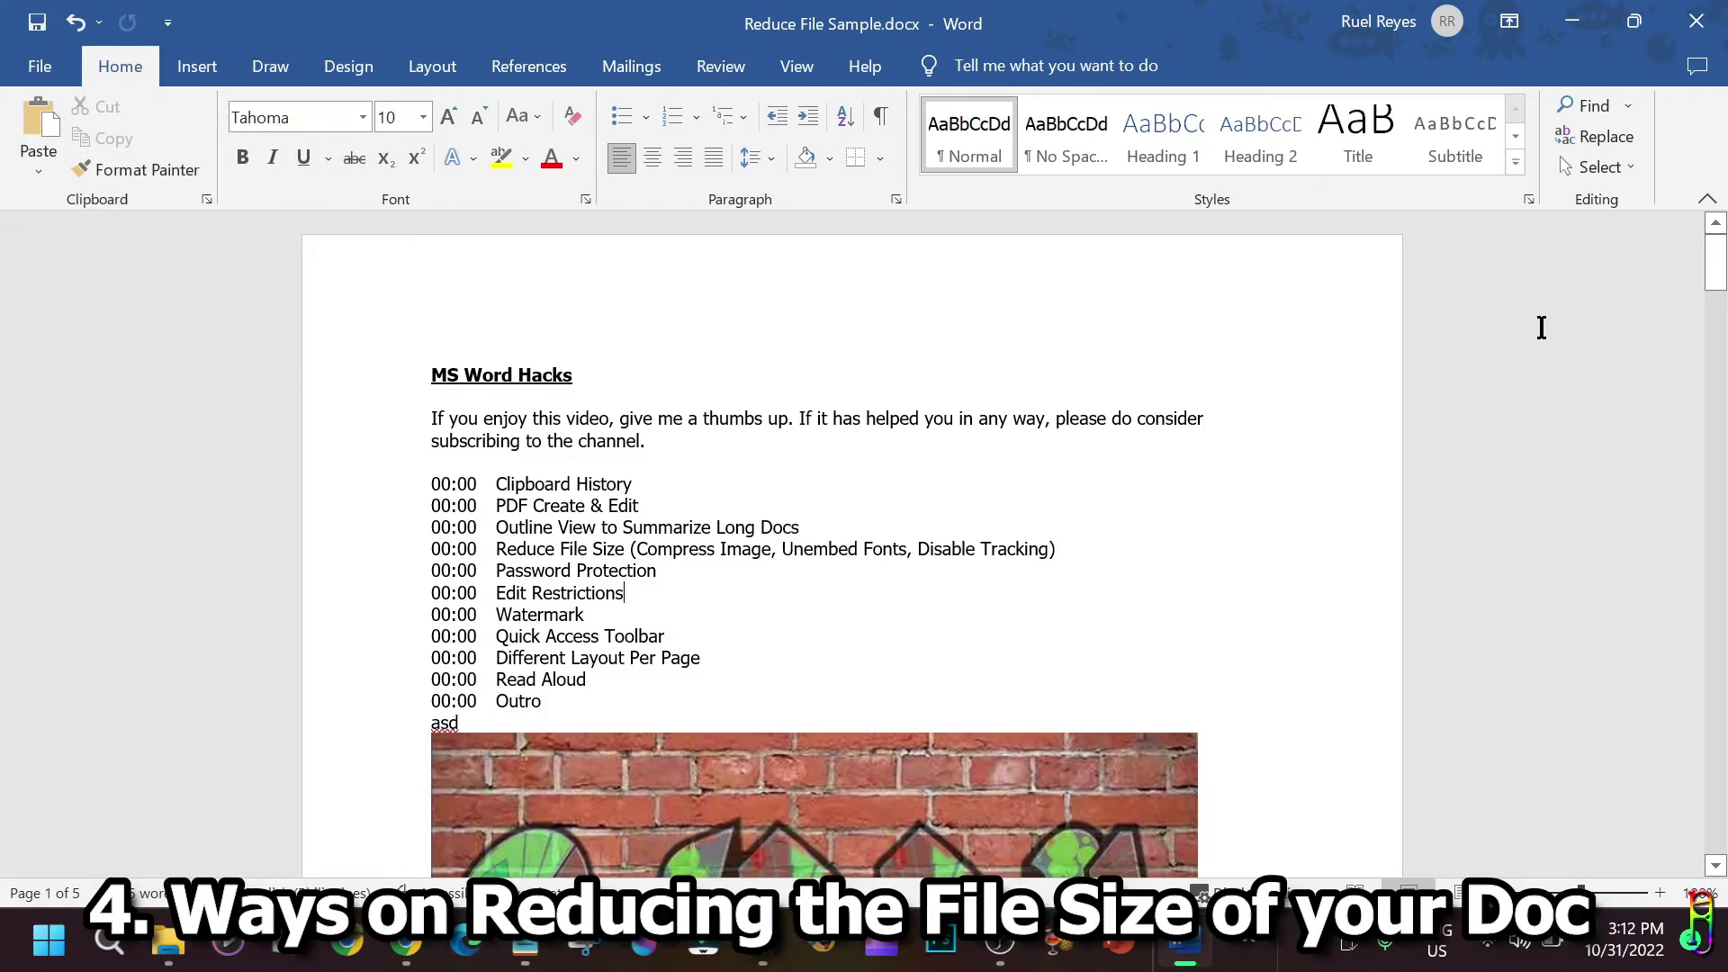
Encrypt MS Word Hacks - Notes.docx with a password, entered and confirmed via Protect Document.
{"action": "key", "text": "ctrl+Home"}
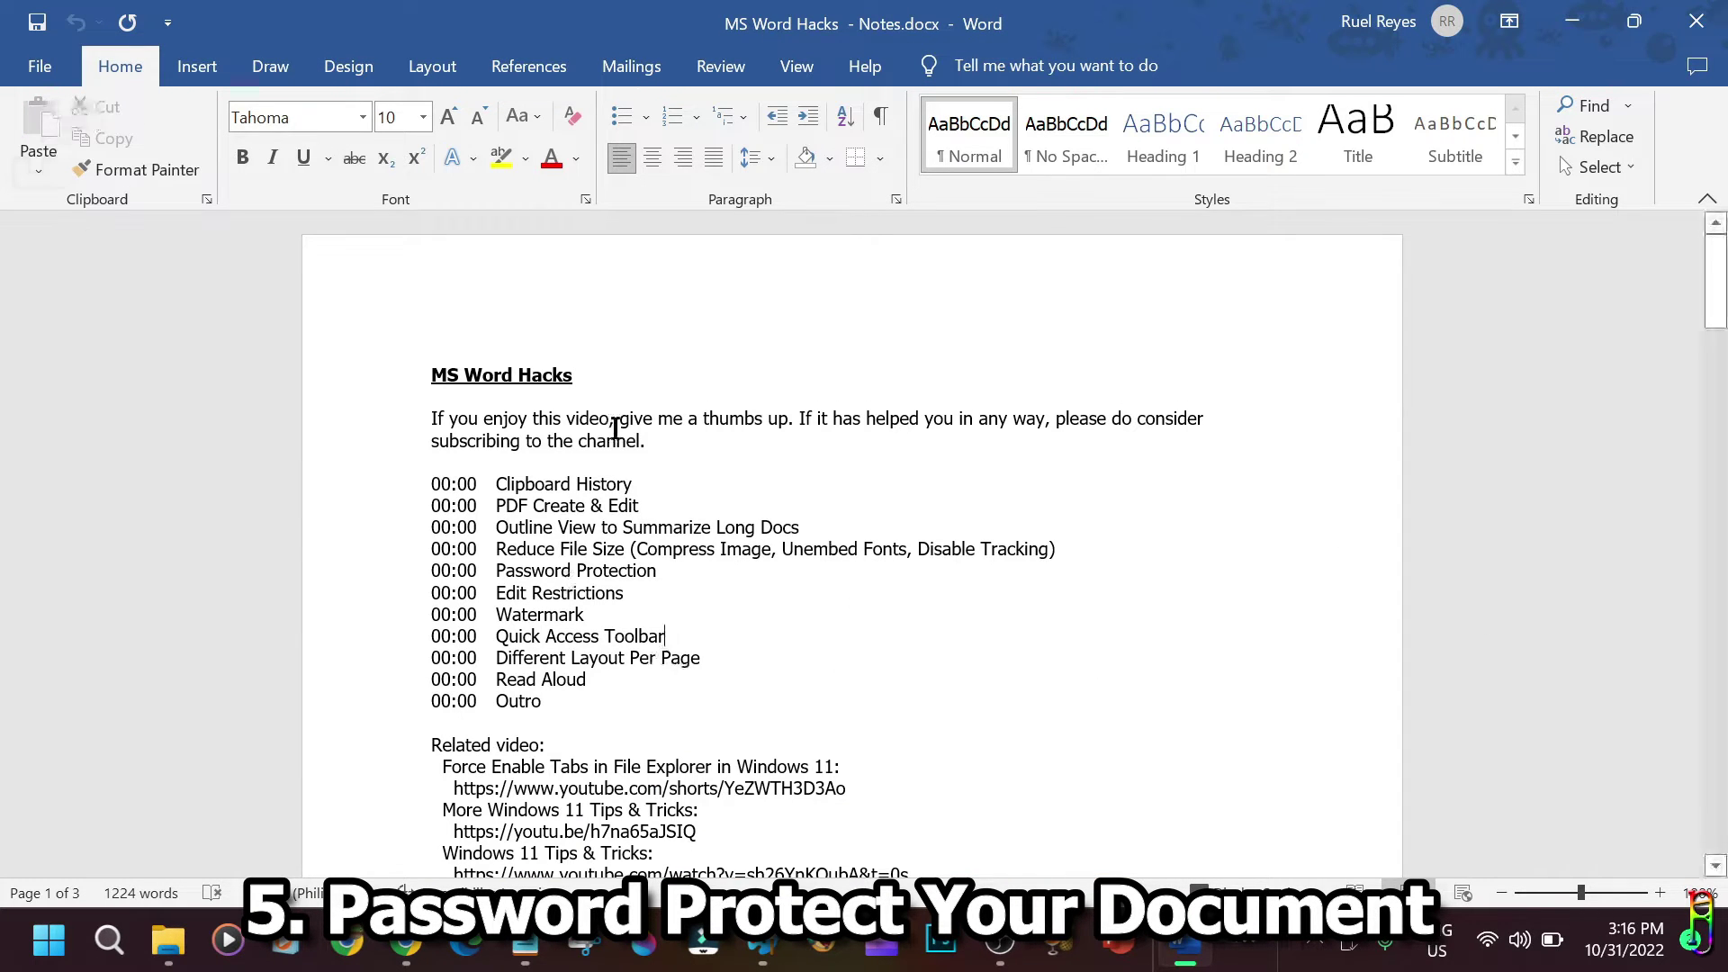
{"action": "left_click", "coordinate": [36, 68]}
{"action": "left_click", "coordinate": [104, 333]}
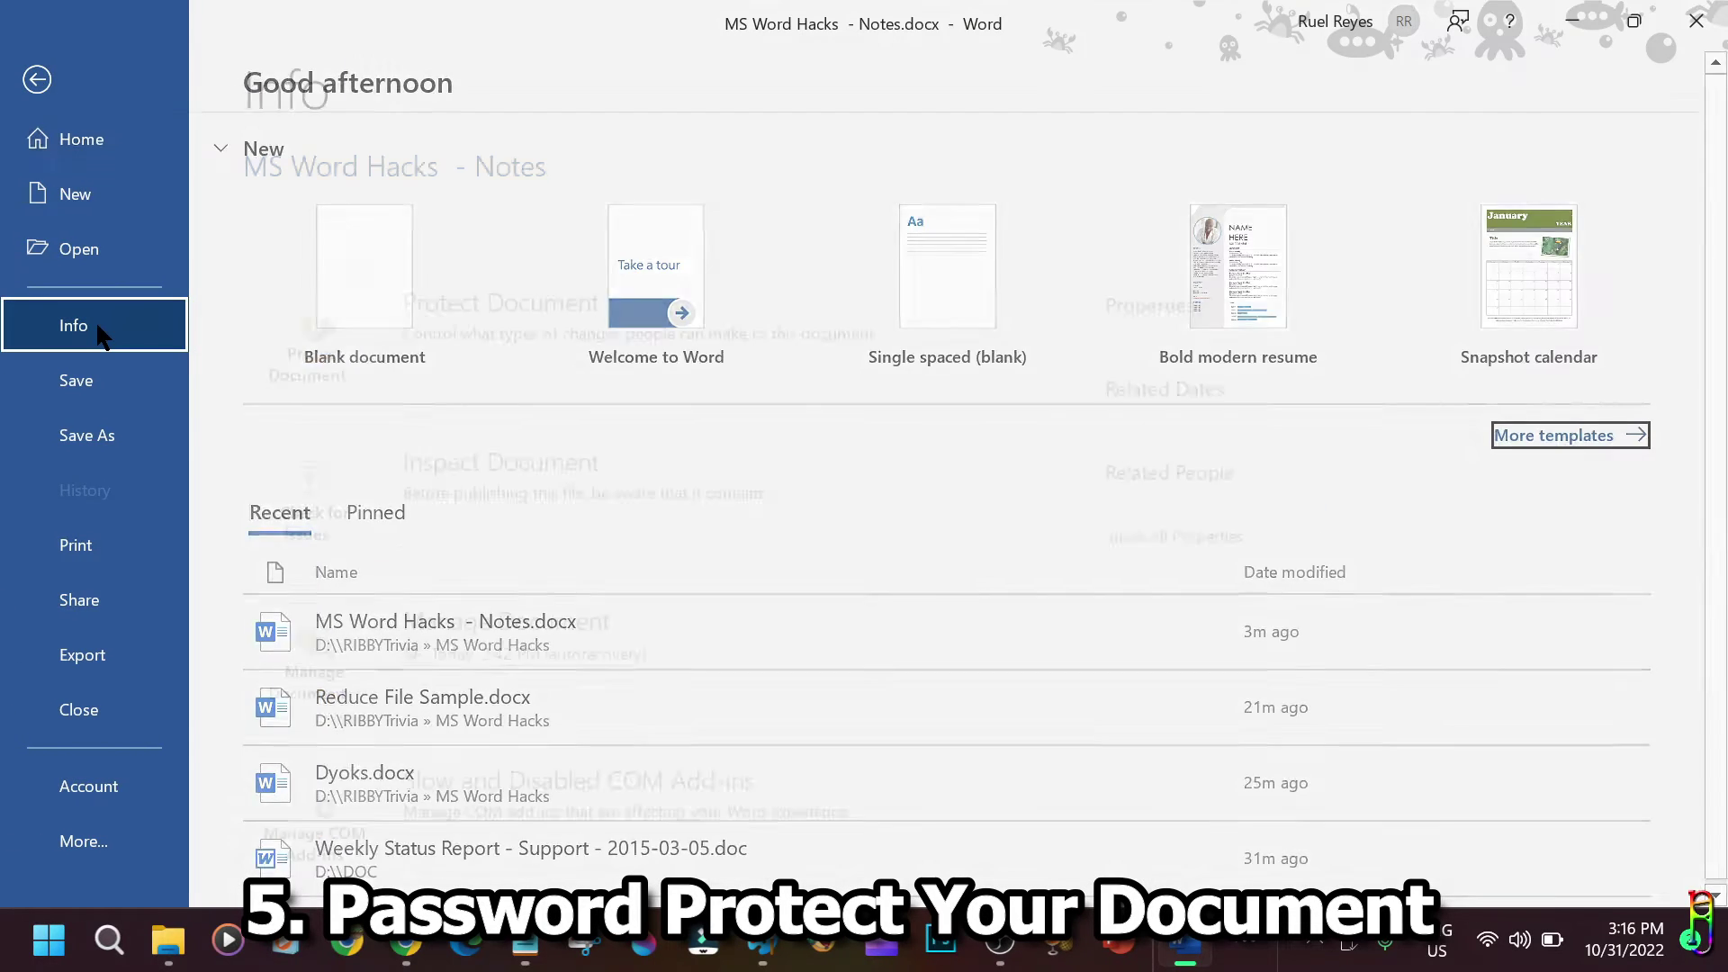
{"action": "left_click", "coordinate": [340, 387]}
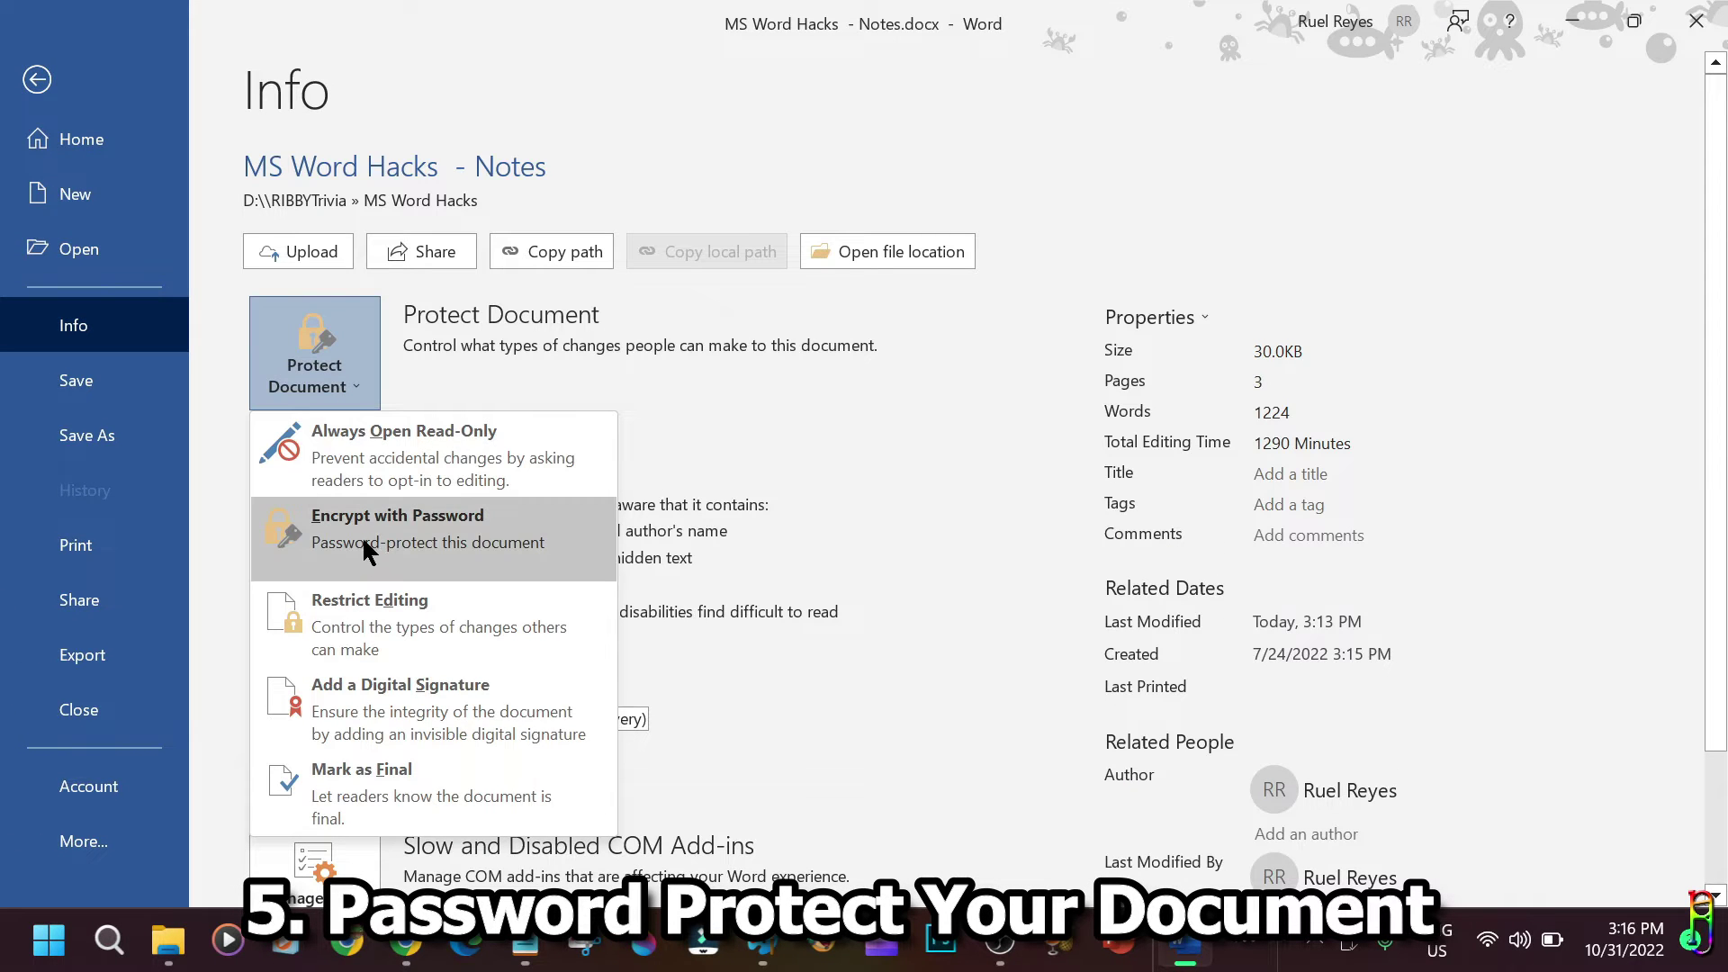
{"action": "left_click", "coordinate": [394, 537]}
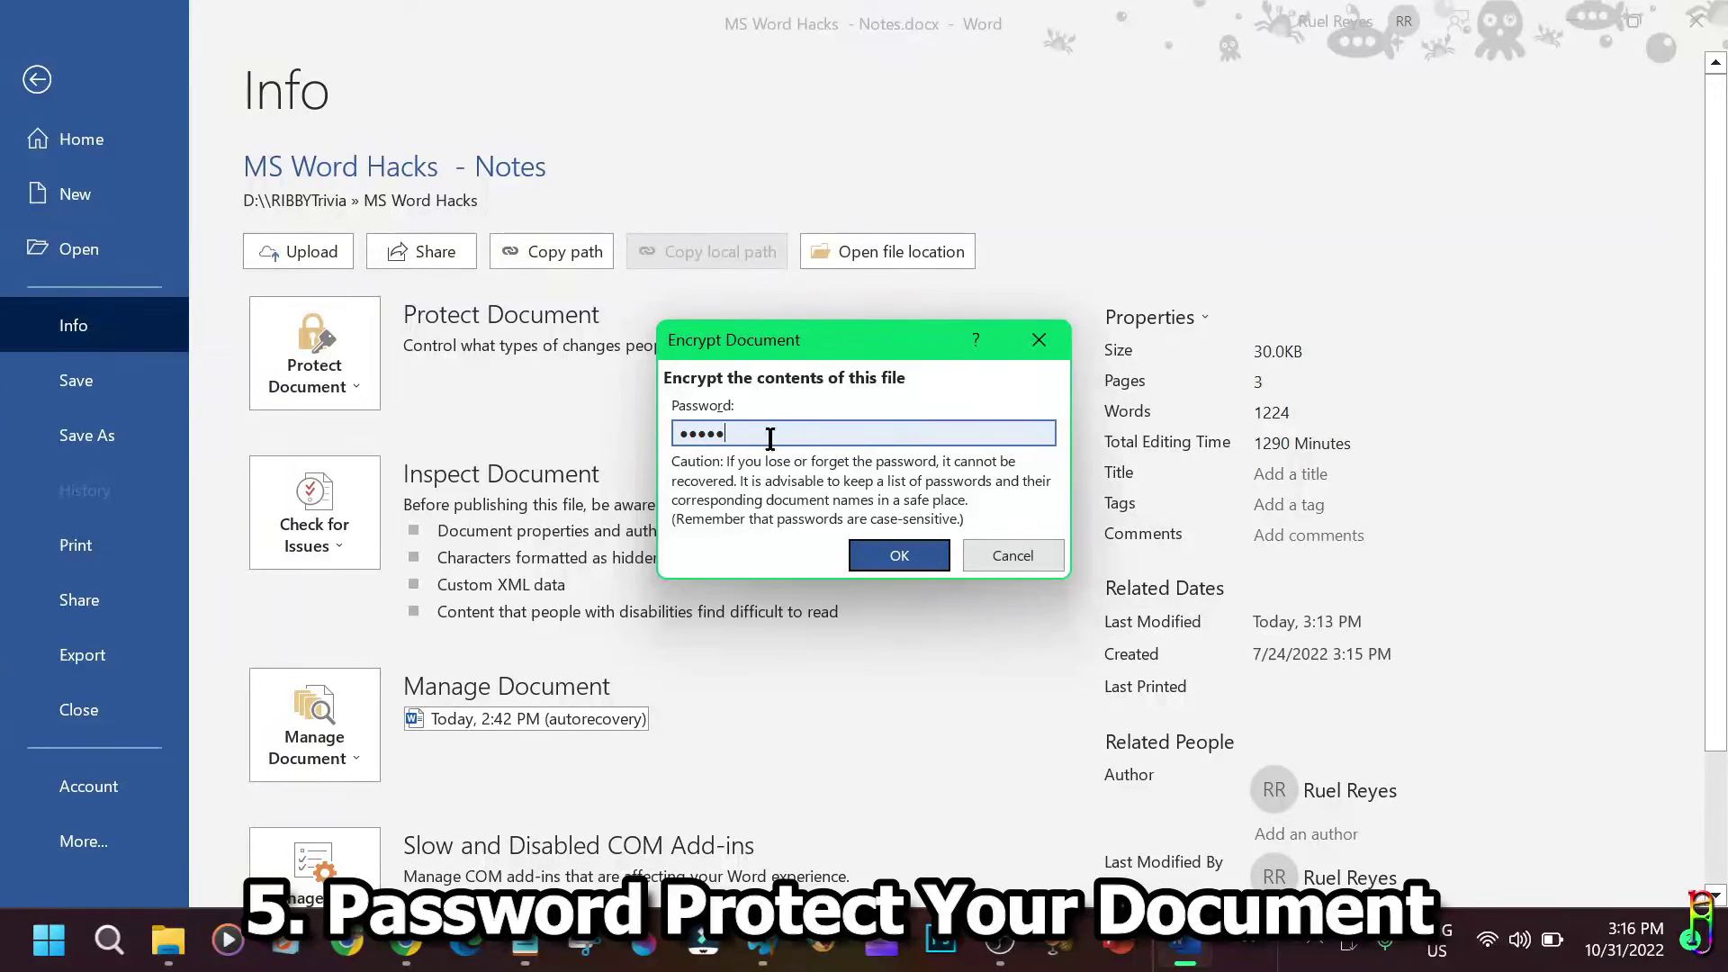
{"action": "left_click", "coordinate": [884, 553]}
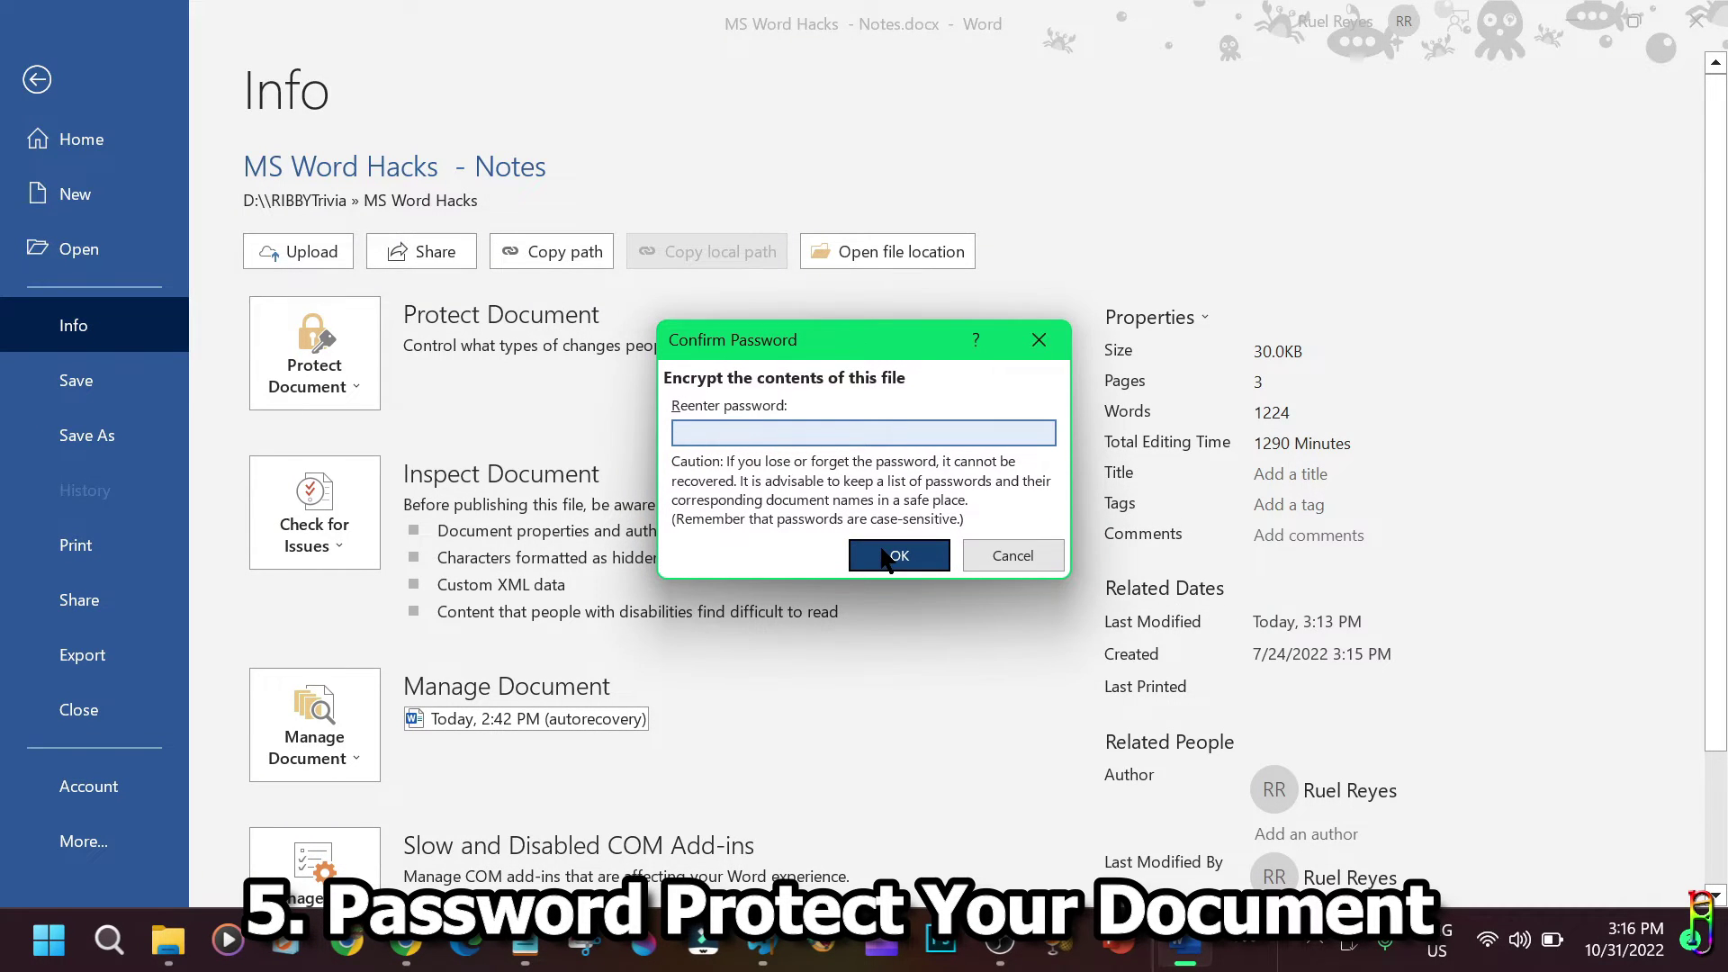
{"action": "left_click", "coordinate": [898, 556]}
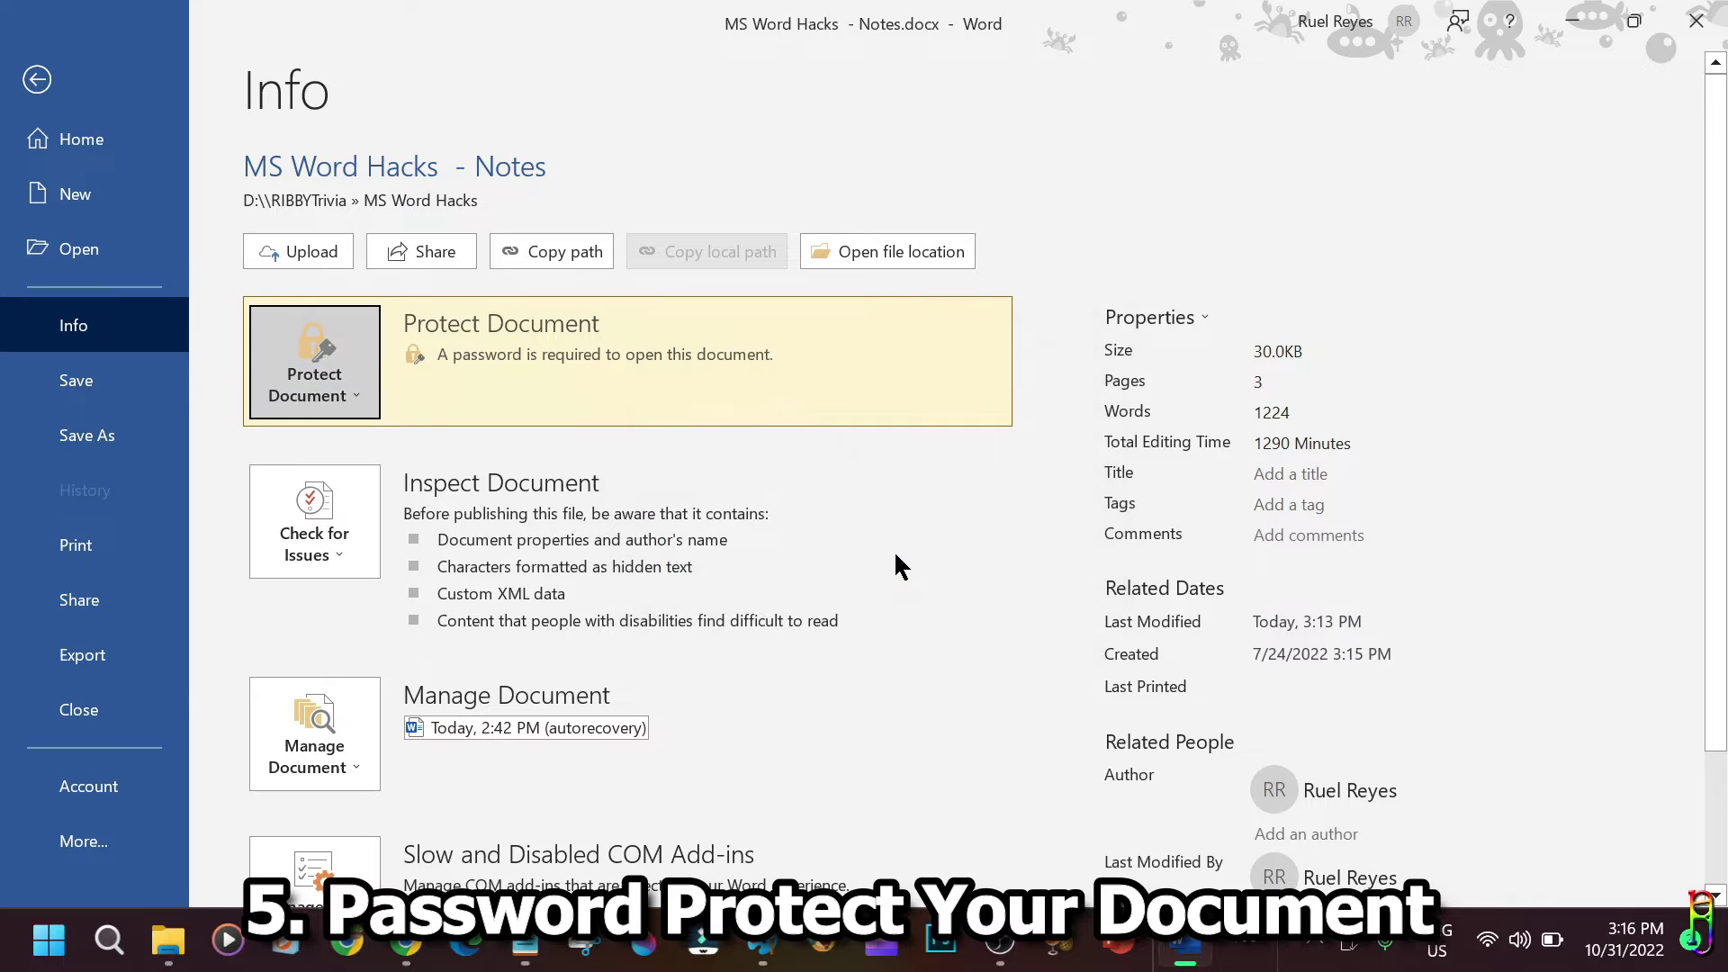
{"action": "left_click", "coordinate": [38, 80]}
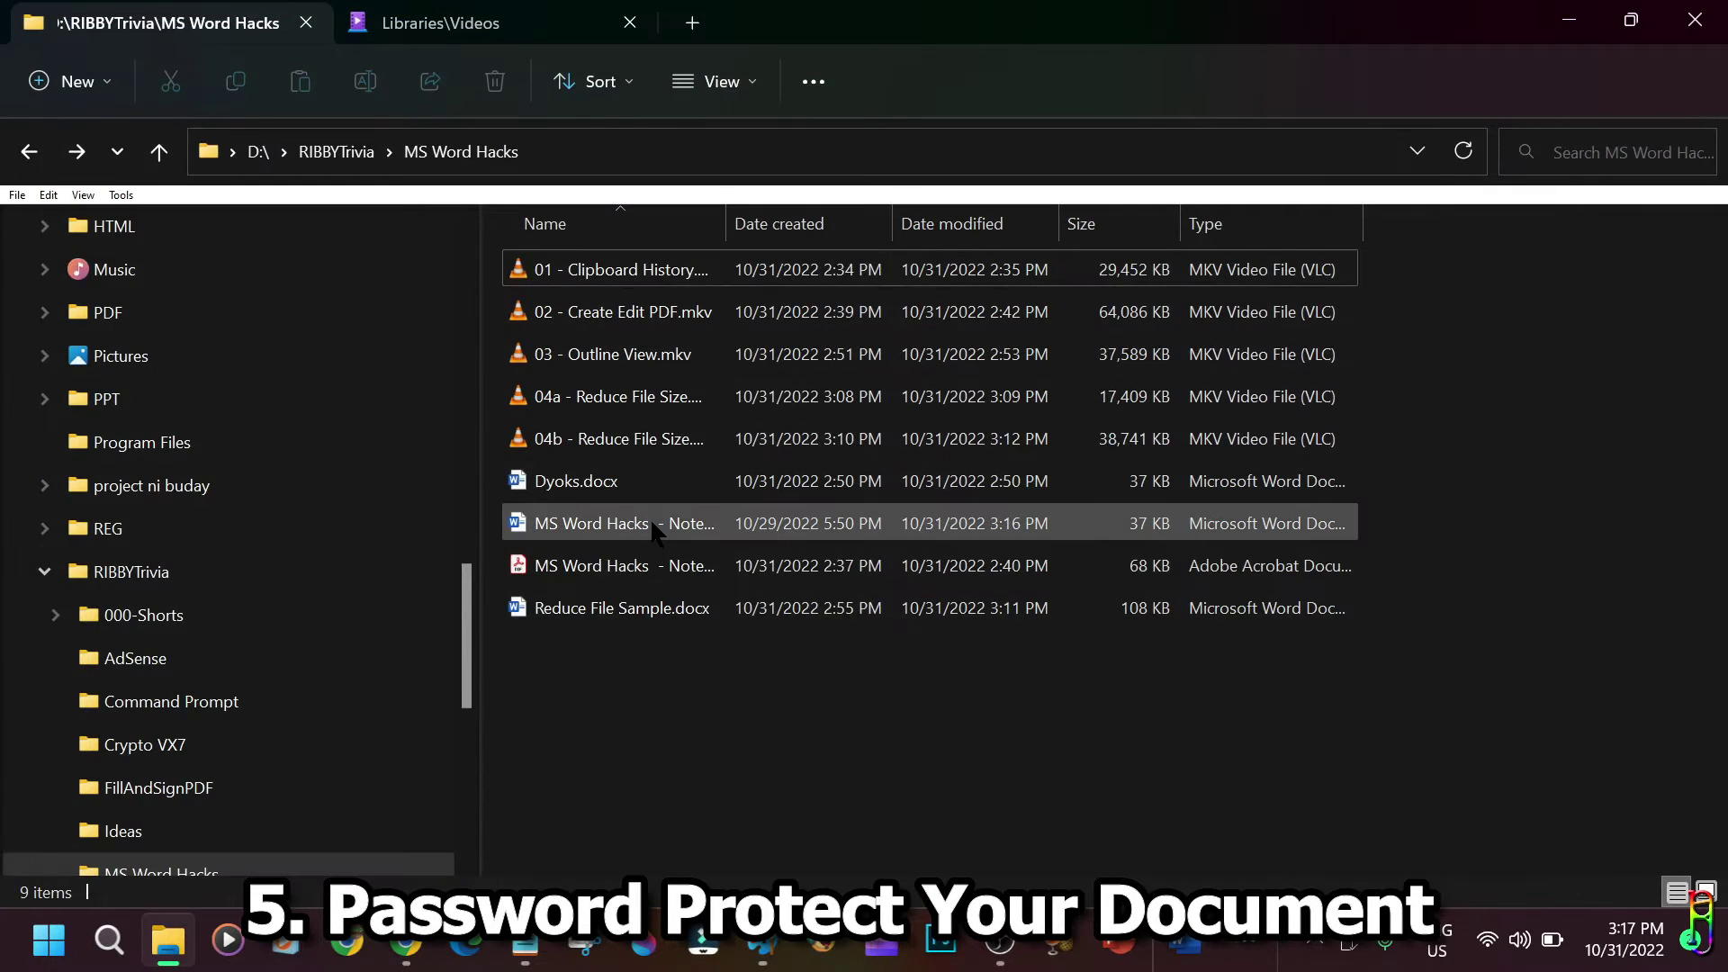
Open the MS Word Hacks Notes document by entering its password.
{"action": "double_click", "coordinate": [618, 526]}
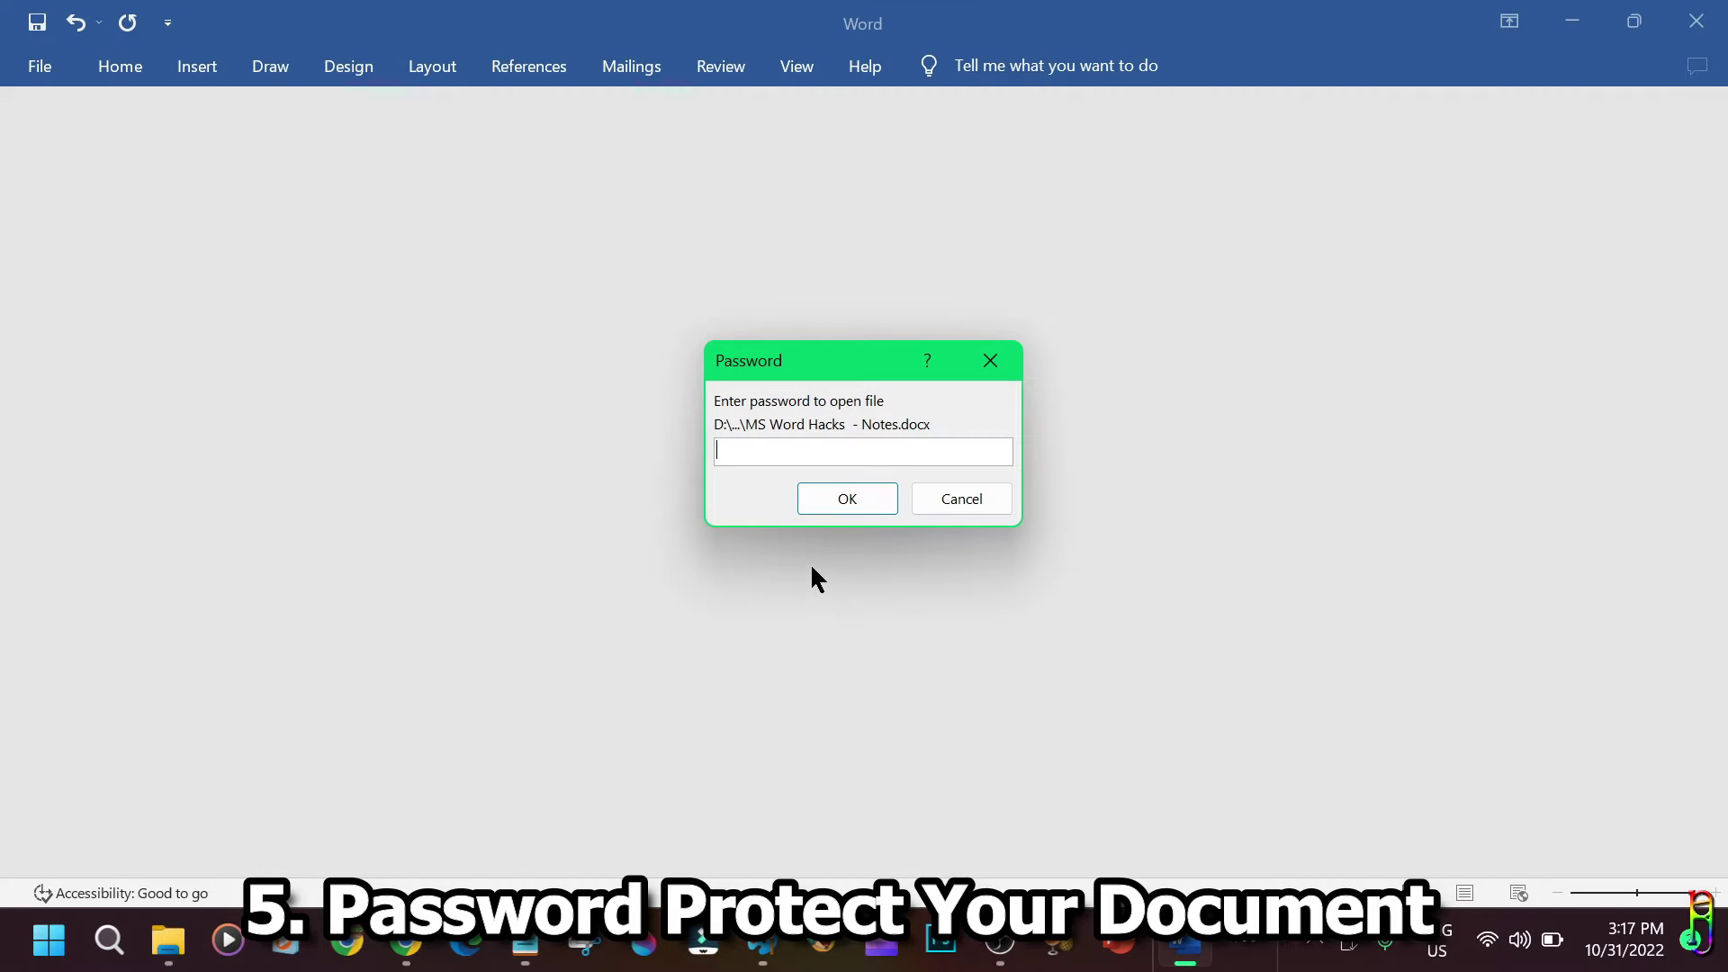
{"action": "left_click", "coordinate": [848, 500]}
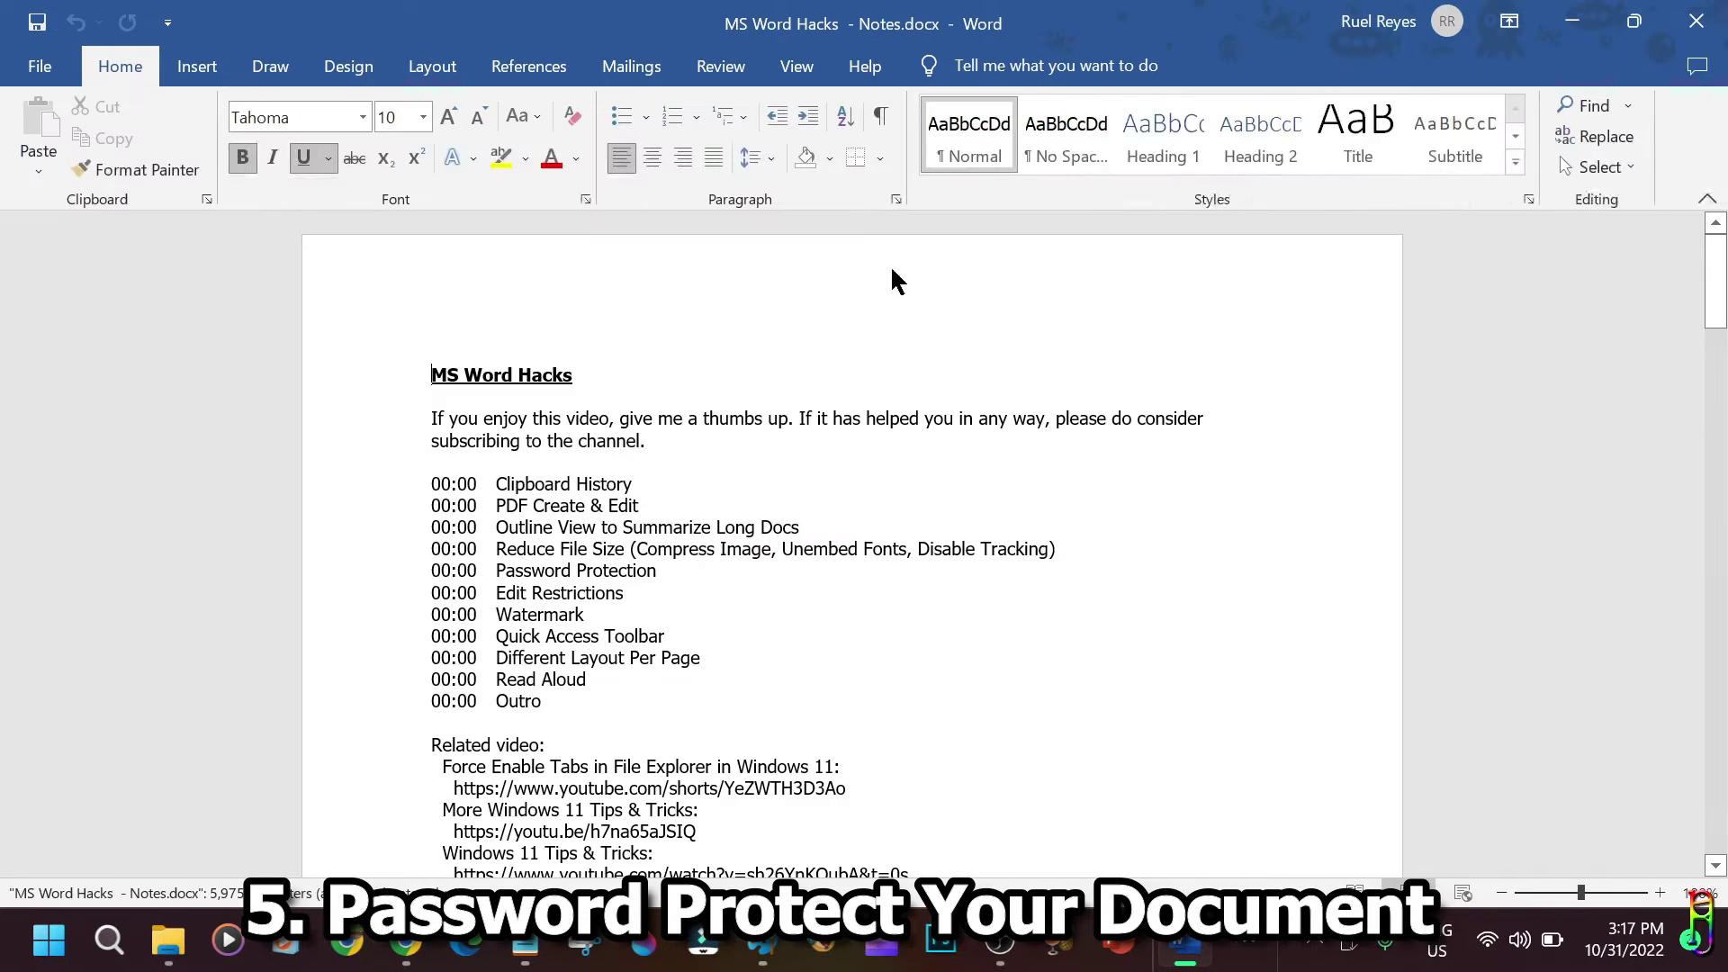
Clear the encryption password under Protect Document and close Word.
{"action": "left_click", "coordinate": [39, 66]}
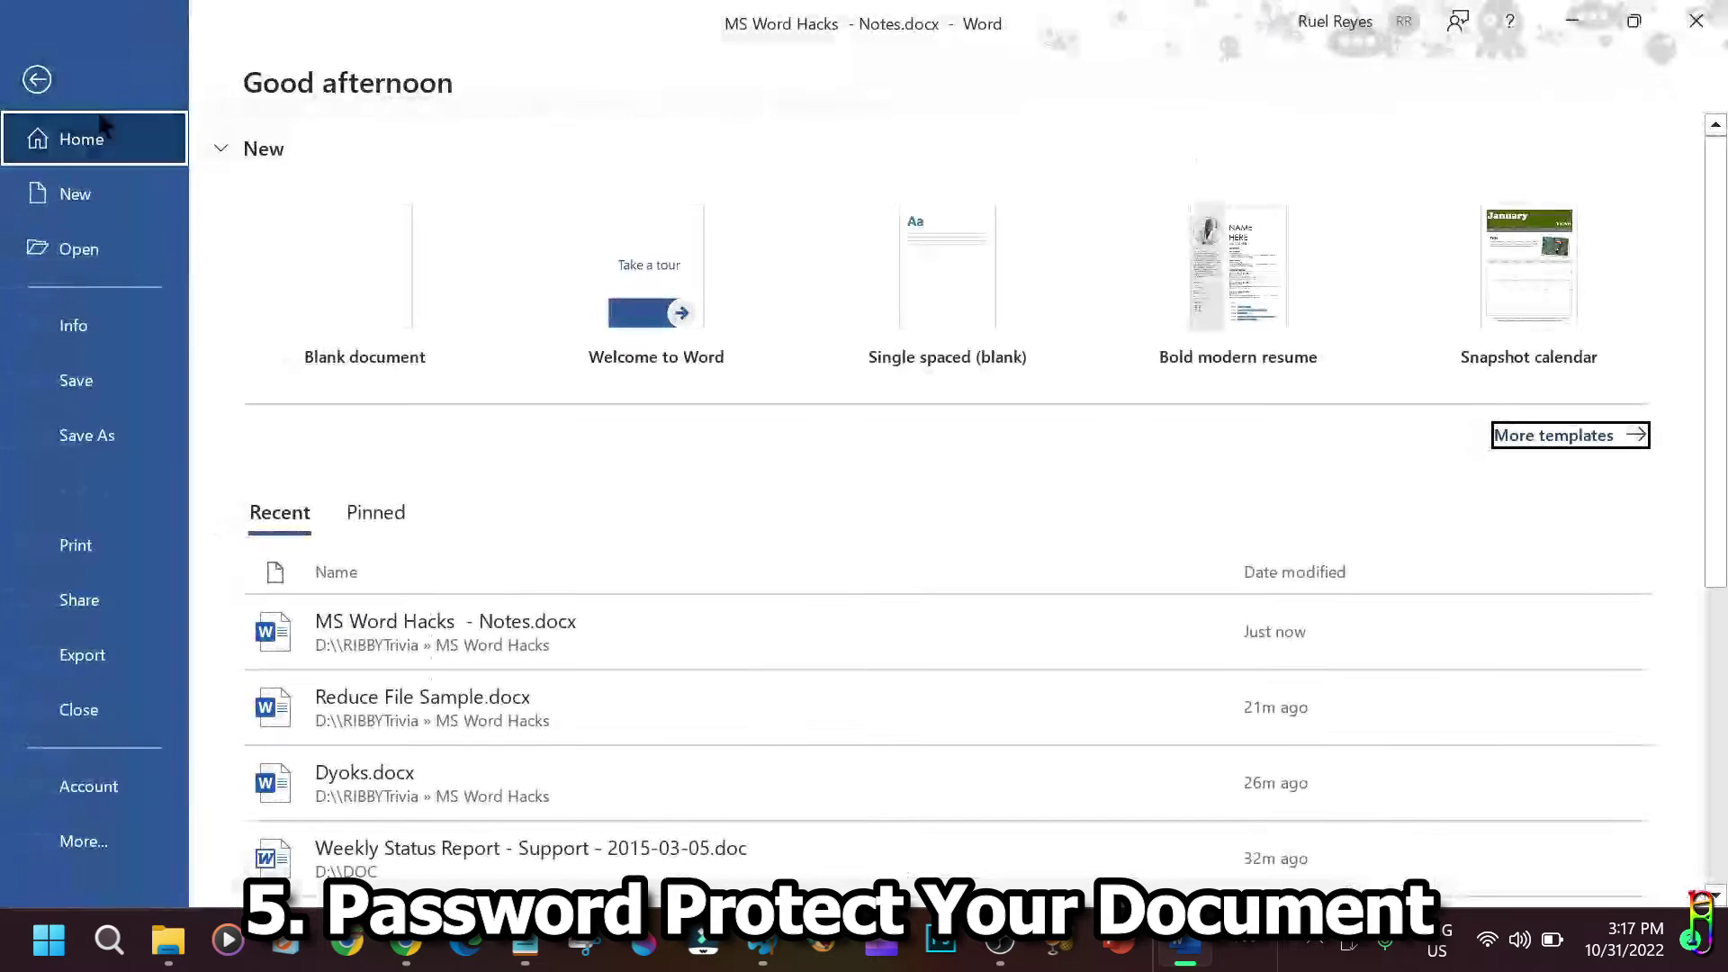
{"action": "left_click", "coordinate": [102, 324]}
{"action": "left_click", "coordinate": [347, 397]}
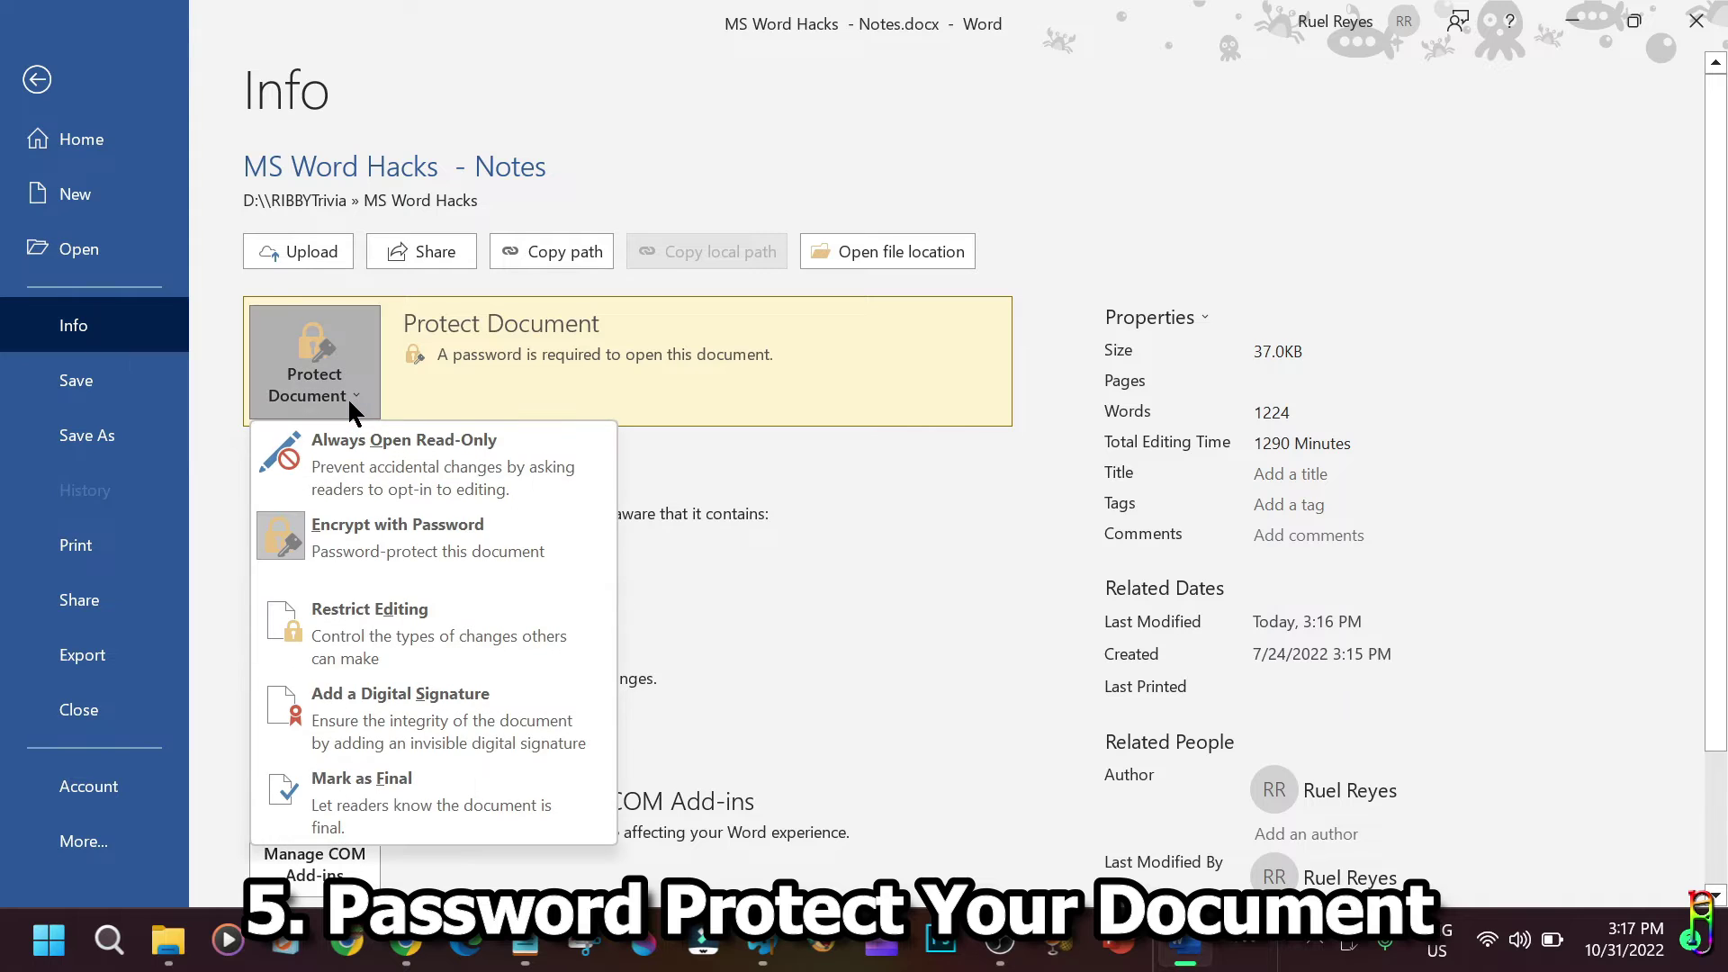
{"action": "left_click", "coordinate": [391, 538]}
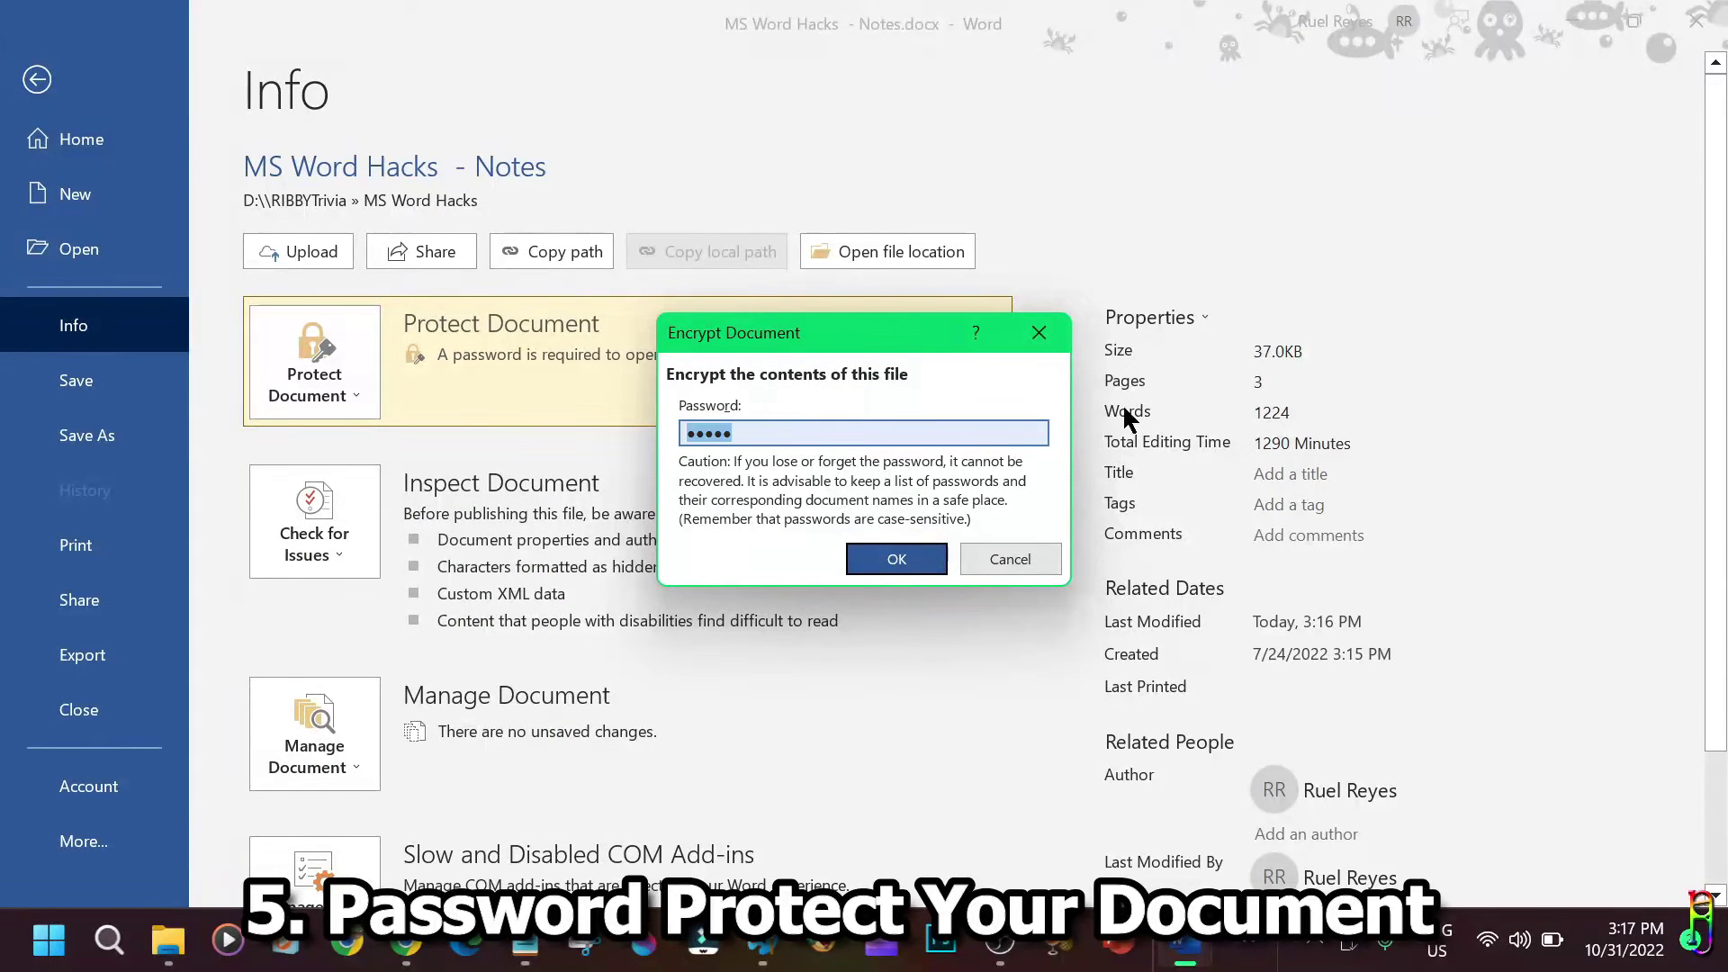
{"action": "key", "text": "BackSpace"}
{"action": "left_click", "coordinate": [896, 558]}
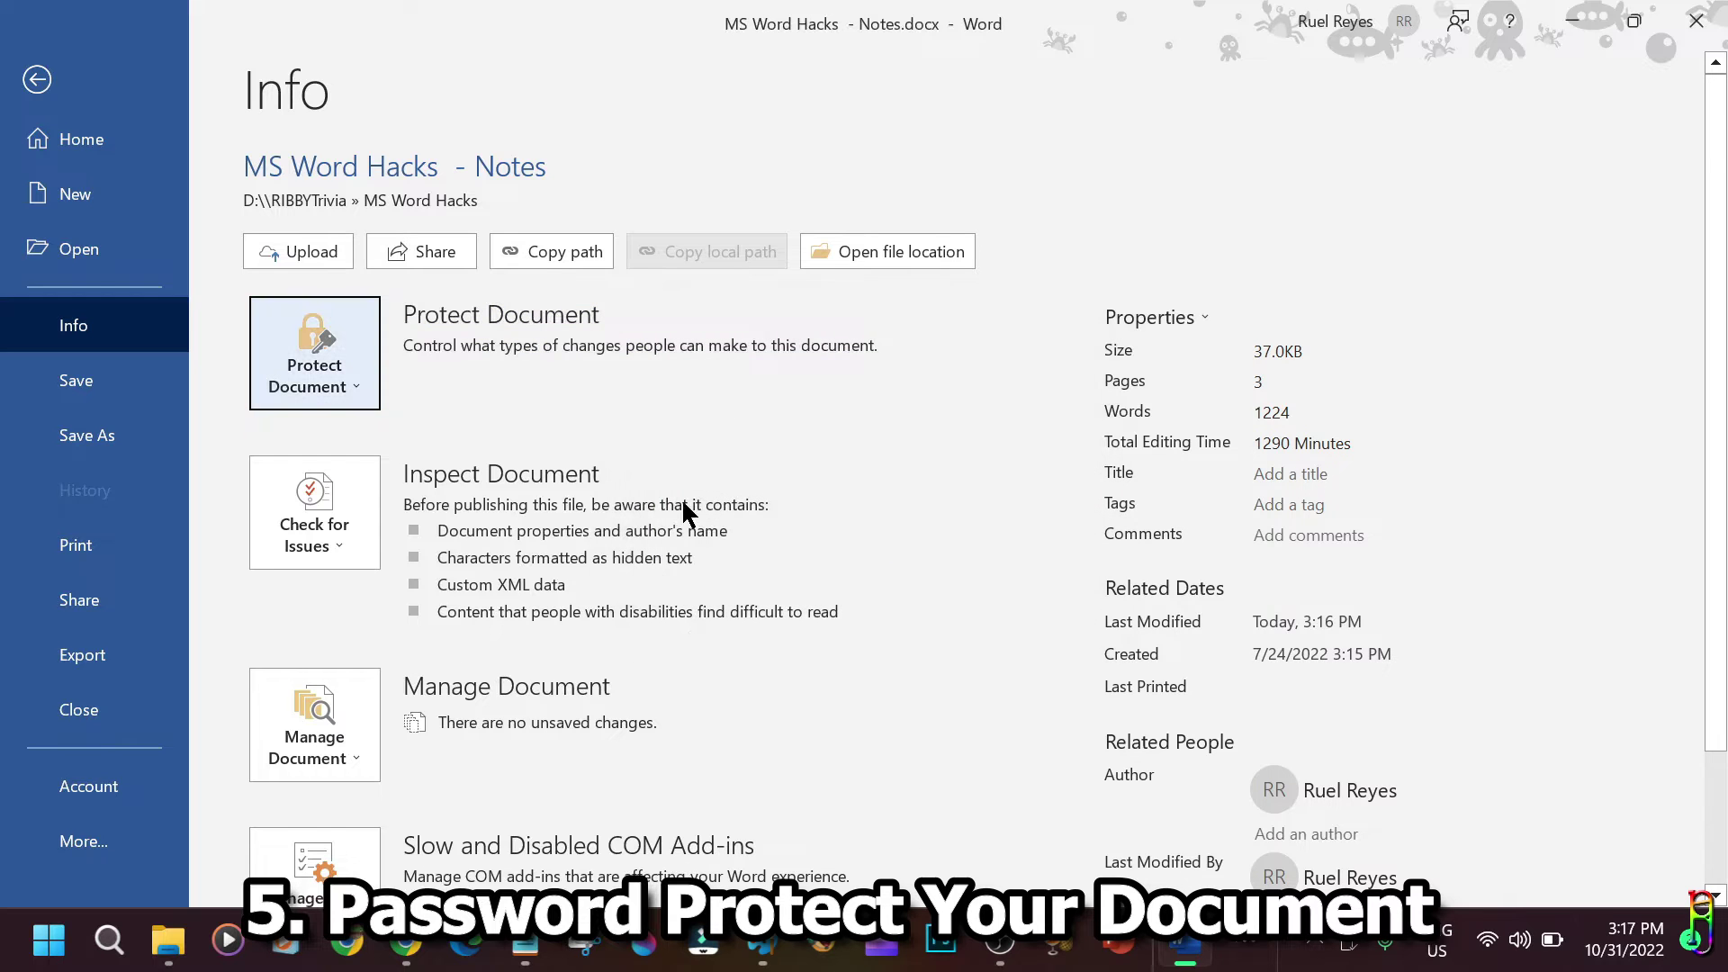
{"action": "left_click", "coordinate": [67, 74]}
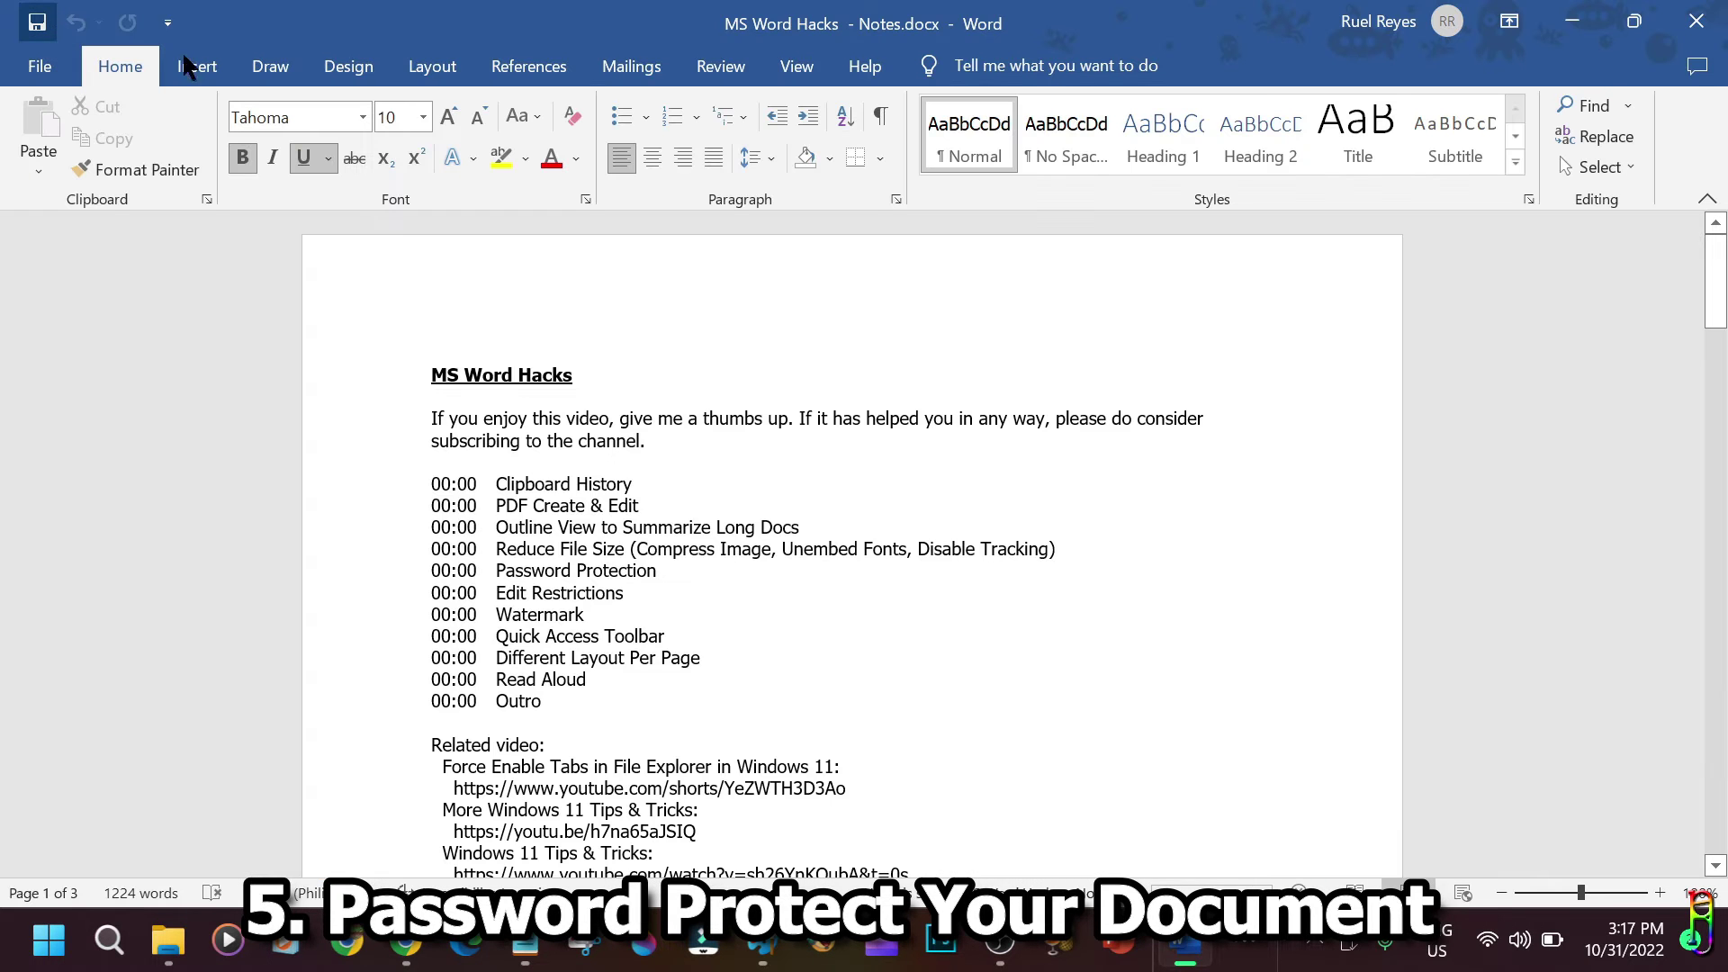
{"action": "left_click", "coordinate": [1696, 20]}
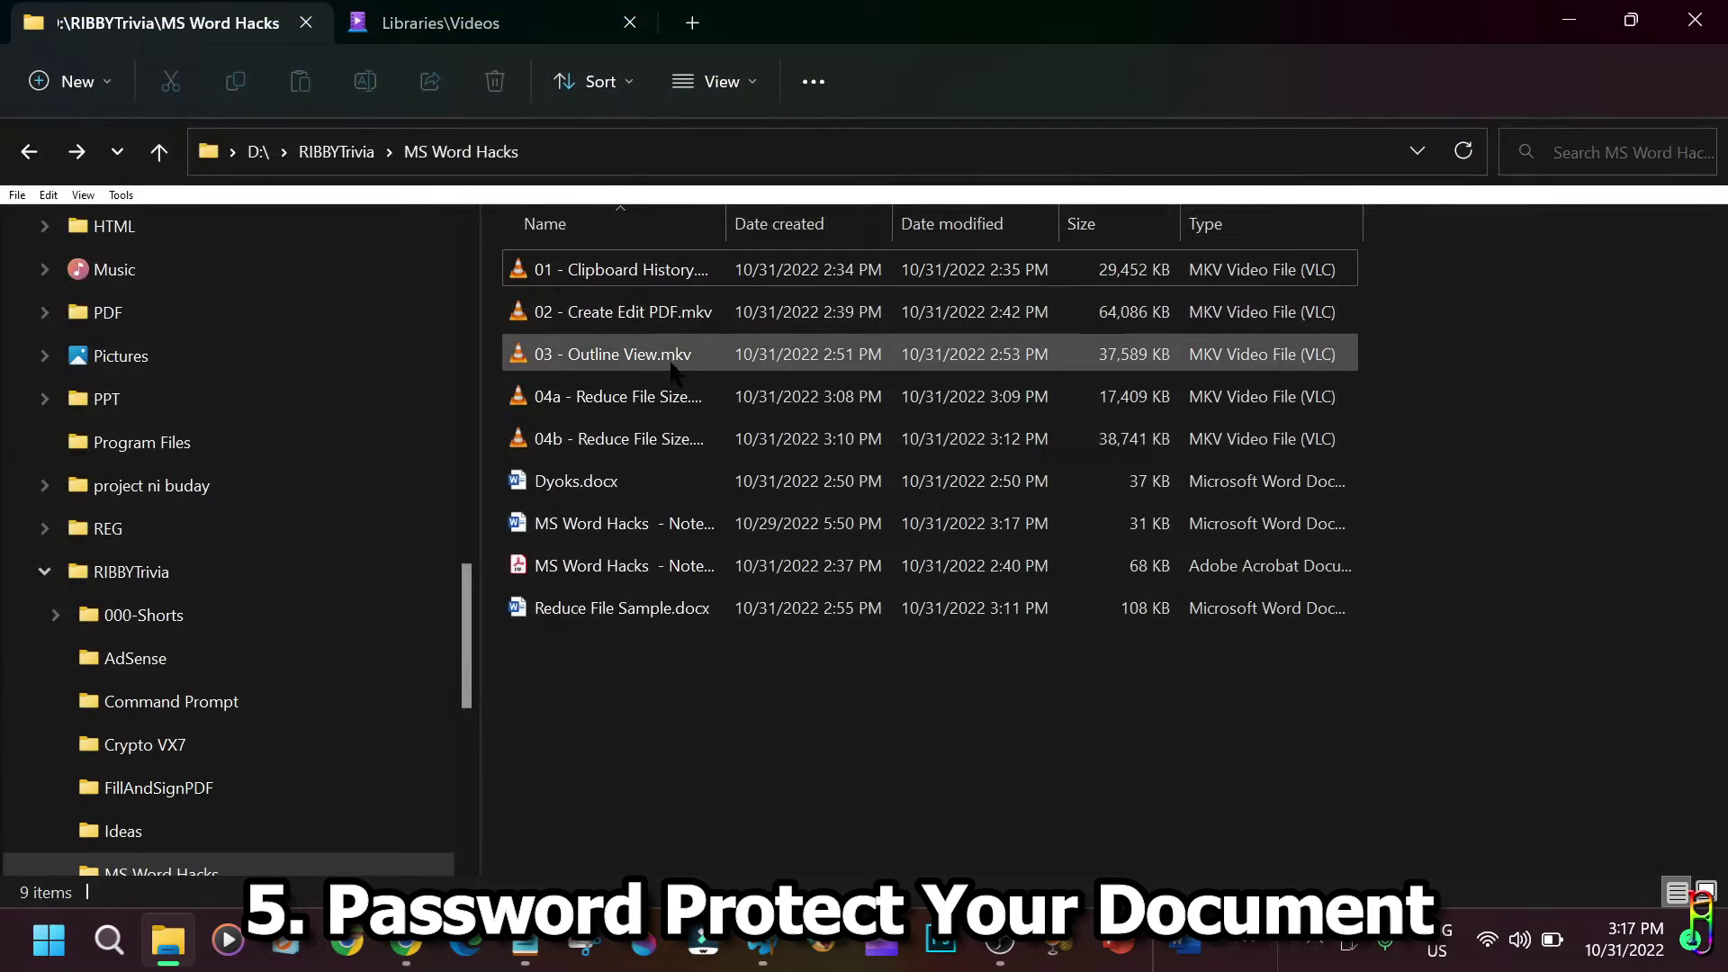
Reopen the notes document, select the timestamp list from Outro to Clipboard History, and show its Info page.
{"action": "double_click", "coordinate": [645, 529]}
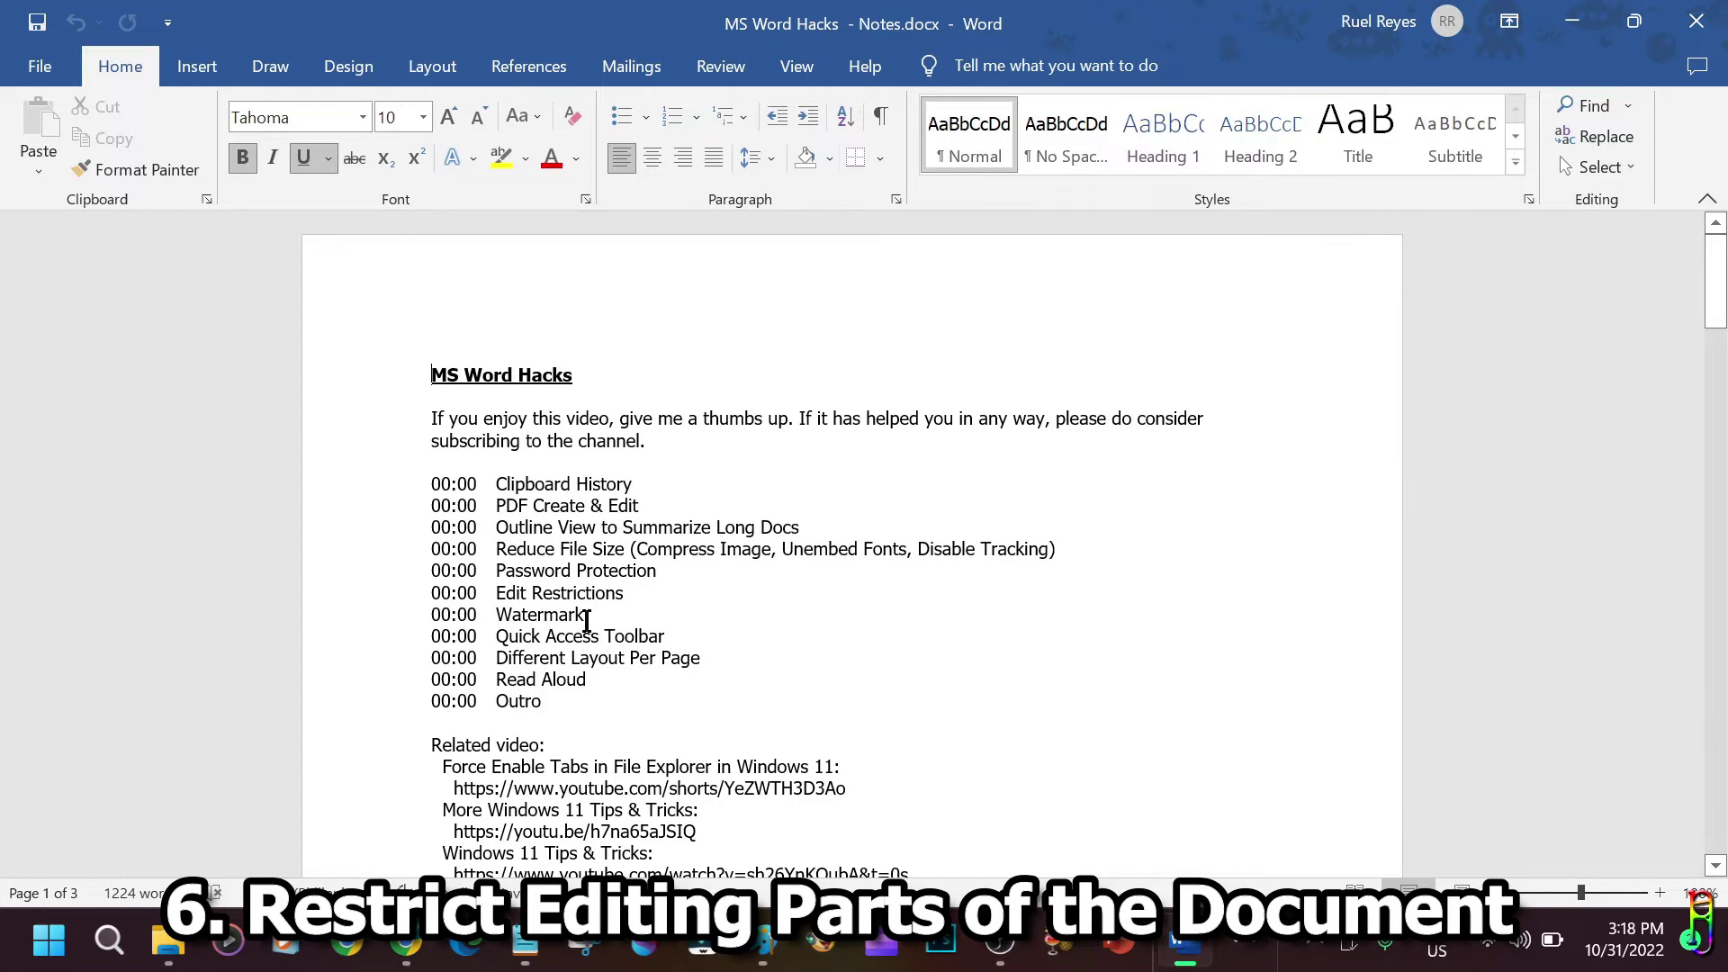
{"action": "scroll", "coordinate": [941, 453], "scroll_direction": "down", "scroll_amount": 5}
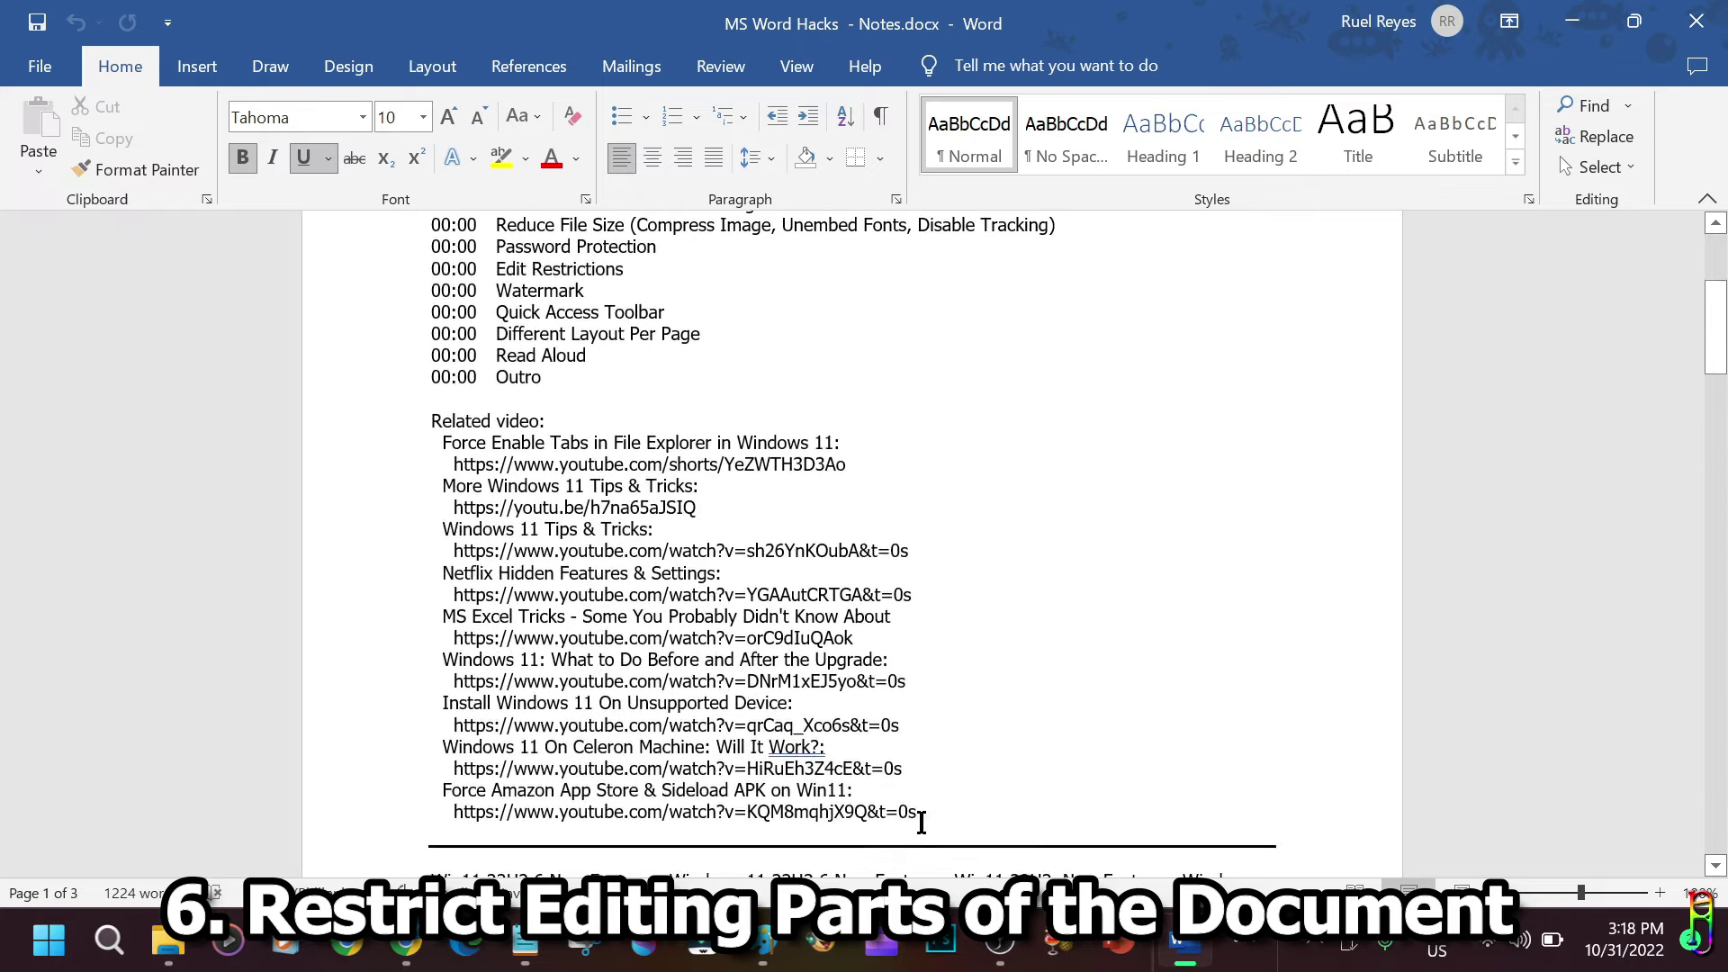
{"action": "left_click_drag", "start_coordinate": [916, 812], "coordinate": [455, 551]}
{"action": "scroll", "coordinate": [915, 490], "scroll_direction": "up", "scroll_amount": 3}
{"action": "left_click_drag", "start_coordinate": [587, 571], "coordinate": [367, 356]}
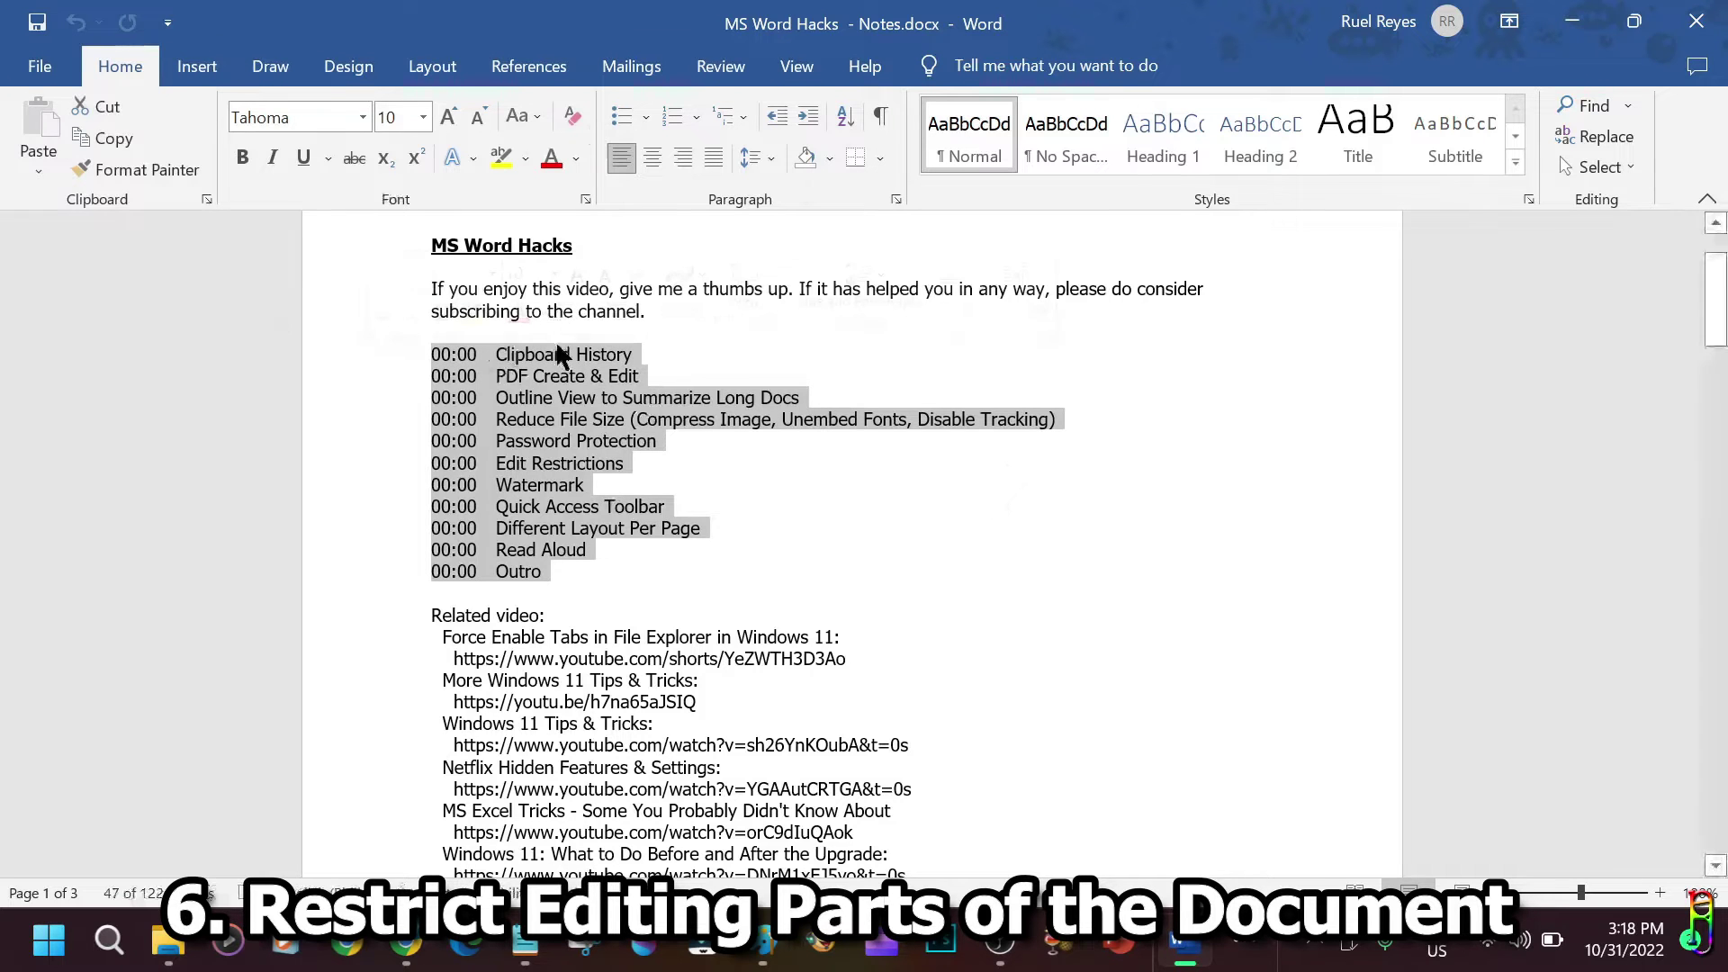
{"action": "scroll", "coordinate": [332, 401], "scroll_direction": "up", "scroll_amount": 1}
{"action": "left_click", "coordinate": [36, 66]}
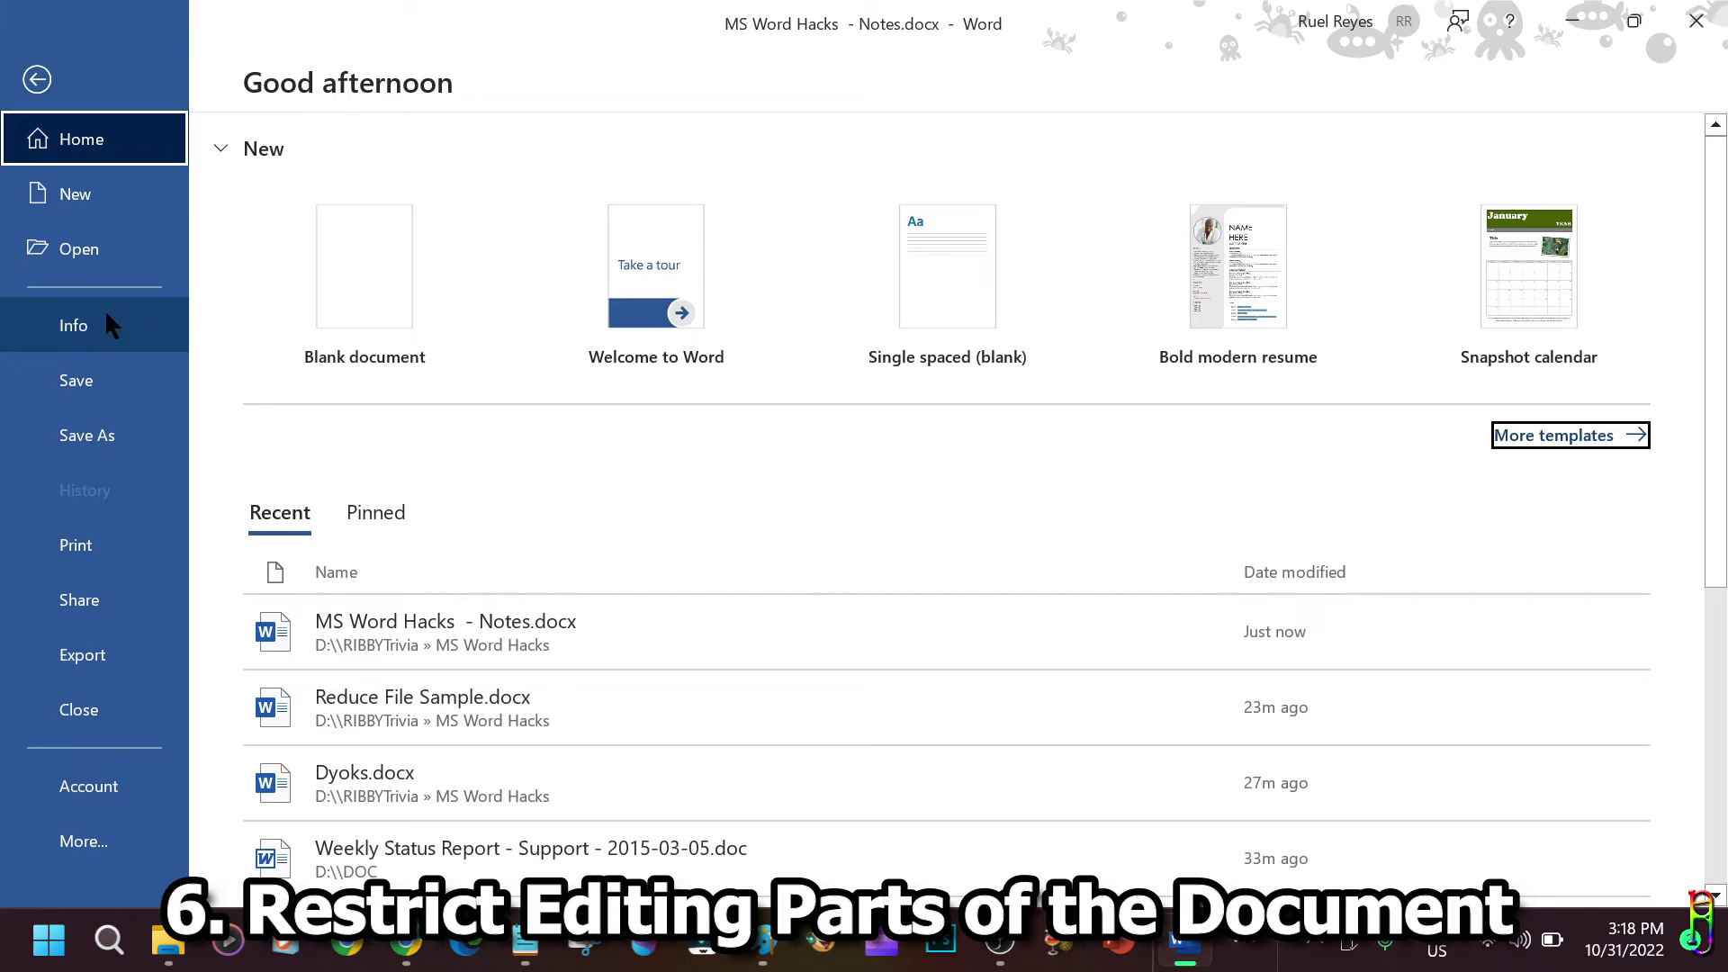
{"action": "left_click", "coordinate": [60, 335]}
Open Restrict Editing and review the formatting restrictions without changing them.
{"action": "left_click", "coordinate": [357, 389]}
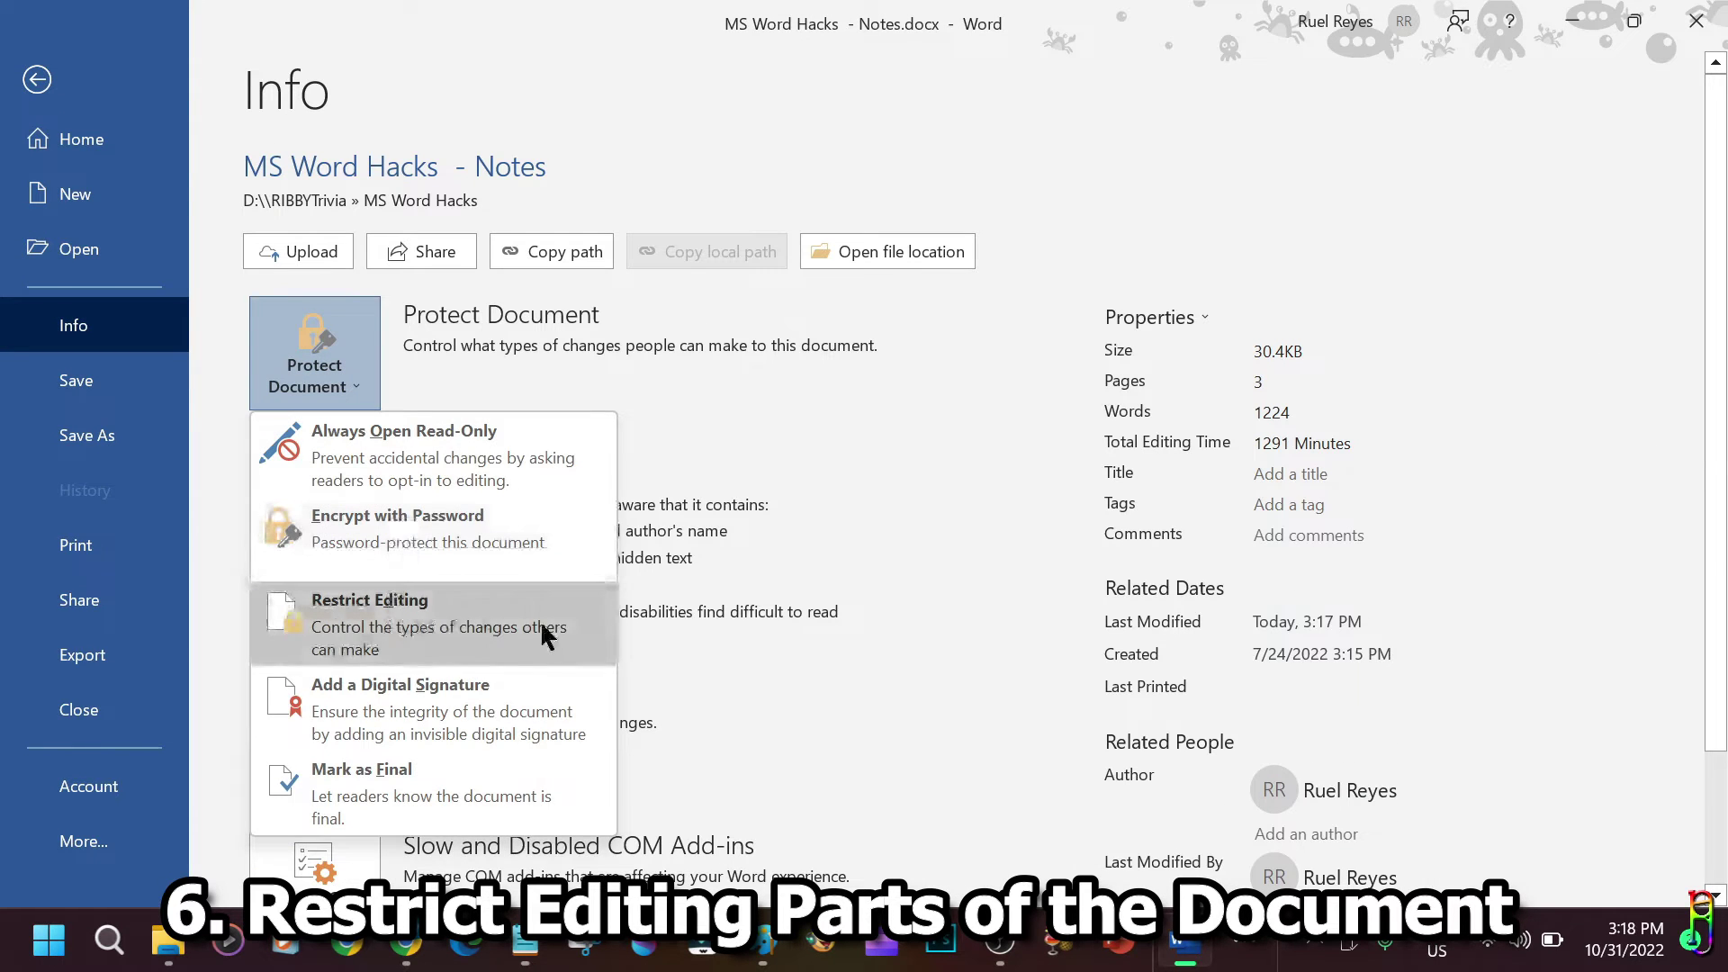
{"action": "left_click", "coordinate": [334, 615]}
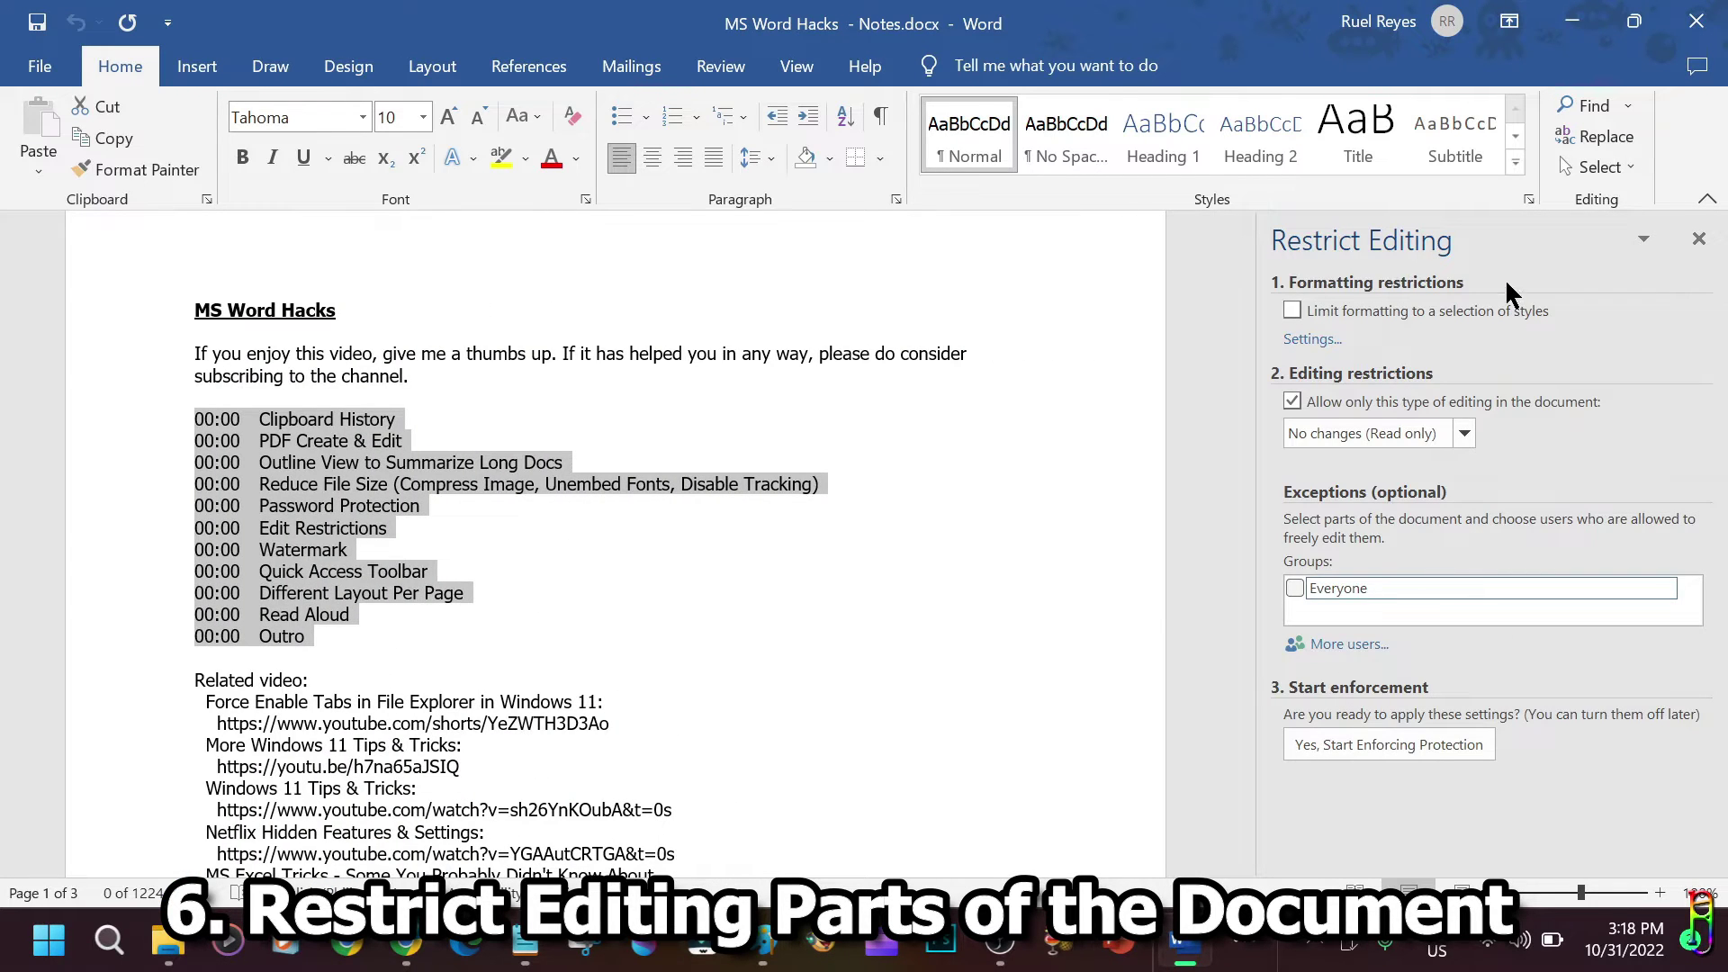
{"action": "left_click", "coordinate": [1311, 340]}
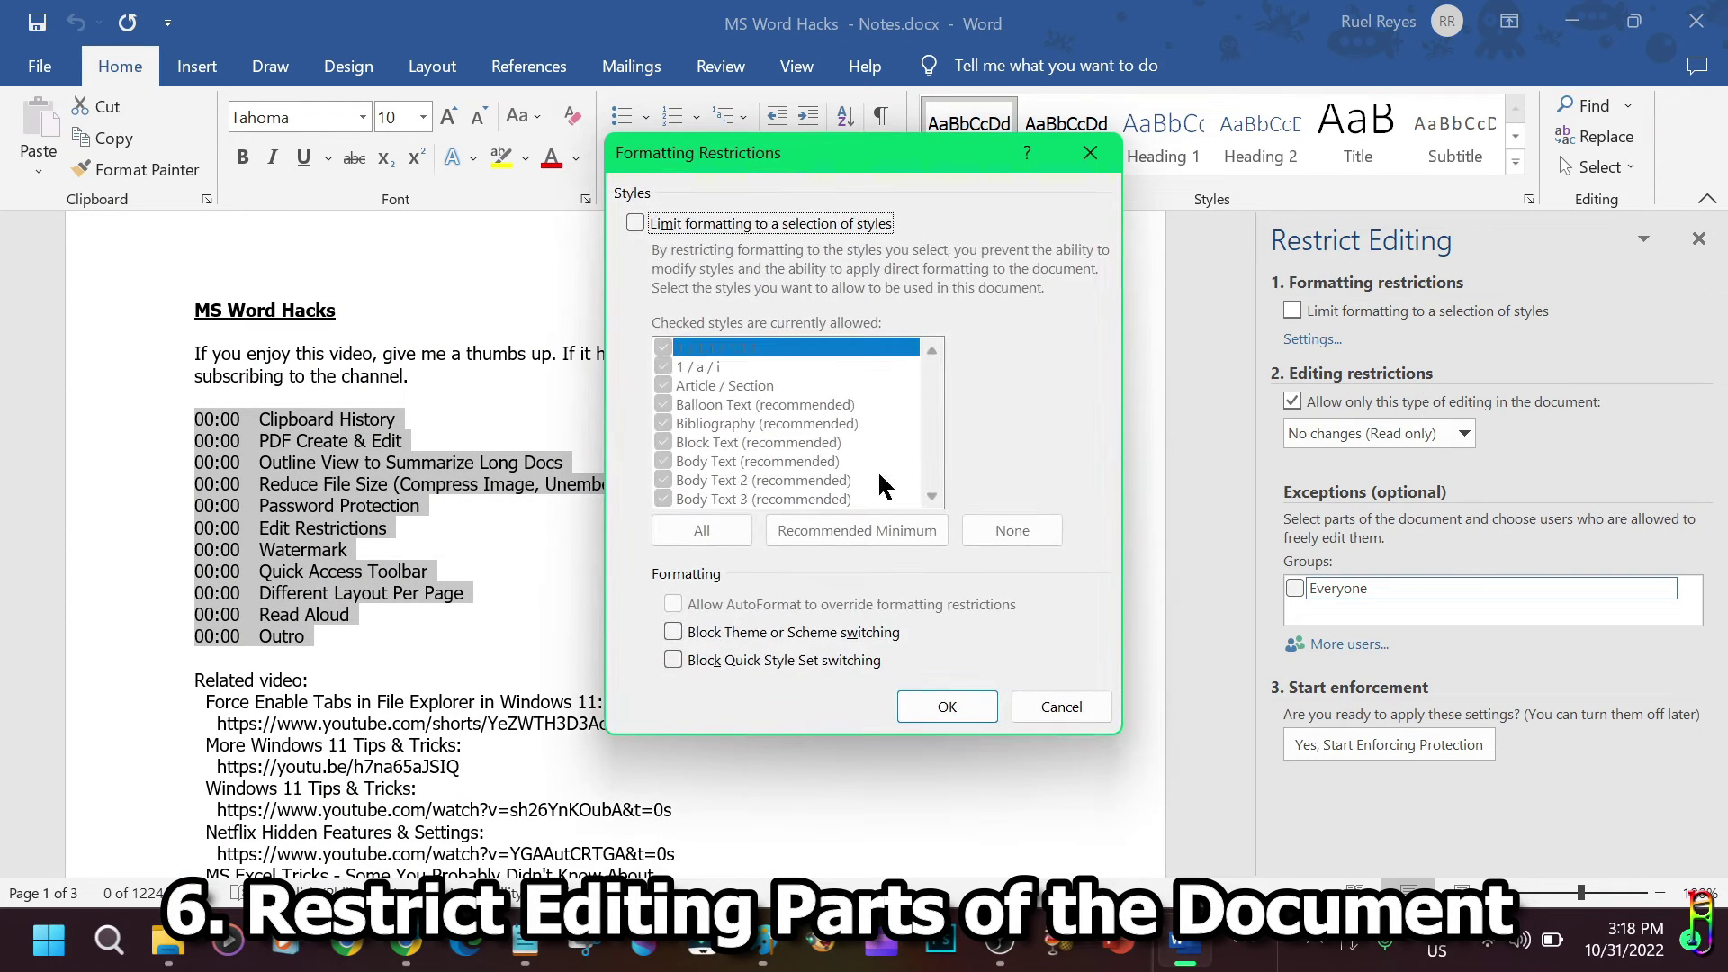
{"action": "left_click", "coordinate": [1061, 706]}
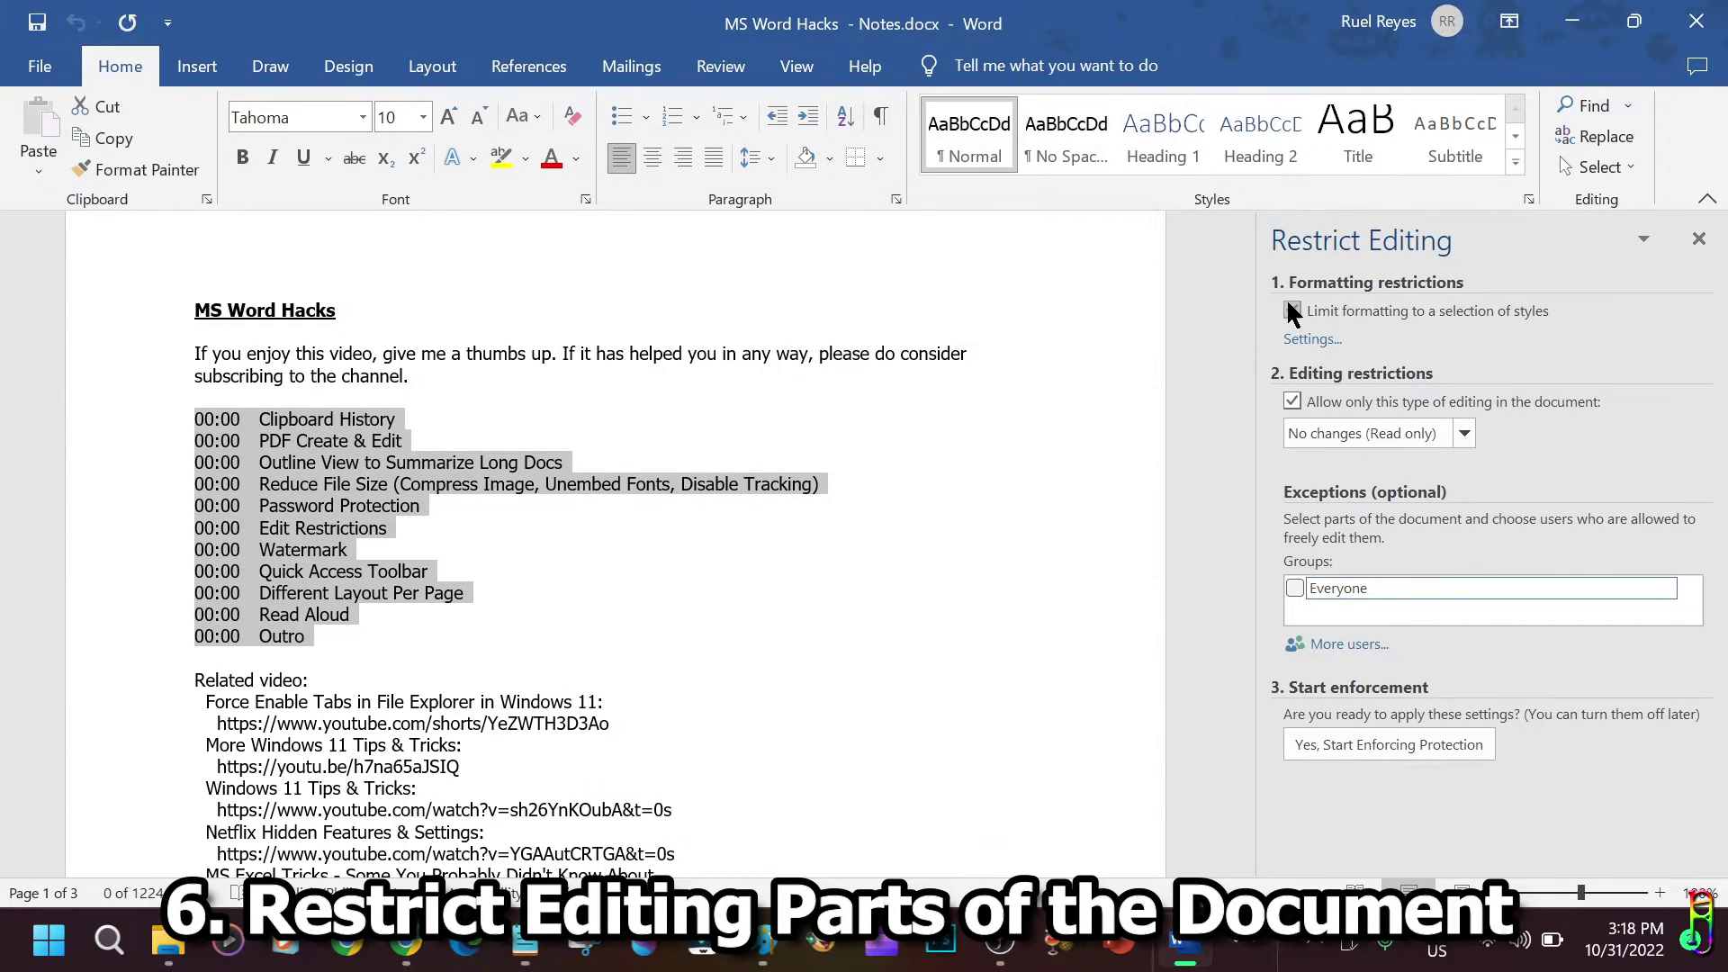
Limit editing to No changes (Read only), without adding users or an Everyone exception.
{"action": "left_click", "coordinate": [1465, 431]}
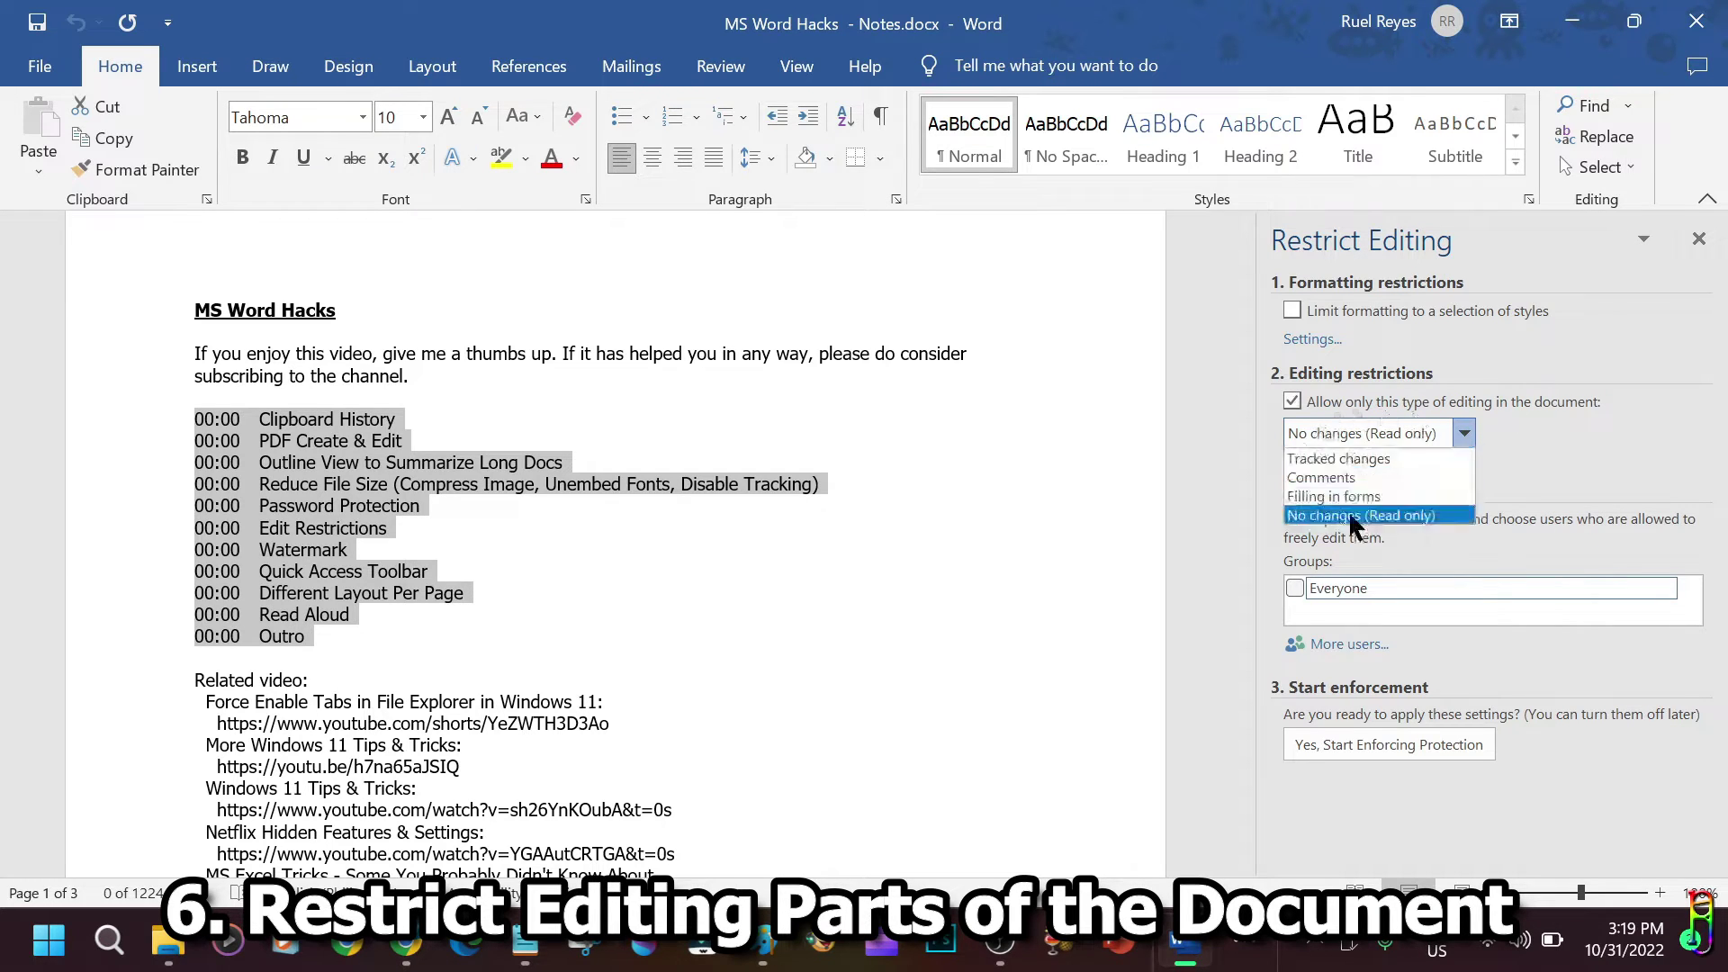
{"action": "left_click", "coordinate": [1377, 516]}
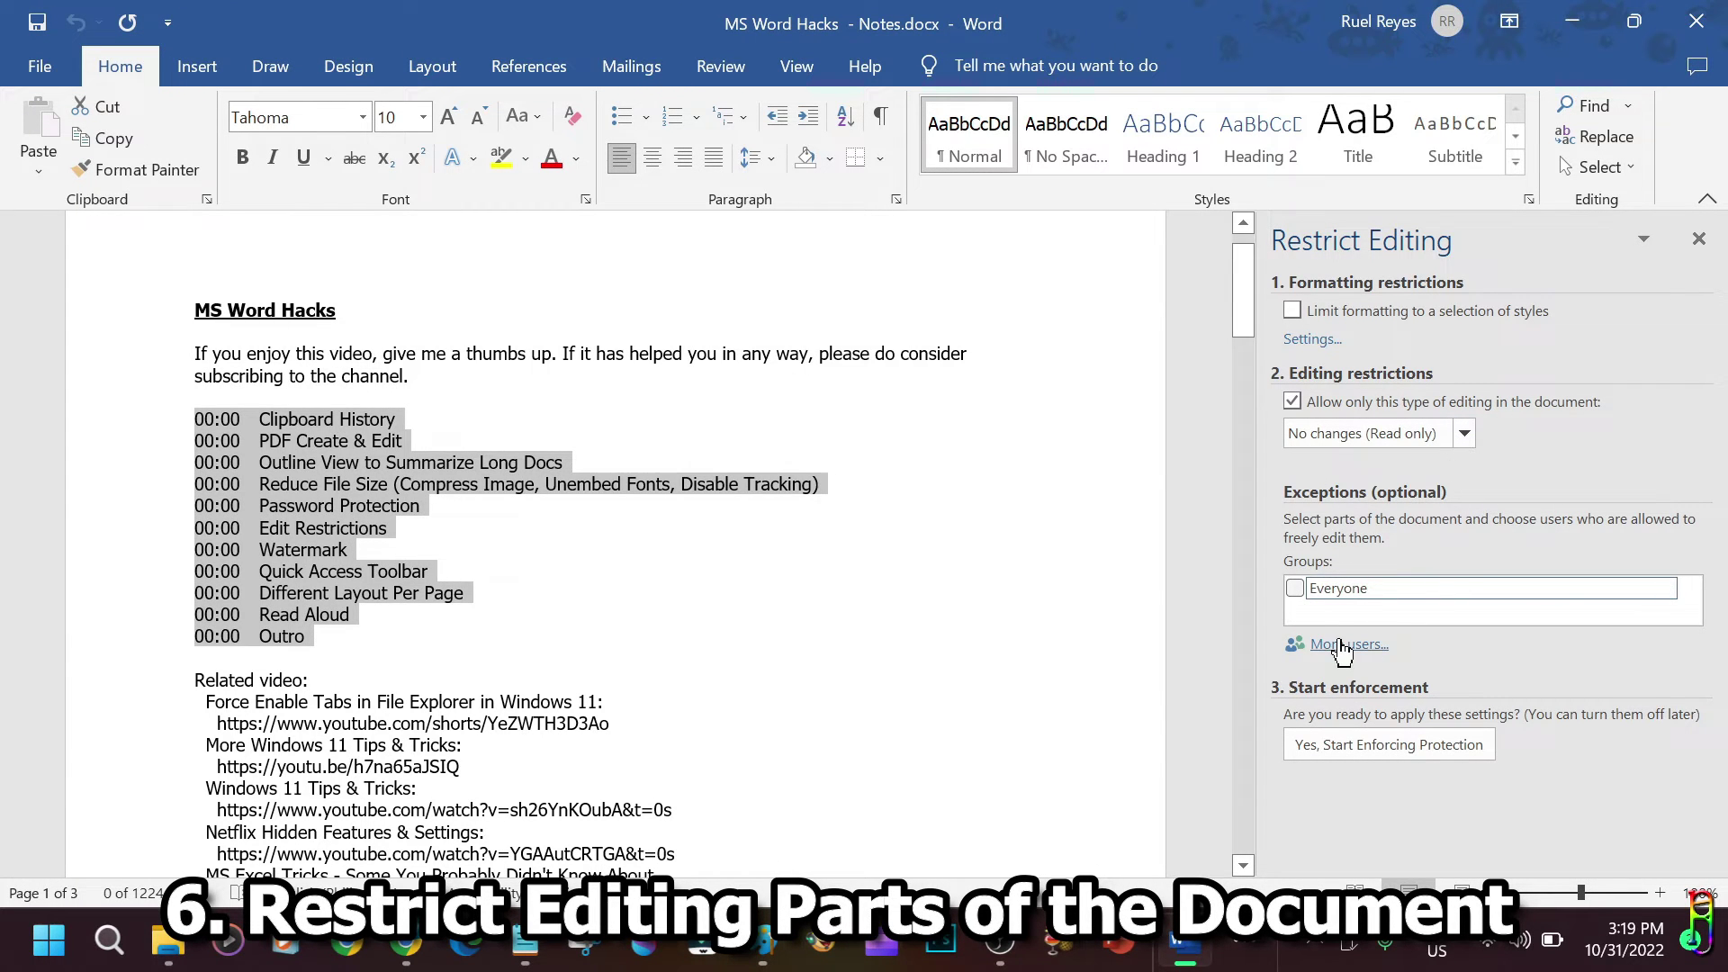
{"action": "left_click", "coordinate": [1343, 646]}
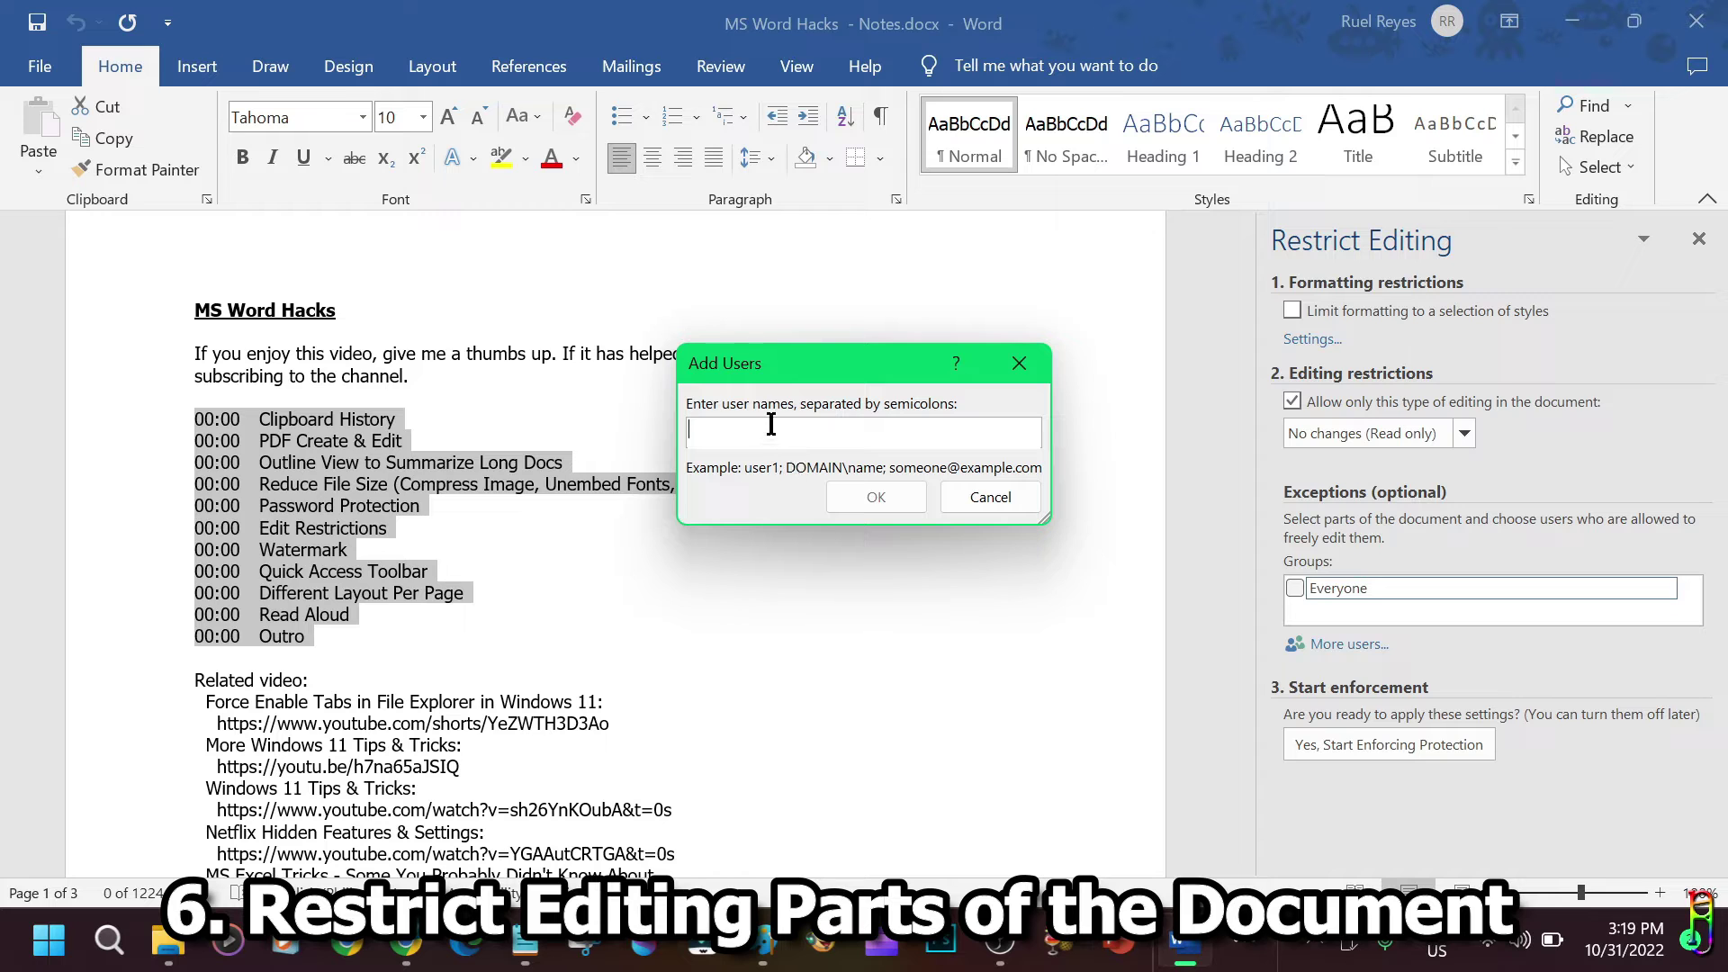
{"action": "type", "text": "User1"}
{"action": "left_click", "coordinate": [1001, 501]}
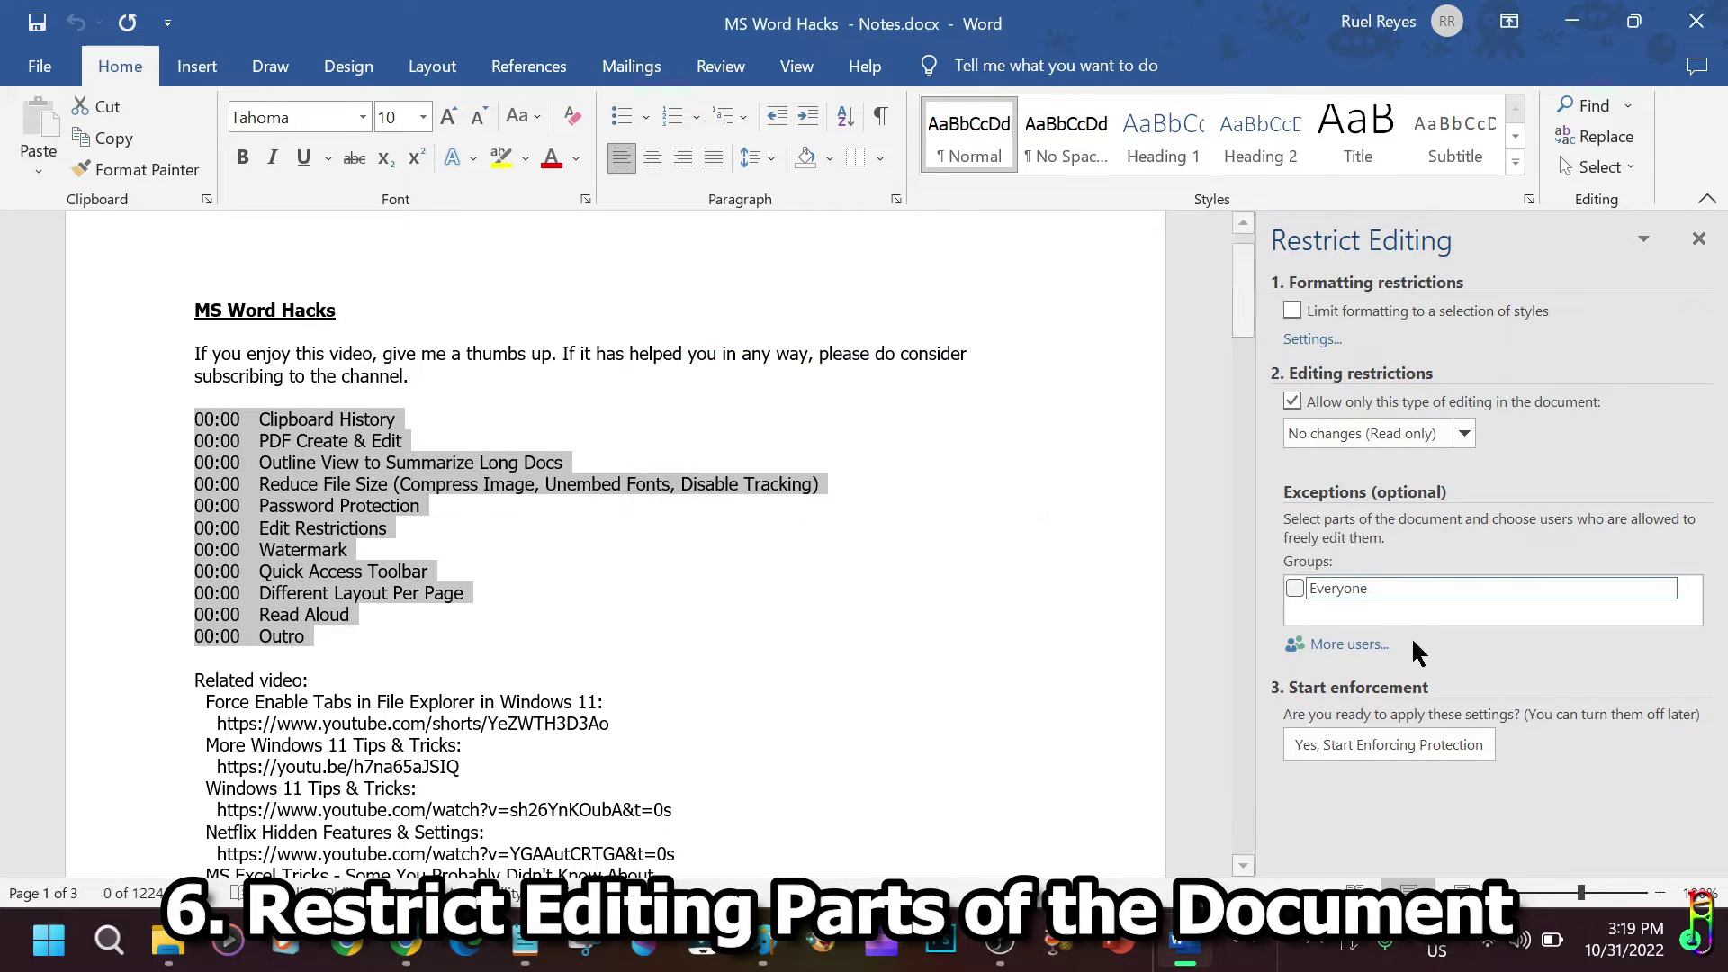
{"action": "left_click", "coordinate": [1294, 589]}
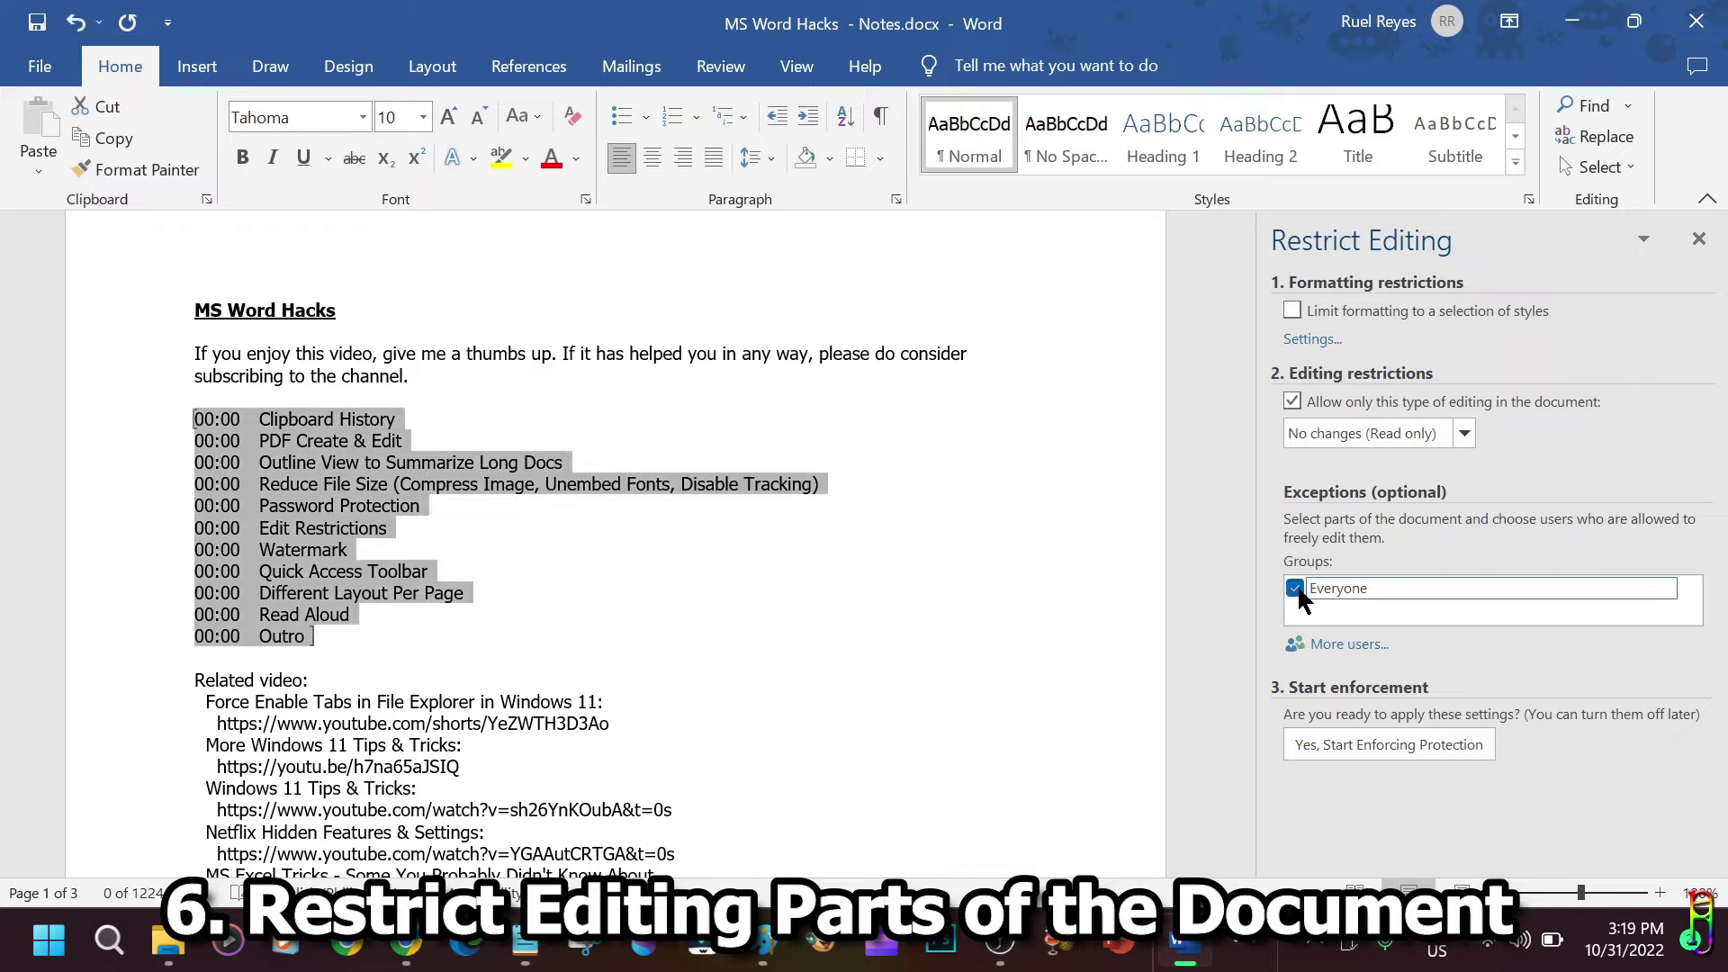
{"action": "left_click", "coordinate": [1294, 588]}
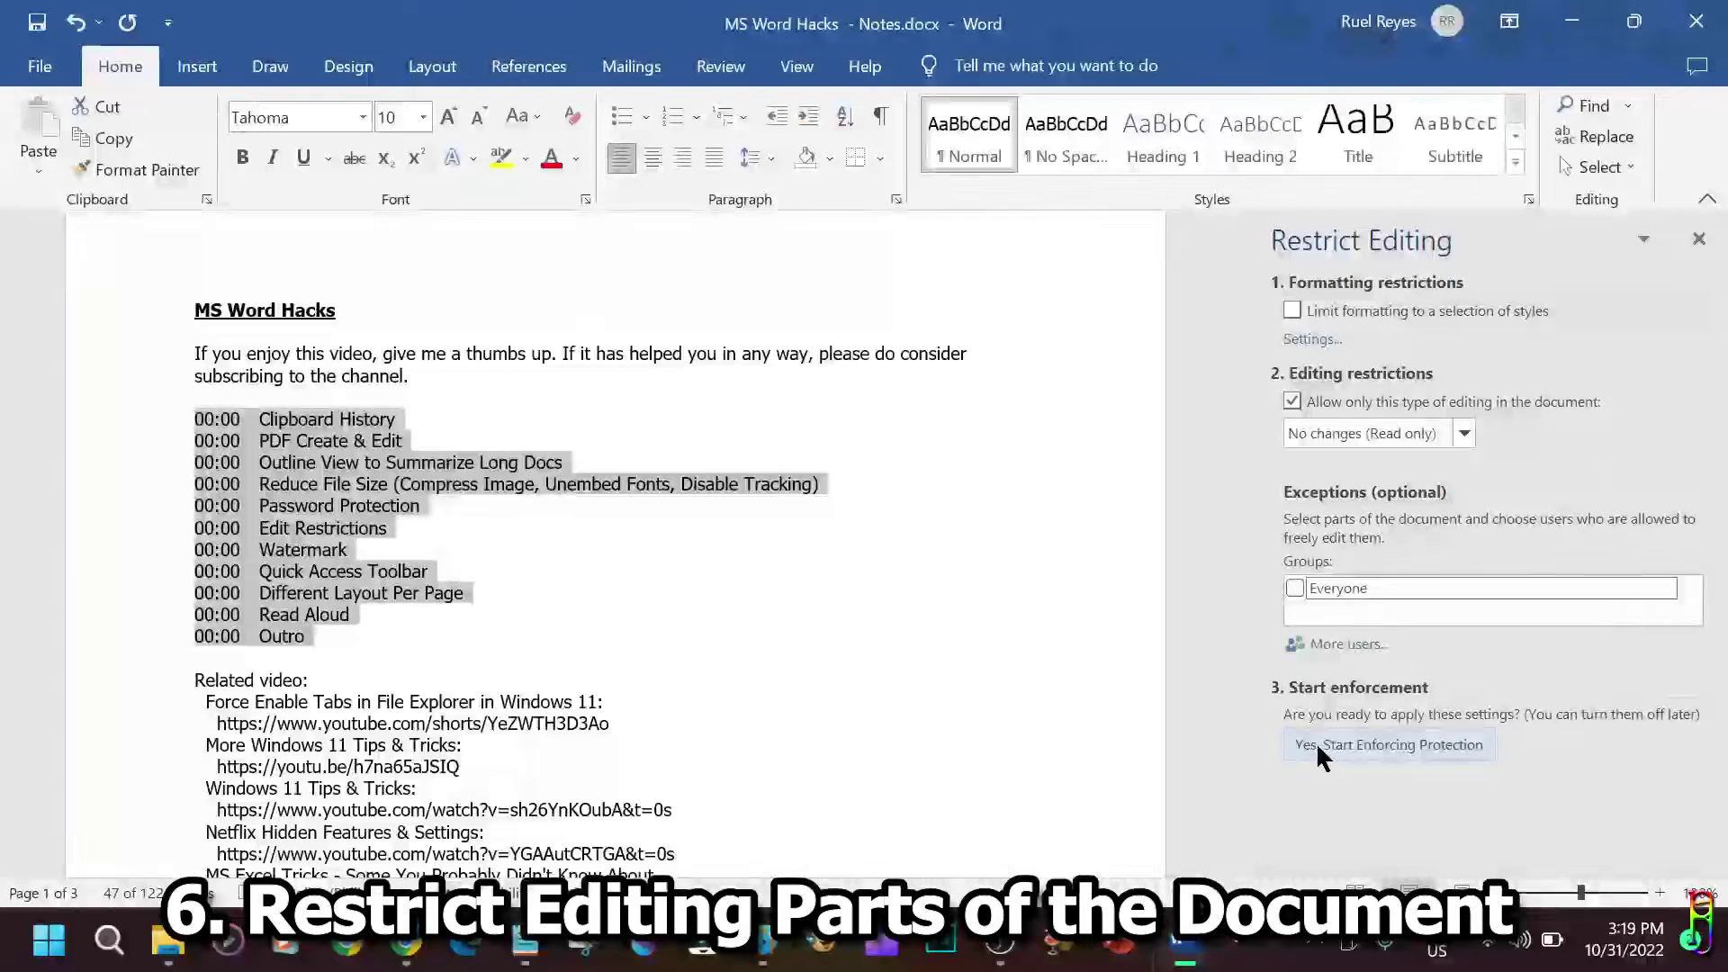
Start enforcing the read-only protection with a password.
{"action": "left_click", "coordinate": [1376, 752]}
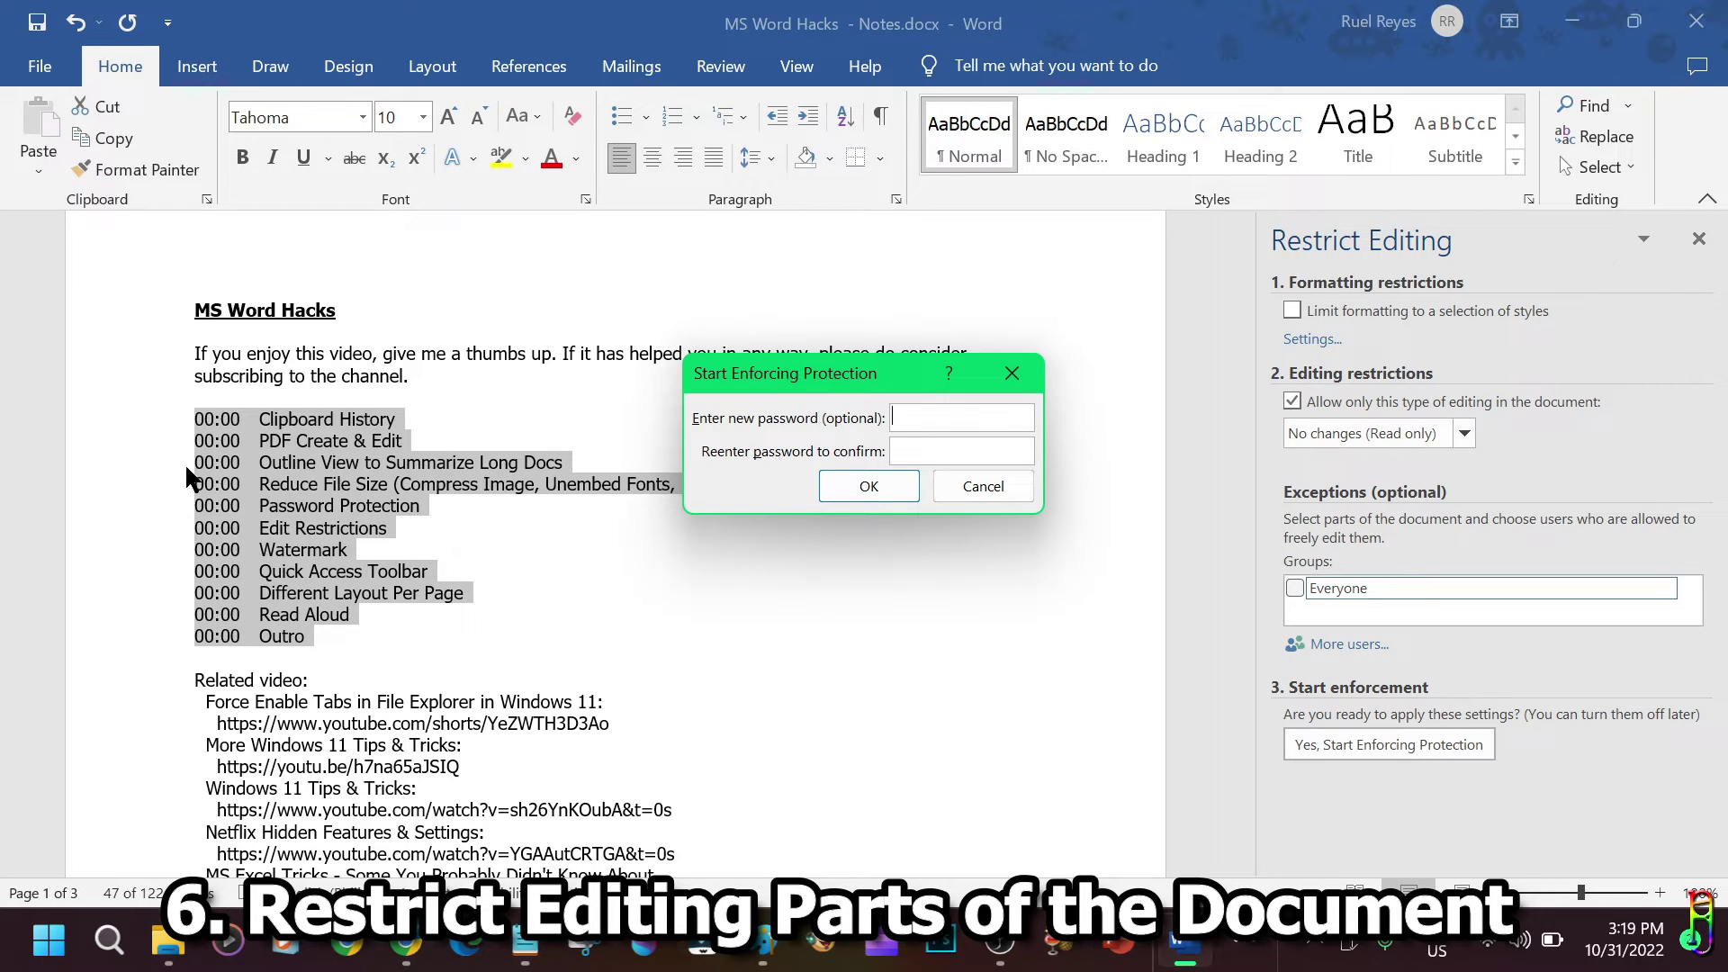
{"action": "left_click", "coordinate": [904, 486]}
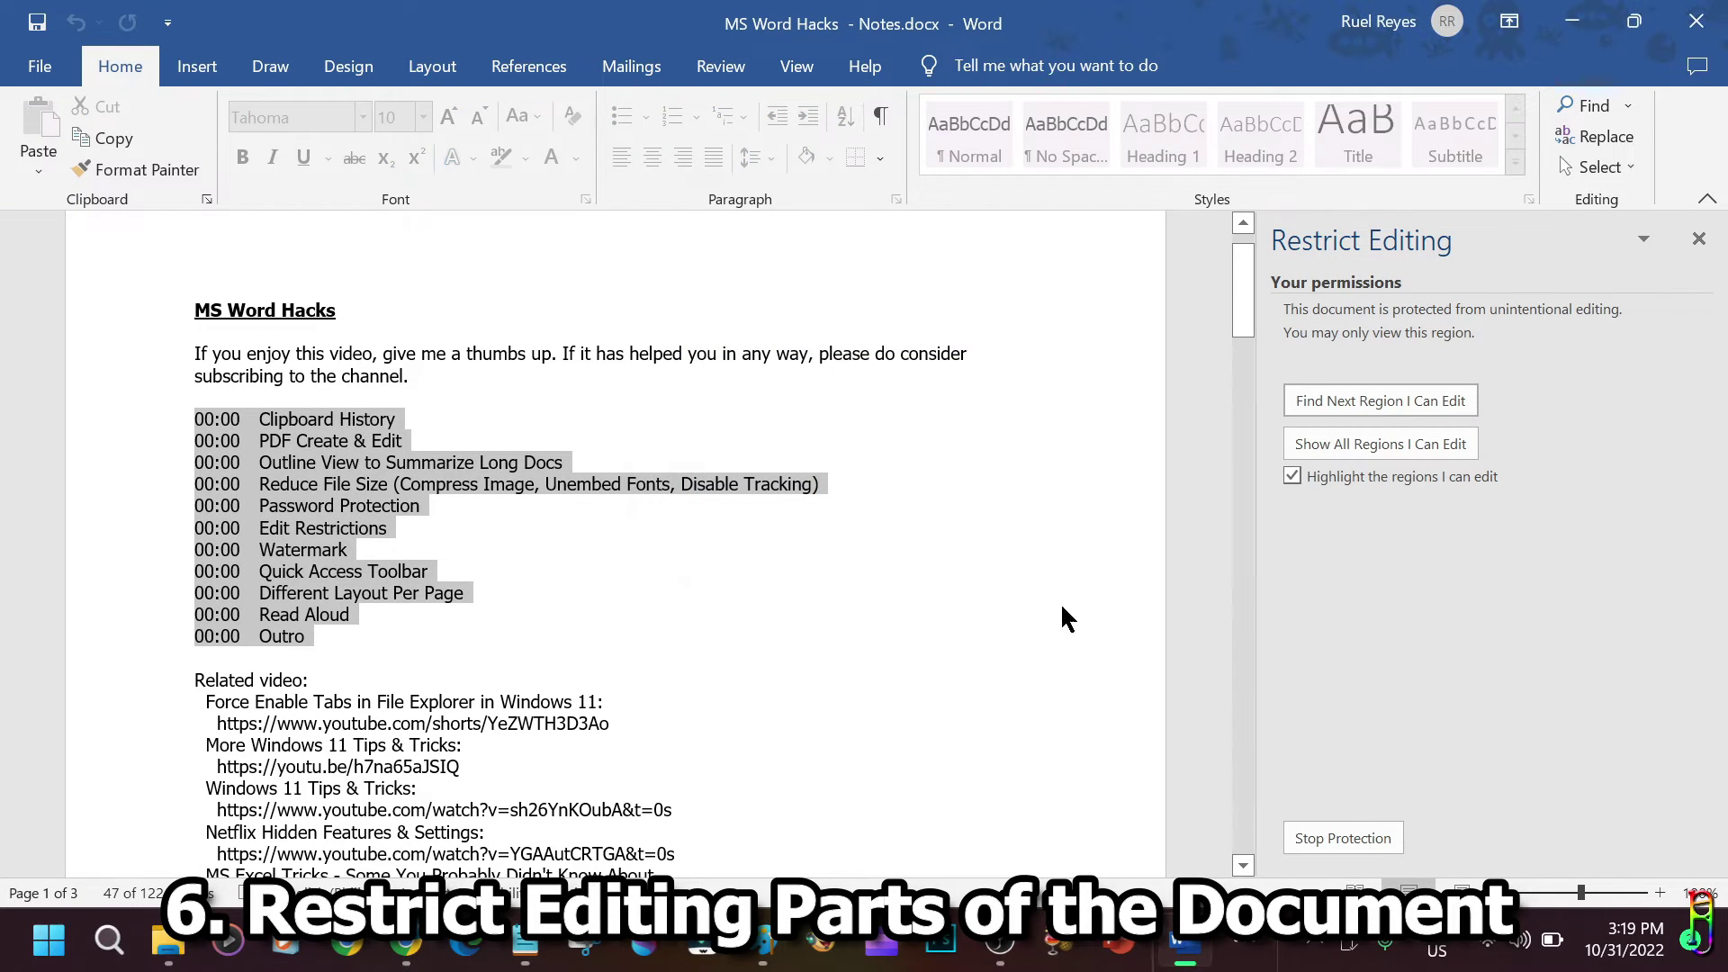
Check by right-clicking the timestamp list that editing commands are greyed out.
{"action": "left_click", "coordinate": [955, 570]}
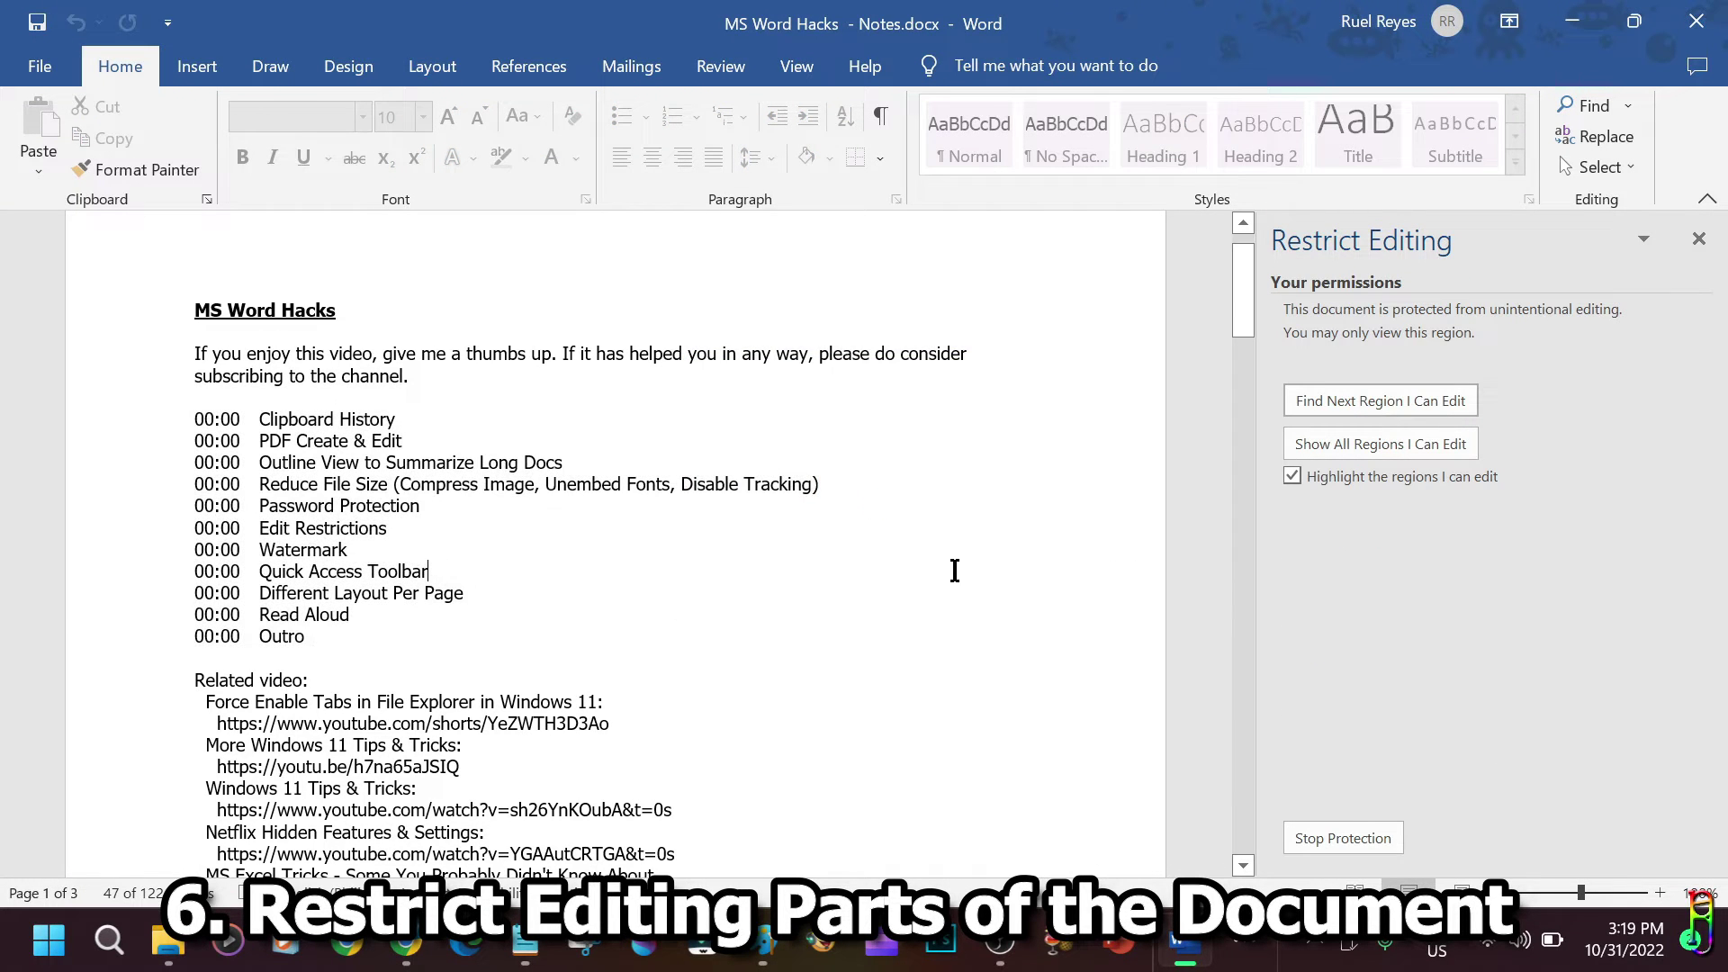
{"action": "right_click", "coordinate": [351, 489]}
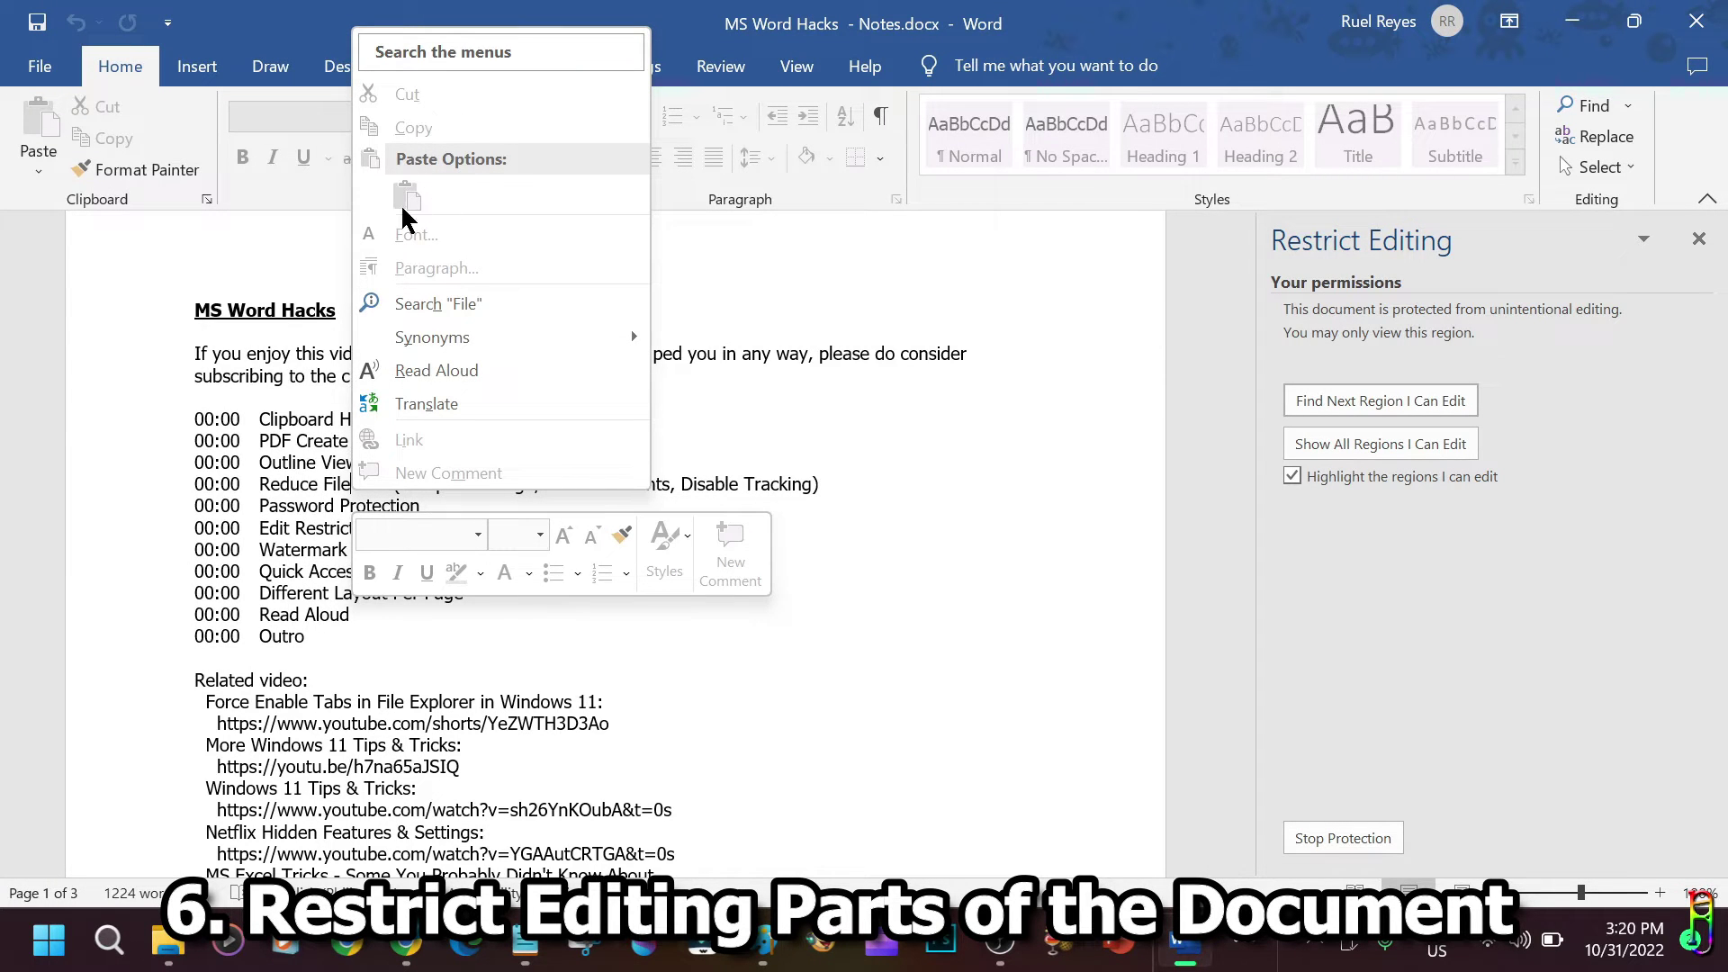
{"action": "key", "text": "Escape"}
{"action": "left_click_drag", "start_coordinate": [270, 462], "coordinate": [389, 486]}
{"action": "right_click", "coordinate": [389, 486]}
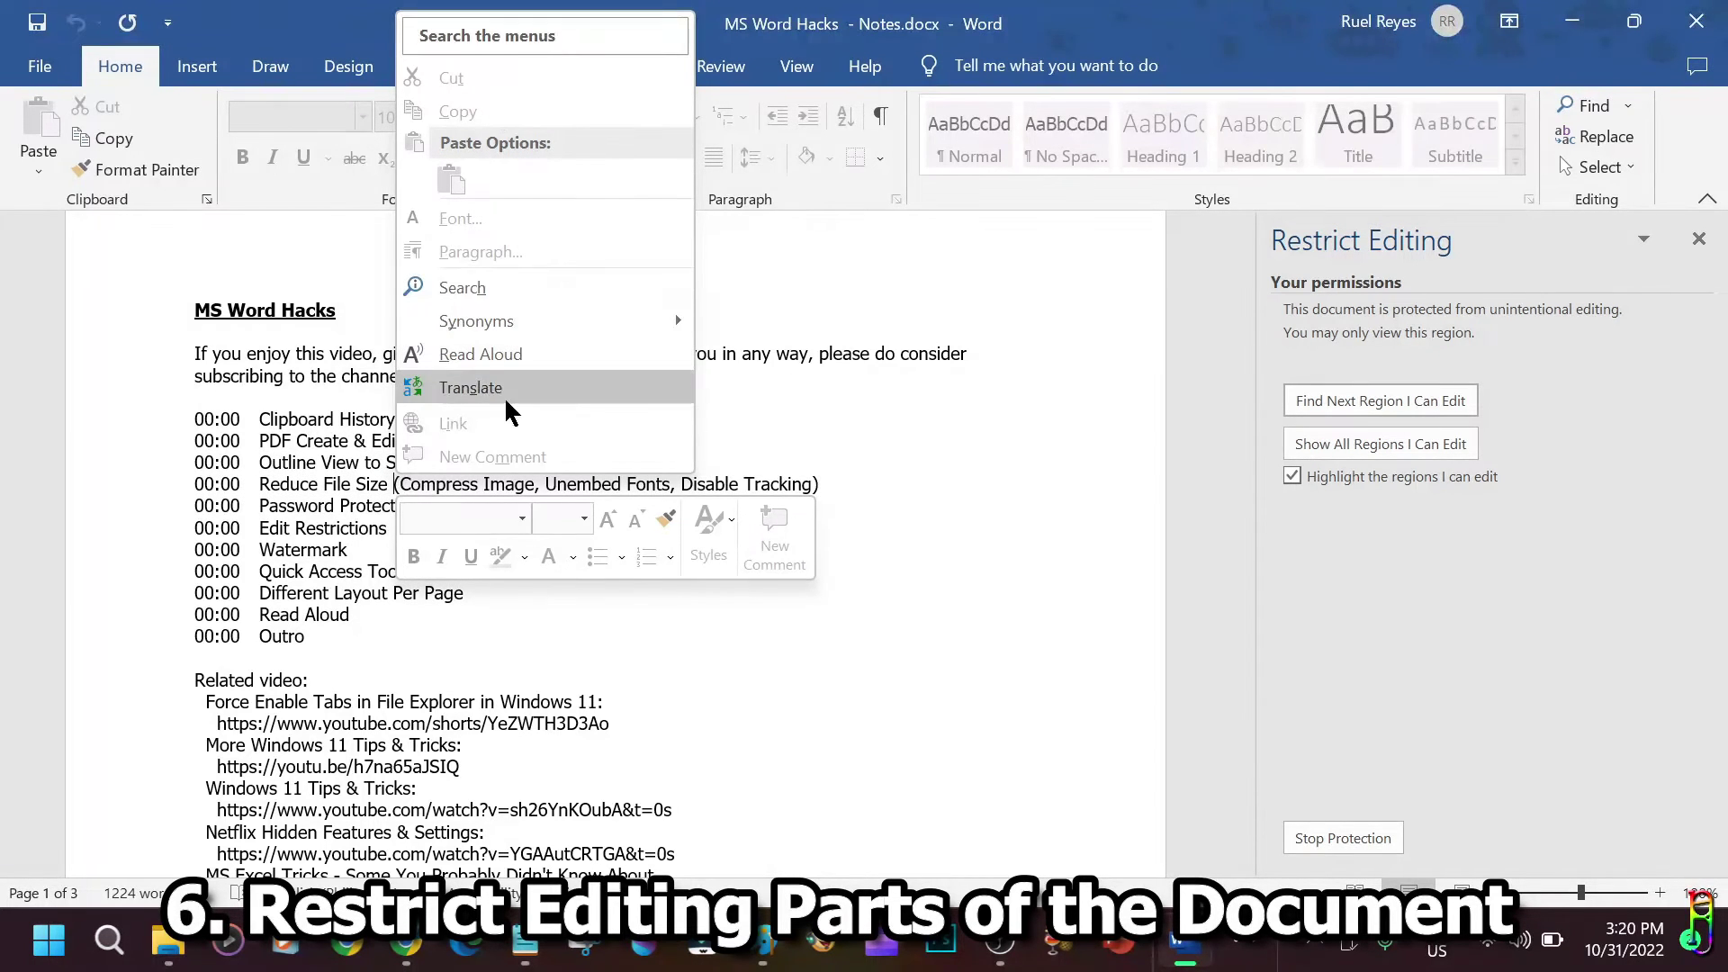
{"action": "key", "text": "Escape"}
{"action": "left_click_drag", "start_coordinate": [415, 635], "coordinate": [178, 421]}
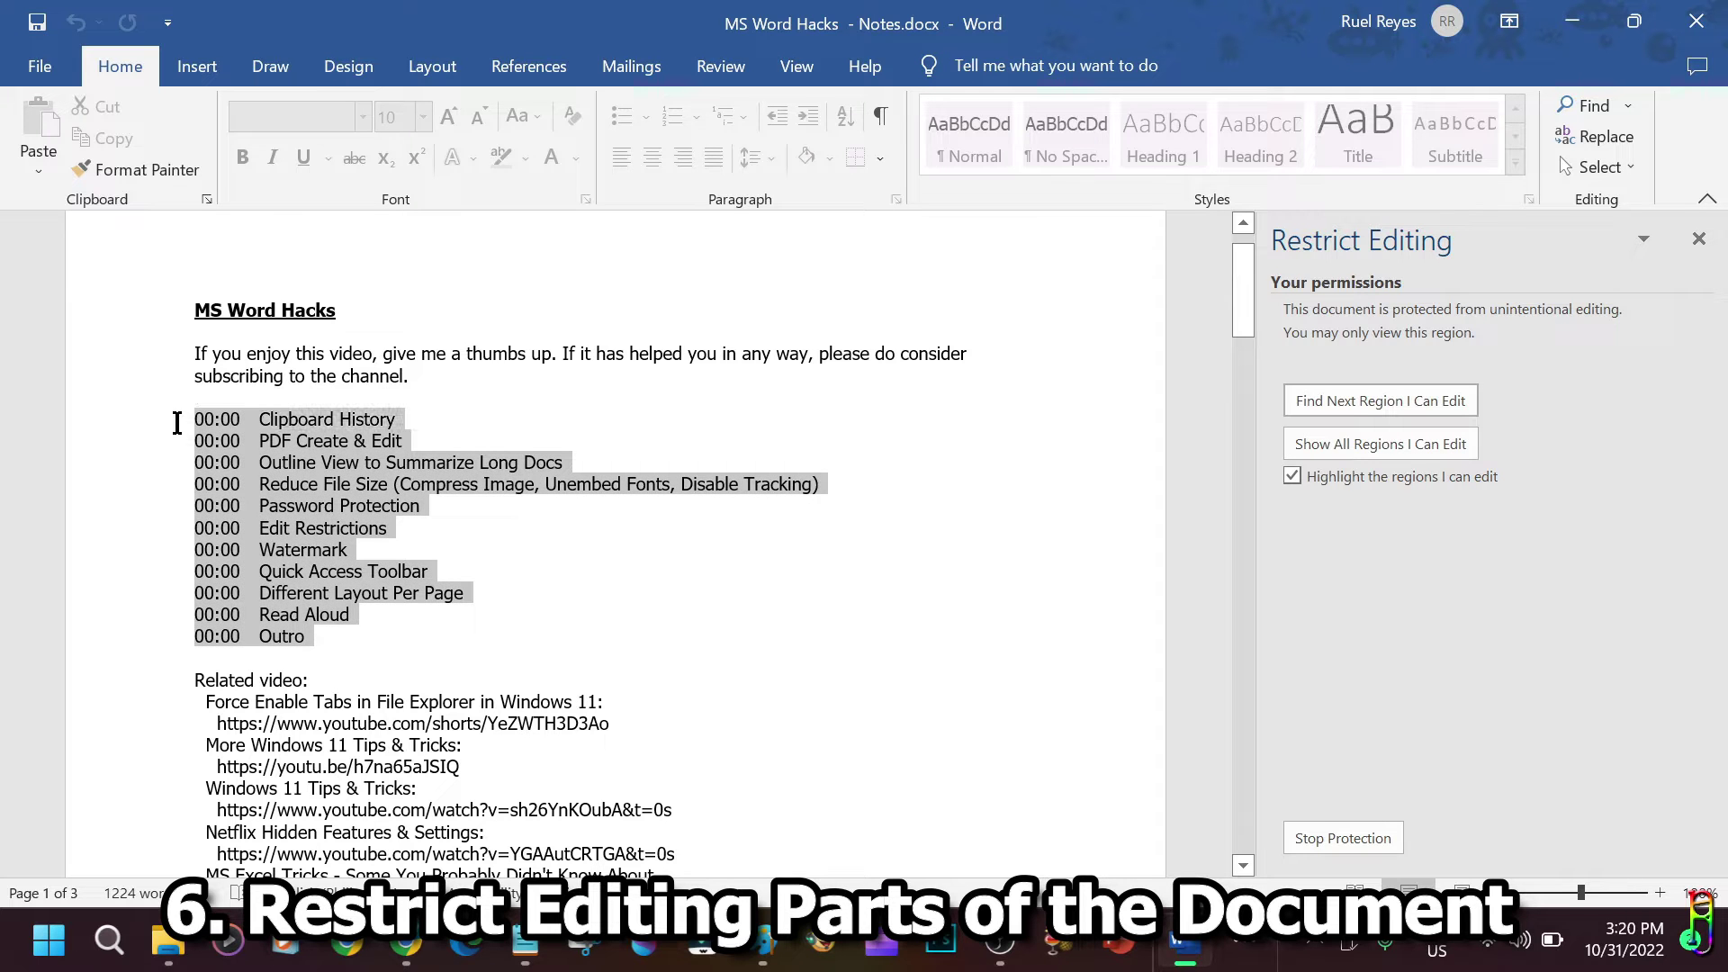
Review the Protect Document options on the Info page.
{"action": "left_click", "coordinate": [39, 66]}
{"action": "left_click", "coordinate": [74, 325]}
{"action": "left_click", "coordinate": [371, 409]}
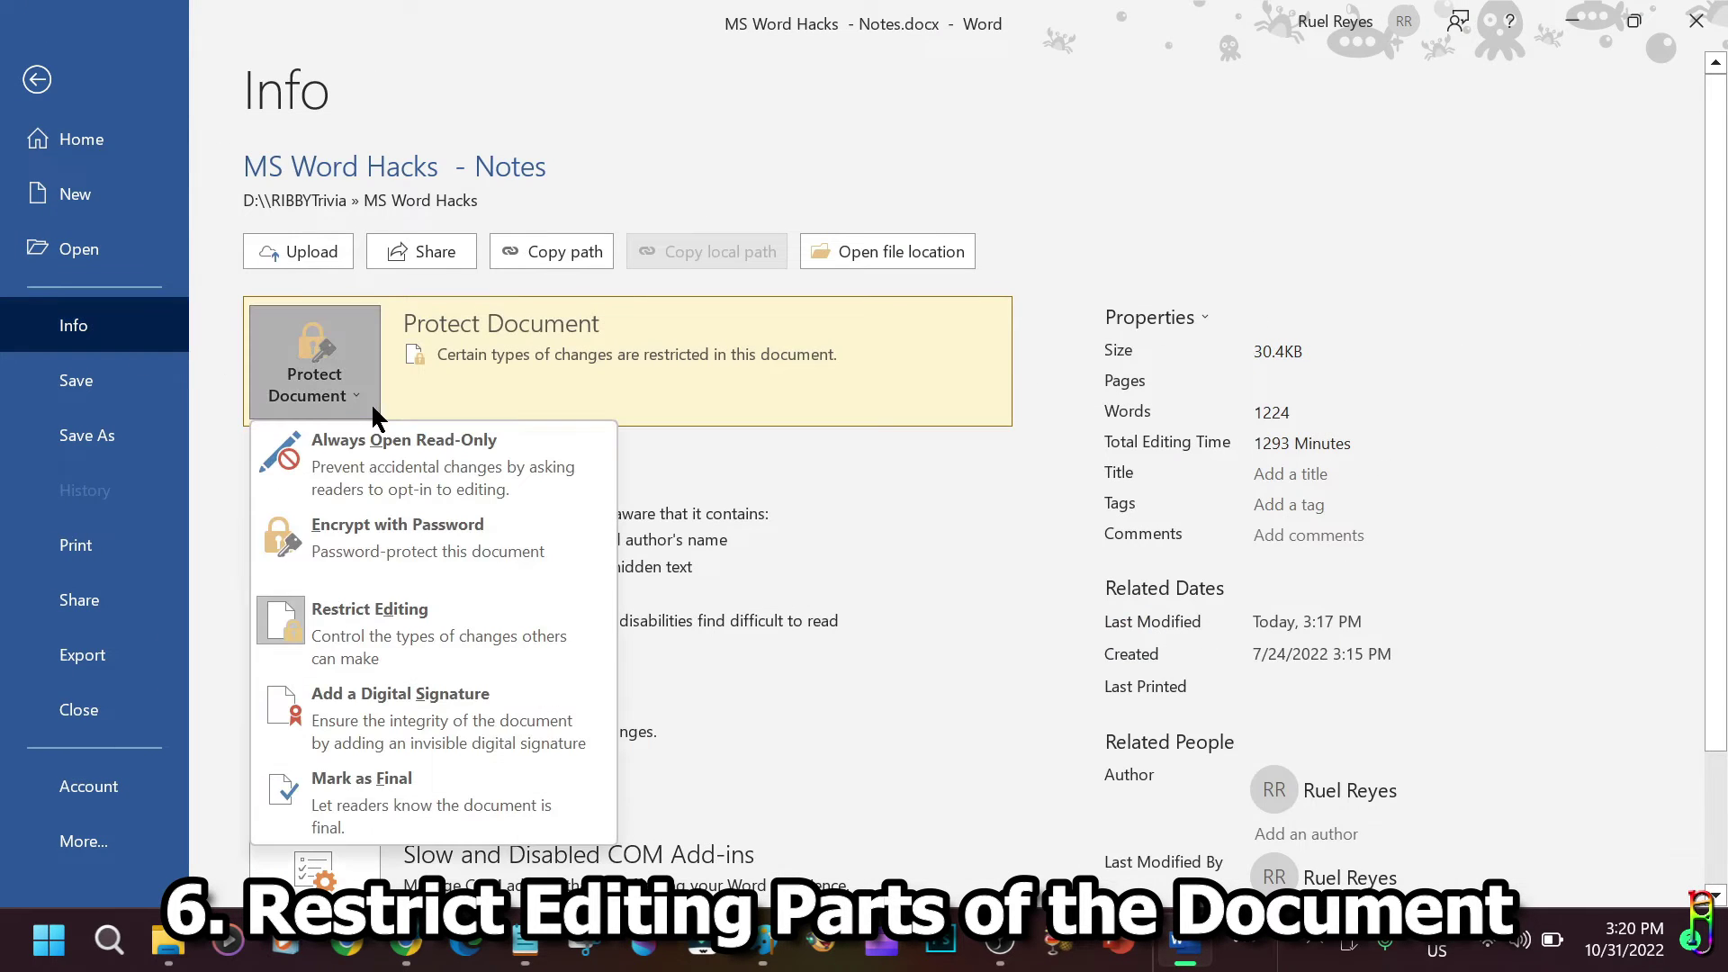
{"action": "left_click", "coordinate": [414, 610]}
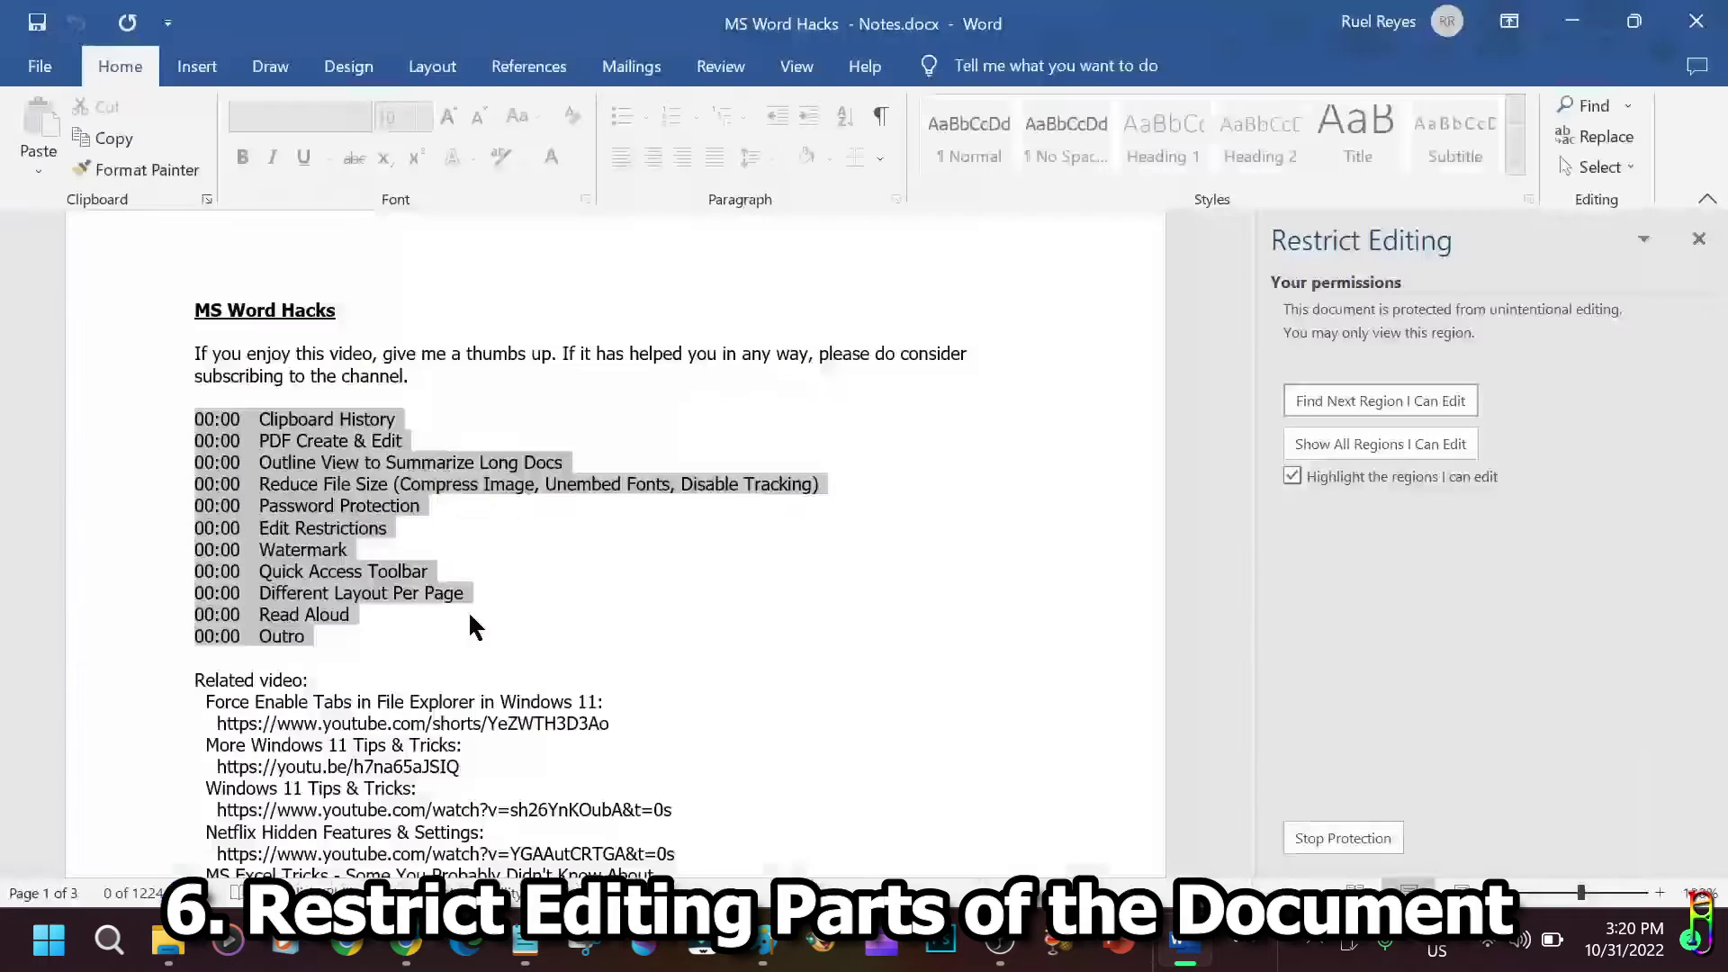
Stop protection with the password and confirm editing commands are available again.
{"action": "left_click", "coordinate": [1354, 841]}
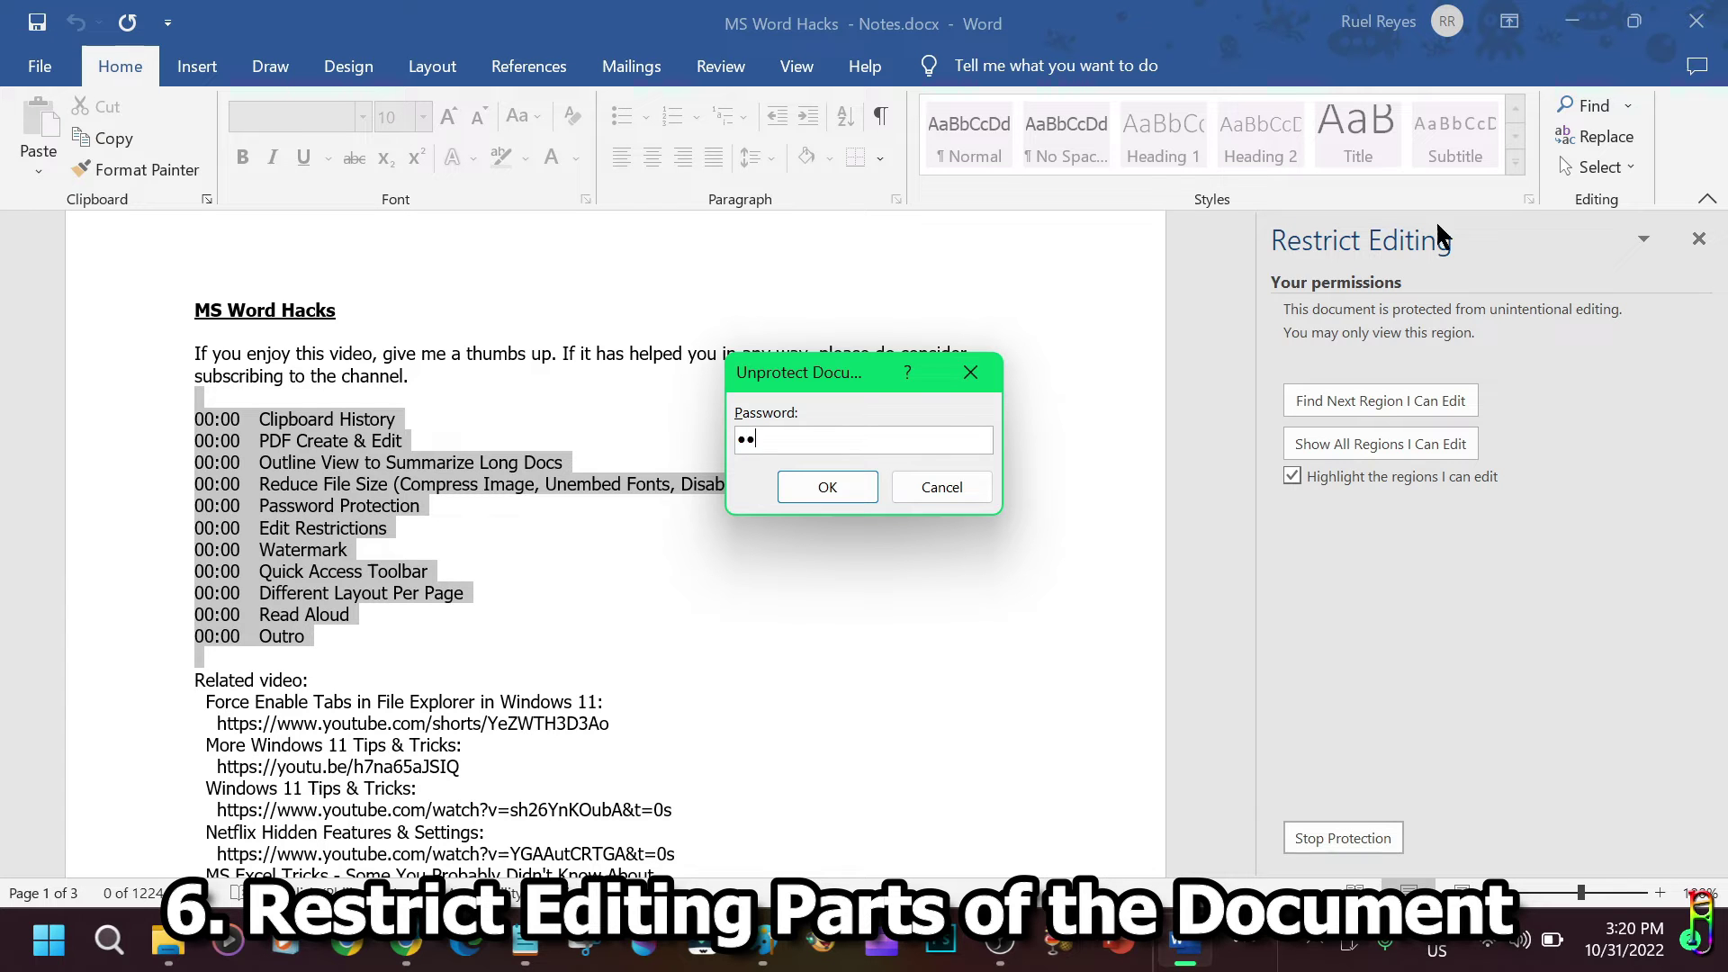
{"action": "double_click", "coordinate": [821, 438]}
{"action": "left_click", "coordinate": [790, 490]}
{"action": "left_click", "coordinate": [315, 508]}
{"action": "right_click", "coordinate": [274, 481]}
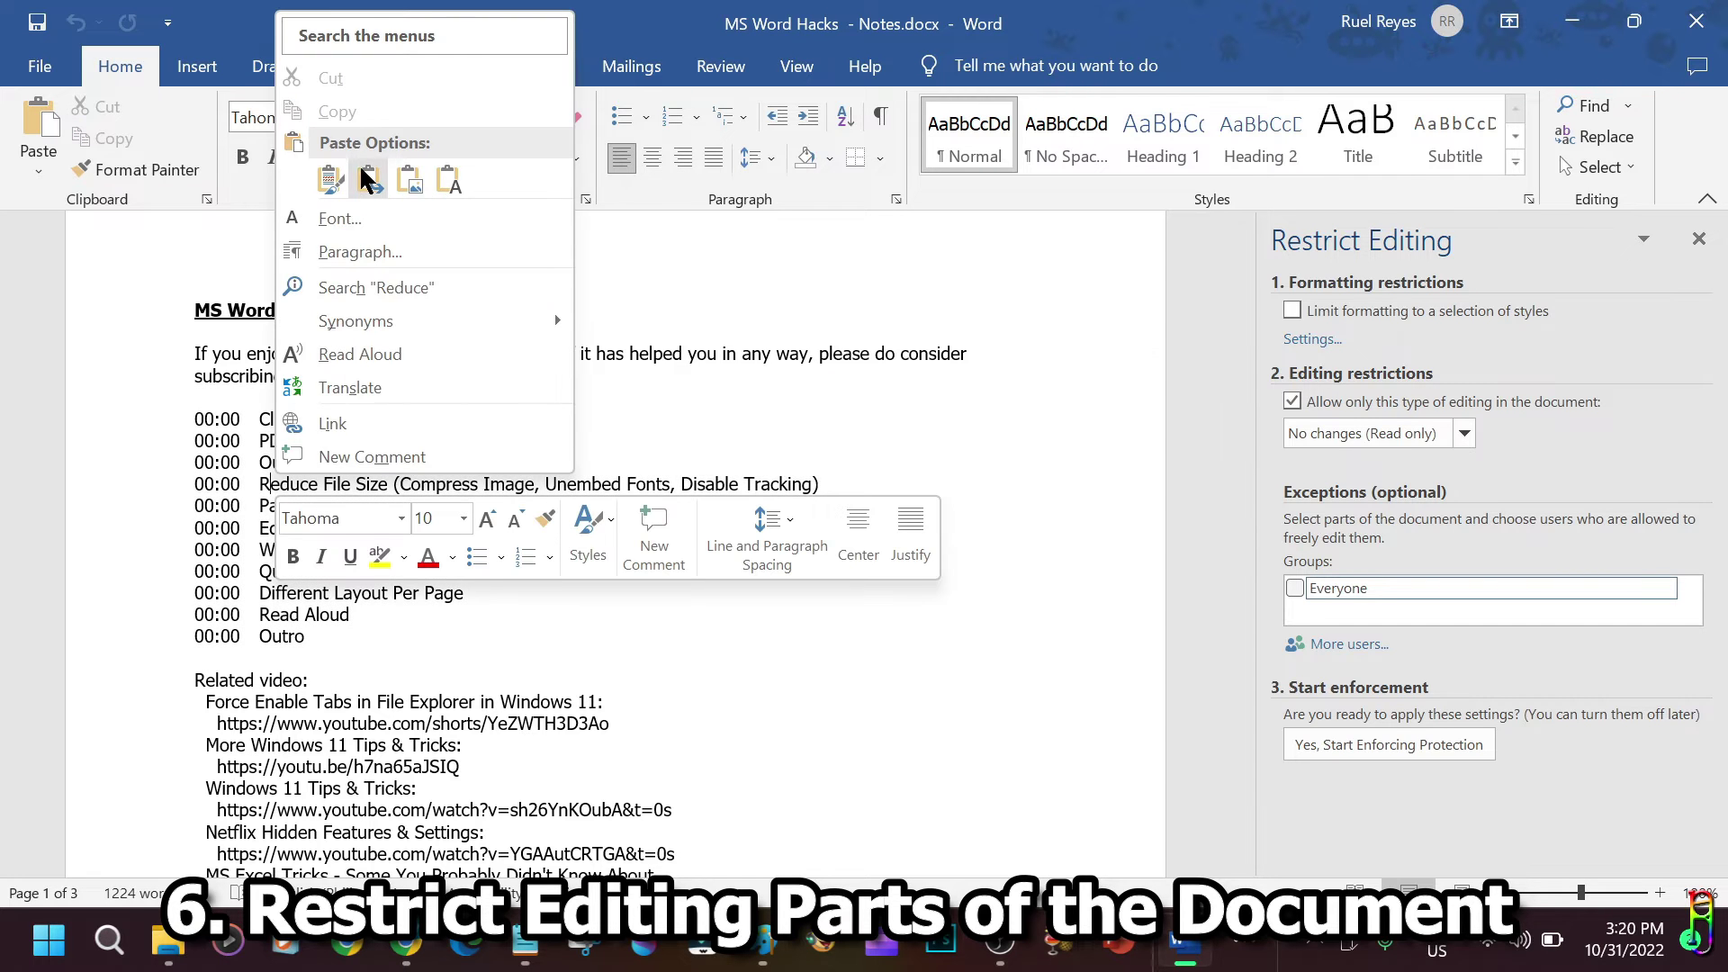
{"action": "key", "text": "Escape"}
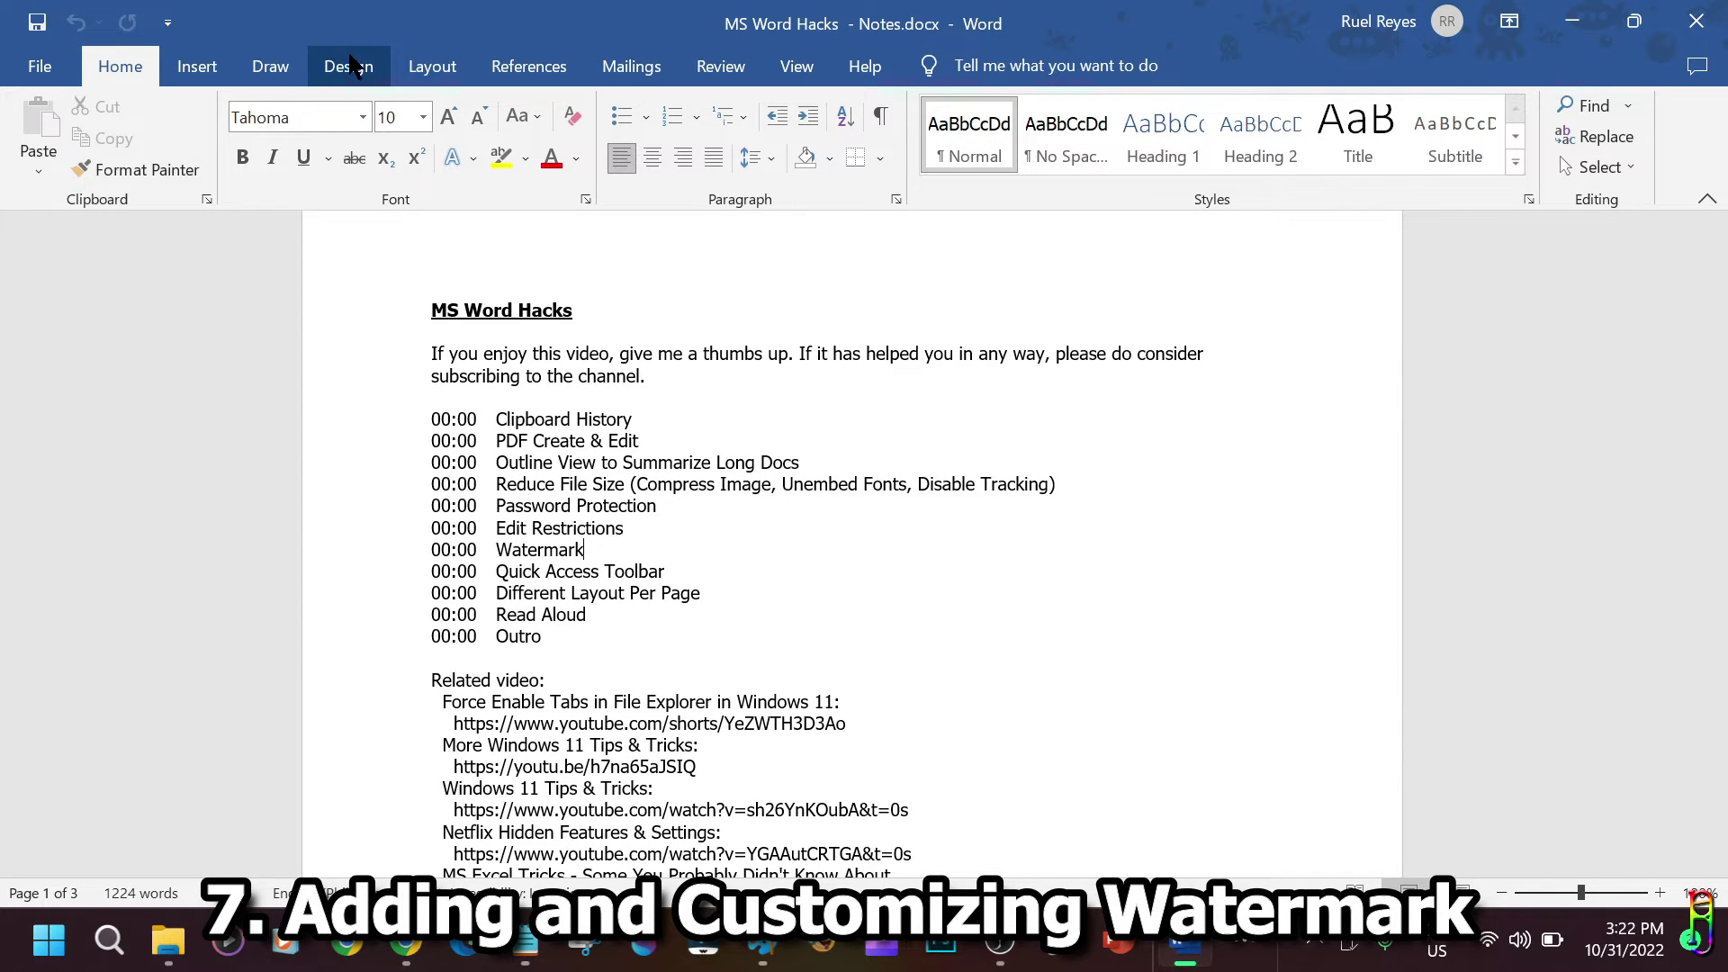
Apply the DO NOT COPY 1 watermark from Design > Watermark.
{"action": "left_click", "coordinate": [351, 67]}
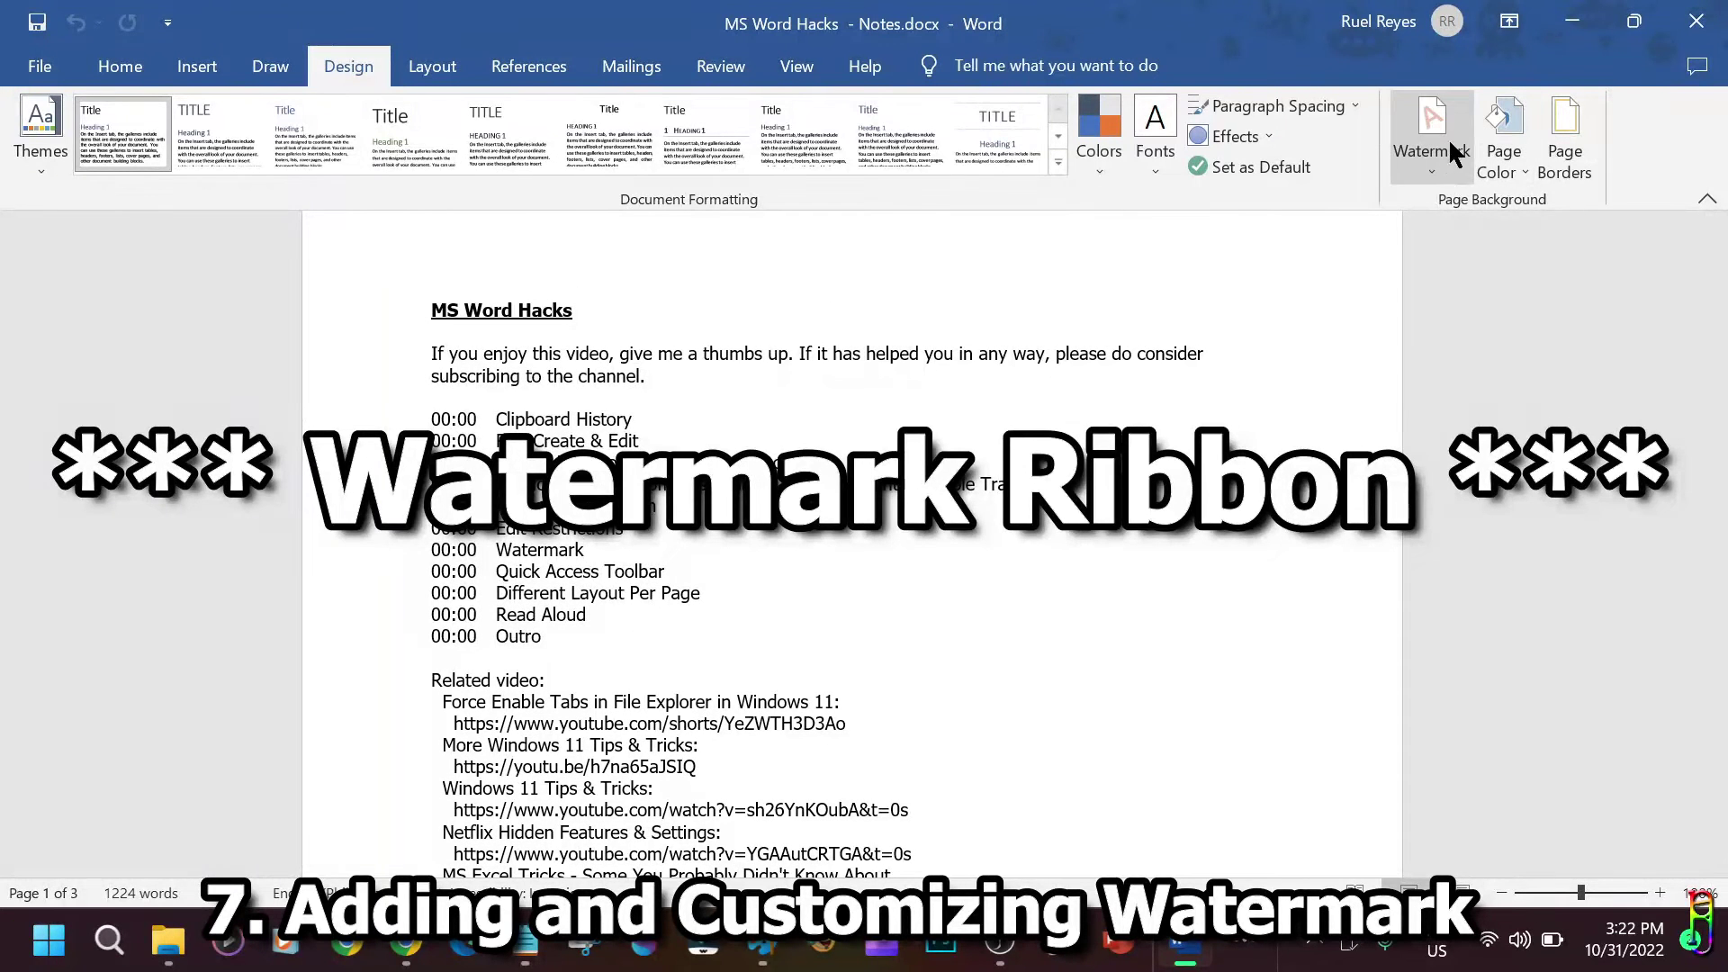
{"action": "left_click", "coordinate": [1444, 171]}
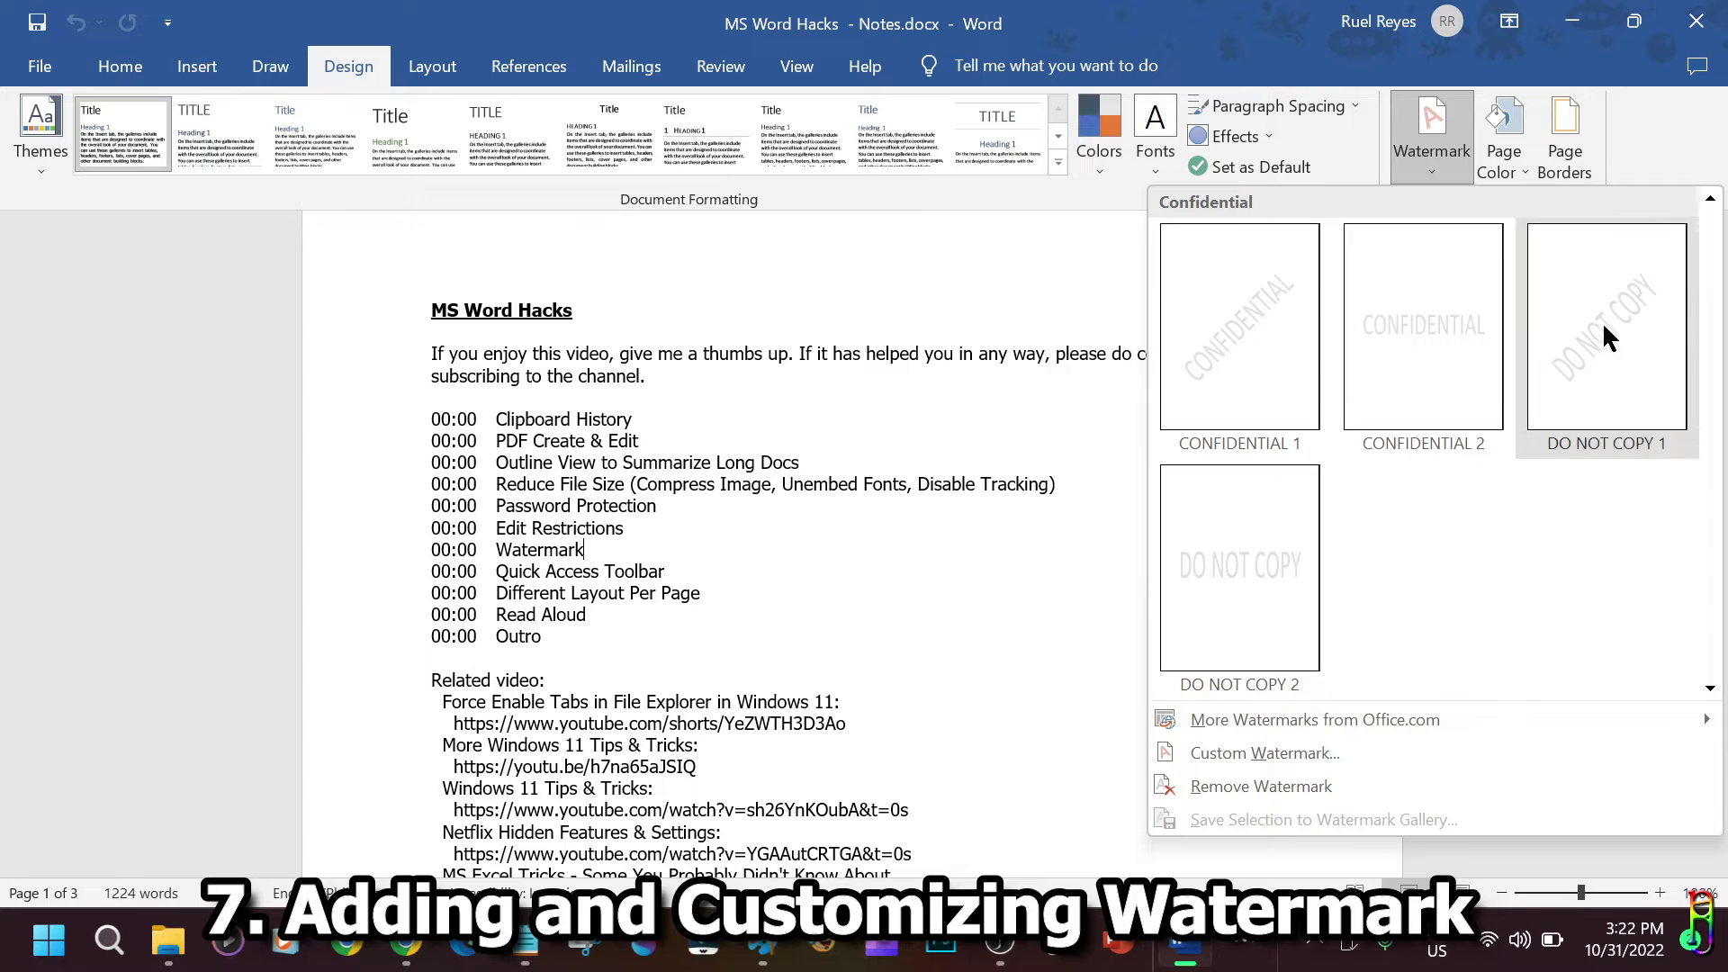
{"action": "left_click", "coordinate": [1604, 325]}
{"action": "scroll", "coordinate": [1271, 652], "scroll_direction": "down", "scroll_amount": 6}
{"action": "scroll", "coordinate": [1272, 652], "scroll_direction": "up", "scroll_amount": 6}
Remove the watermark and reopen the watermark gallery.
{"action": "left_click", "coordinate": [1429, 162]}
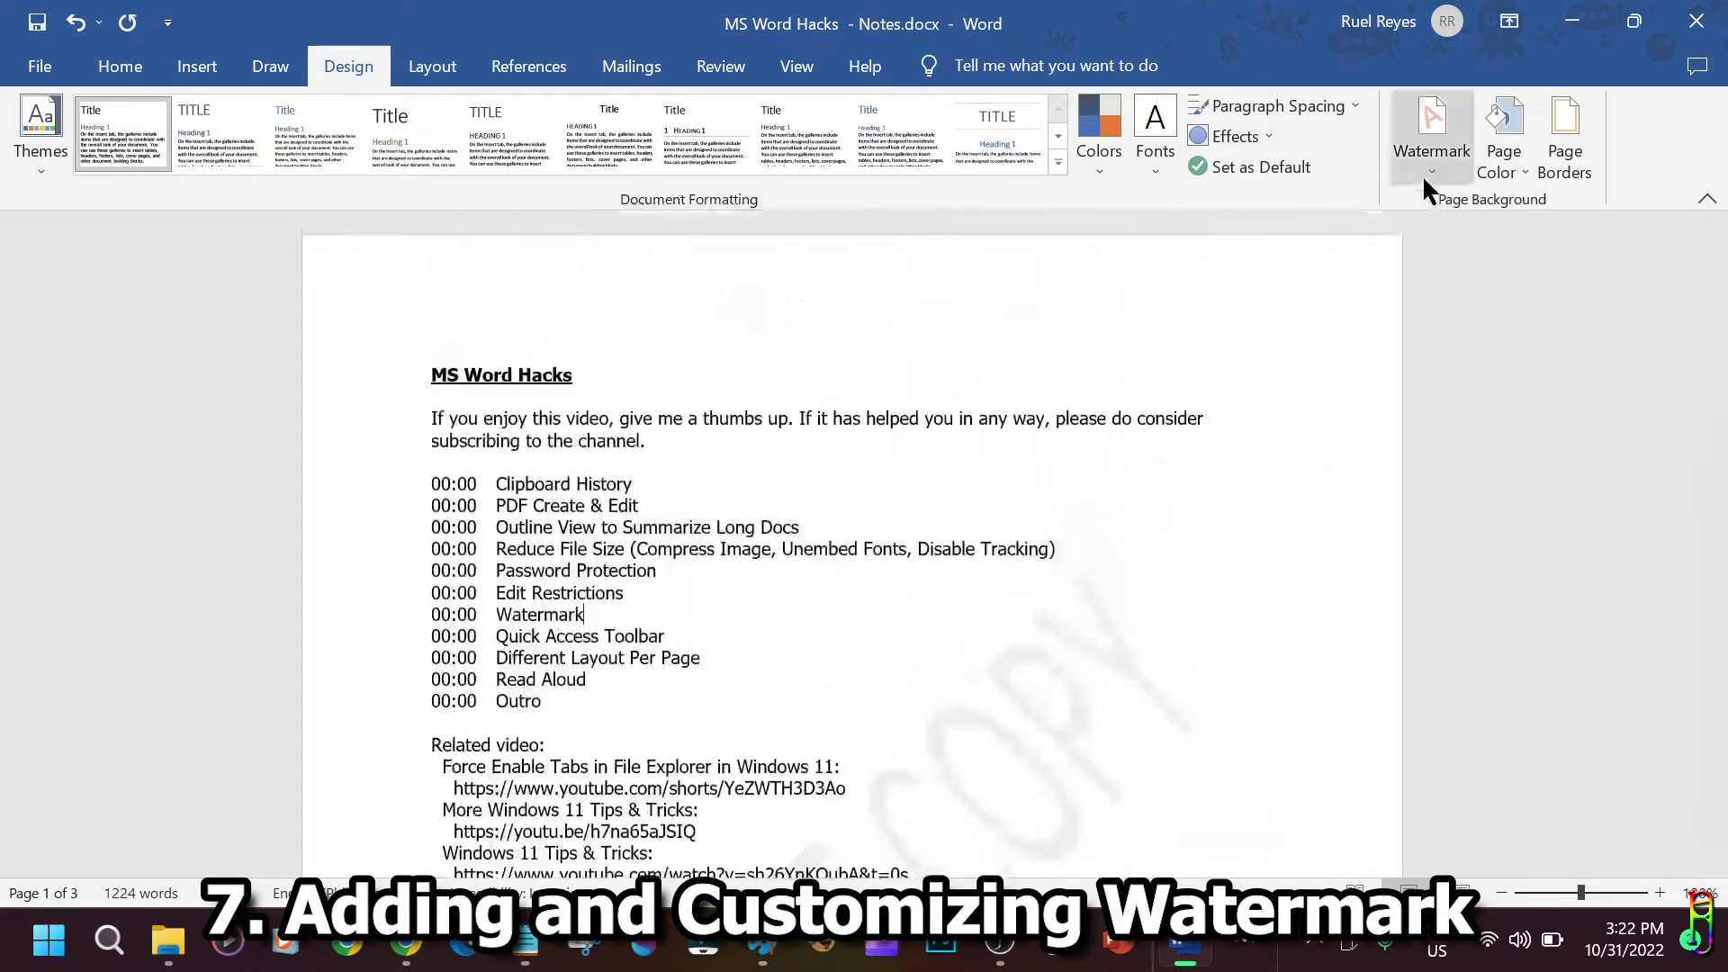
{"action": "left_click", "coordinate": [1327, 789]}
{"action": "left_click", "coordinate": [1427, 165]}
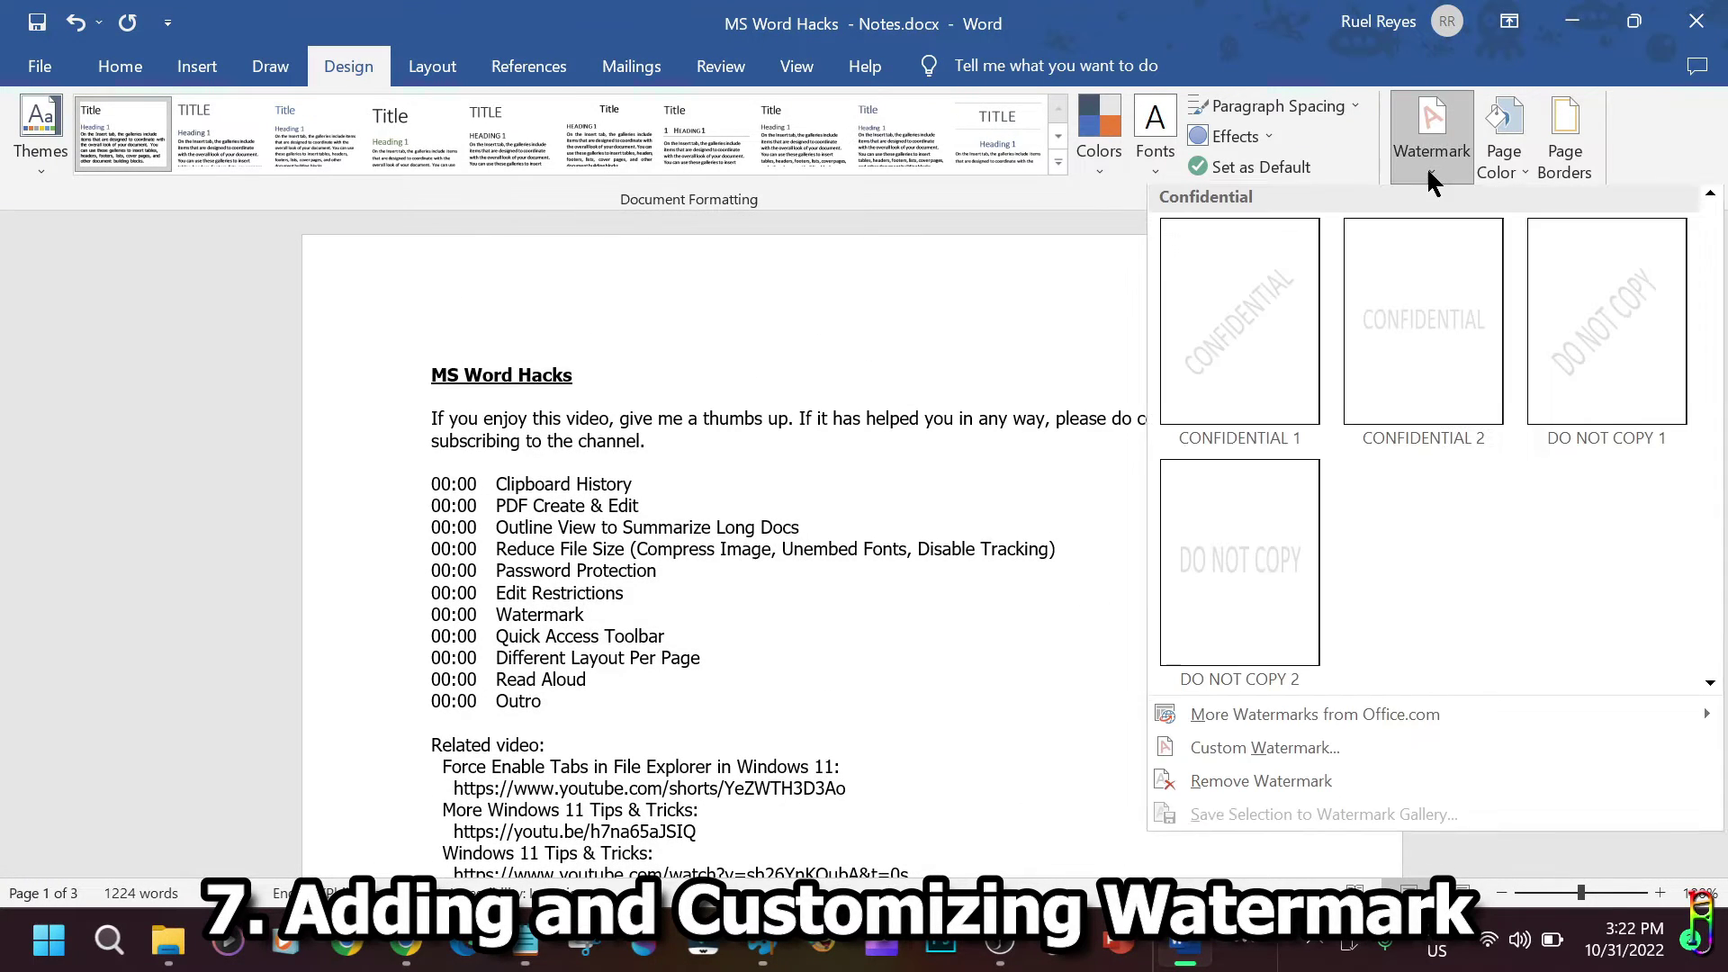
Insert the colored transparent emblem PNG as a custom picture watermark.
{"action": "left_click", "coordinate": [1305, 754]}
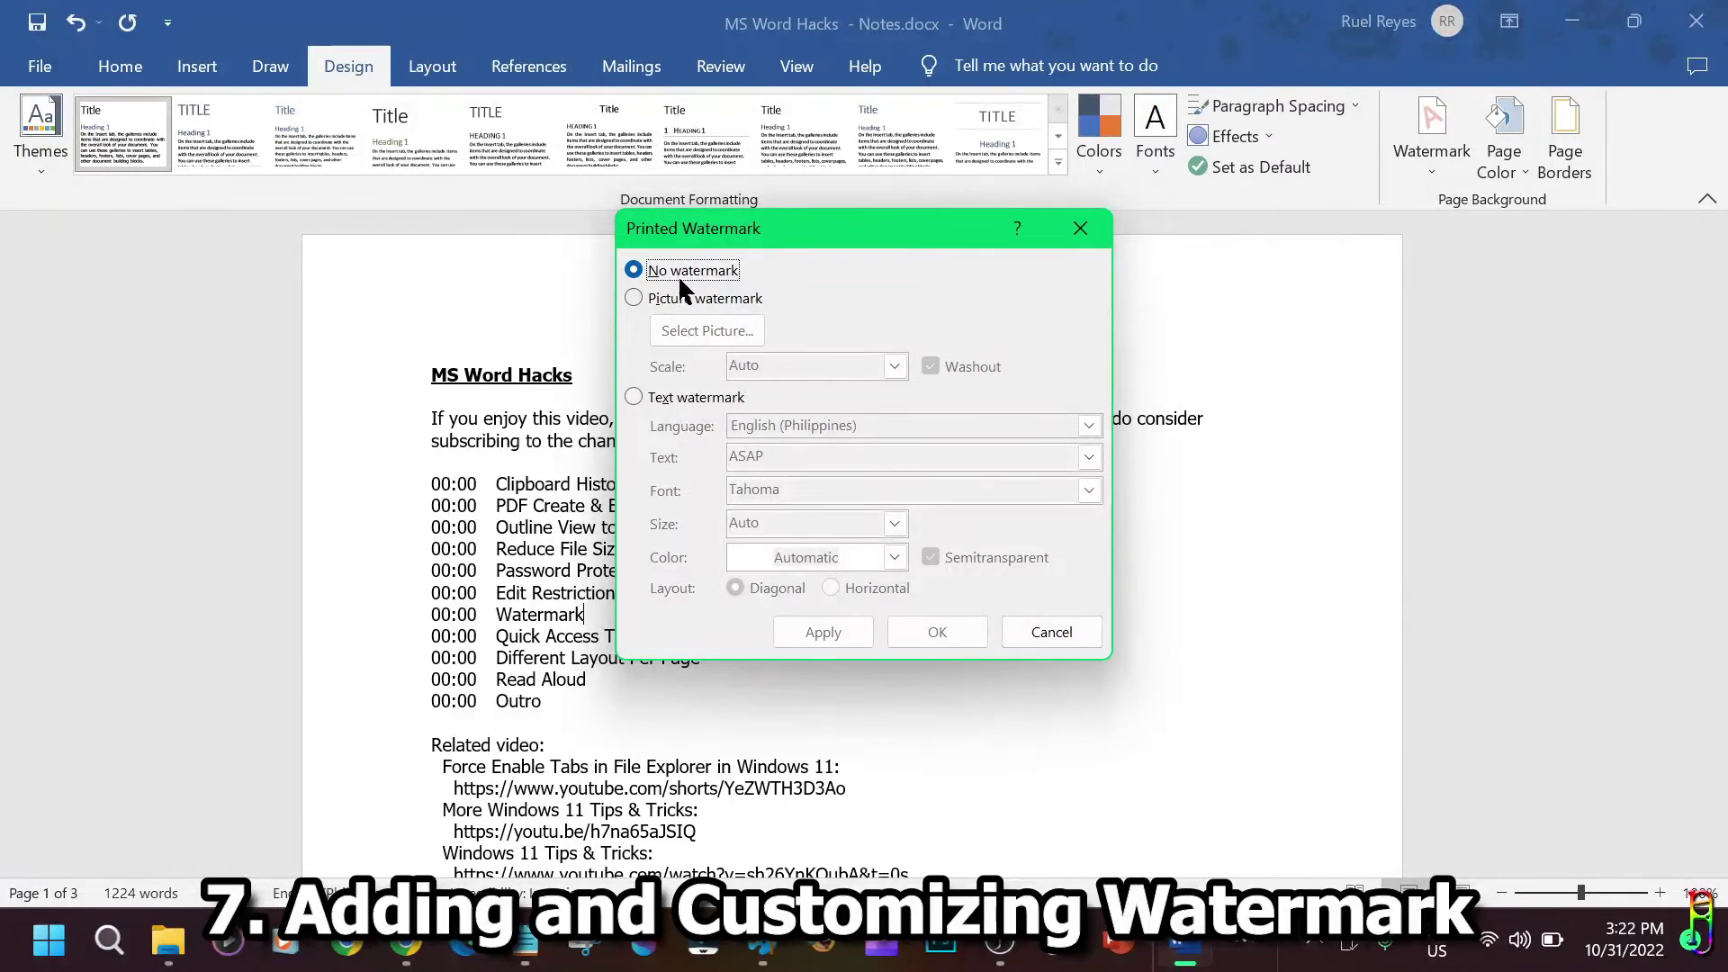
{"action": "left_click", "coordinate": [635, 293]}
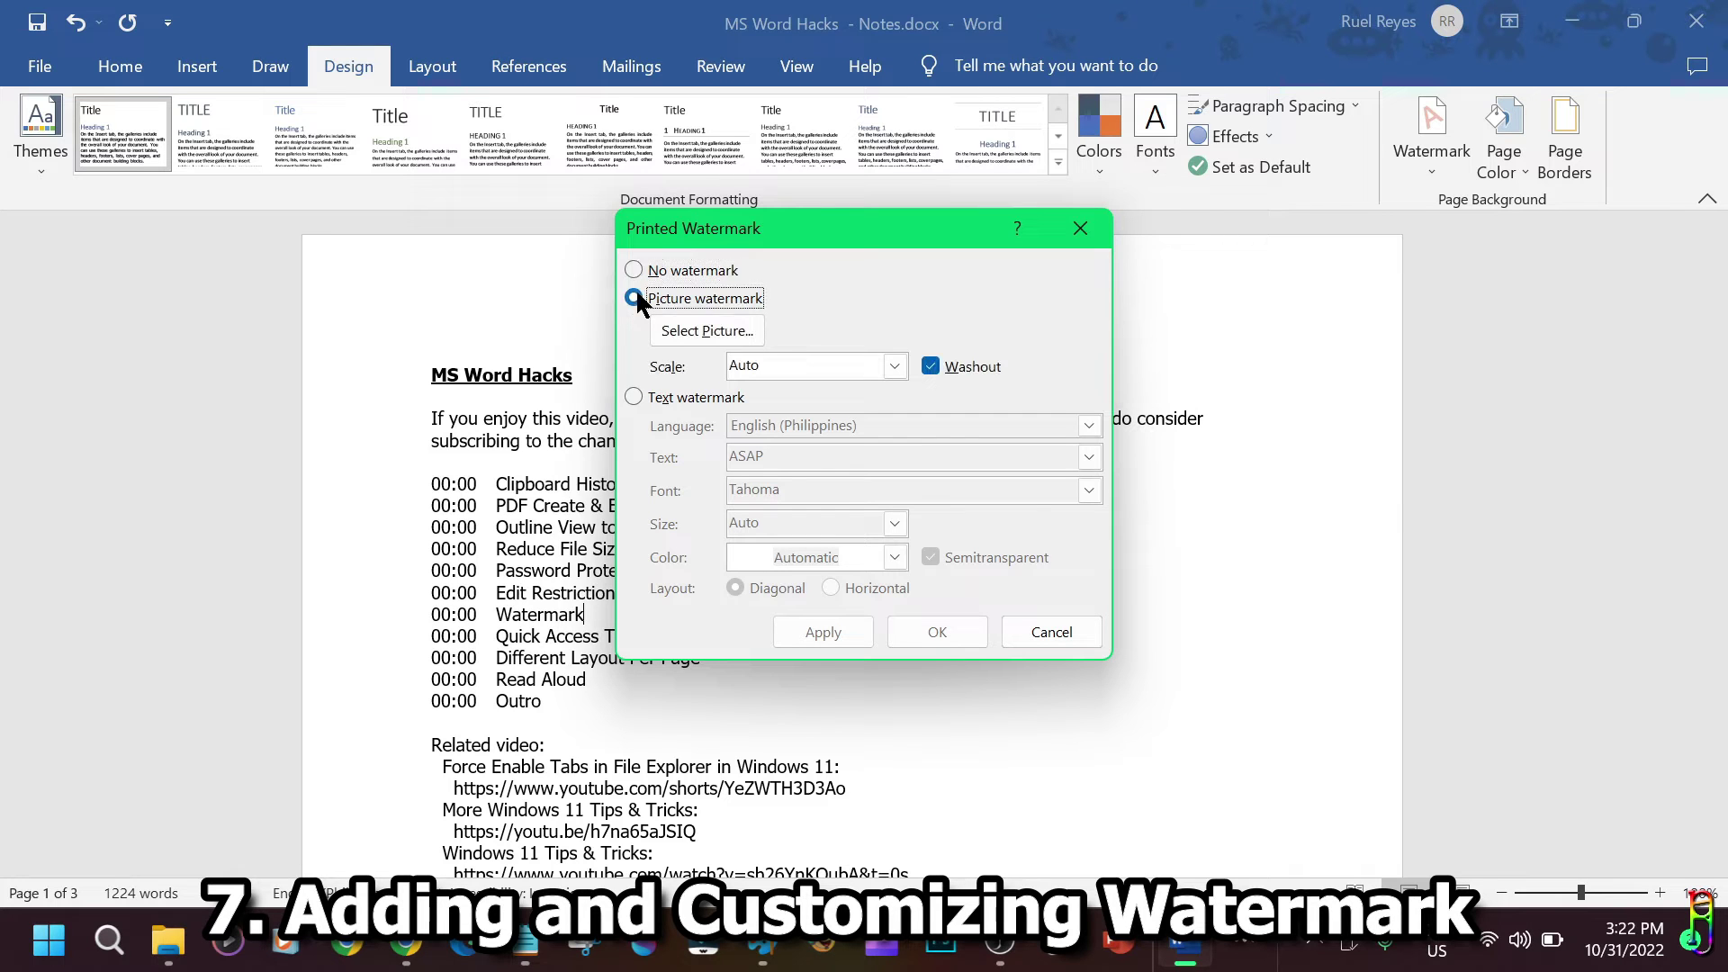
{"action": "left_click", "coordinate": [681, 330]}
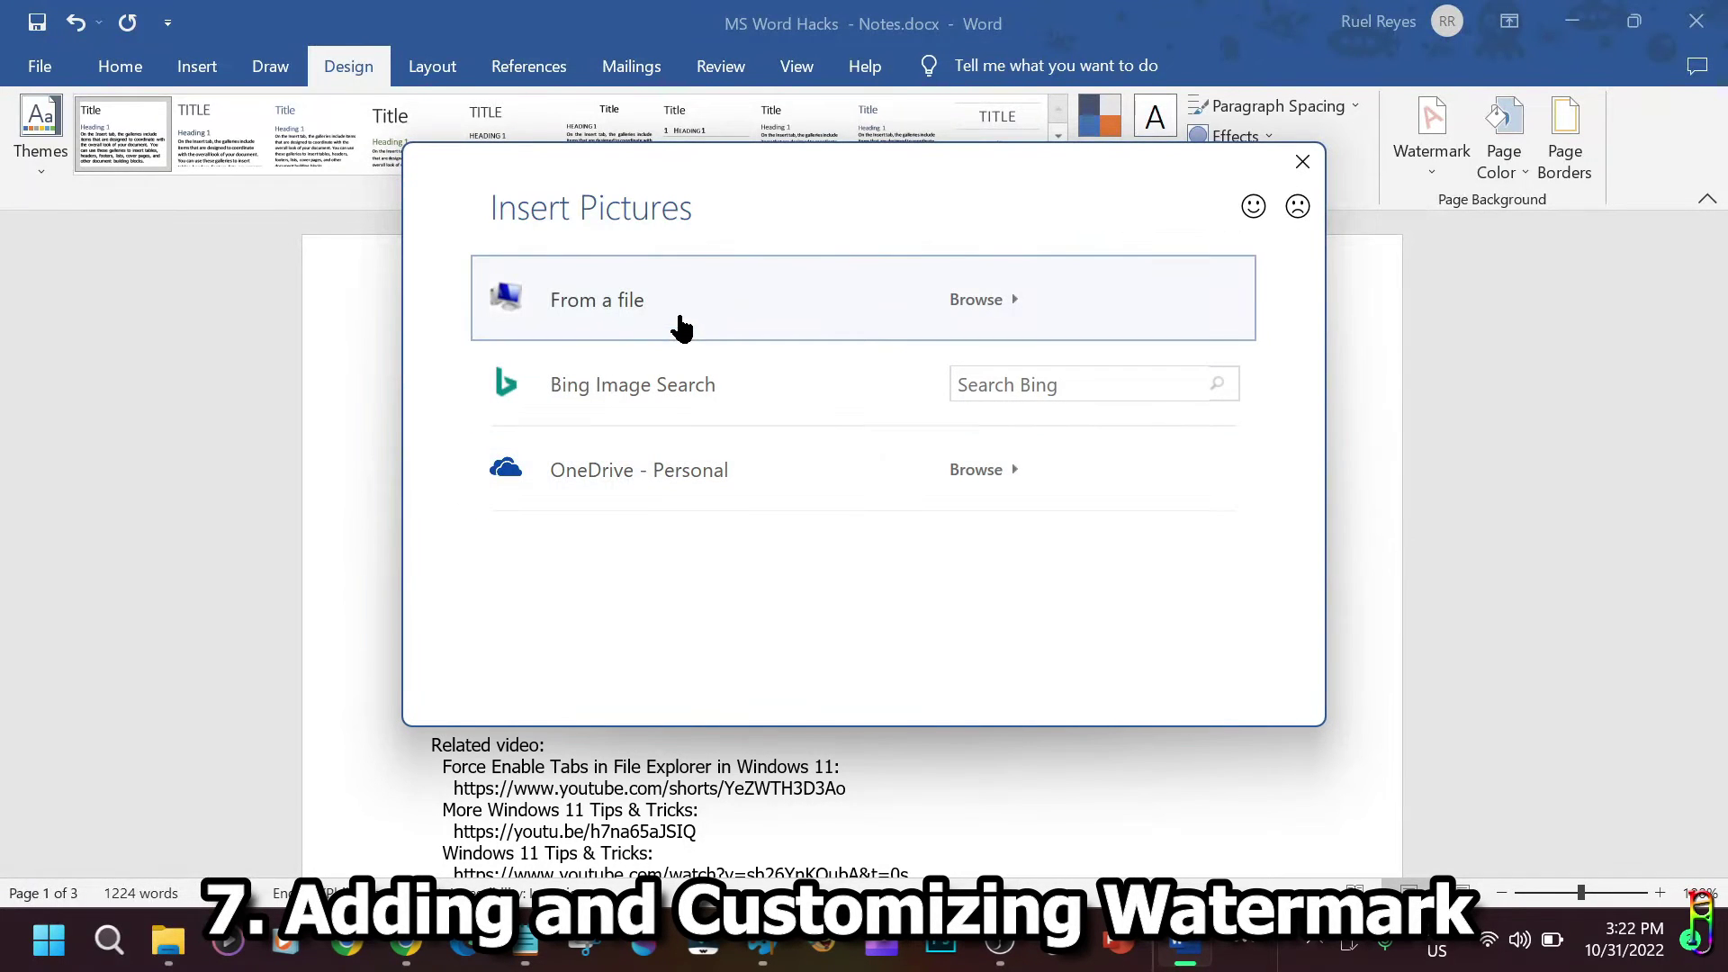
{"action": "left_click", "coordinate": [770, 304]}
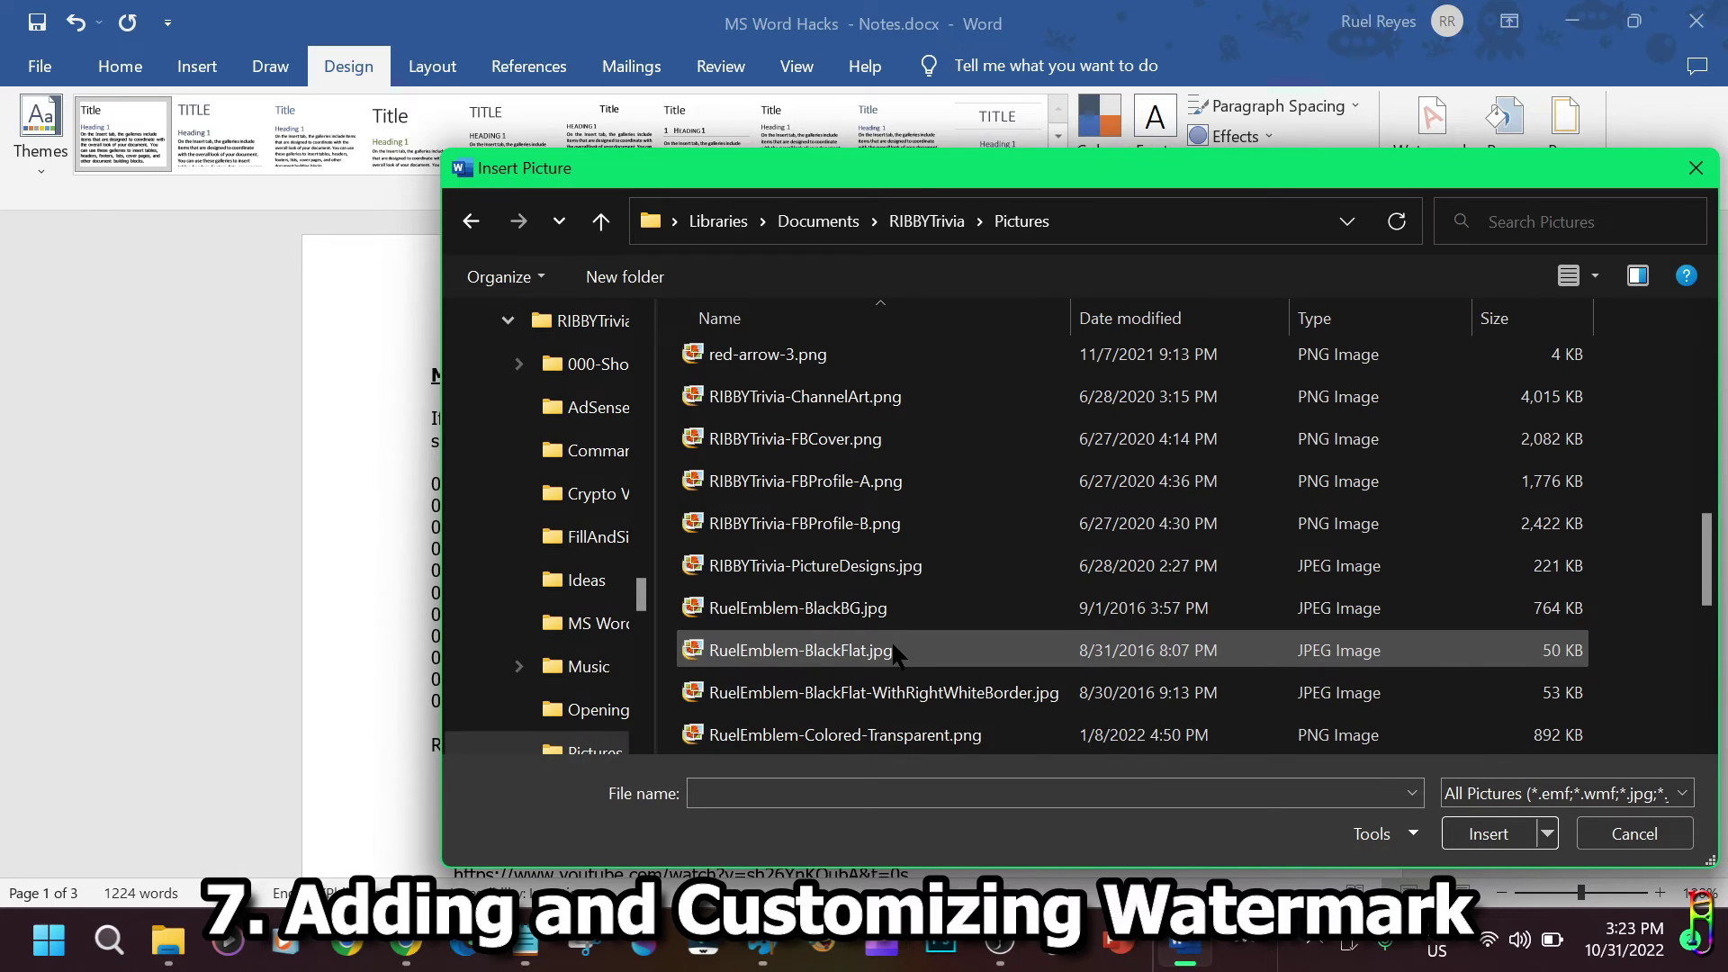
{"action": "double_click", "coordinate": [922, 736]}
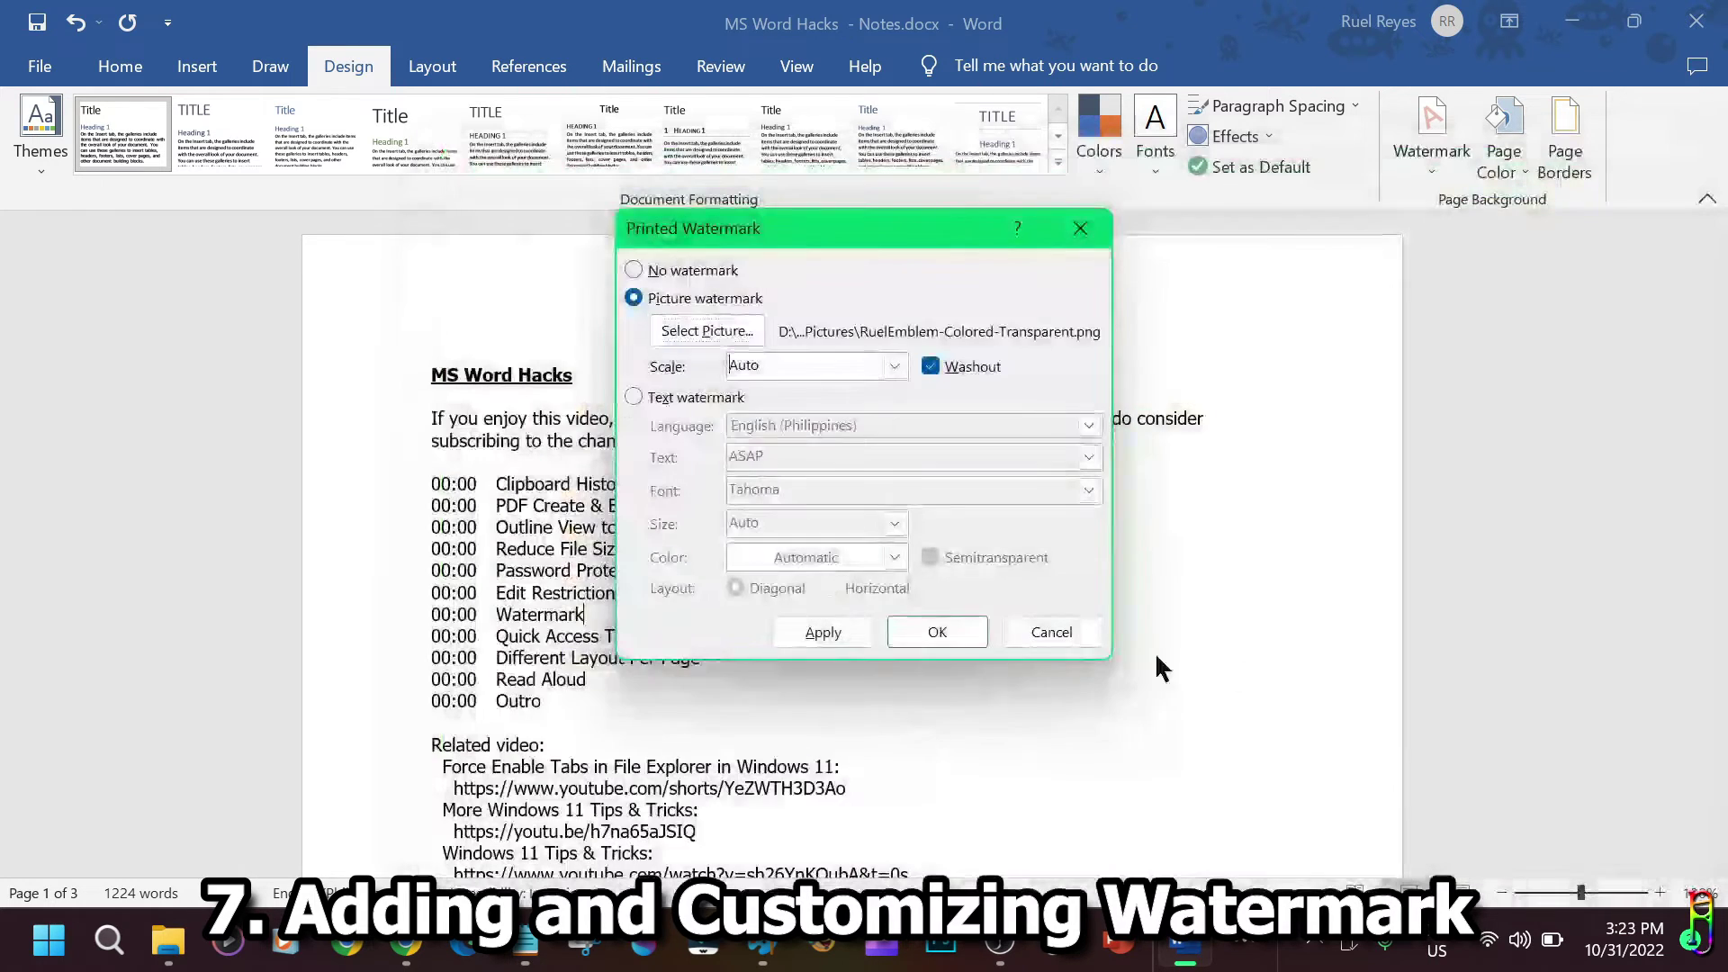
{"action": "left_click", "coordinate": [942, 630]}
Check the emblem watermark across the pages, then remove it.
{"action": "scroll", "coordinate": [1223, 597], "scroll_direction": "down", "scroll_amount": 10}
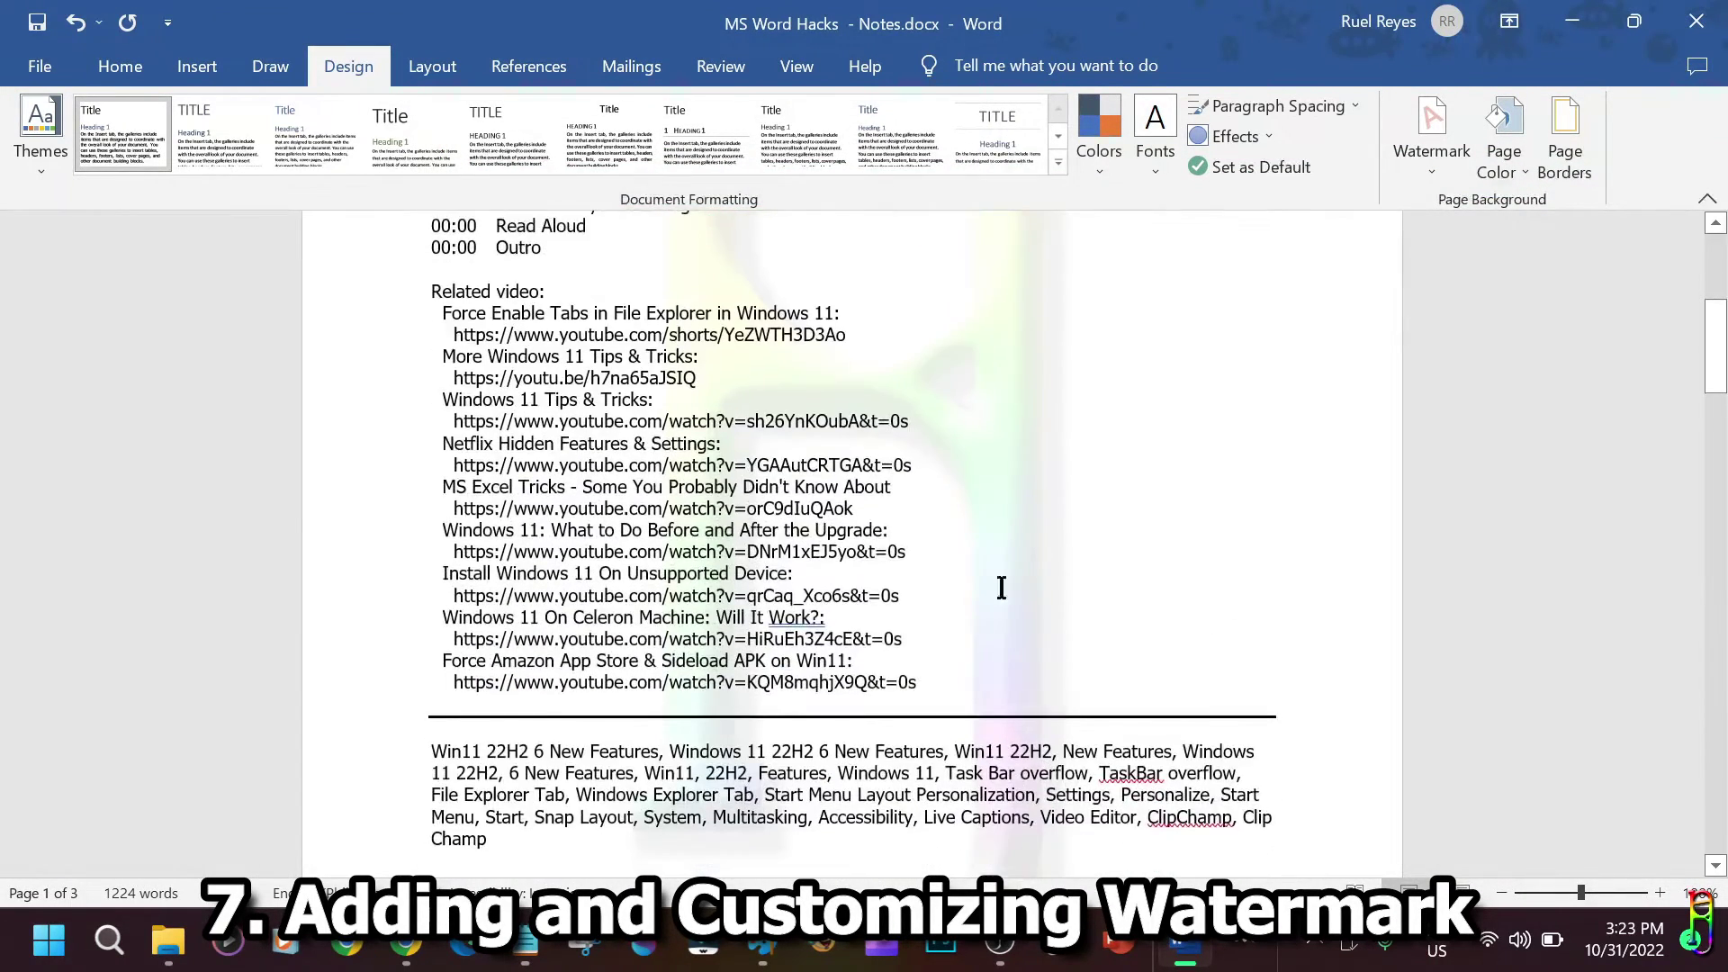
{"action": "scroll", "coordinate": [1167, 654], "scroll_direction": "up", "scroll_amount": 3}
{"action": "scroll", "coordinate": [1167, 654], "scroll_direction": "down", "scroll_amount": 6, "text": "ctrl"}
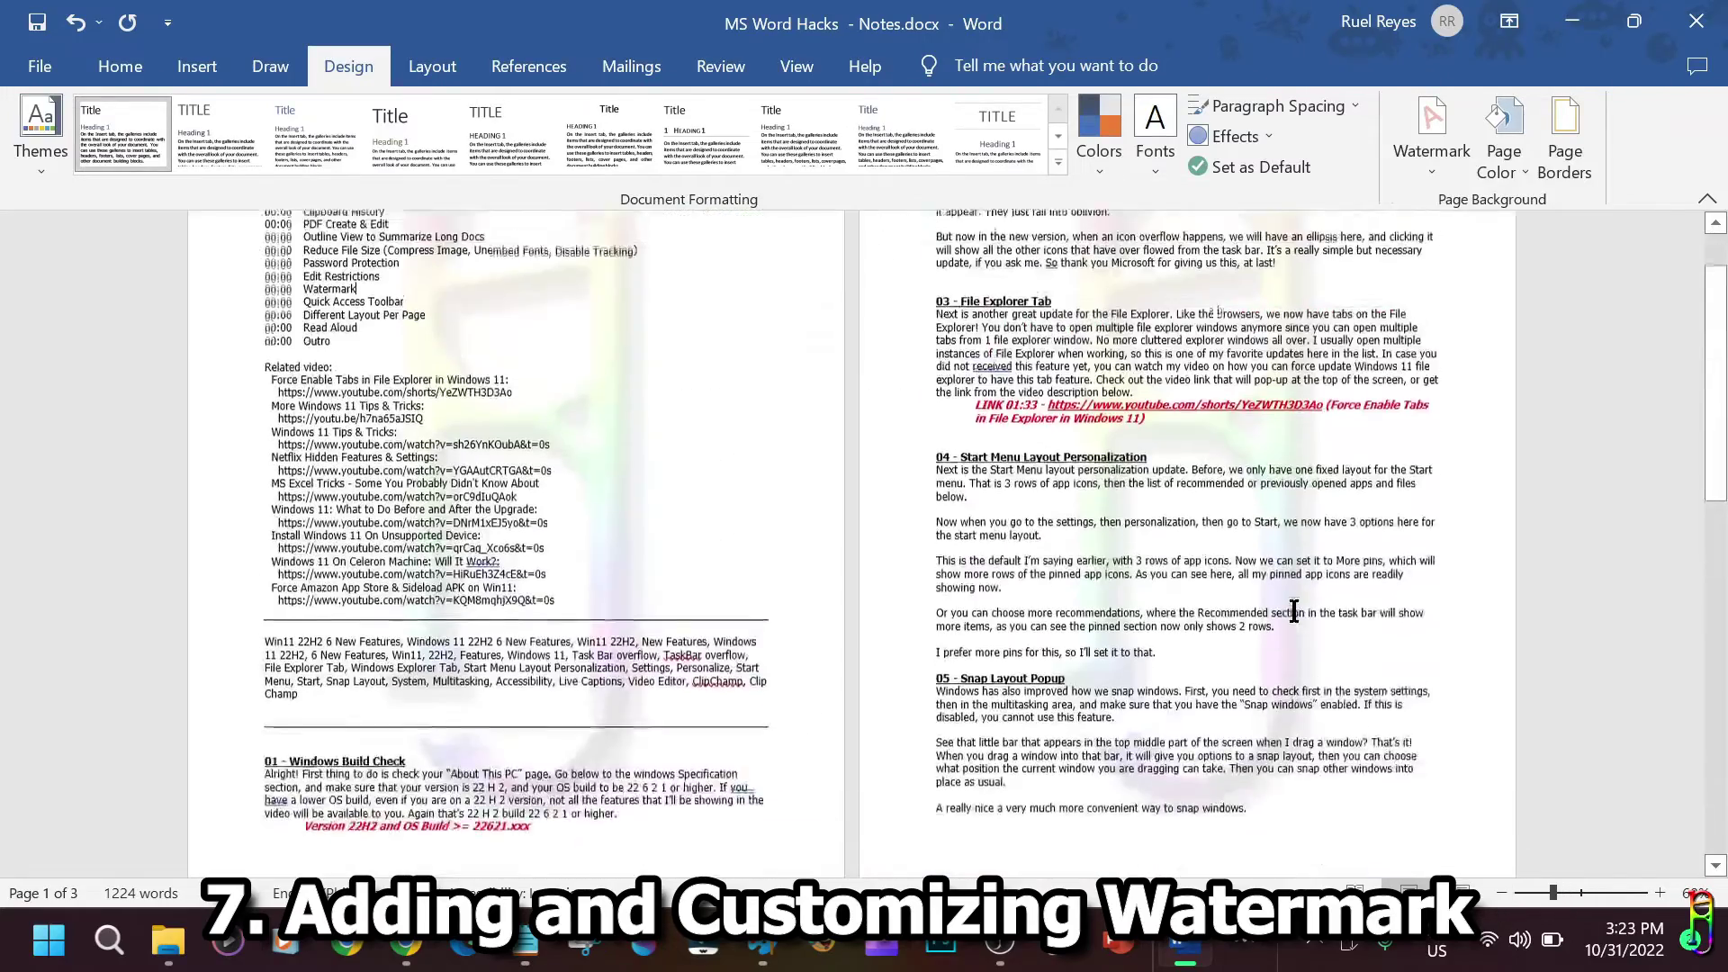
{"action": "scroll", "coordinate": [774, 618], "scroll_direction": "down", "scroll_amount": 2}
{"action": "scroll", "coordinate": [1293, 623], "scroll_direction": "up", "scroll_amount": 2}
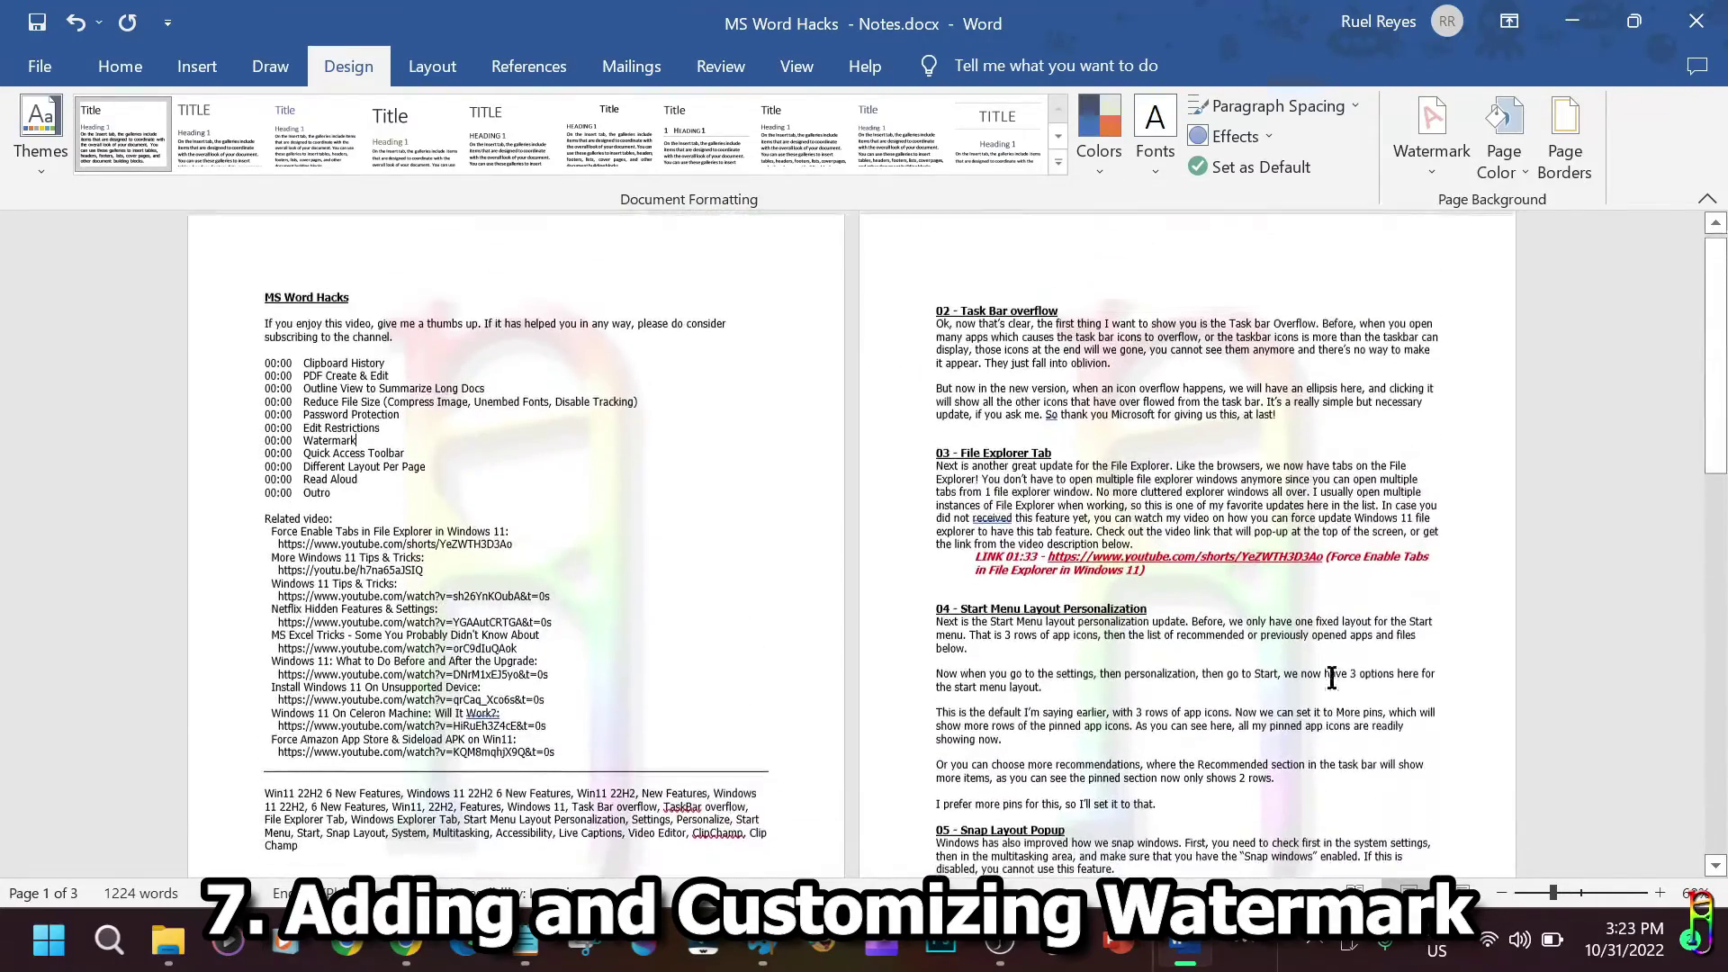
{"action": "left_click", "coordinate": [1429, 173]}
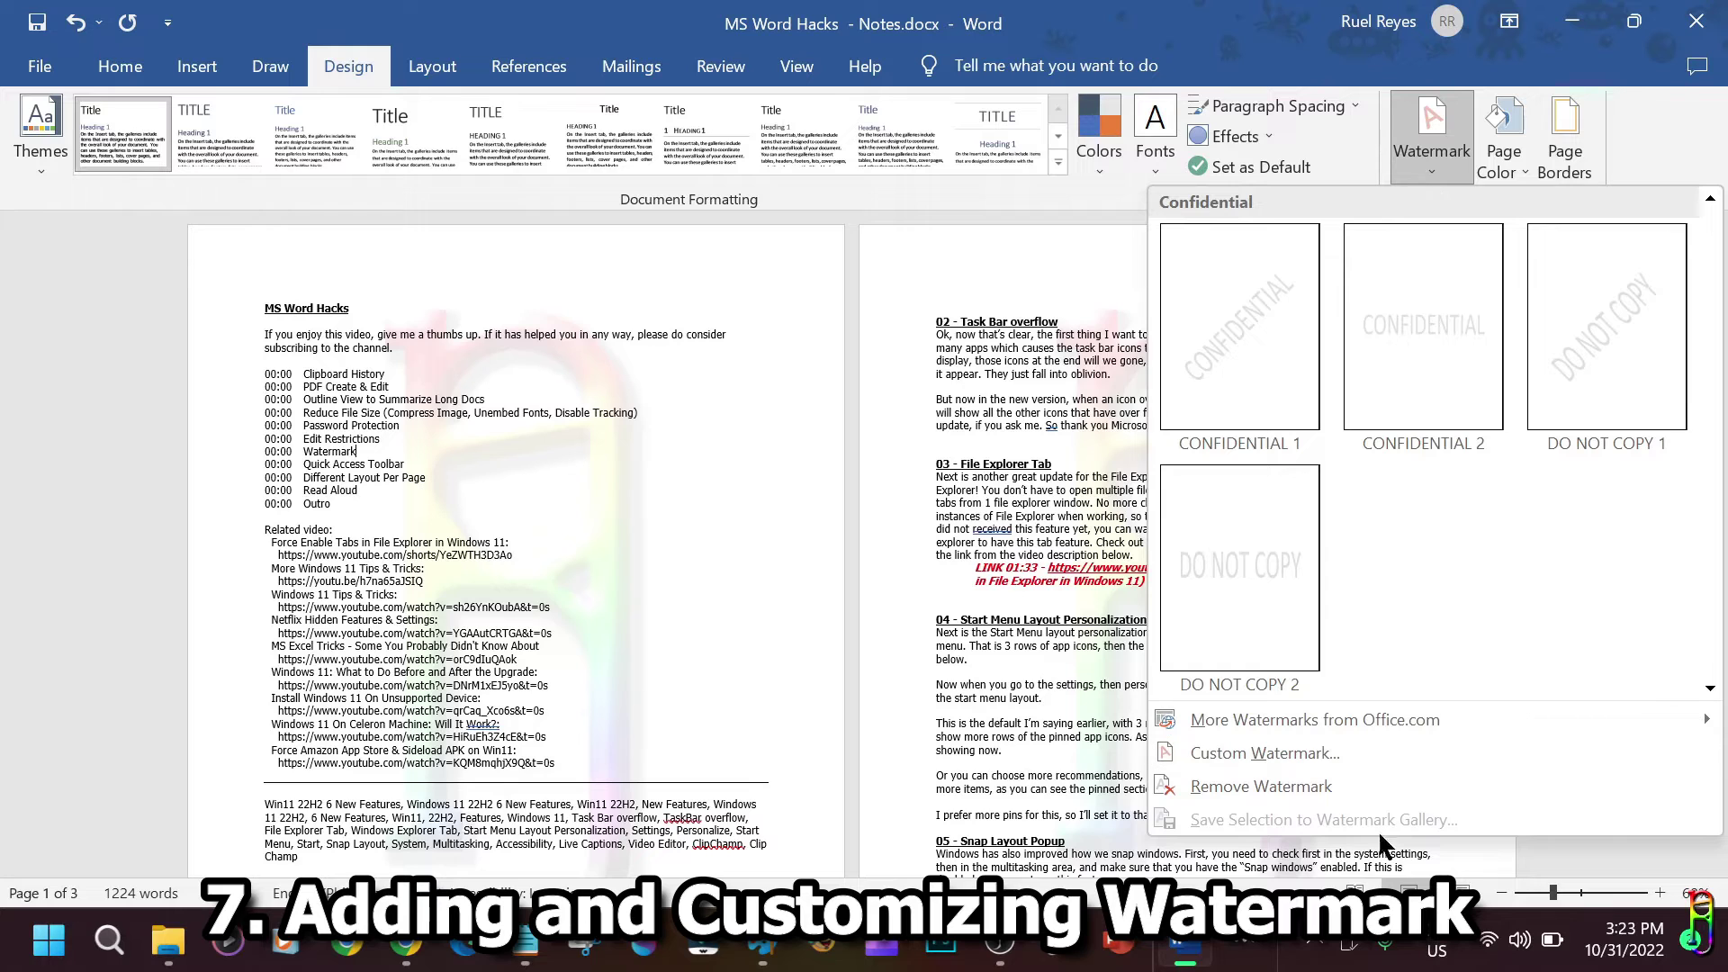
{"action": "left_click", "coordinate": [1245, 788]}
Browse the Margins, Orientation and Size presets on the Layout tab without changing anything.
{"action": "scroll", "coordinate": [1627, 597], "scroll_direction": "up", "scroll_amount": 3}
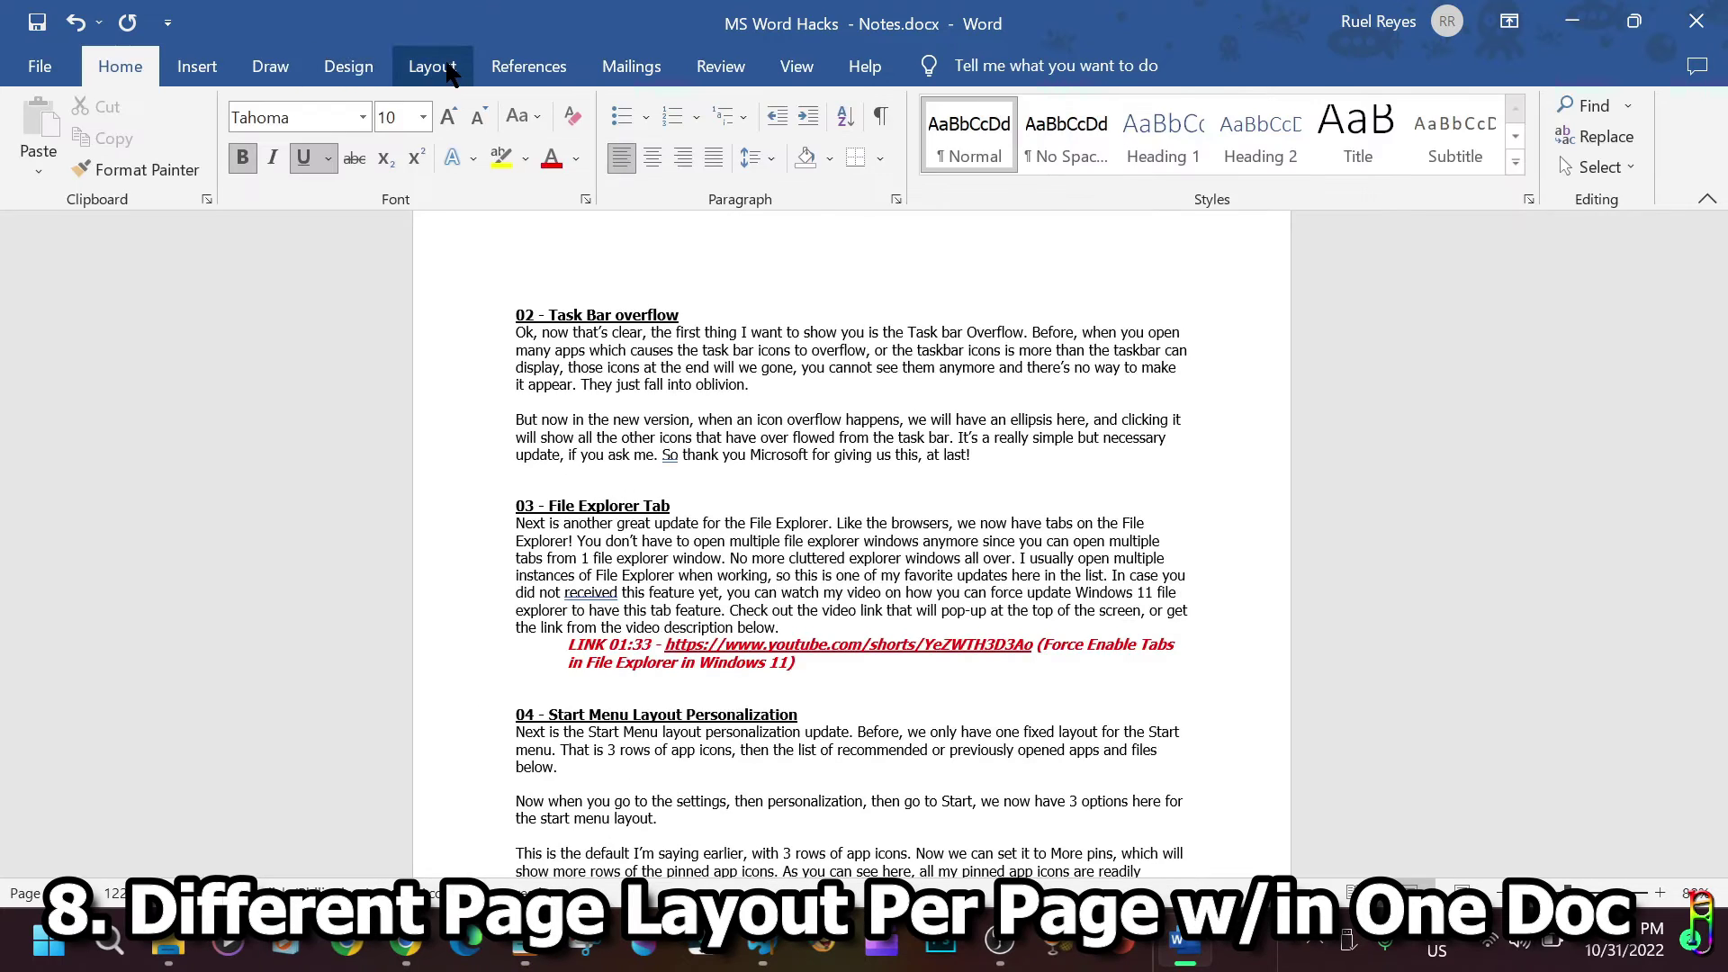
{"action": "left_click", "coordinate": [435, 54]}
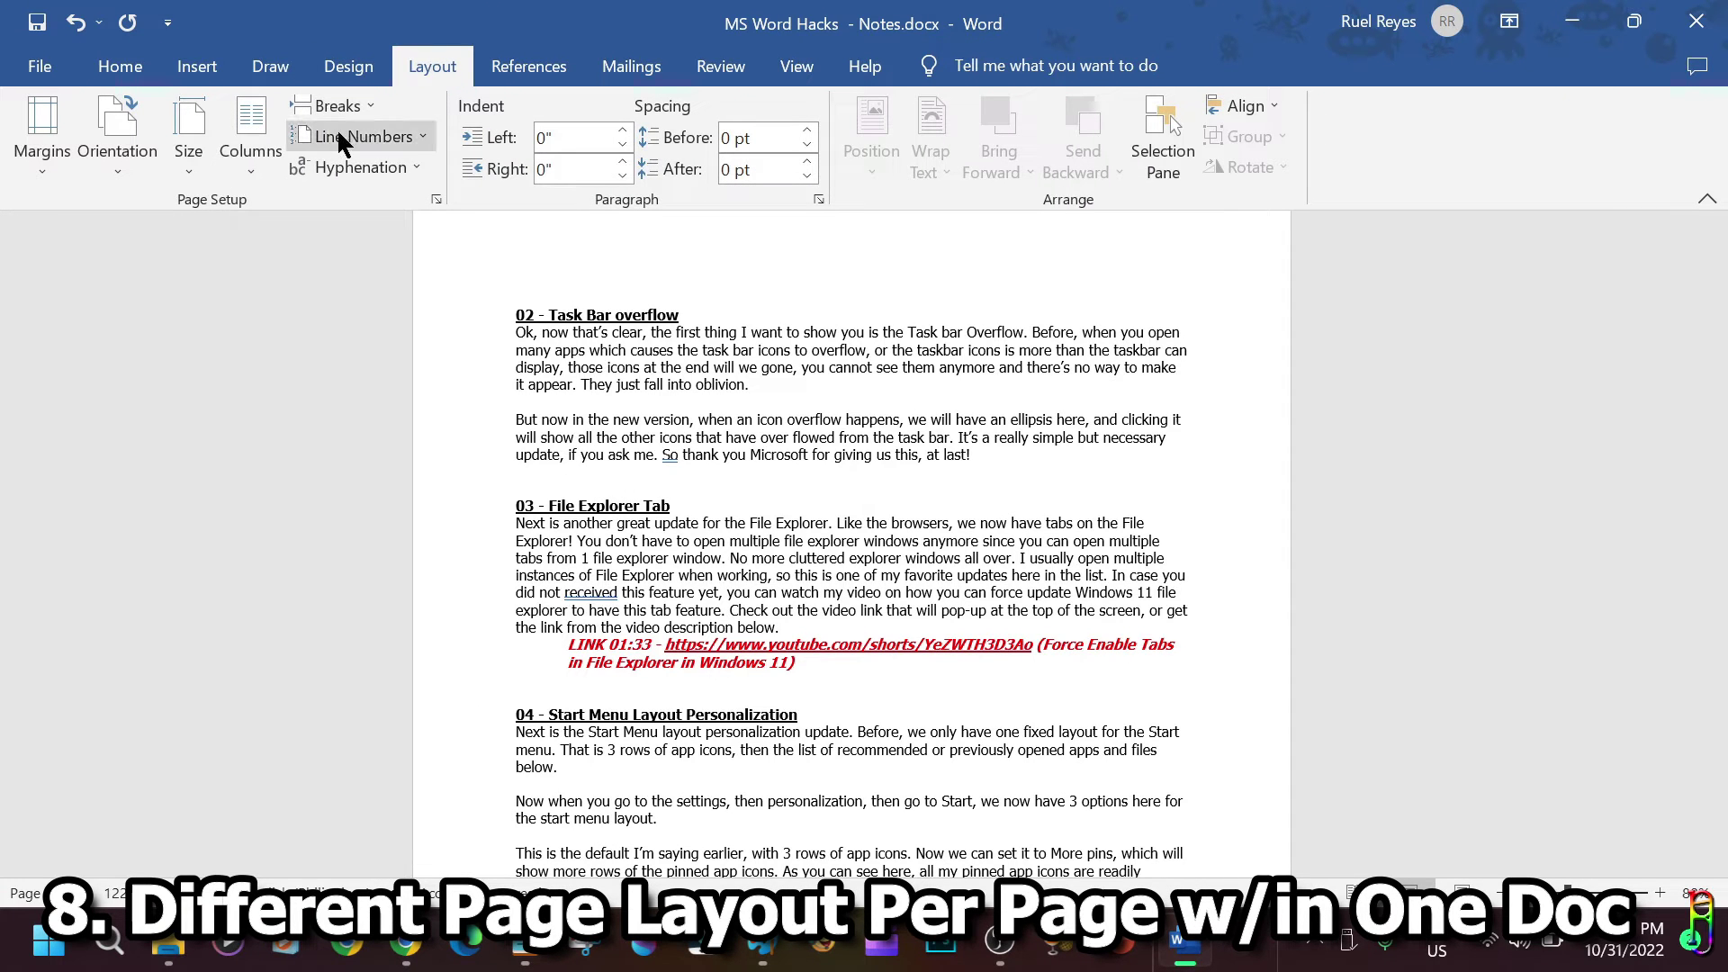
{"action": "left_click", "coordinate": [36, 162]}
{"action": "left_click", "coordinate": [116, 169]}
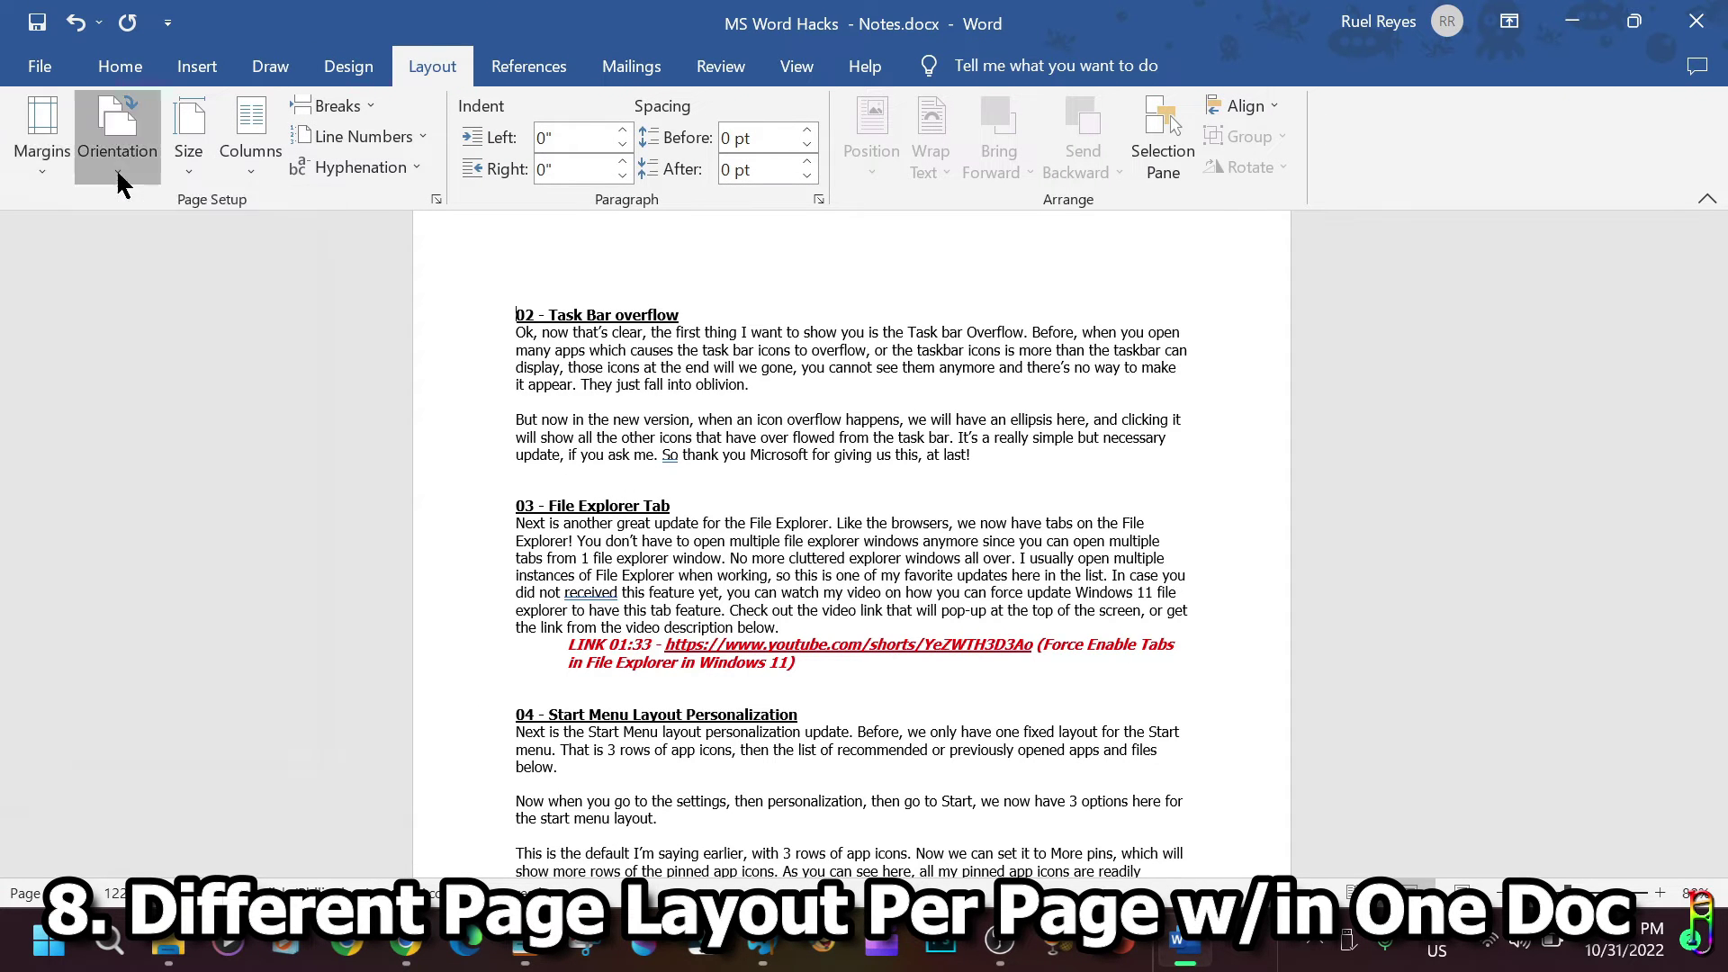
{"action": "left_click", "coordinate": [116, 169]}
{"action": "left_click", "coordinate": [192, 160]}
{"action": "left_click", "coordinate": [193, 162]}
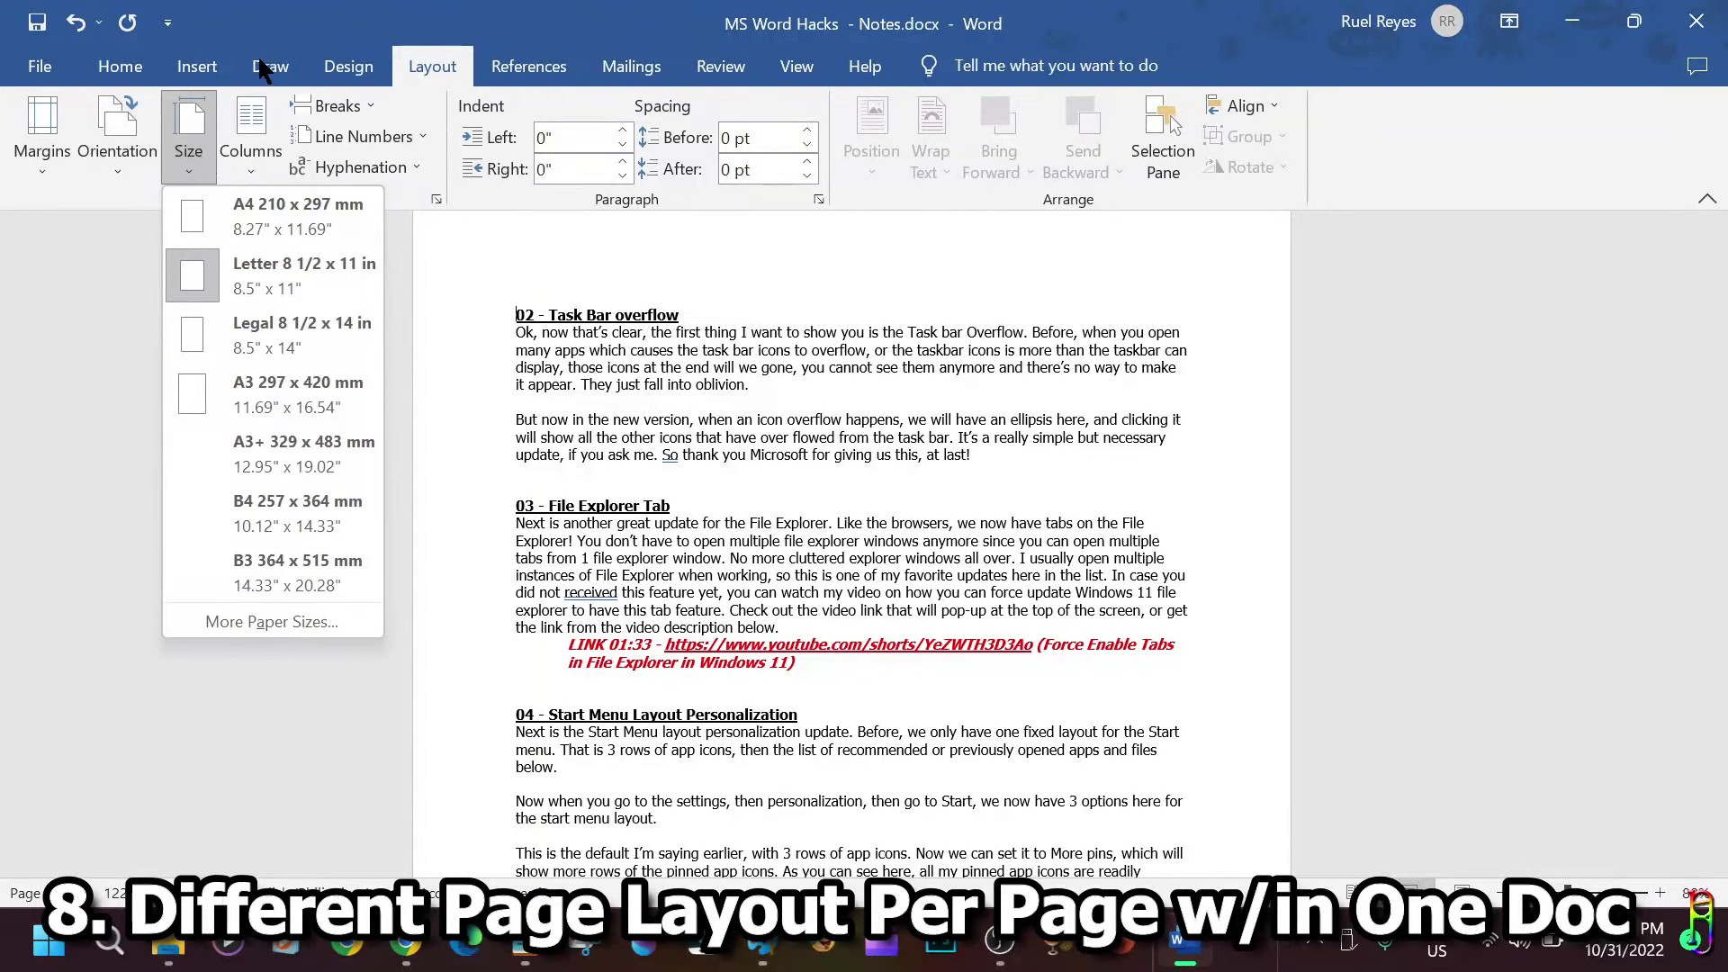
{"action": "left_click", "coordinate": [467, 248]}
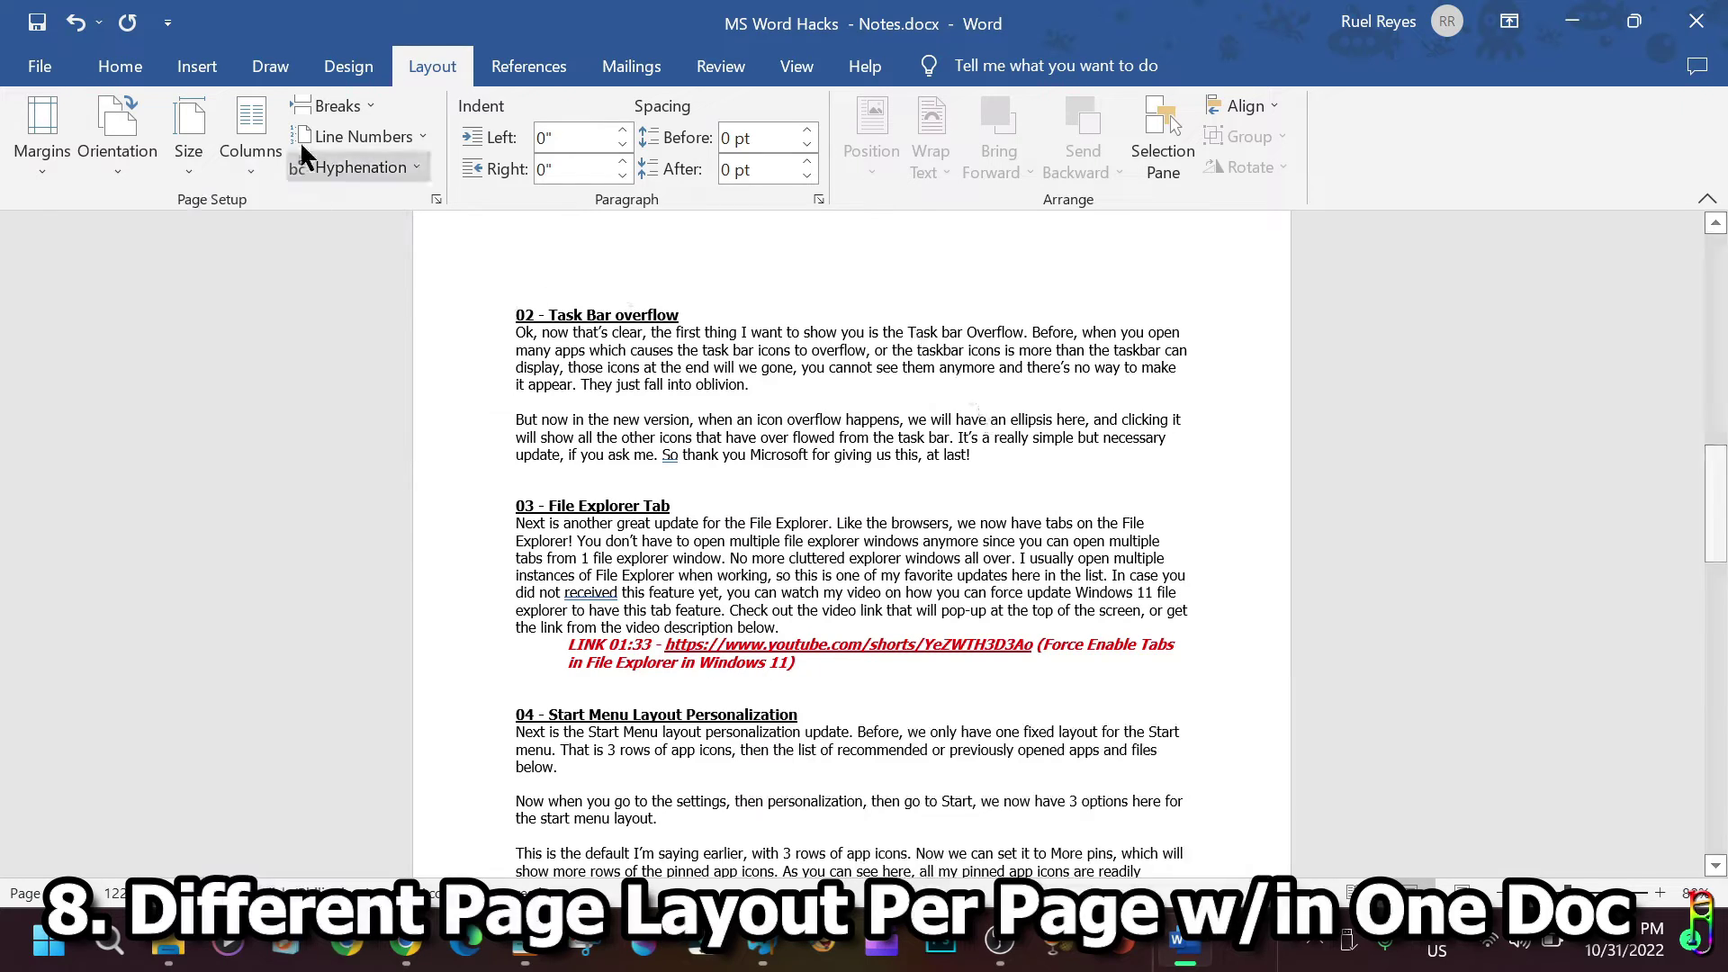
Select the passage from 02 - Task Bar overflow through the 06 - Live Captions heading.
{"action": "scroll", "coordinate": [1093, 458], "scroll_direction": "up", "scroll_amount": 5}
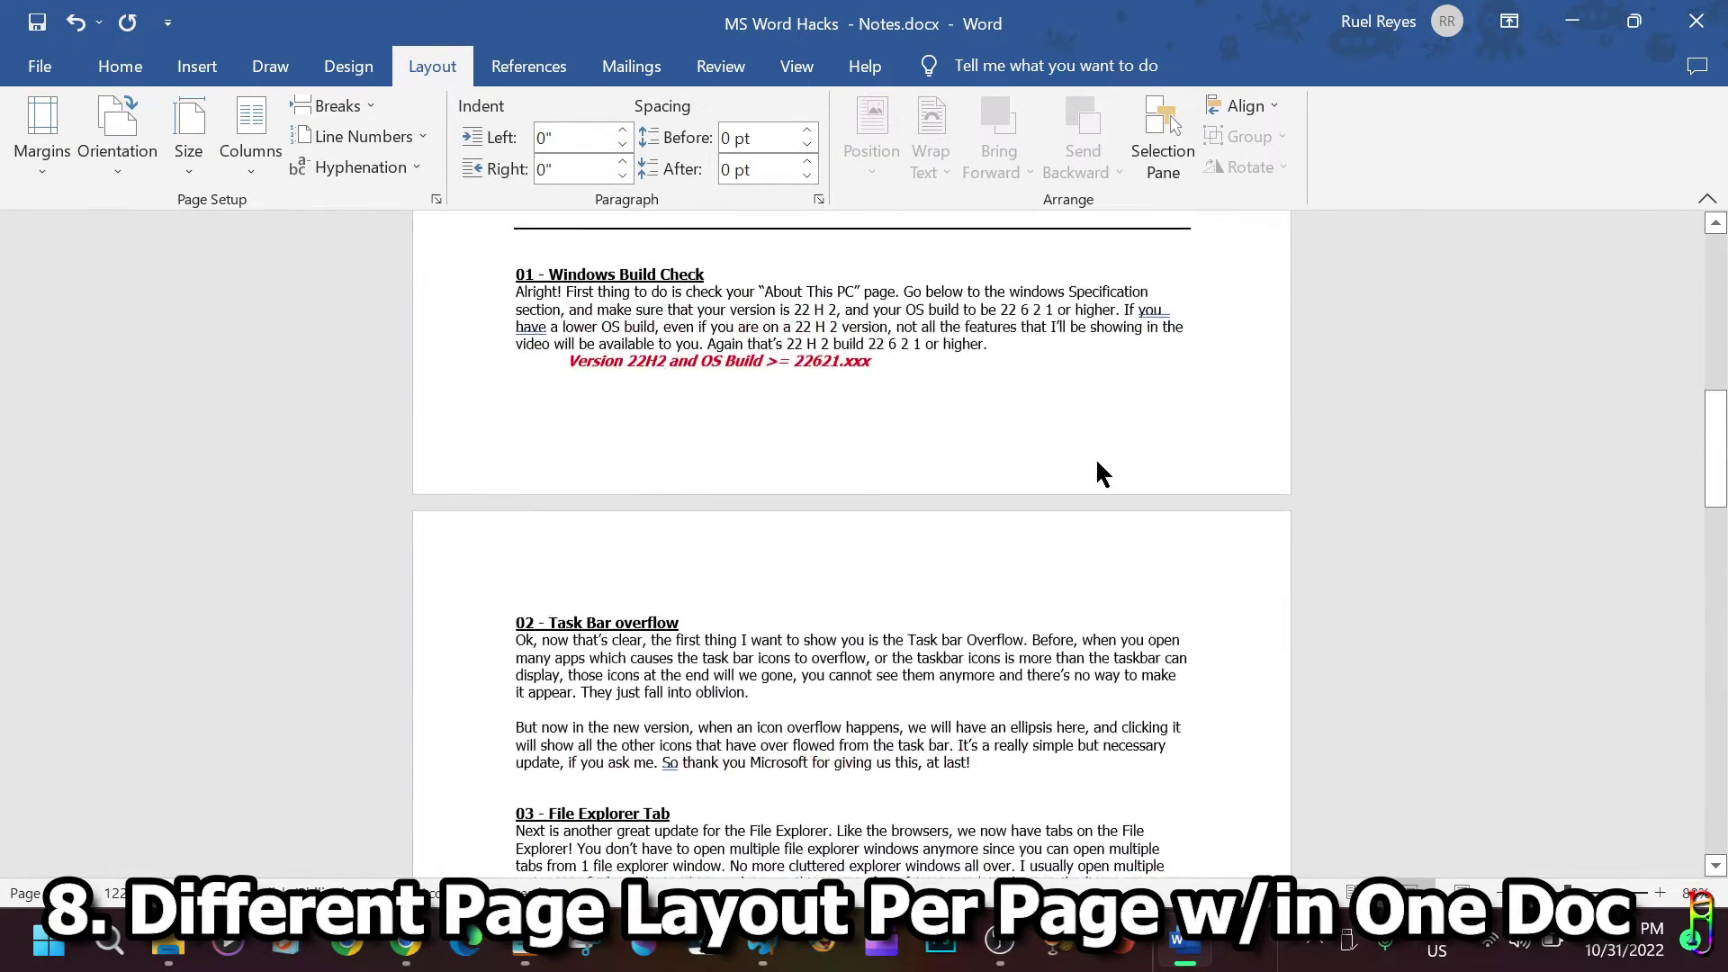
{"action": "scroll", "coordinate": [1098, 504], "scroll_direction": "down", "scroll_amount": 12}
{"action": "scroll", "coordinate": [1098, 524], "scroll_direction": "down", "scroll_amount": 3}
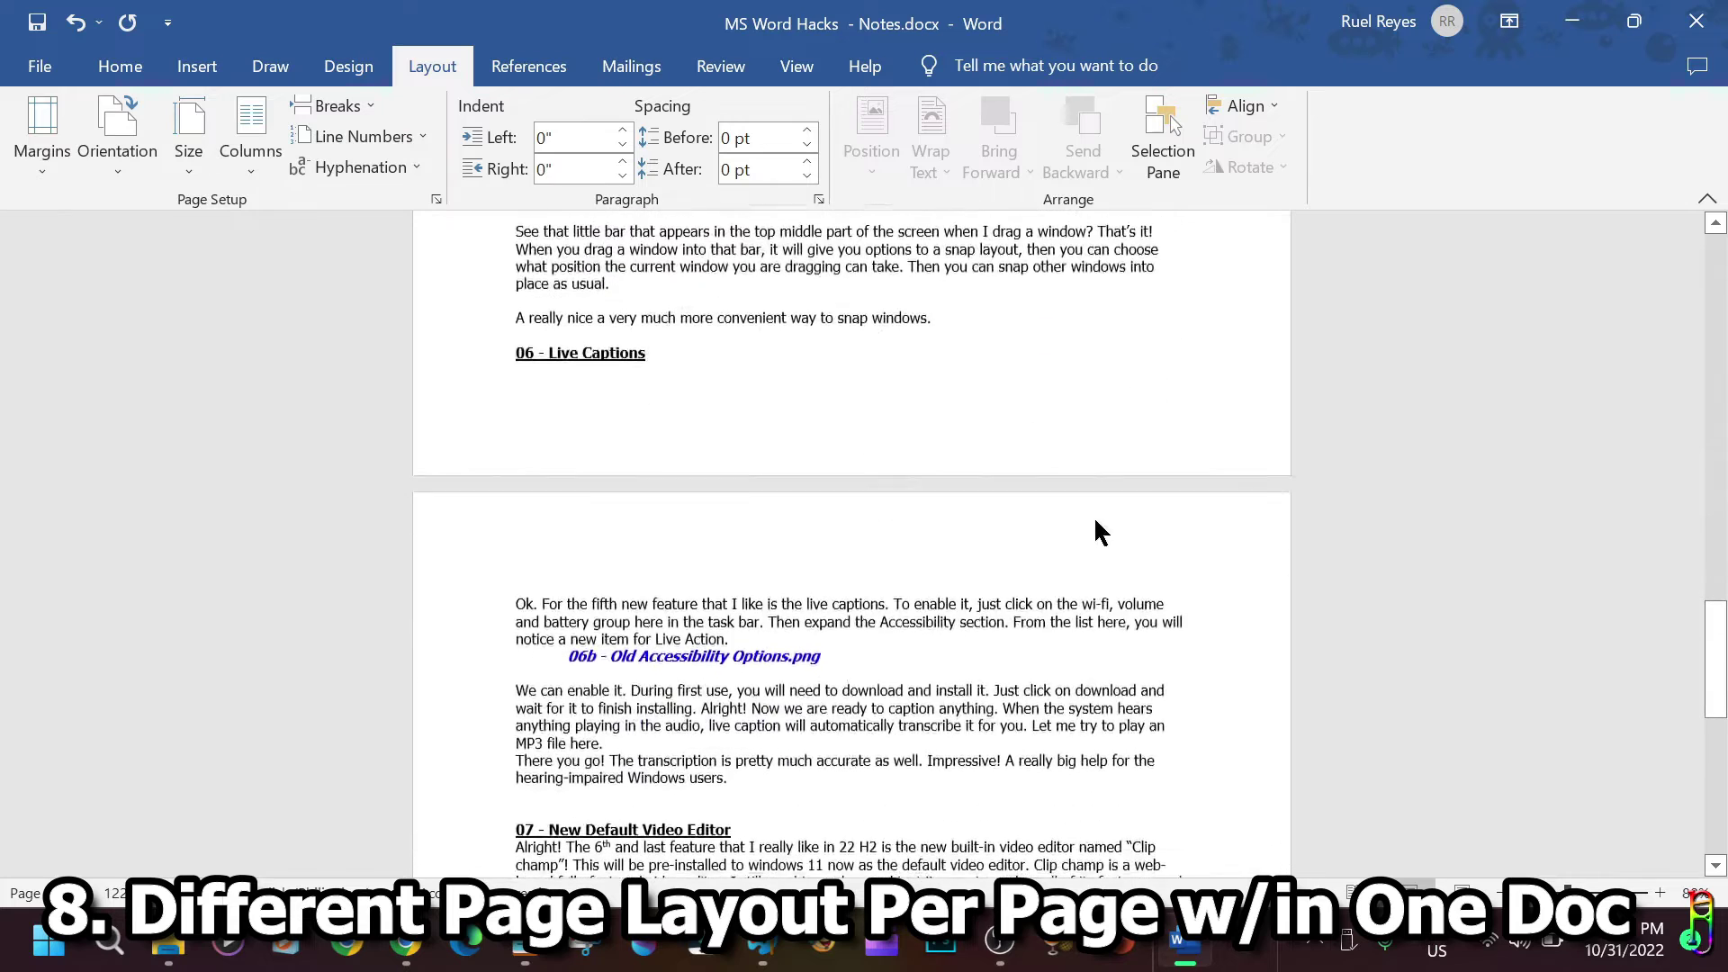
{"action": "left_click", "coordinate": [697, 345], "text": "shift"}
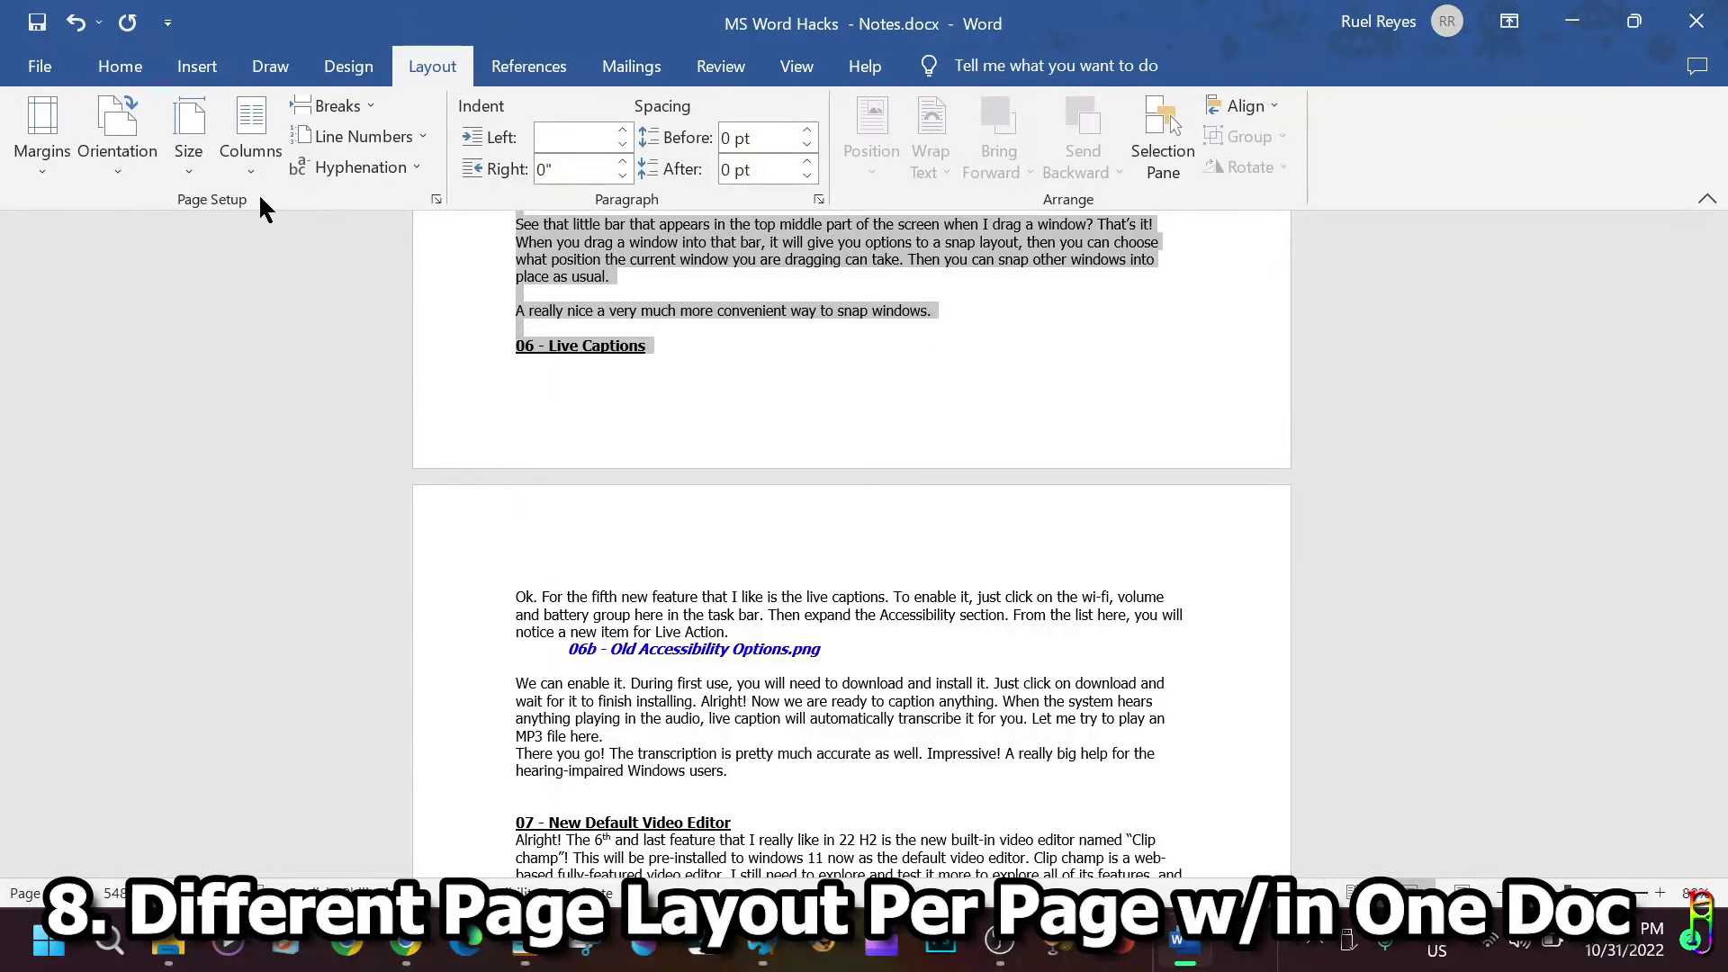
In Page Setup, set Landscape orientation applied to Selected text only.
{"action": "left_click", "coordinate": [436, 198]}
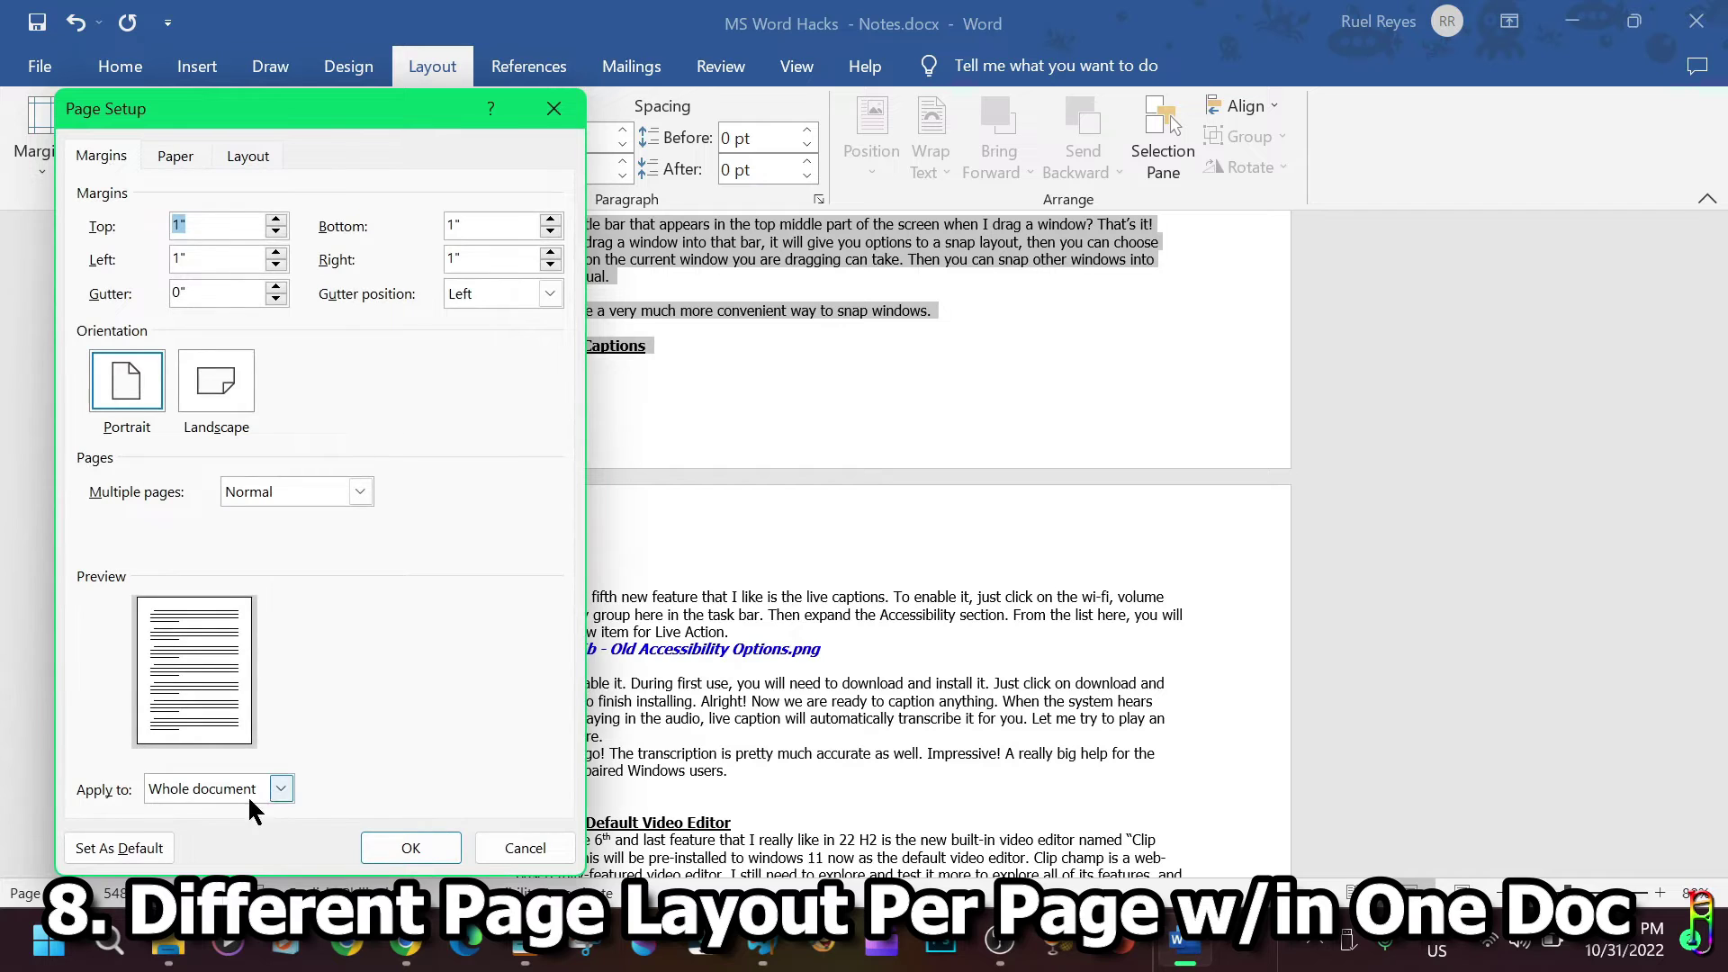
{"action": "left_click", "coordinate": [280, 789]}
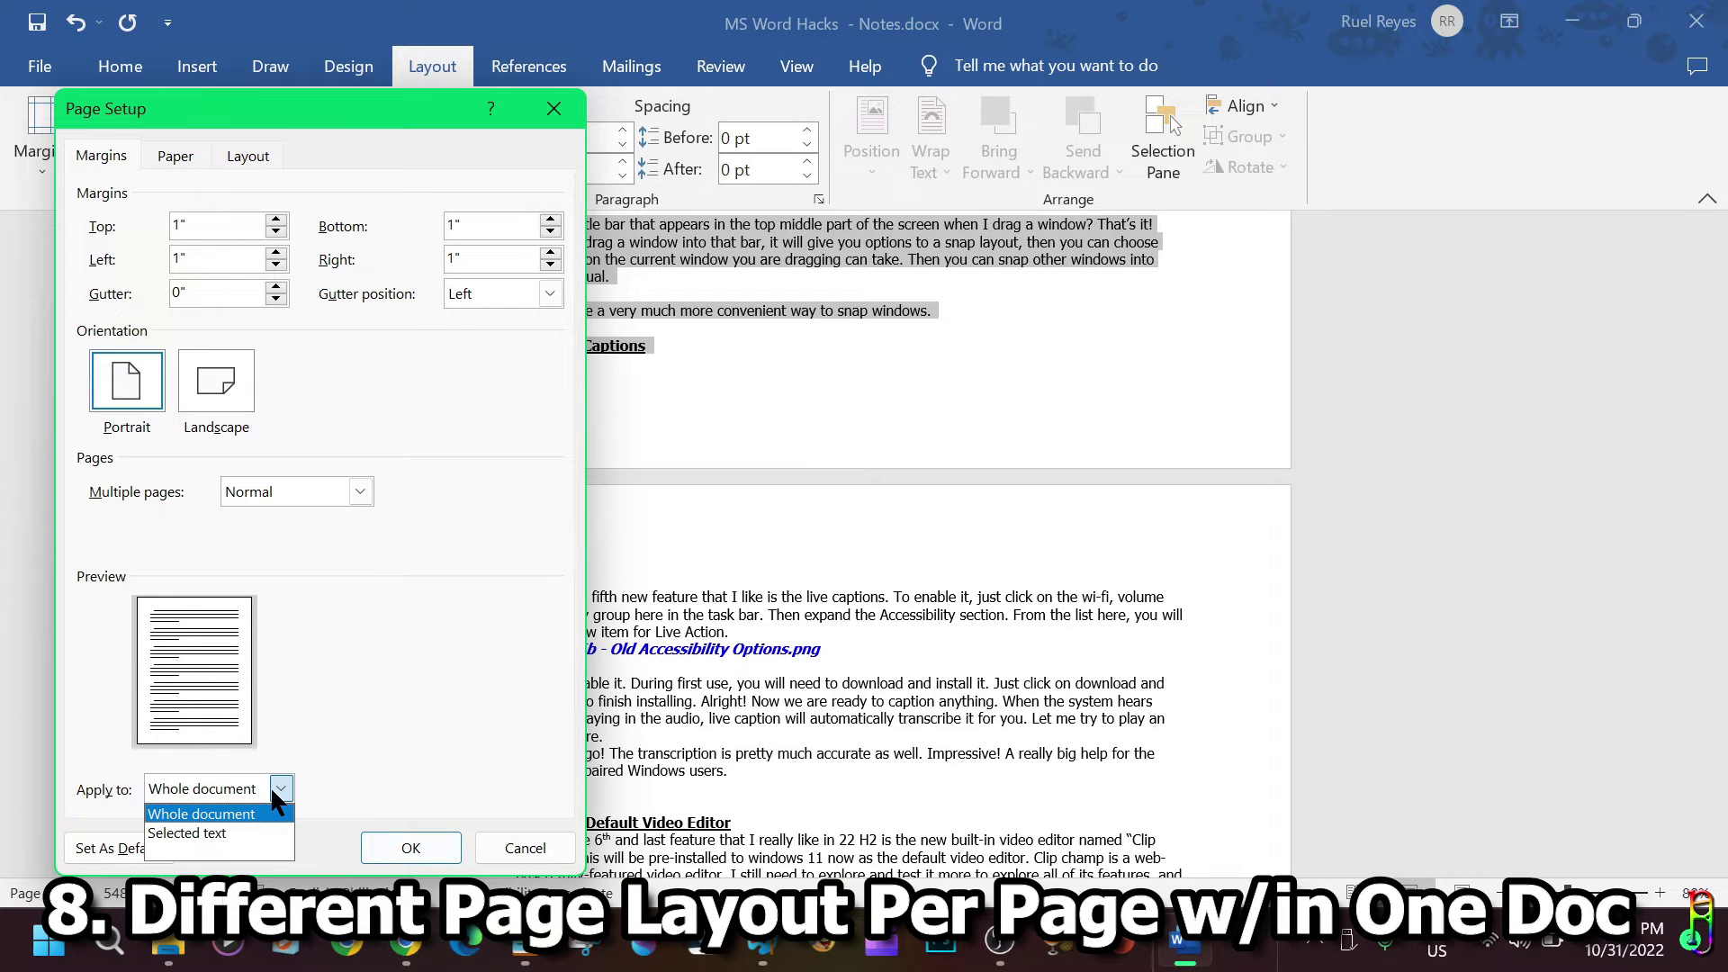
{"action": "left_click", "coordinate": [211, 832]}
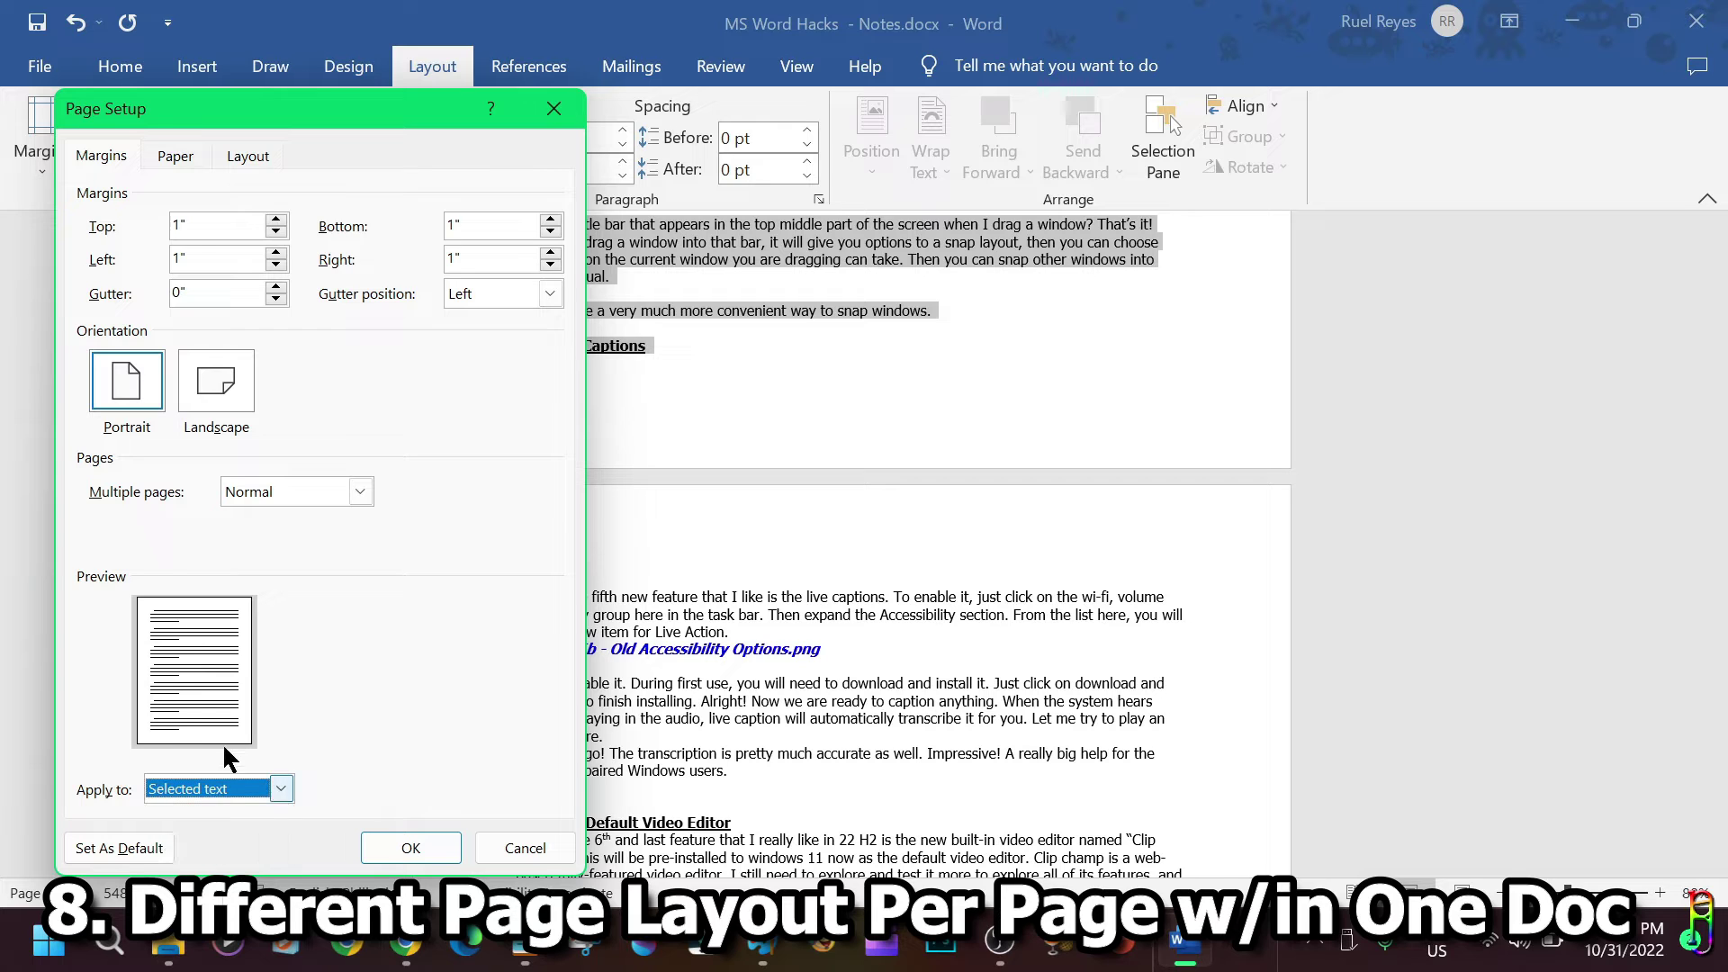
{"action": "left_click", "coordinate": [213, 391]}
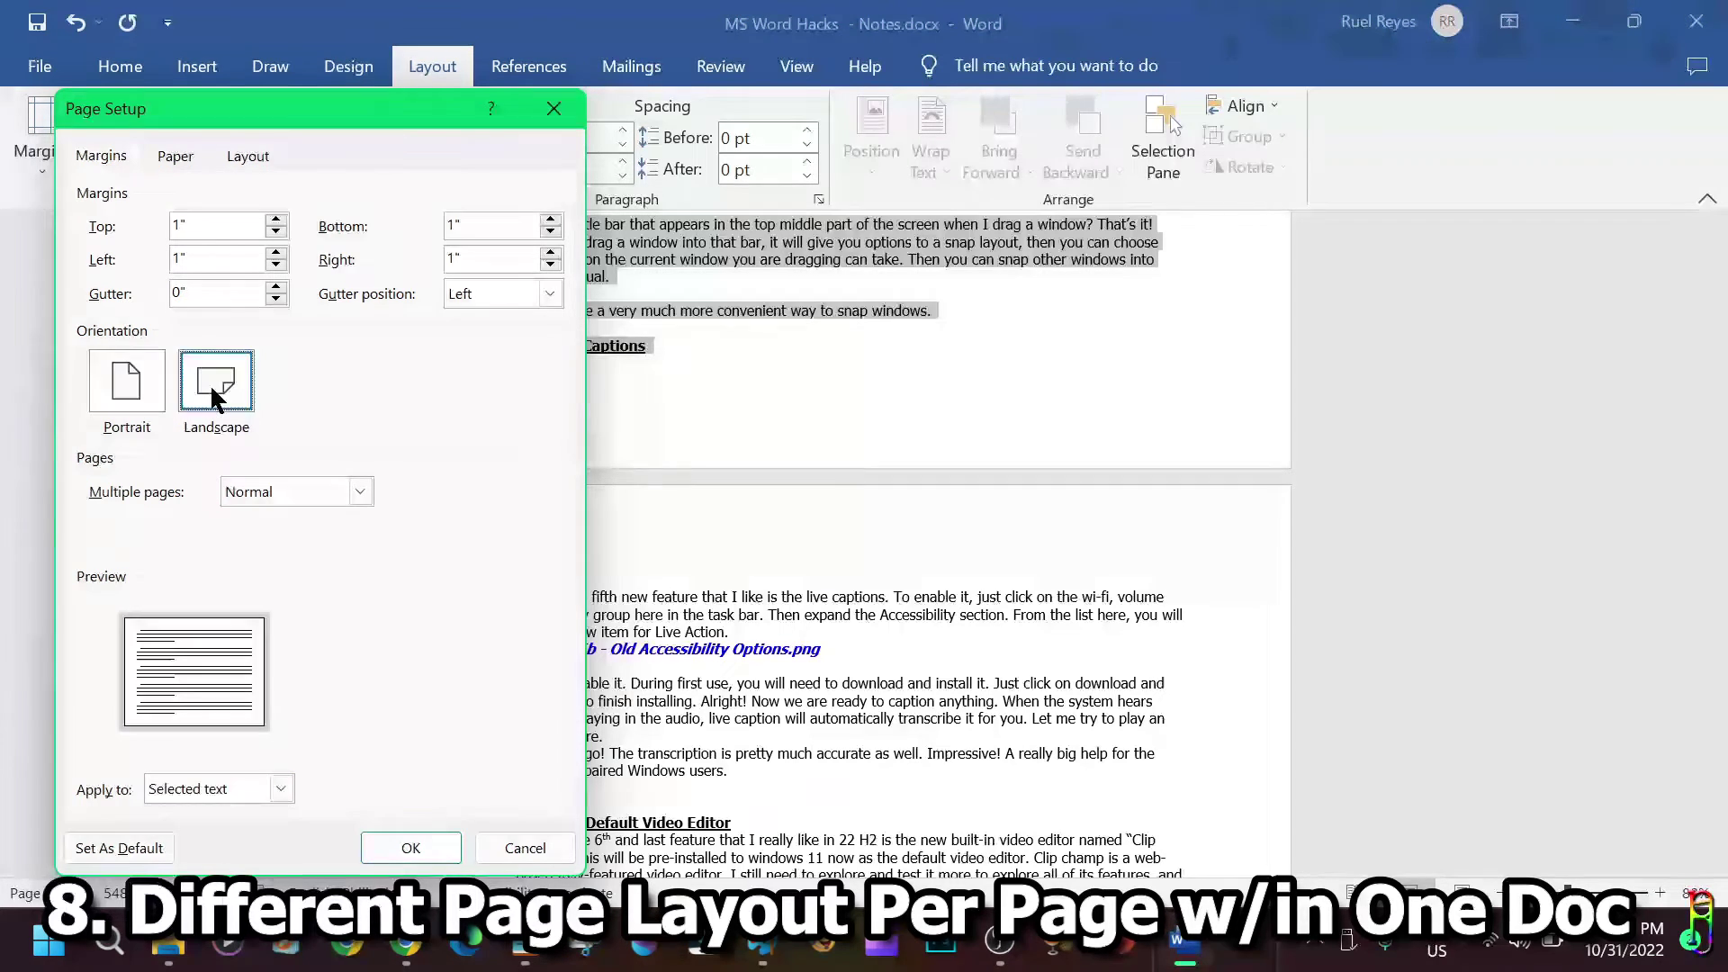
{"action": "left_click", "coordinate": [279, 789]}
{"action": "left_click", "coordinate": [409, 845]}
{"action": "left_click", "coordinate": [406, 851]}
{"action": "scroll", "coordinate": [1334, 741], "scroll_direction": "up", "scroll_amount": 10}
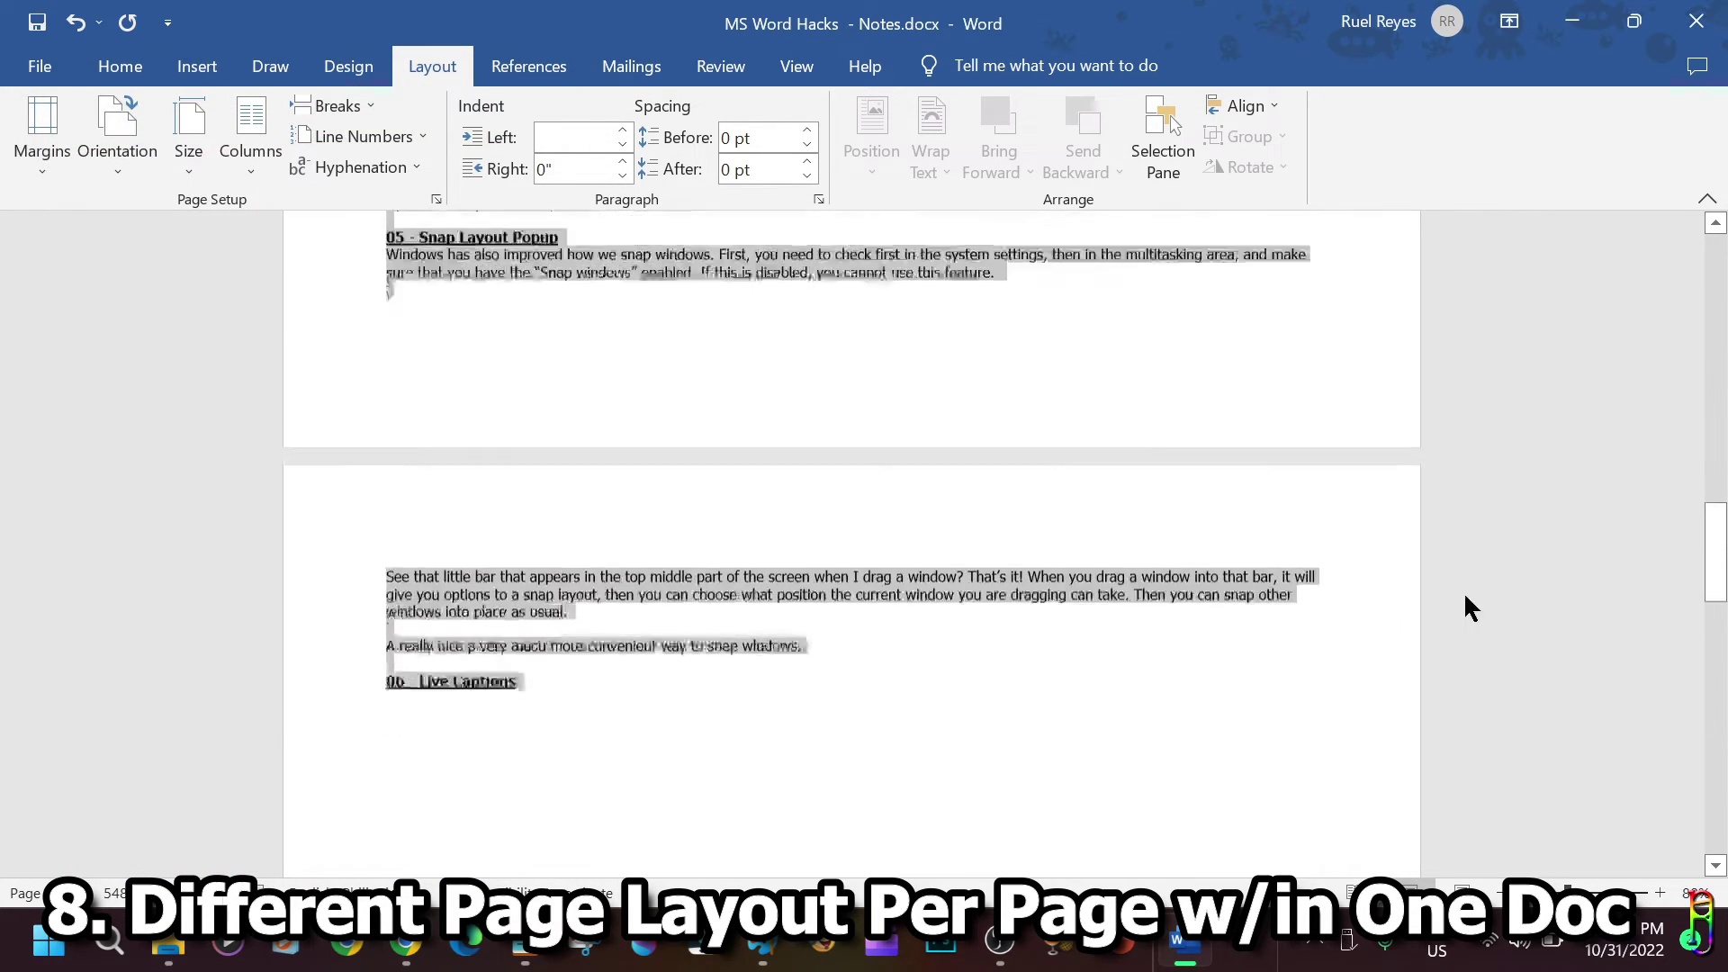
{"action": "scroll", "coordinate": [1470, 592], "scroll_direction": "up", "scroll_amount": 10}
{"action": "scroll", "coordinate": [1471, 594], "scroll_direction": "down", "scroll_amount": 10}
{"action": "scroll", "coordinate": [1098, 591], "scroll_direction": "down", "scroll_amount": 9}
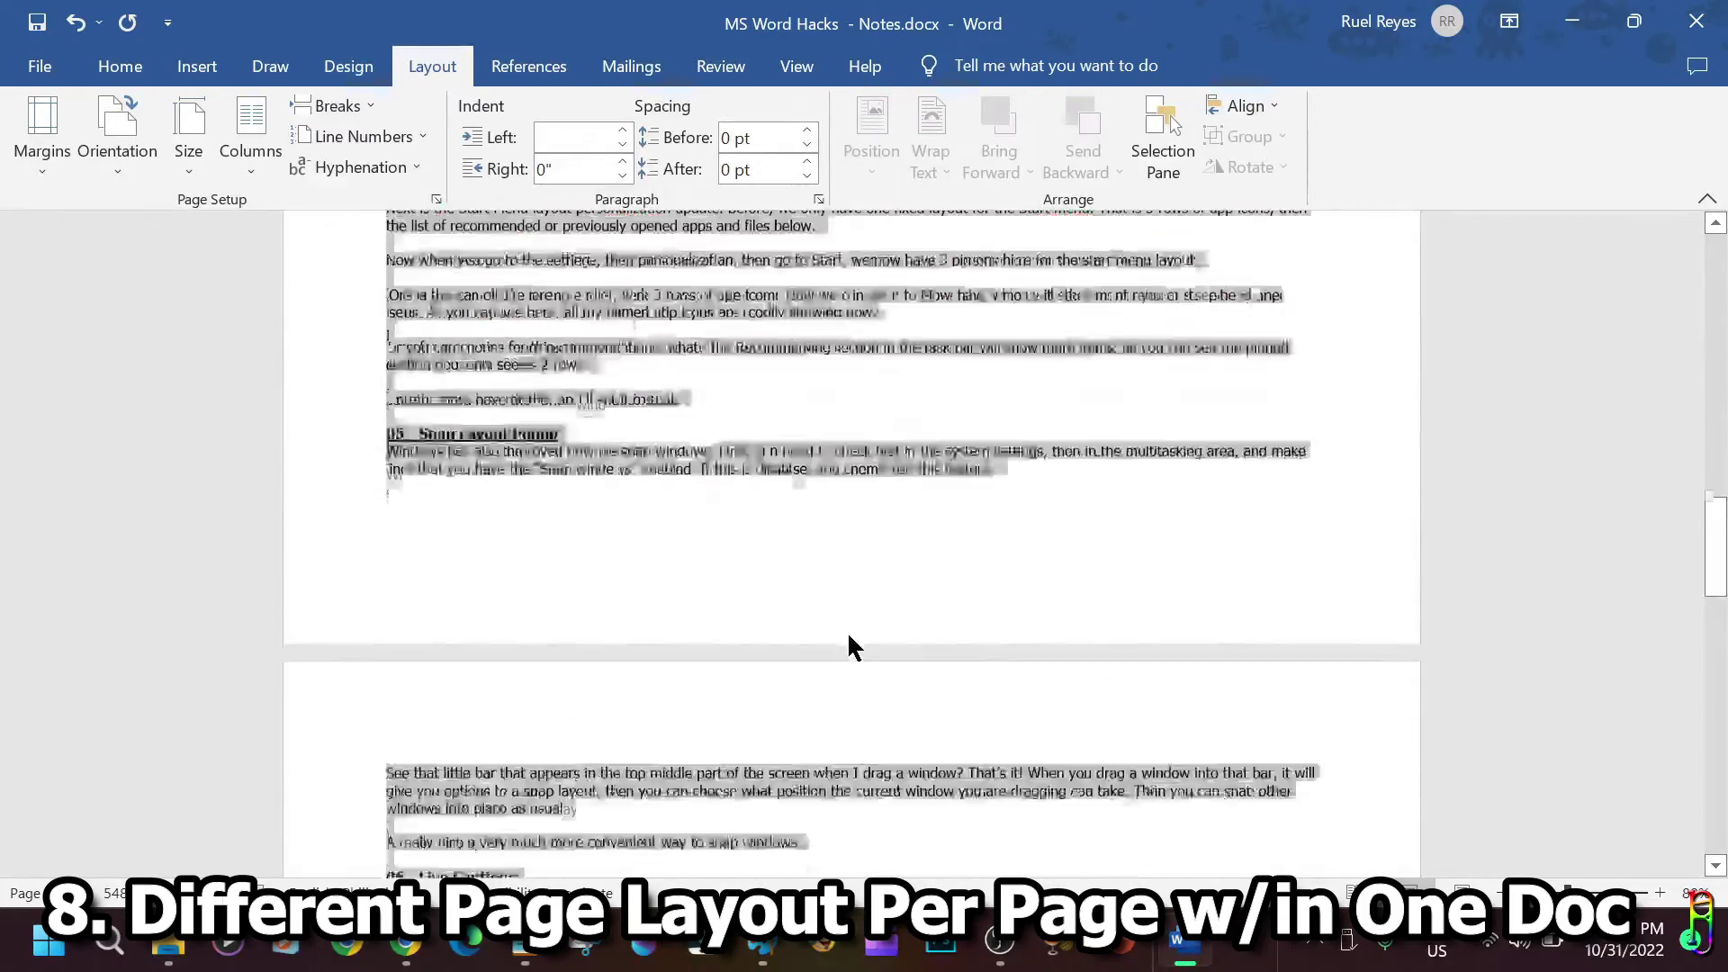
Set the landscape section's top, bottom, left and right margins to 0.3.
{"action": "left_click", "coordinate": [438, 198]}
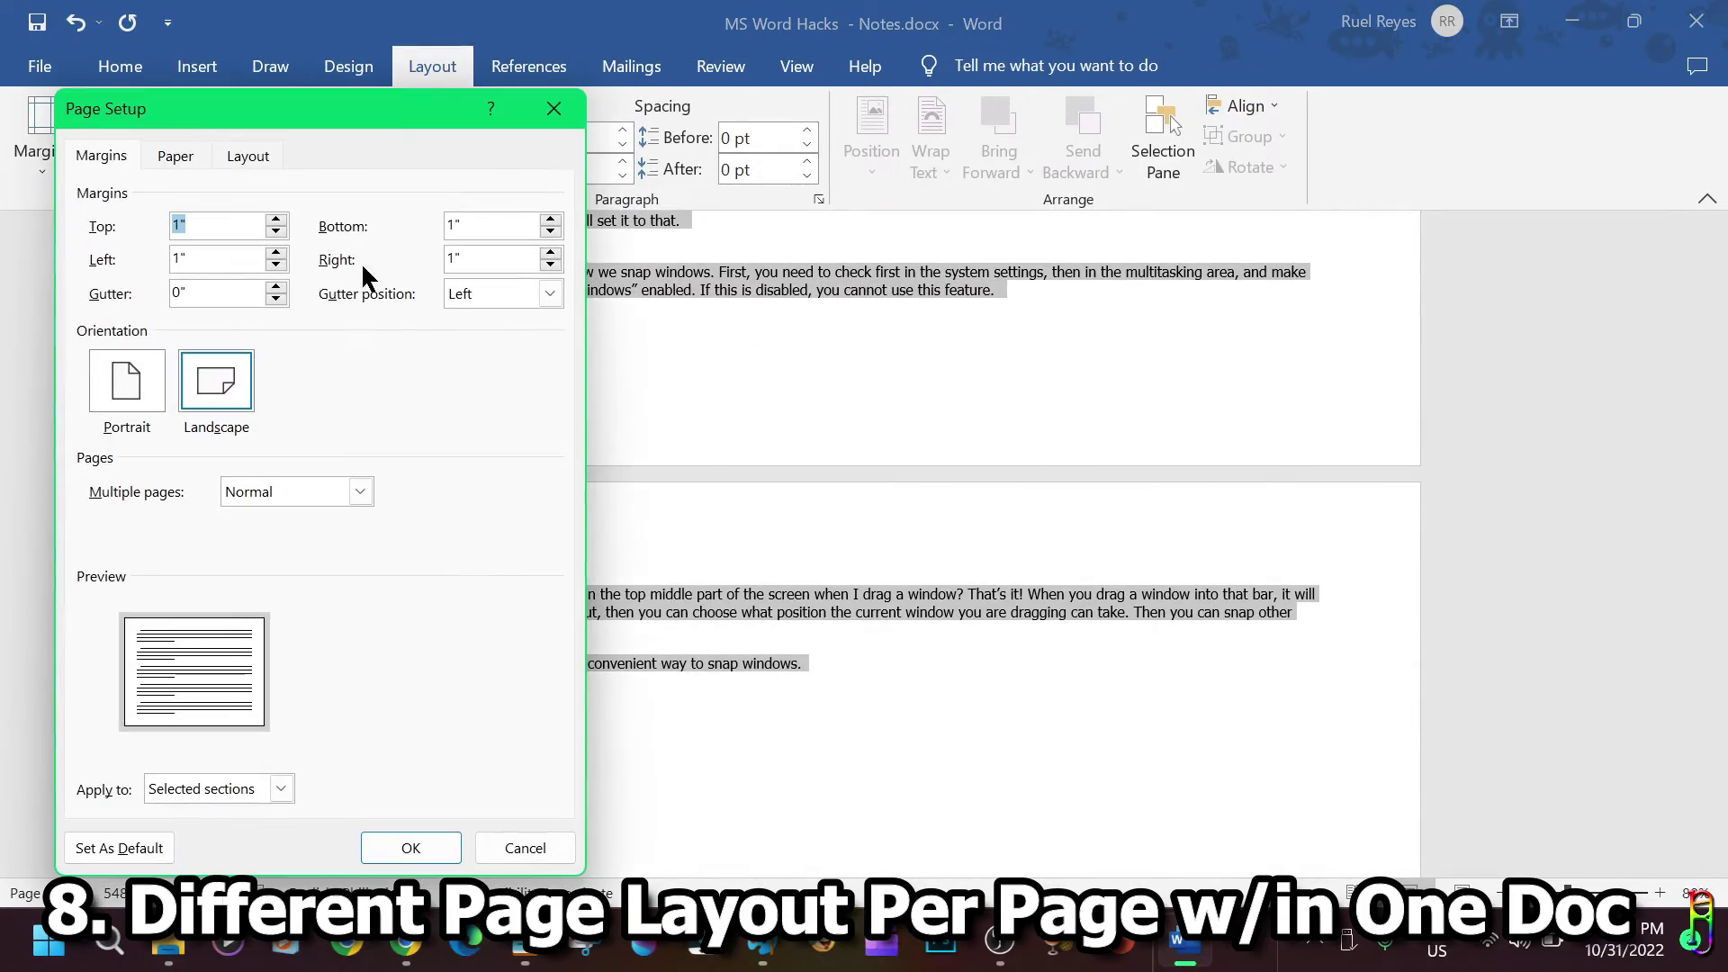
{"action": "key", "text": "Tab"}
{"action": "type", "text": ".3"}
{"action": "key", "text": "Tab"}
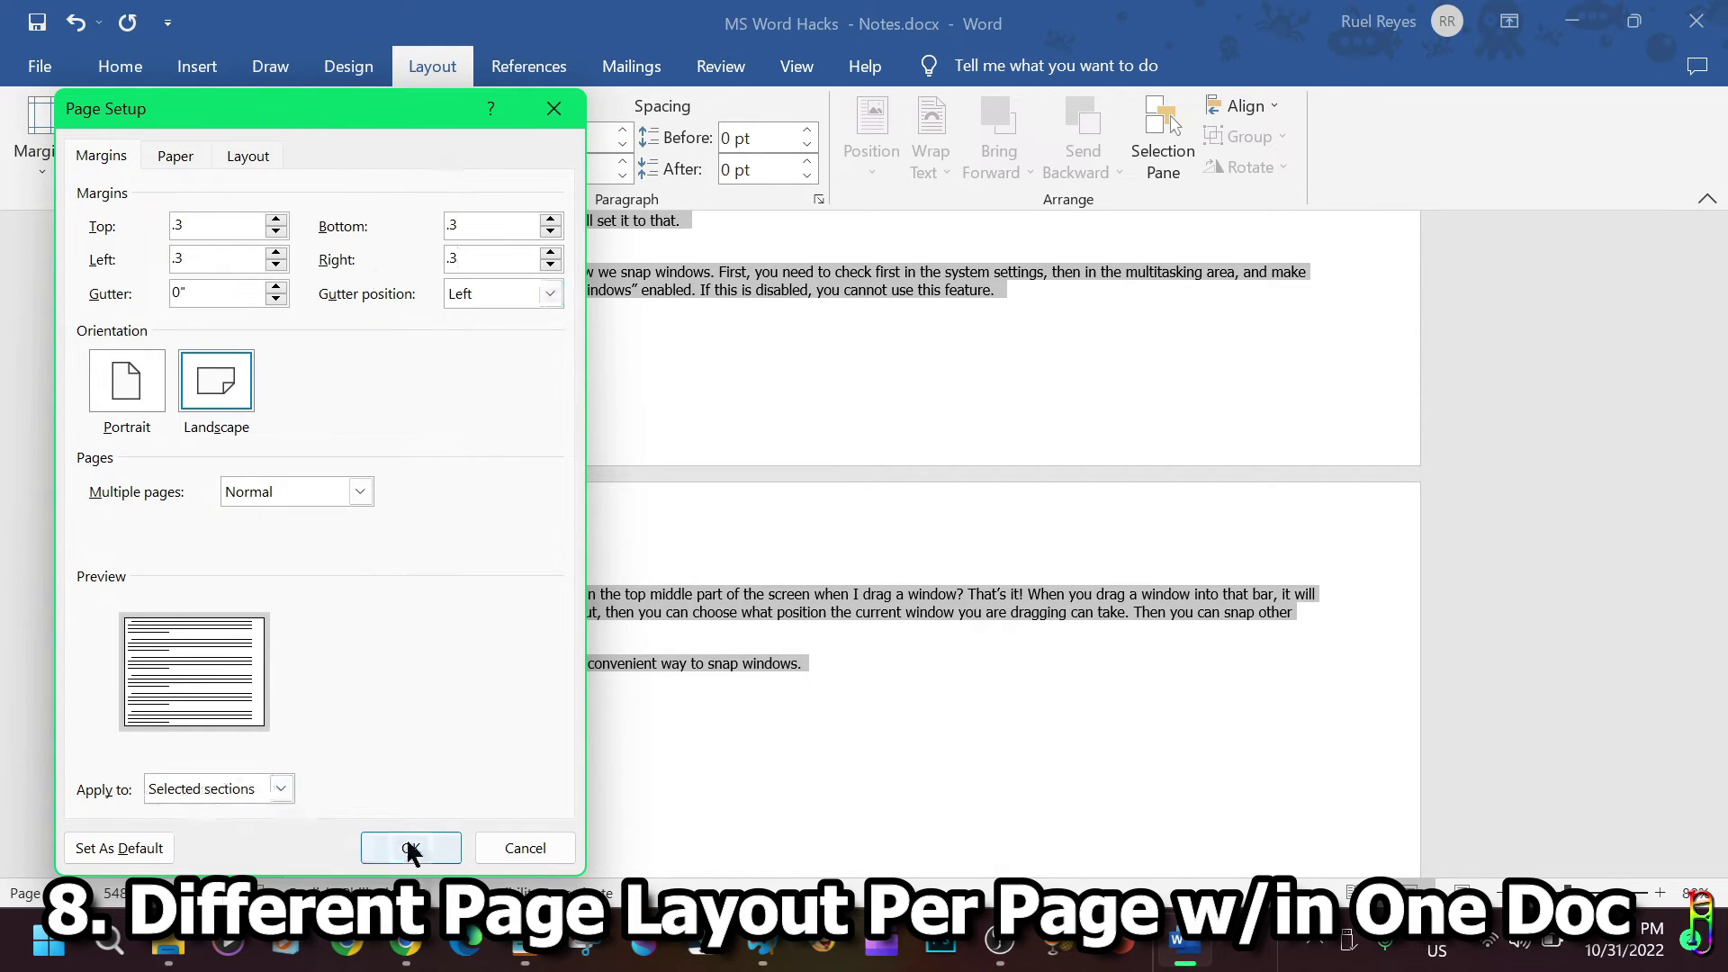
{"action": "left_click", "coordinate": [413, 847]}
Clear the selection and scroll through the pages to check the wider landscape text.
{"action": "scroll", "coordinate": [1431, 531], "scroll_direction": "up", "scroll_amount": 2}
{"action": "scroll", "coordinate": [1427, 516], "scroll_direction": "up", "scroll_amount": 7}
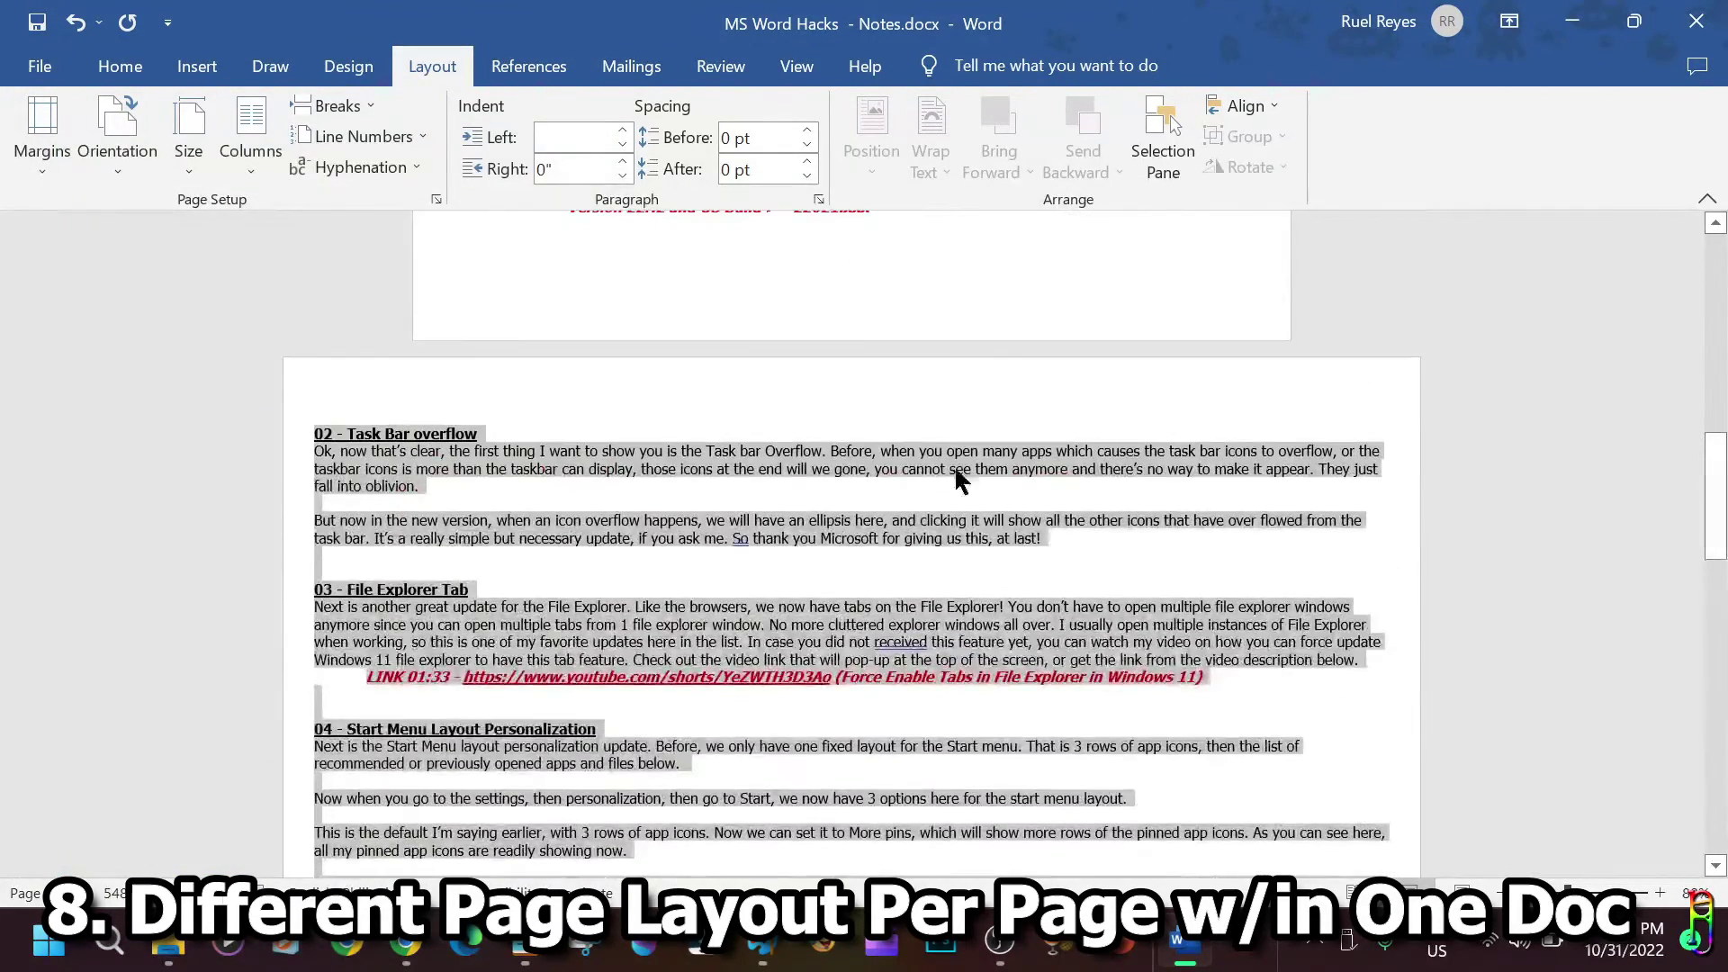
{"action": "left_click", "coordinate": [1419, 433]}
{"action": "scroll", "coordinate": [1120, 589], "scroll_direction": "down", "scroll_amount": 7}
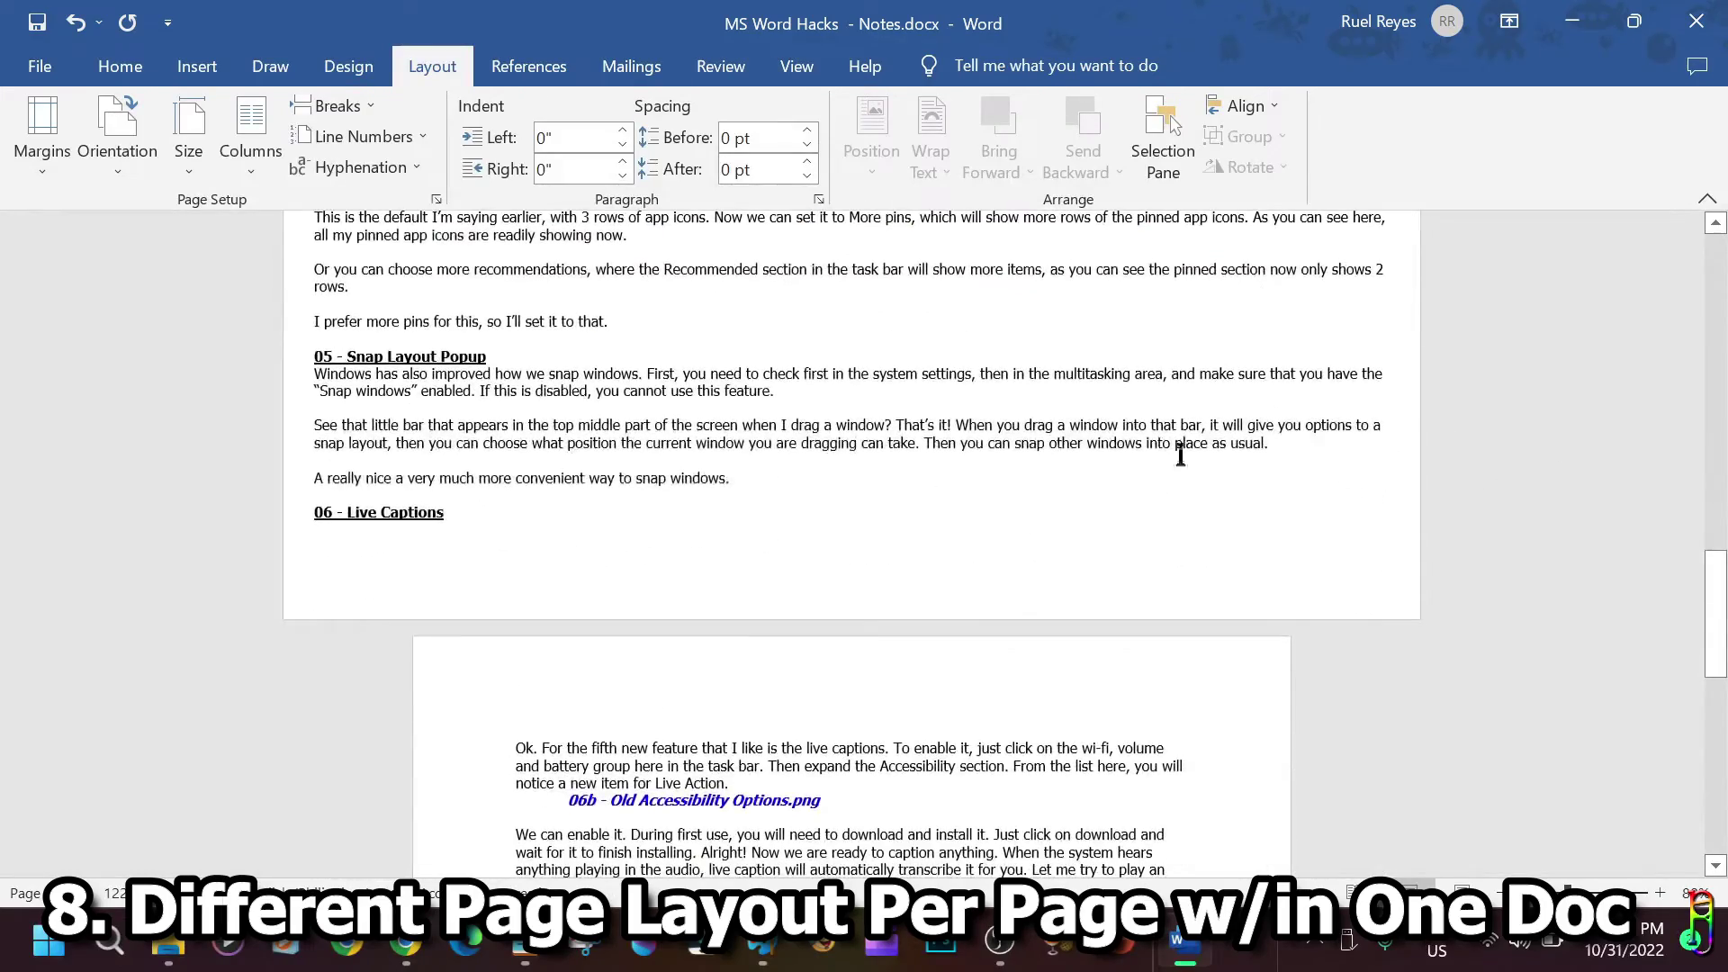
{"action": "scroll", "coordinate": [1003, 505], "scroll_direction": "up", "scroll_amount": 7}
{"action": "scroll", "coordinate": [1004, 509], "scroll_direction": "up", "scroll_amount": 15}
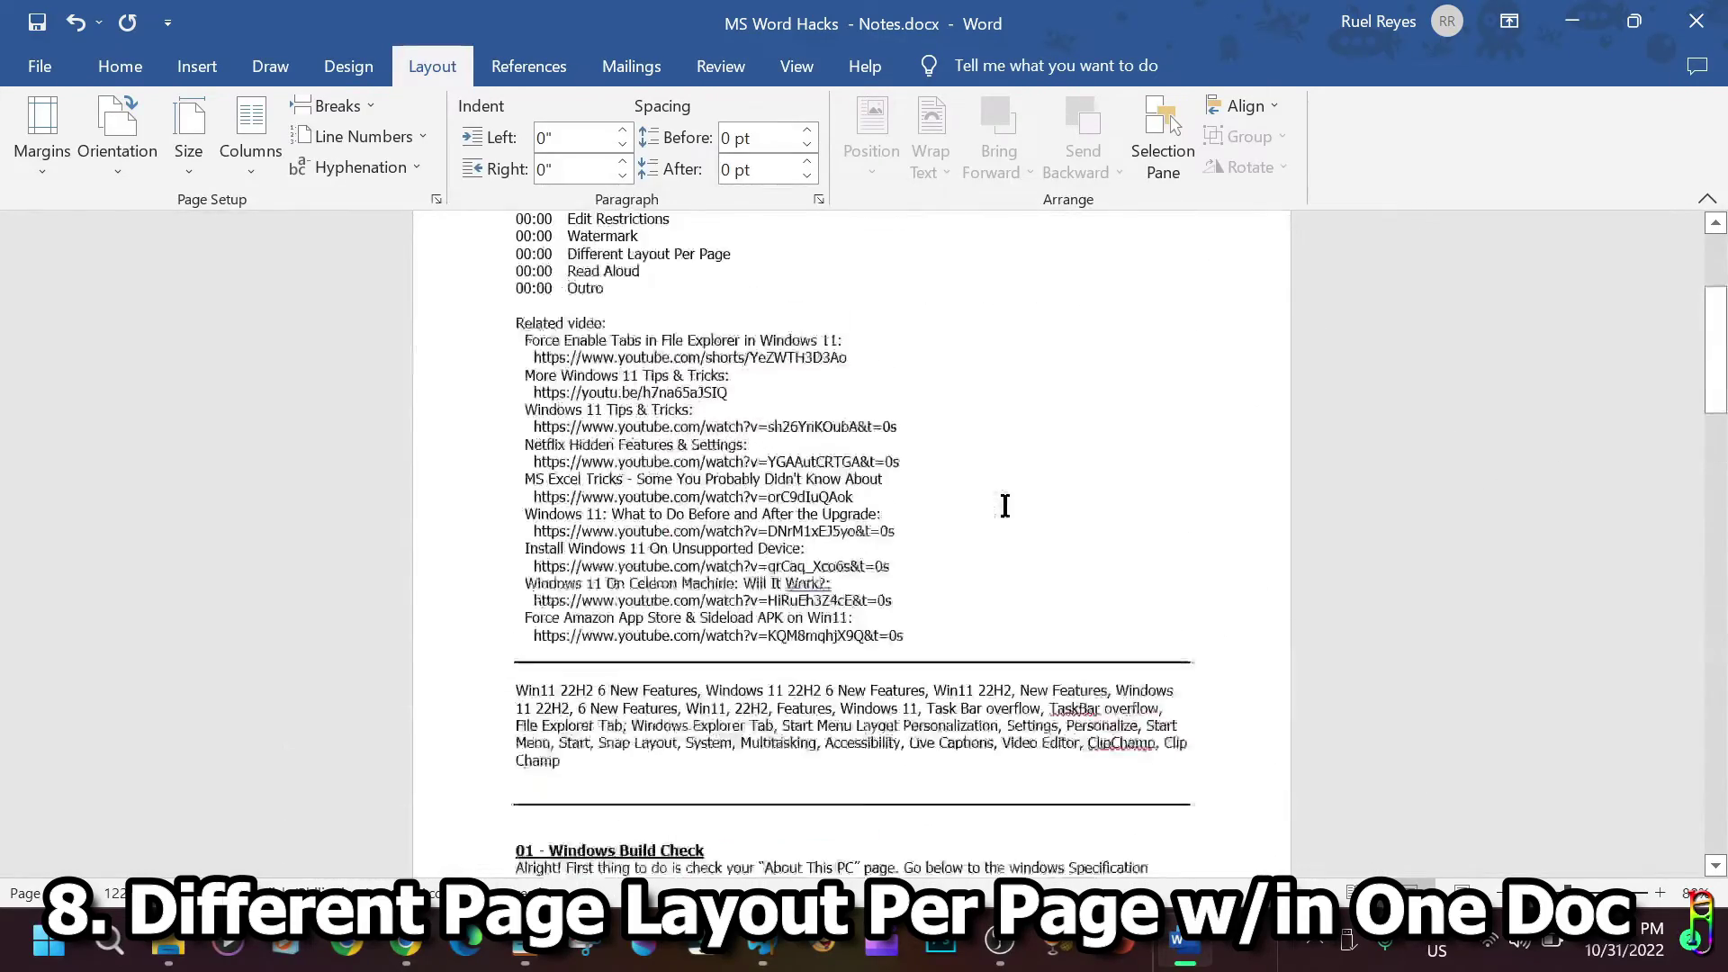
{"action": "scroll", "coordinate": [990, 360], "scroll_direction": "down", "scroll_amount": 2}
{"action": "scroll", "coordinate": [965, 414], "scroll_direction": "down", "scroll_amount": 12}
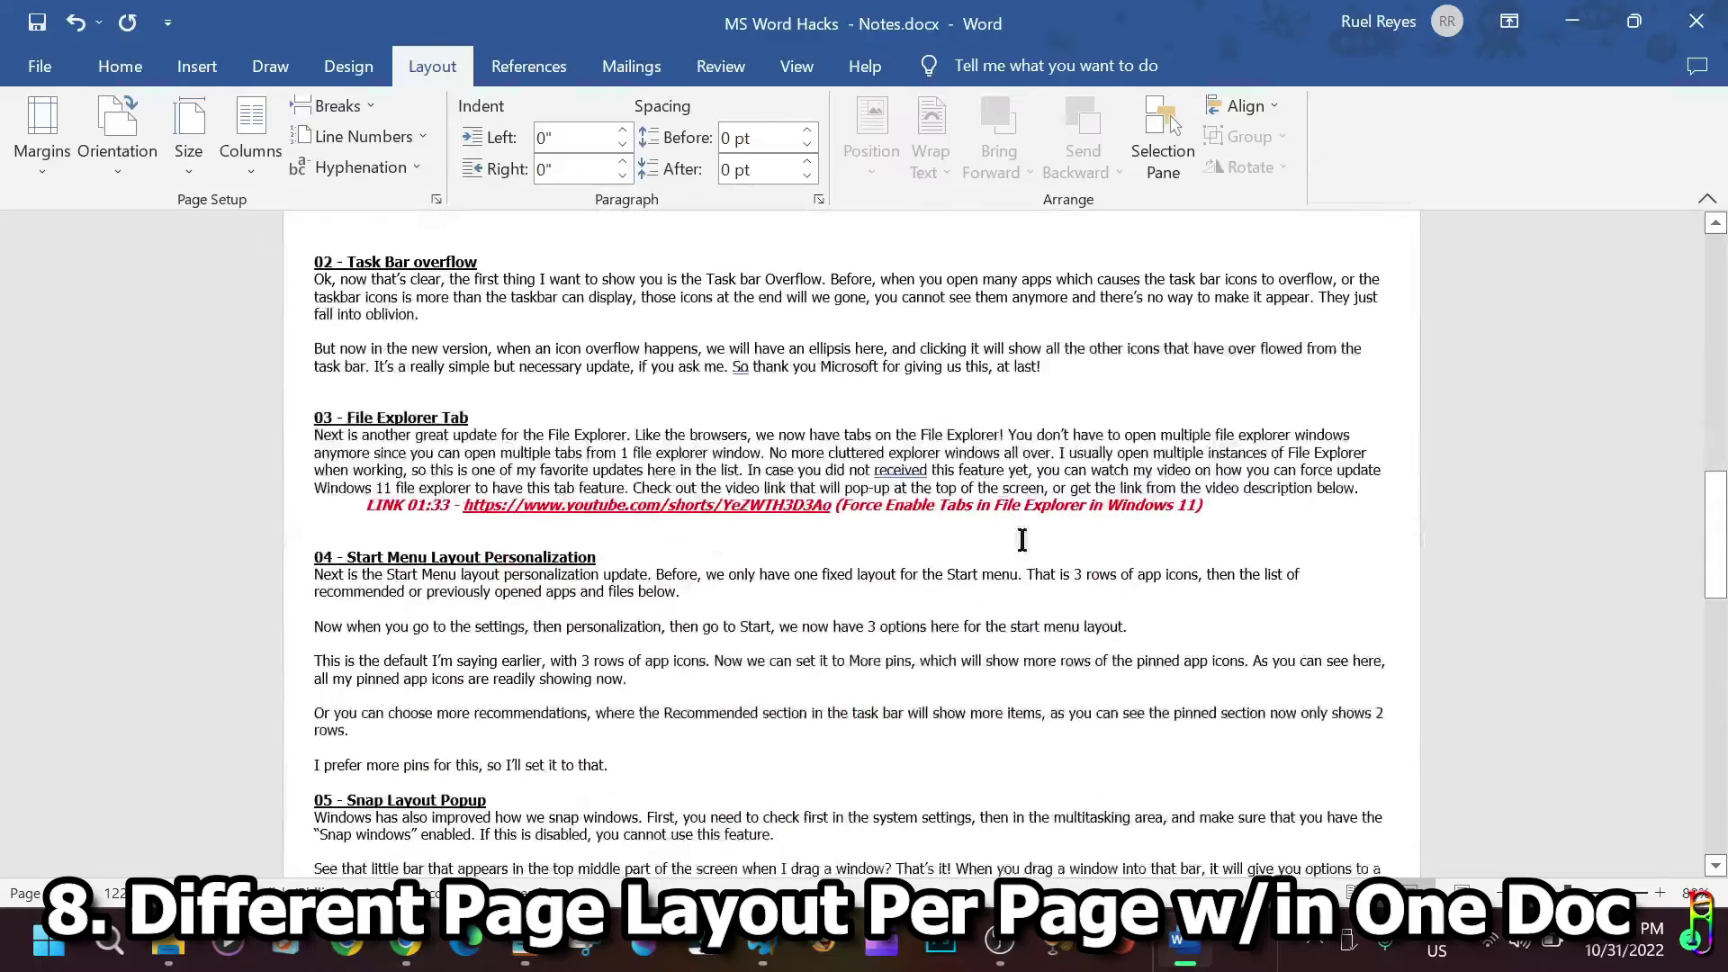
{"action": "scroll", "coordinate": [918, 529], "scroll_direction": "down", "scroll_amount": 5}
{"action": "scroll", "coordinate": [900, 540], "scroll_direction": "down", "scroll_amount": 8}
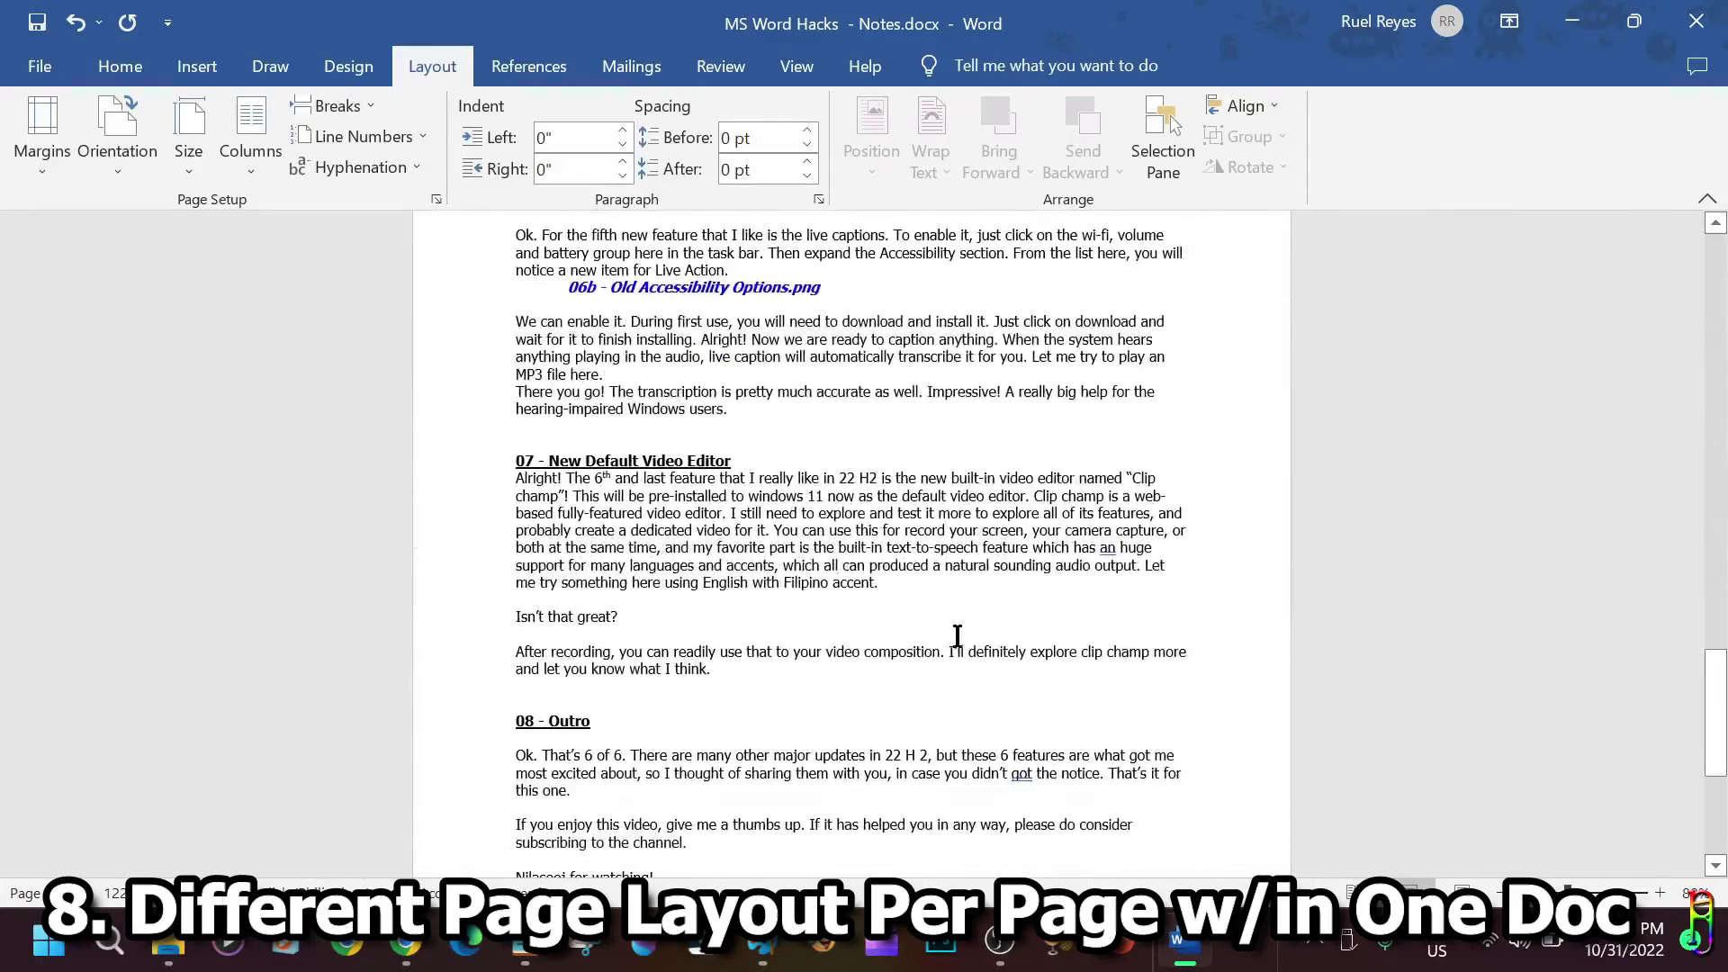
{"action": "scroll", "coordinate": [980, 605], "scroll_direction": "up", "scroll_amount": 6}
{"action": "scroll", "coordinate": [980, 604], "scroll_direction": "up", "scroll_amount": 10}
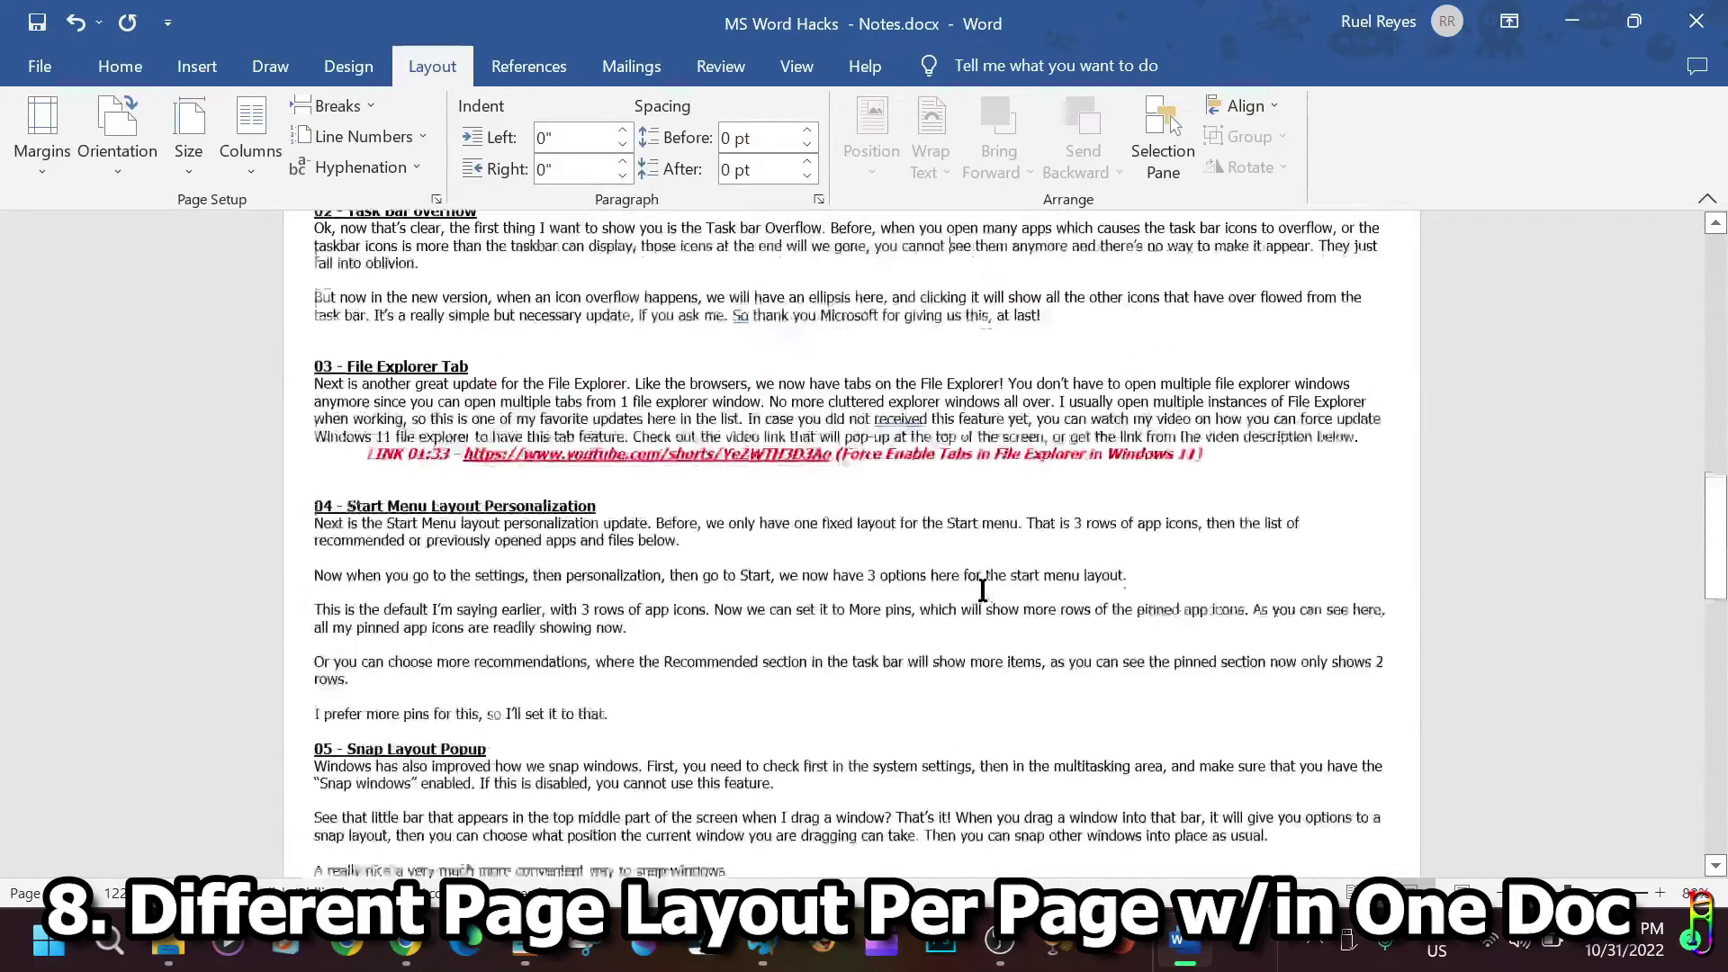
{"action": "scroll", "coordinate": [747, 610], "scroll_direction": "up", "scroll_amount": 15}
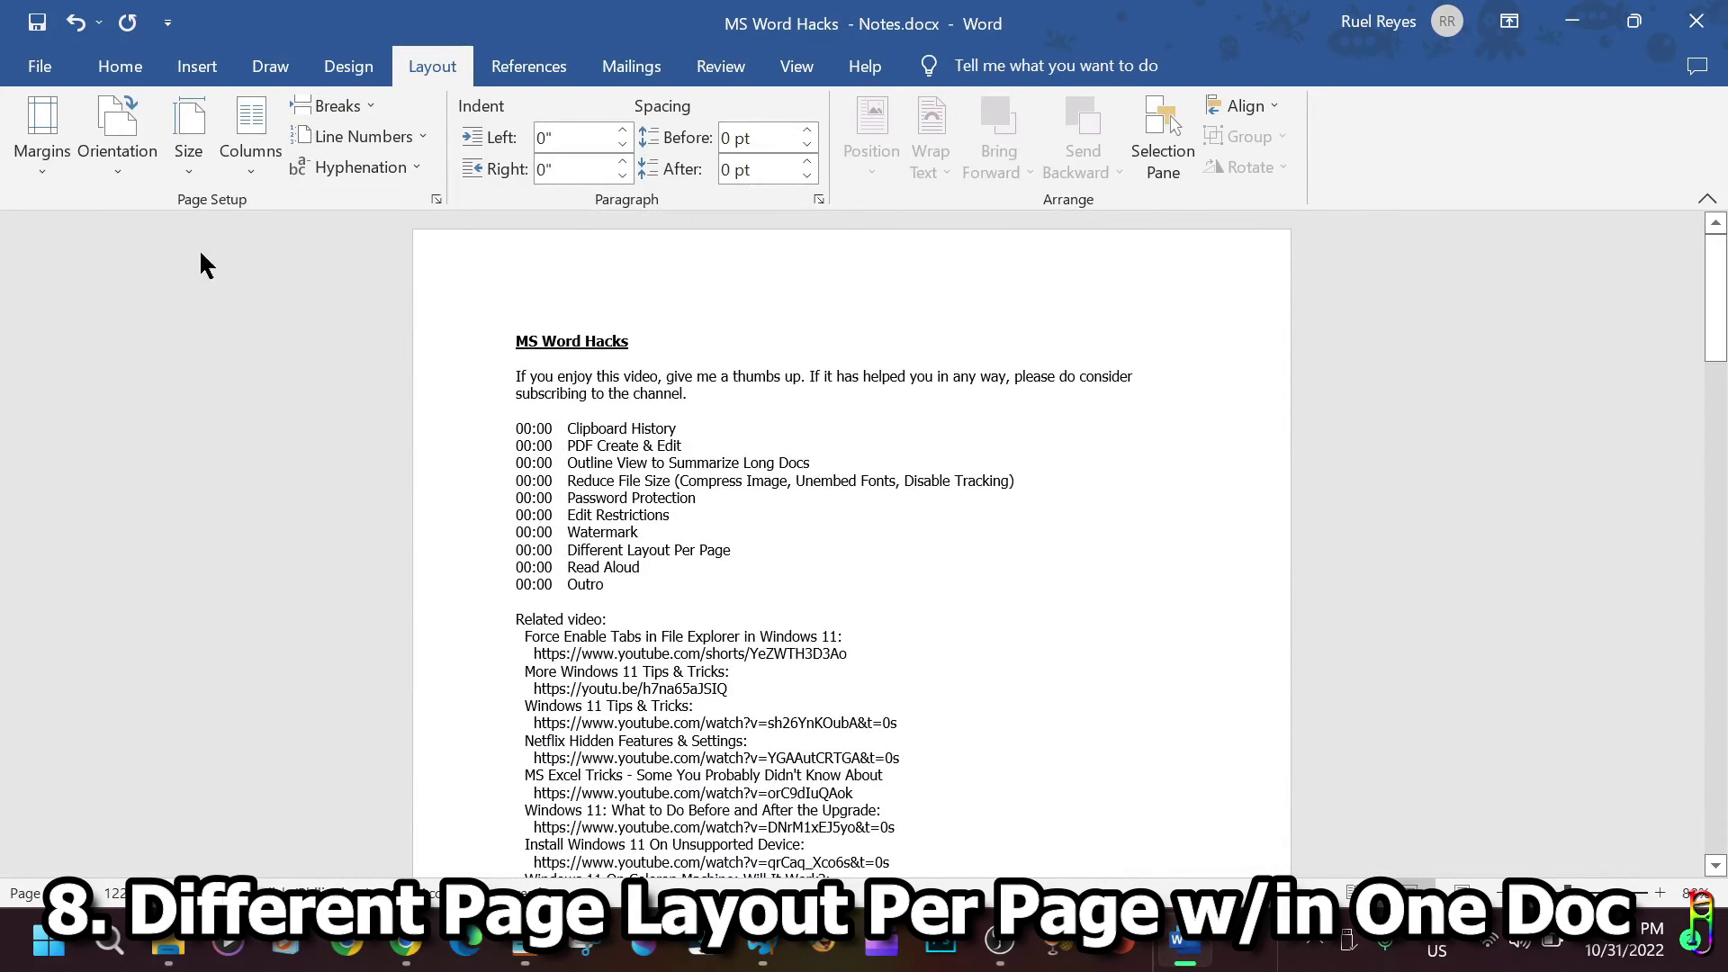
Apply 1-inch margins on all four sides to the whole document in Page Setup.
{"action": "left_click", "coordinate": [436, 196]}
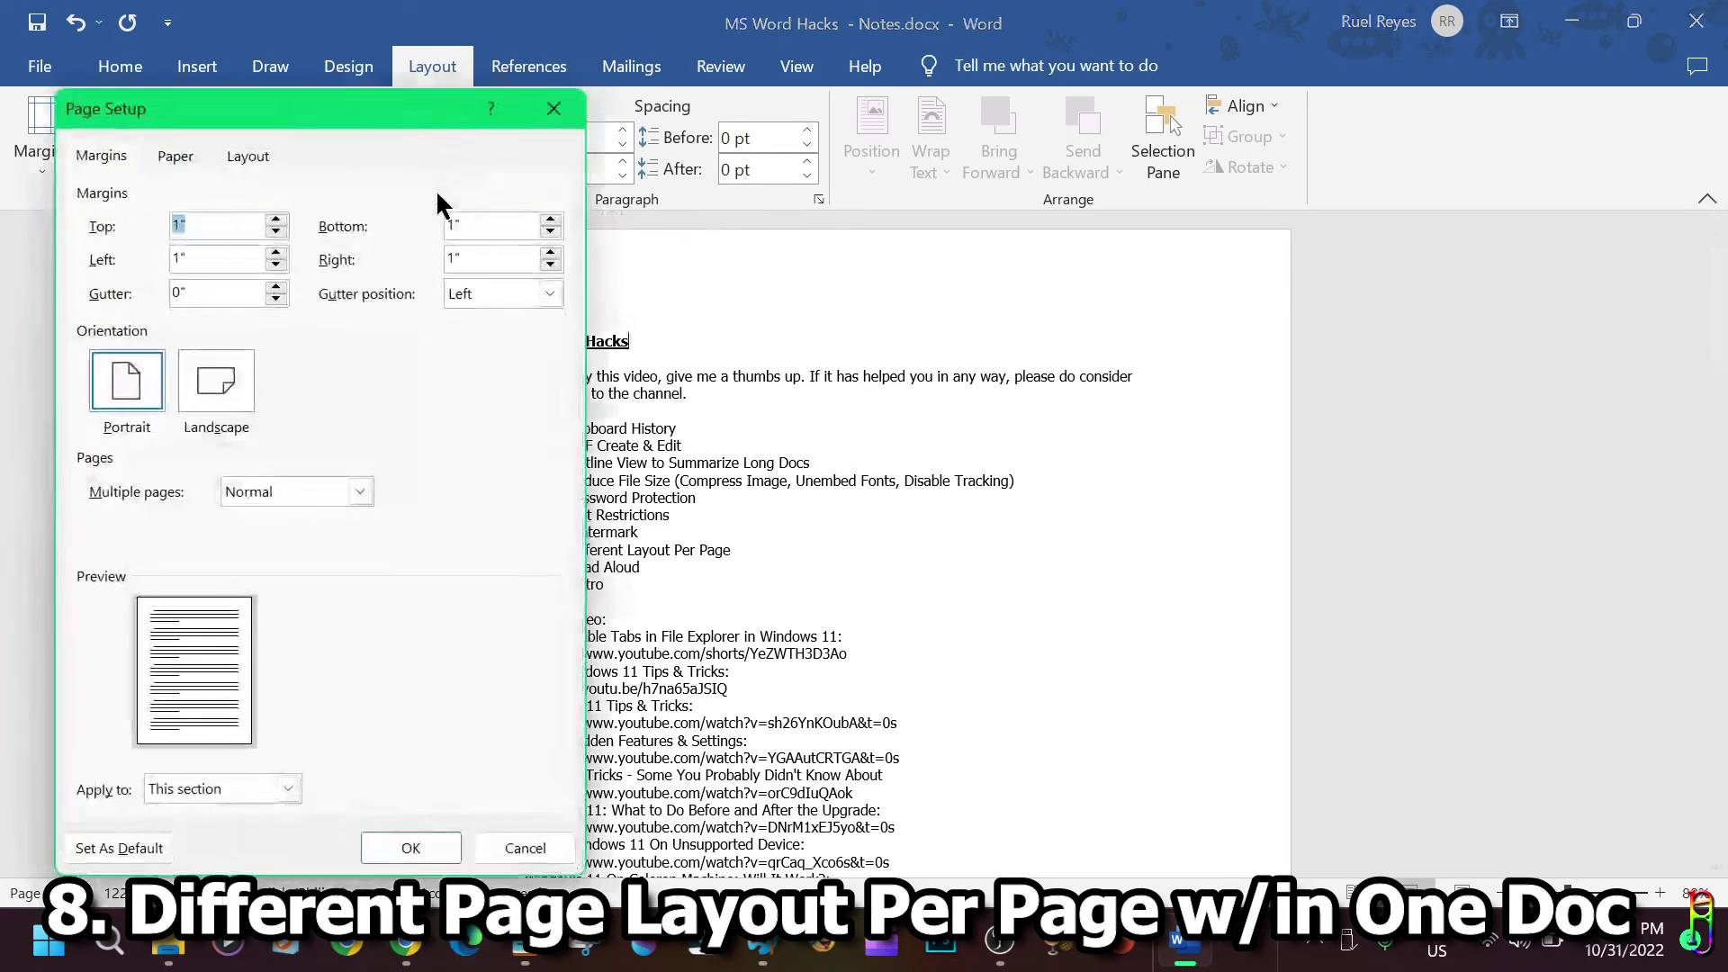
{"action": "left_click", "coordinate": [273, 783]}
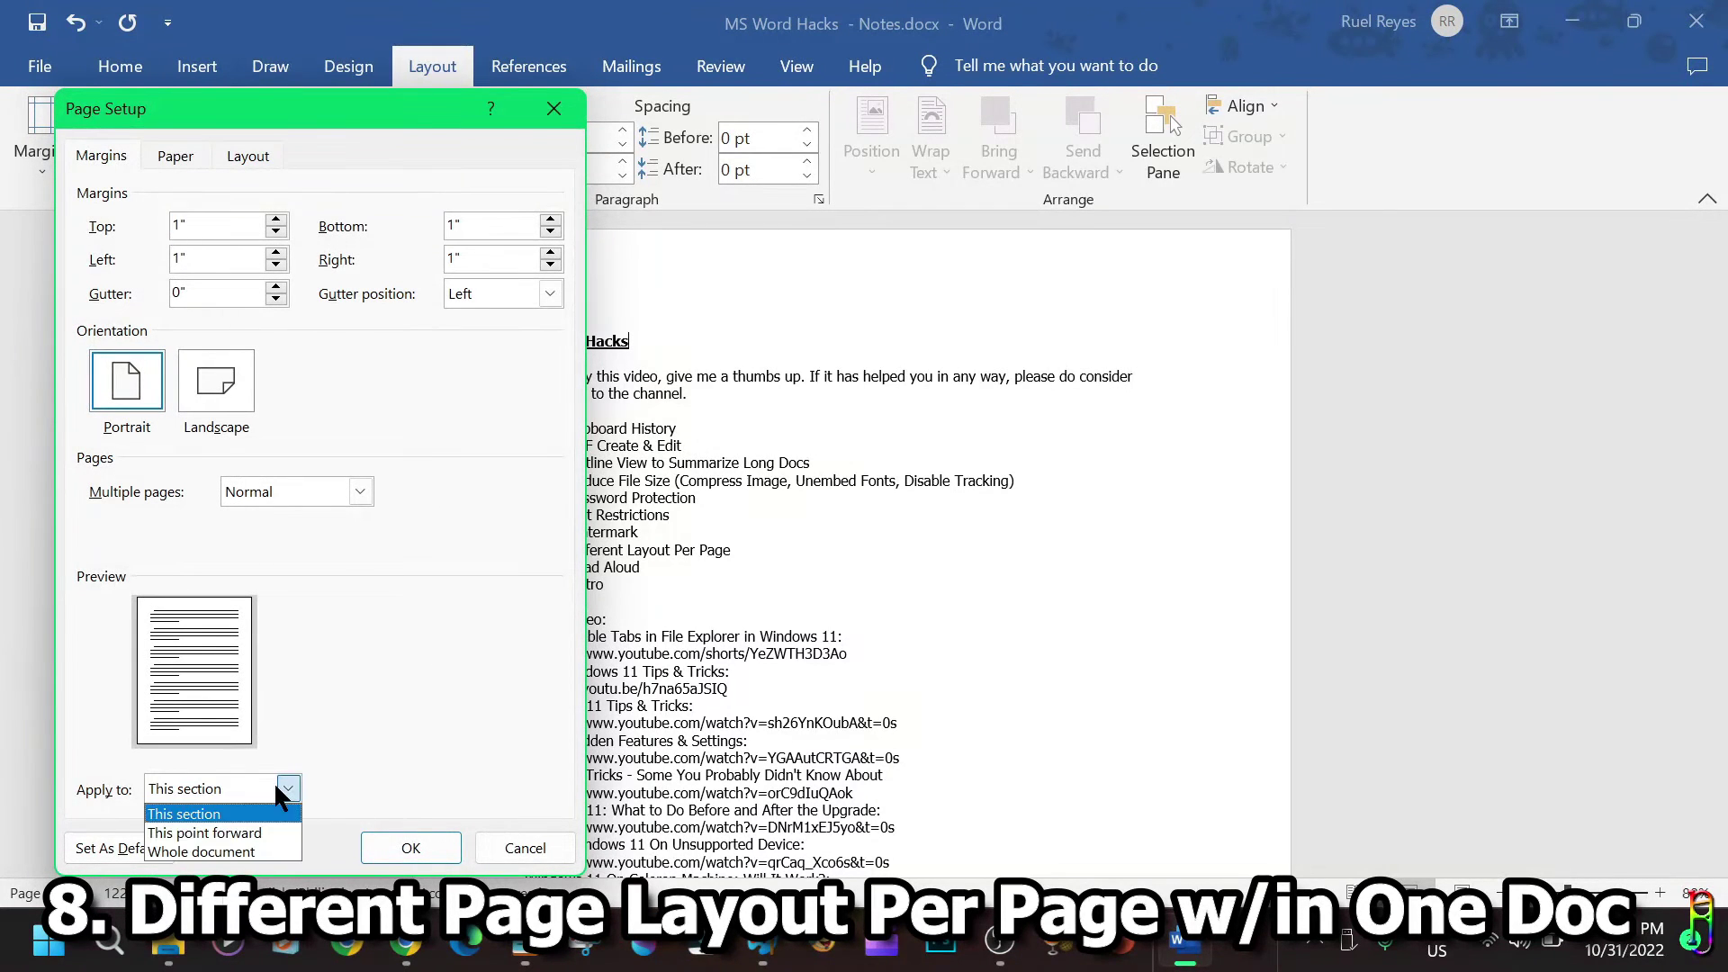
{"action": "left_click", "coordinate": [201, 845]}
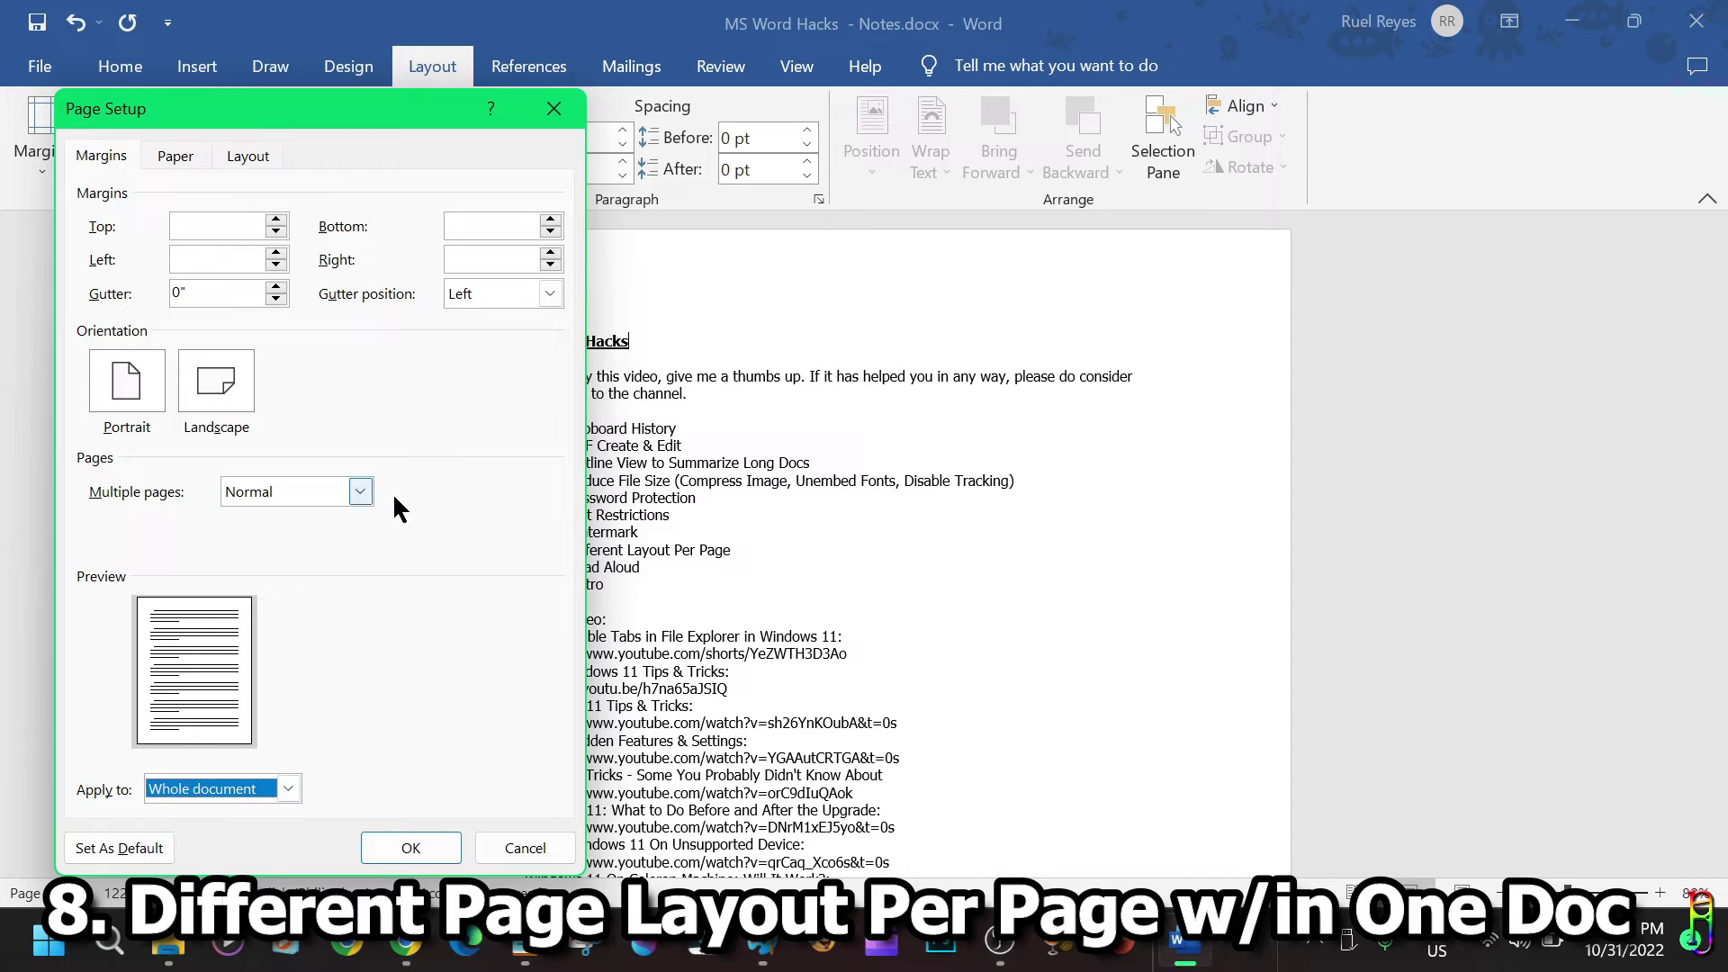
{"action": "left_click", "coordinate": [209, 222]}
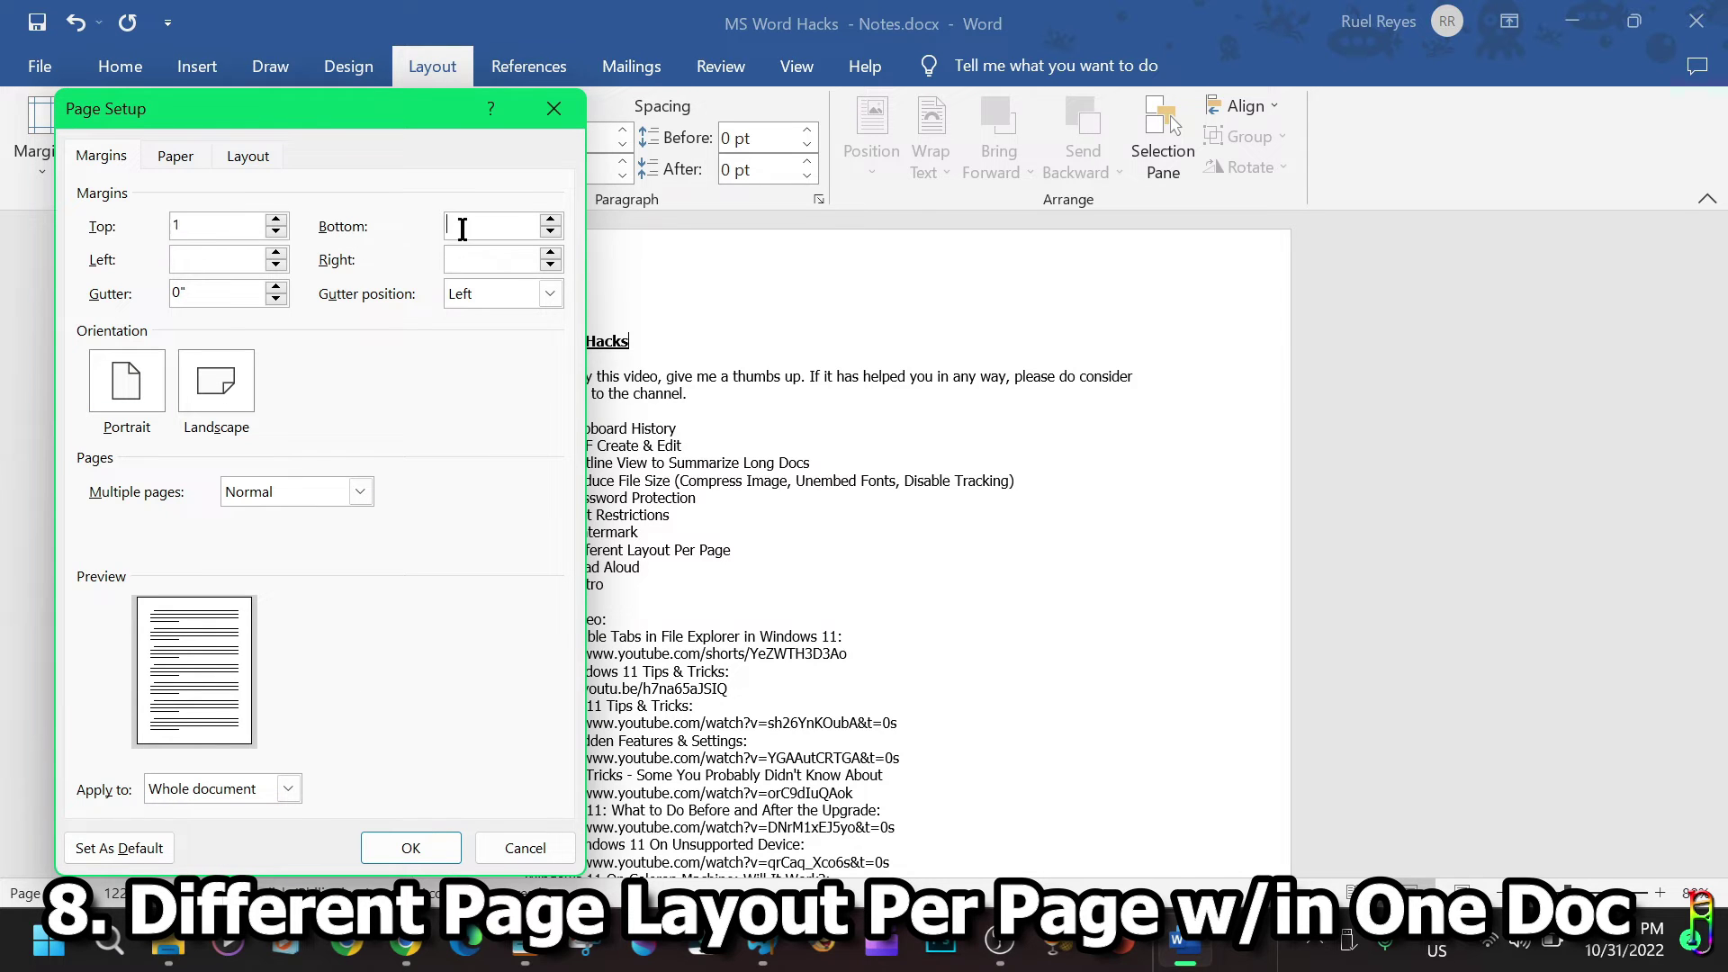
{"action": "type", "text": "1"}
{"action": "left_click", "coordinate": [231, 259]}
{"action": "type", "text": "1"}
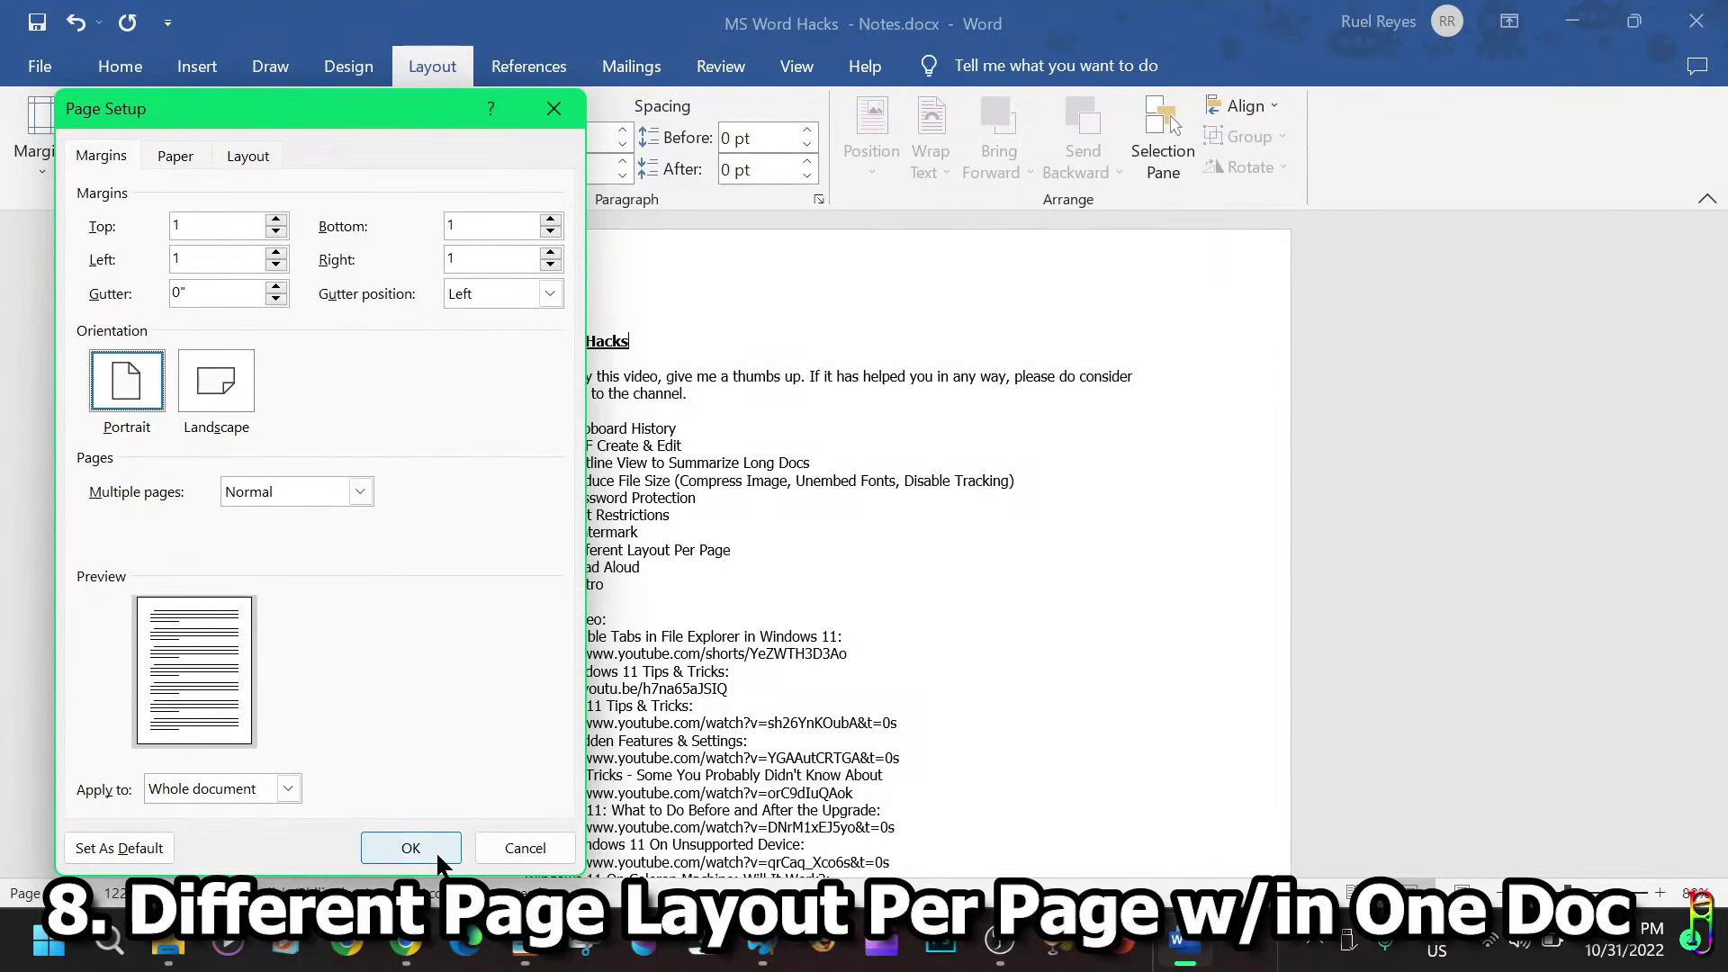
{"action": "left_click", "coordinate": [410, 847]}
{"action": "scroll", "coordinate": [1269, 468], "scroll_direction": "down", "scroll_amount": 20}
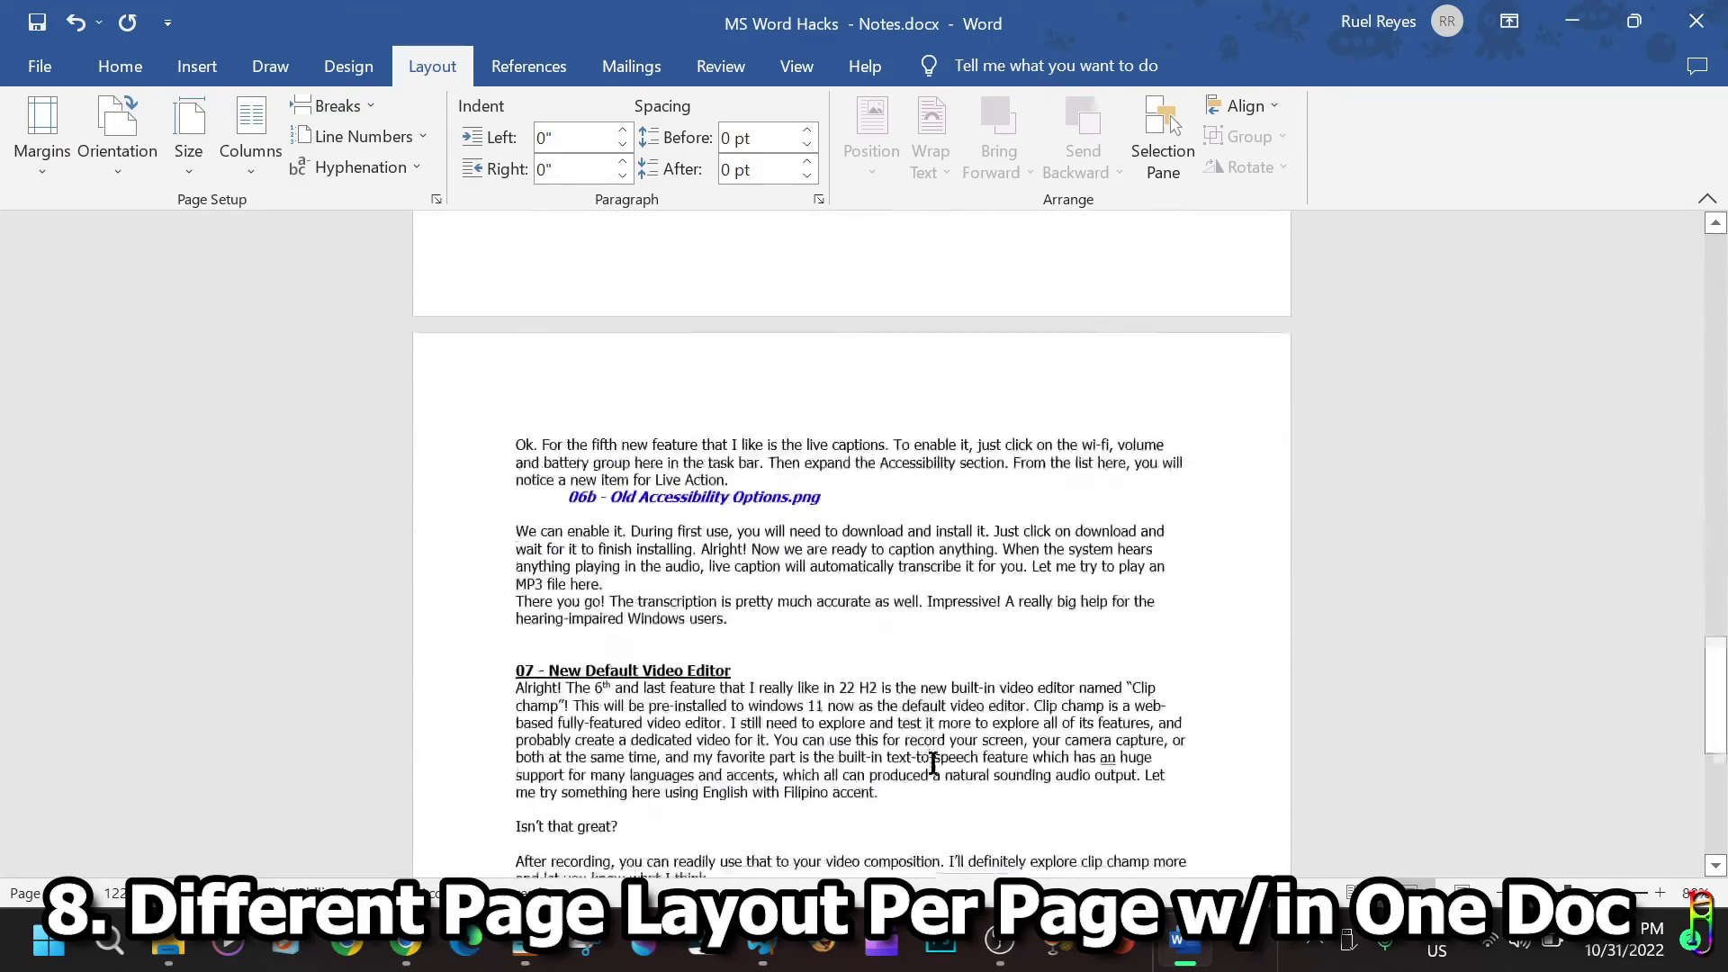
{"action": "scroll", "coordinate": [1417, 462], "scroll_direction": "up", "scroll_amount": 20}
{"action": "scroll", "coordinate": [1418, 462], "scroll_direction": "up", "scroll_amount": 2, "text": "ctrl"}
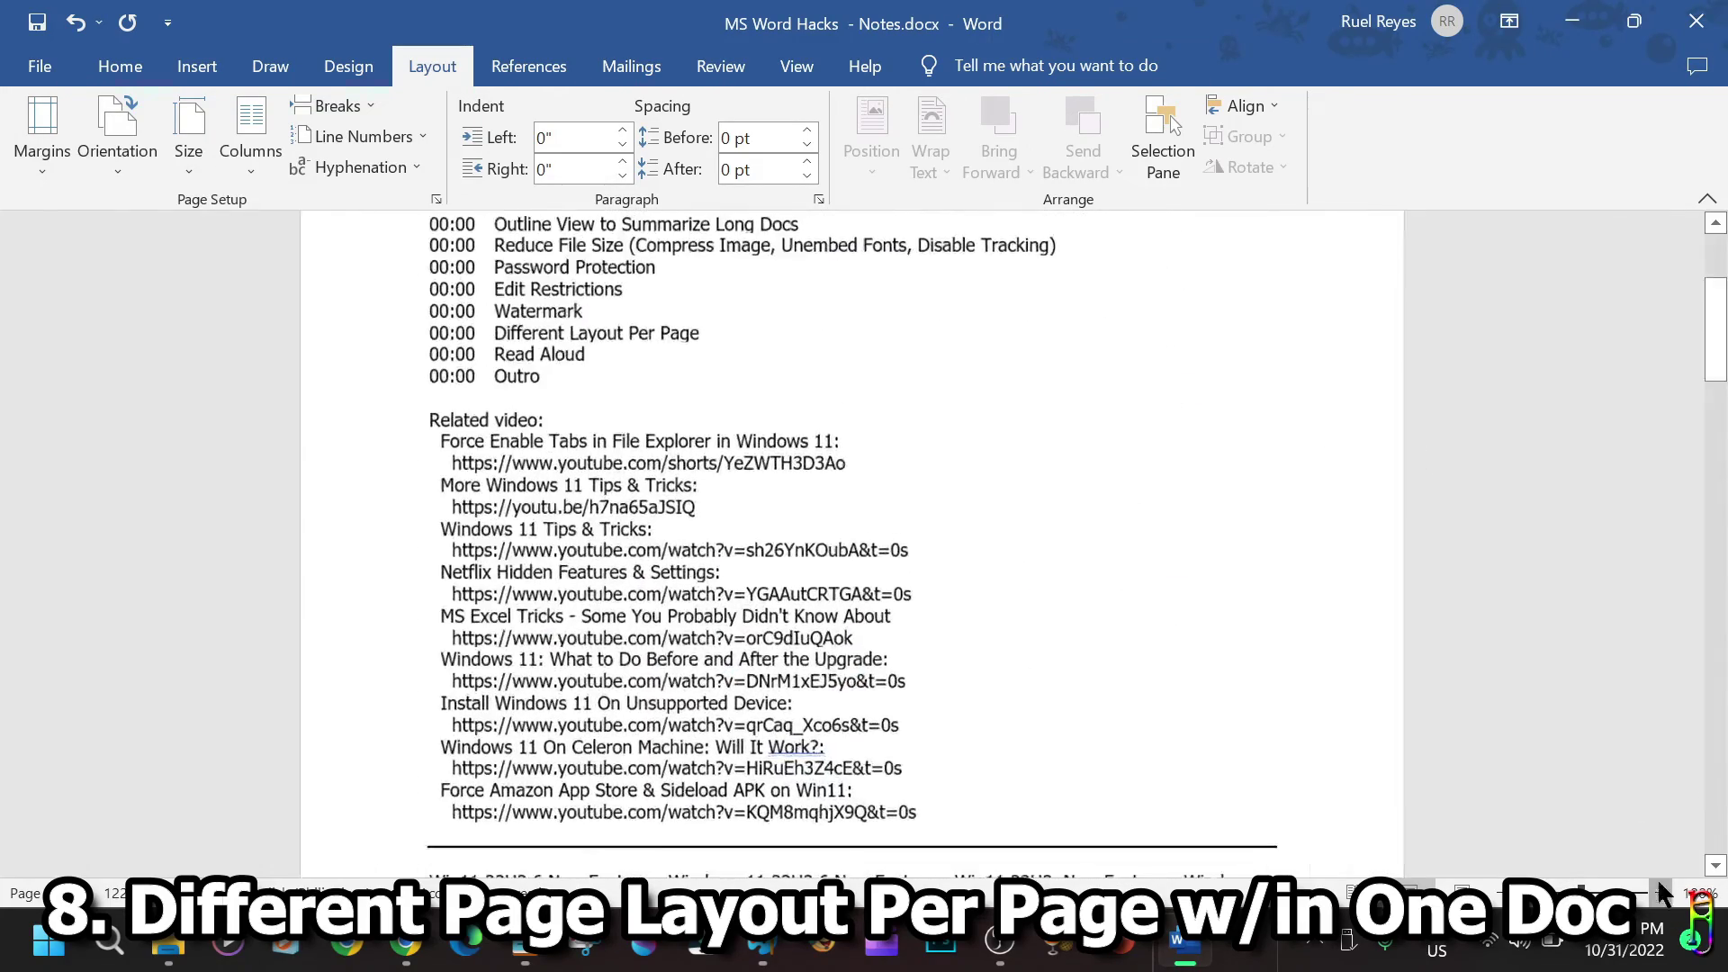
{"action": "scroll", "coordinate": [1440, 630], "scroll_direction": "up", "scroll_amount": 3}
Pin Read Aloud to the Quick Access Toolbar and use it to start reading the document.
{"action": "left_click", "coordinate": [120, 66]}
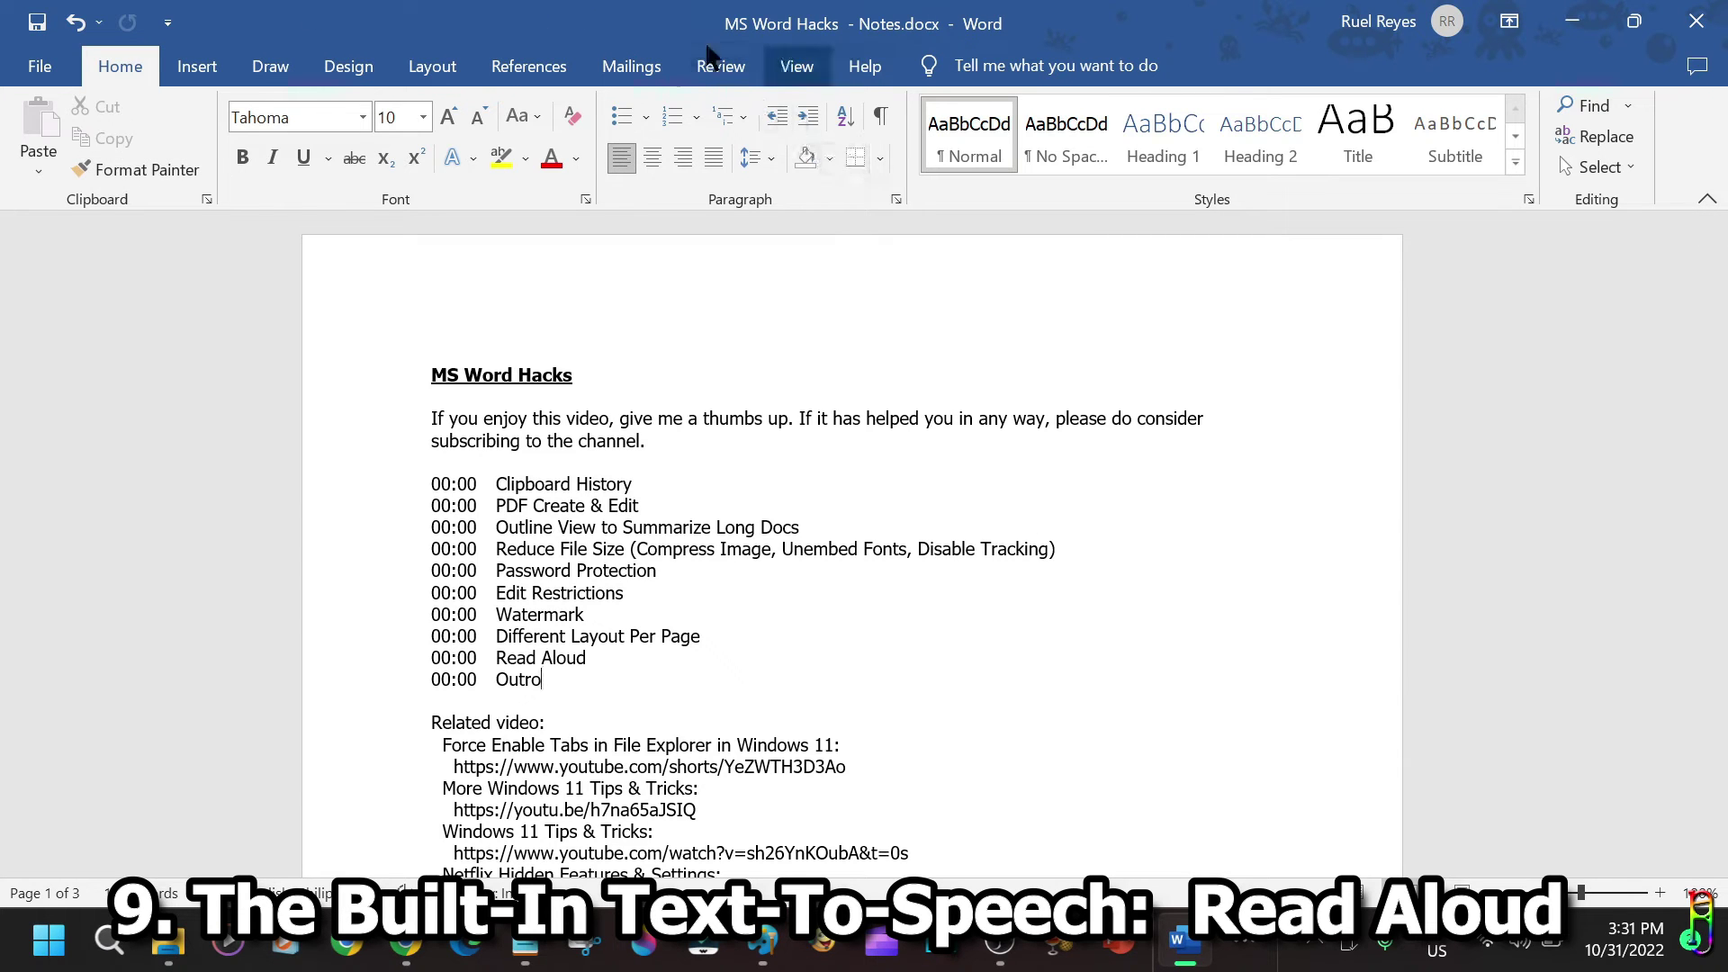
{"action": "left_click", "coordinate": [725, 70]}
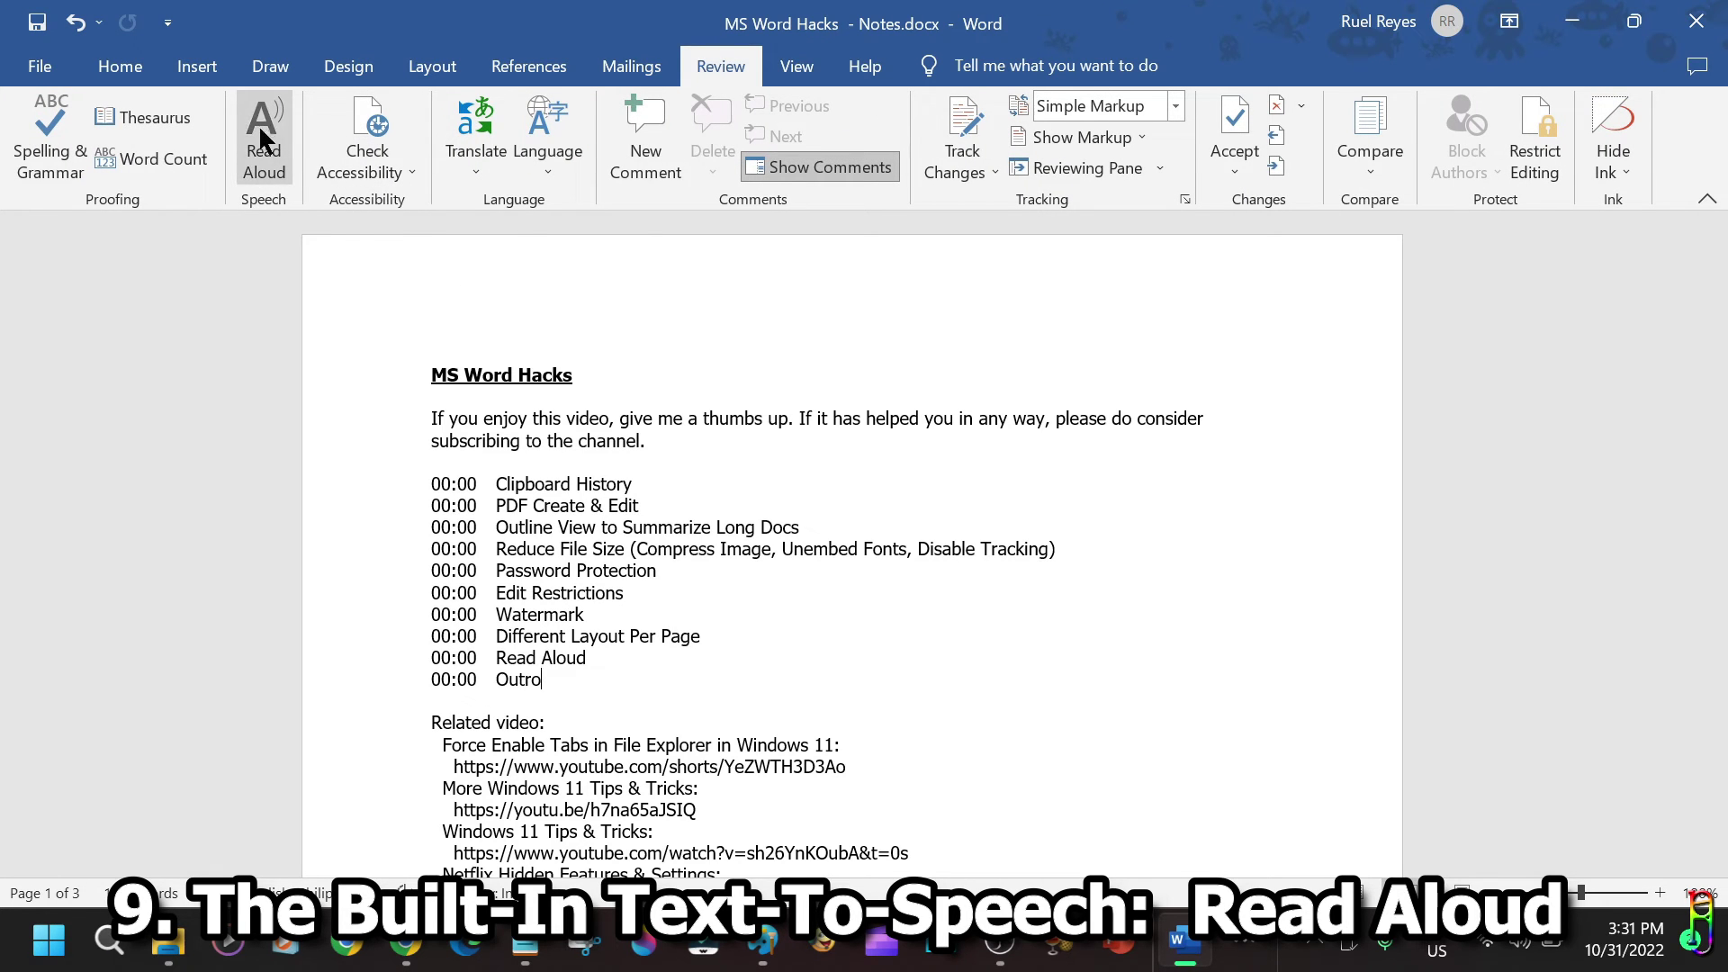
{"action": "left_click", "coordinate": [168, 21]}
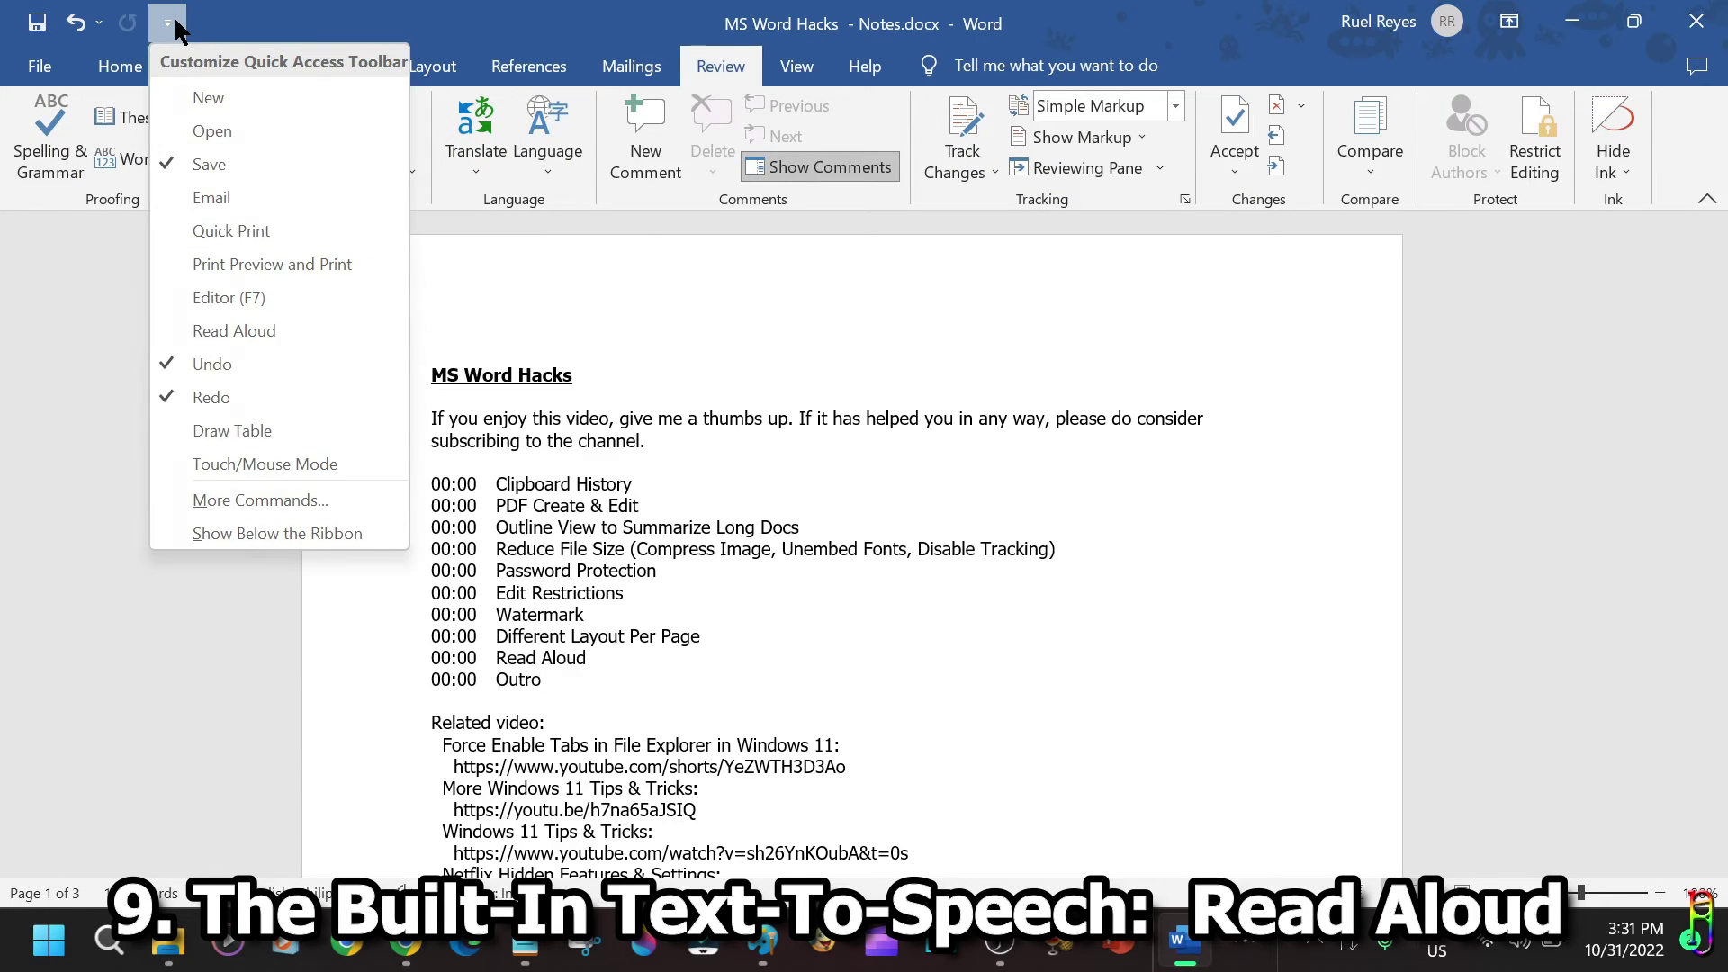
{"action": "left_click", "coordinate": [230, 332]}
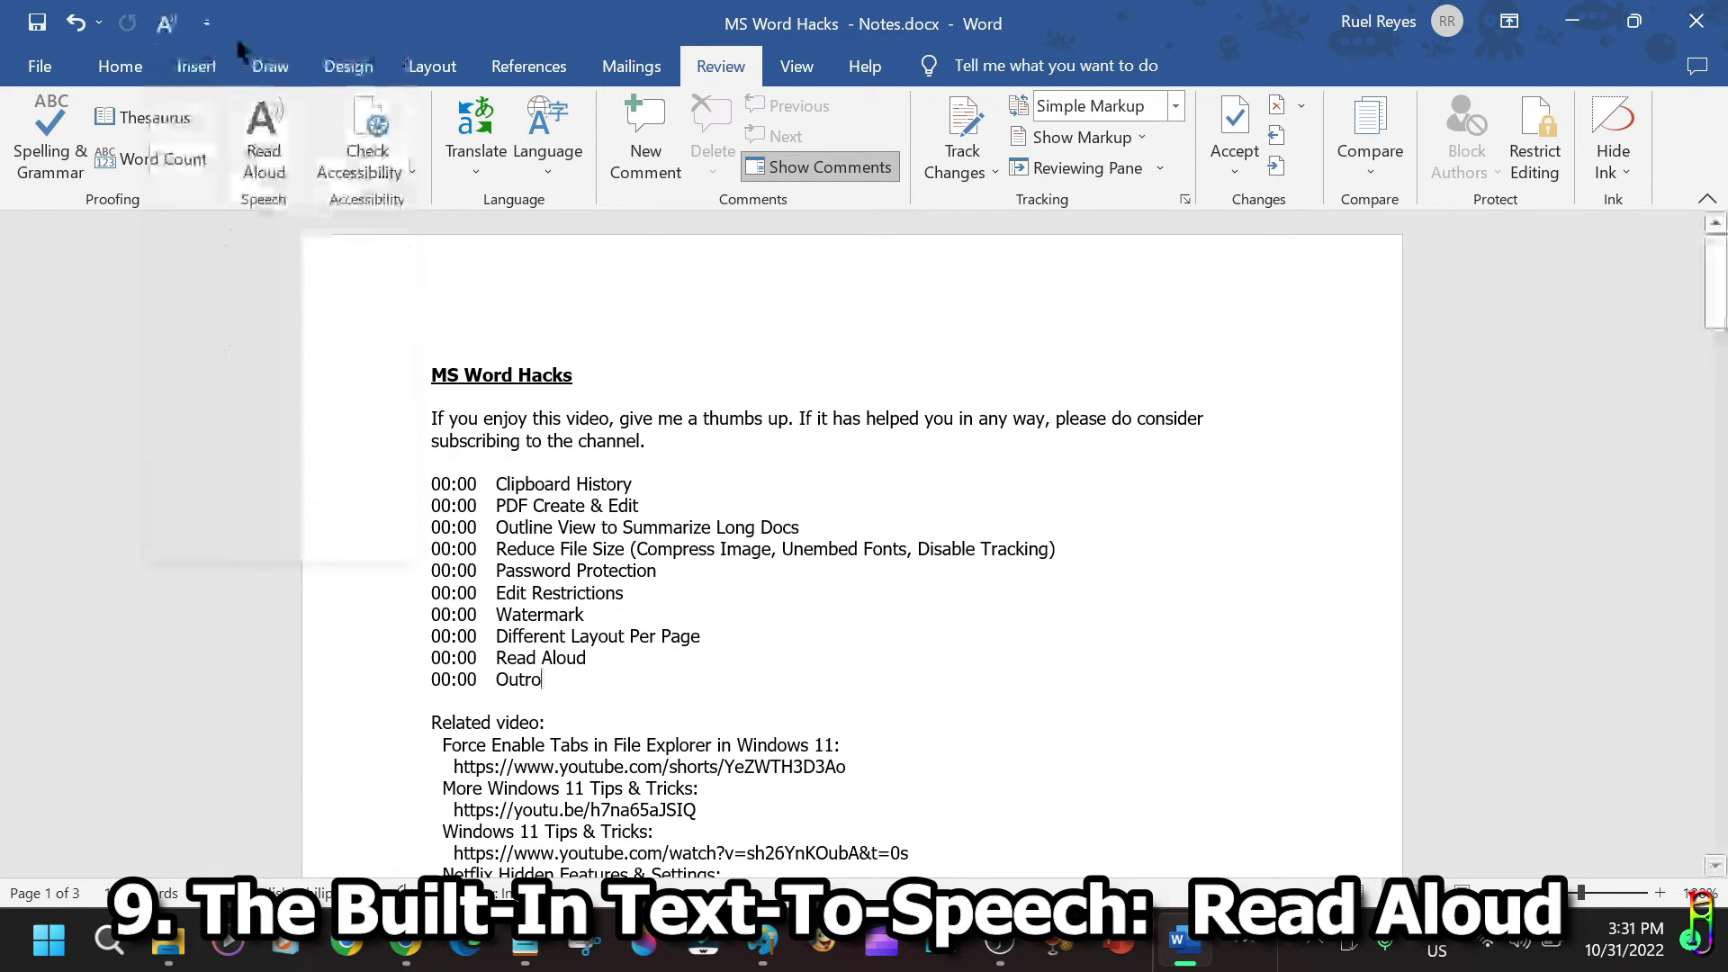
{"action": "left_click", "coordinate": [167, 23]}
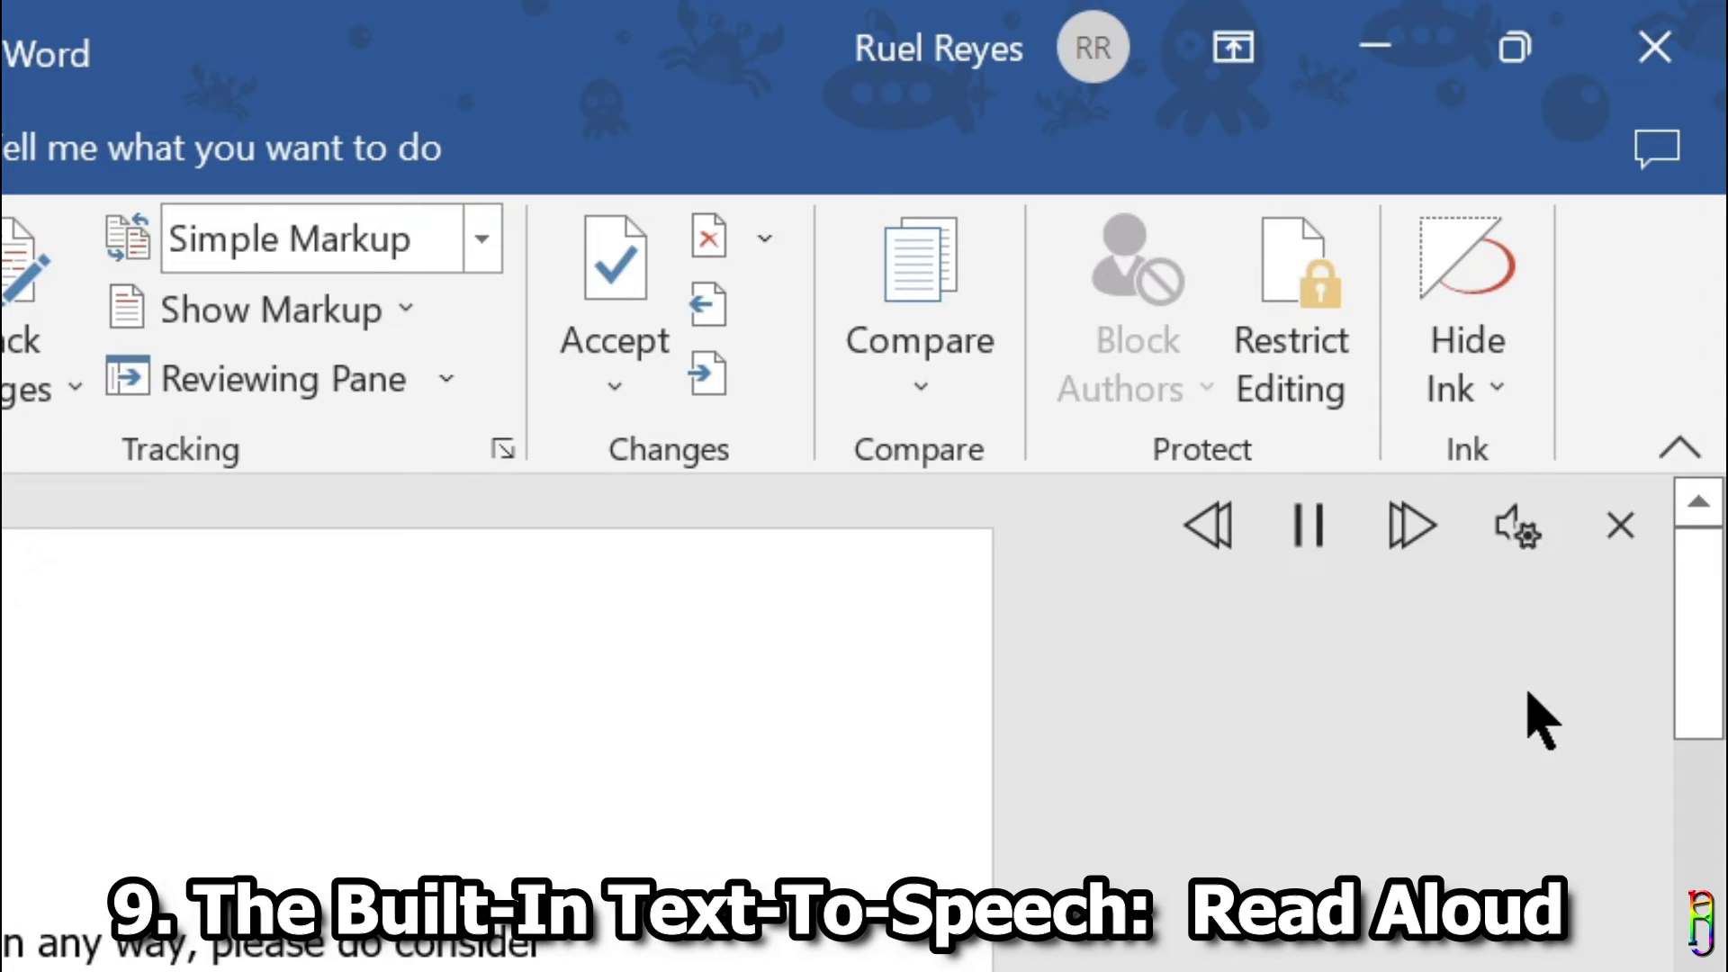
Change the Read Aloud voice to Microsoft Mark and readjust the reading speed slider.
{"action": "left_click", "coordinate": [1521, 527]}
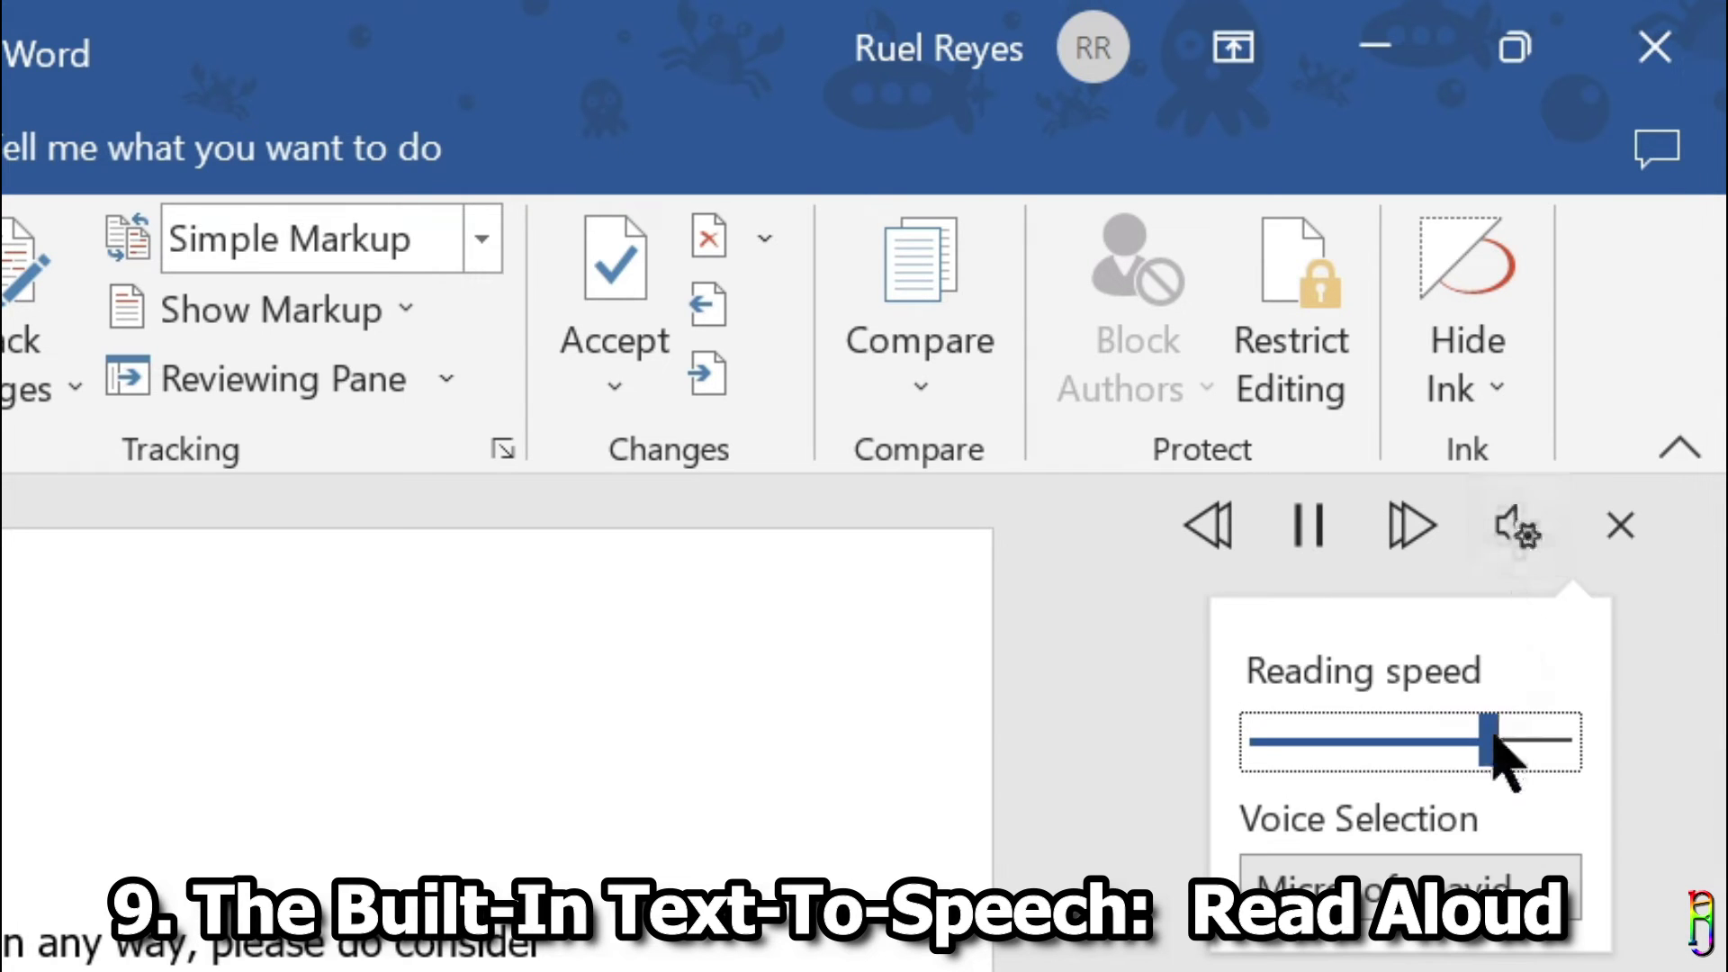
{"action": "left_click_drag", "start_coordinate": [1491, 747], "coordinate": [1261, 743]}
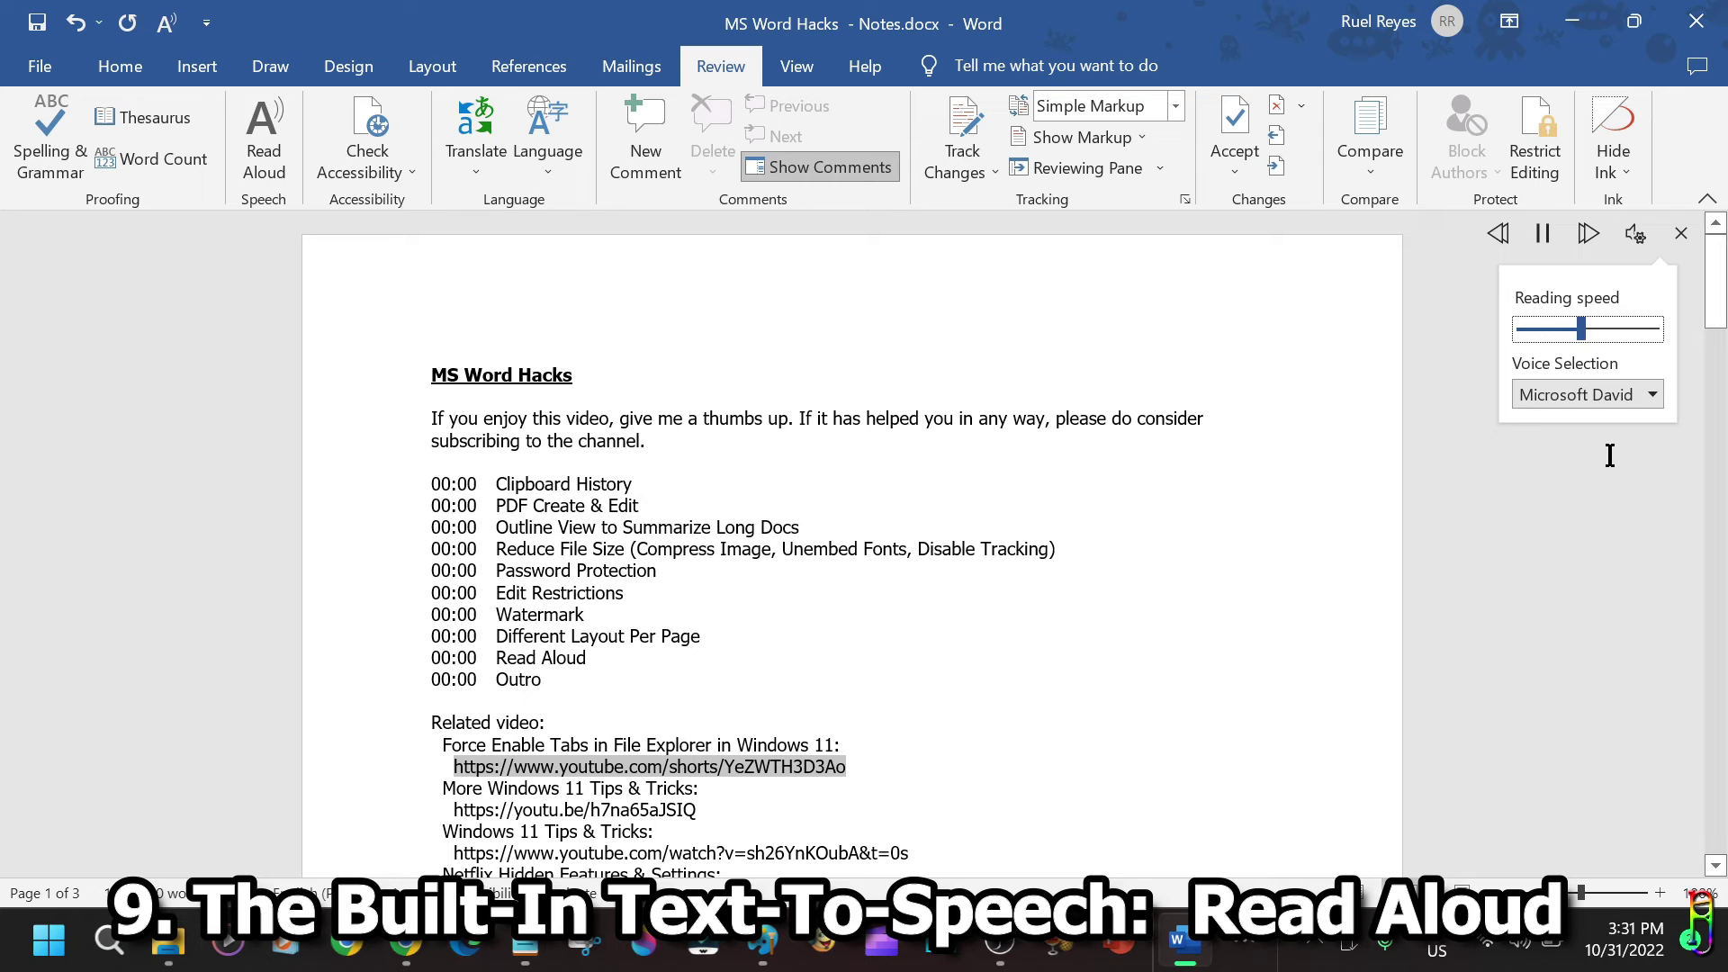
{"action": "left_click", "coordinate": [1653, 396]}
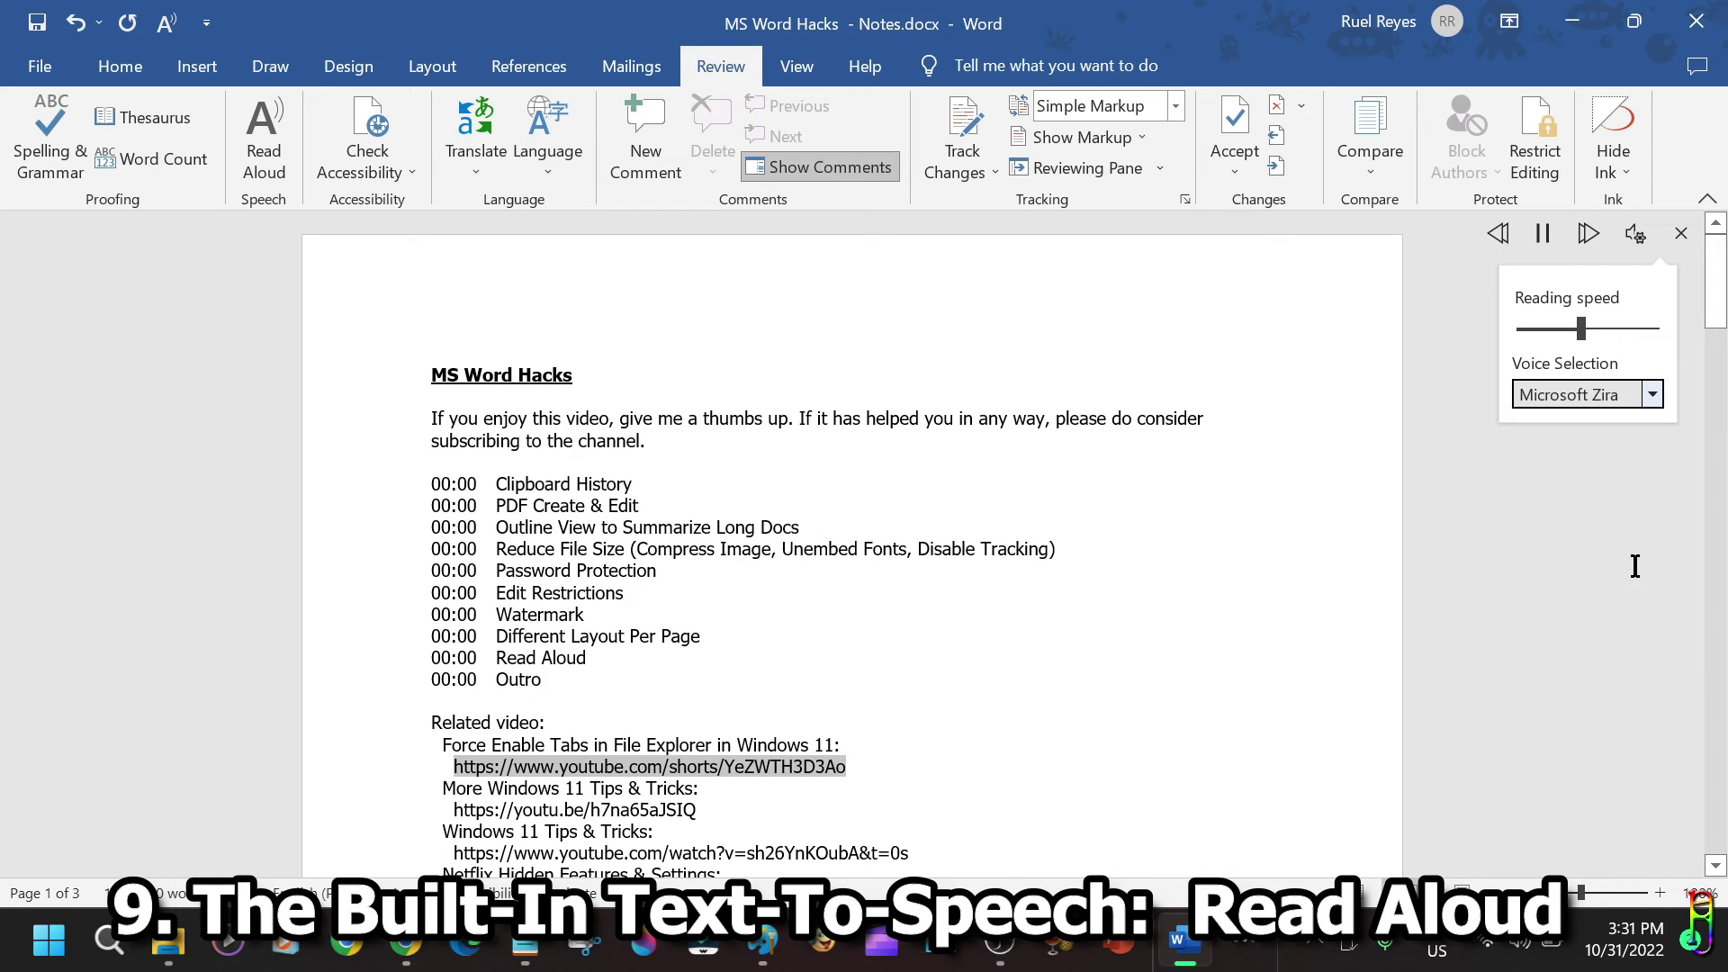
{"action": "left_click", "coordinate": [1654, 392]}
{"action": "left_click", "coordinate": [1584, 477]}
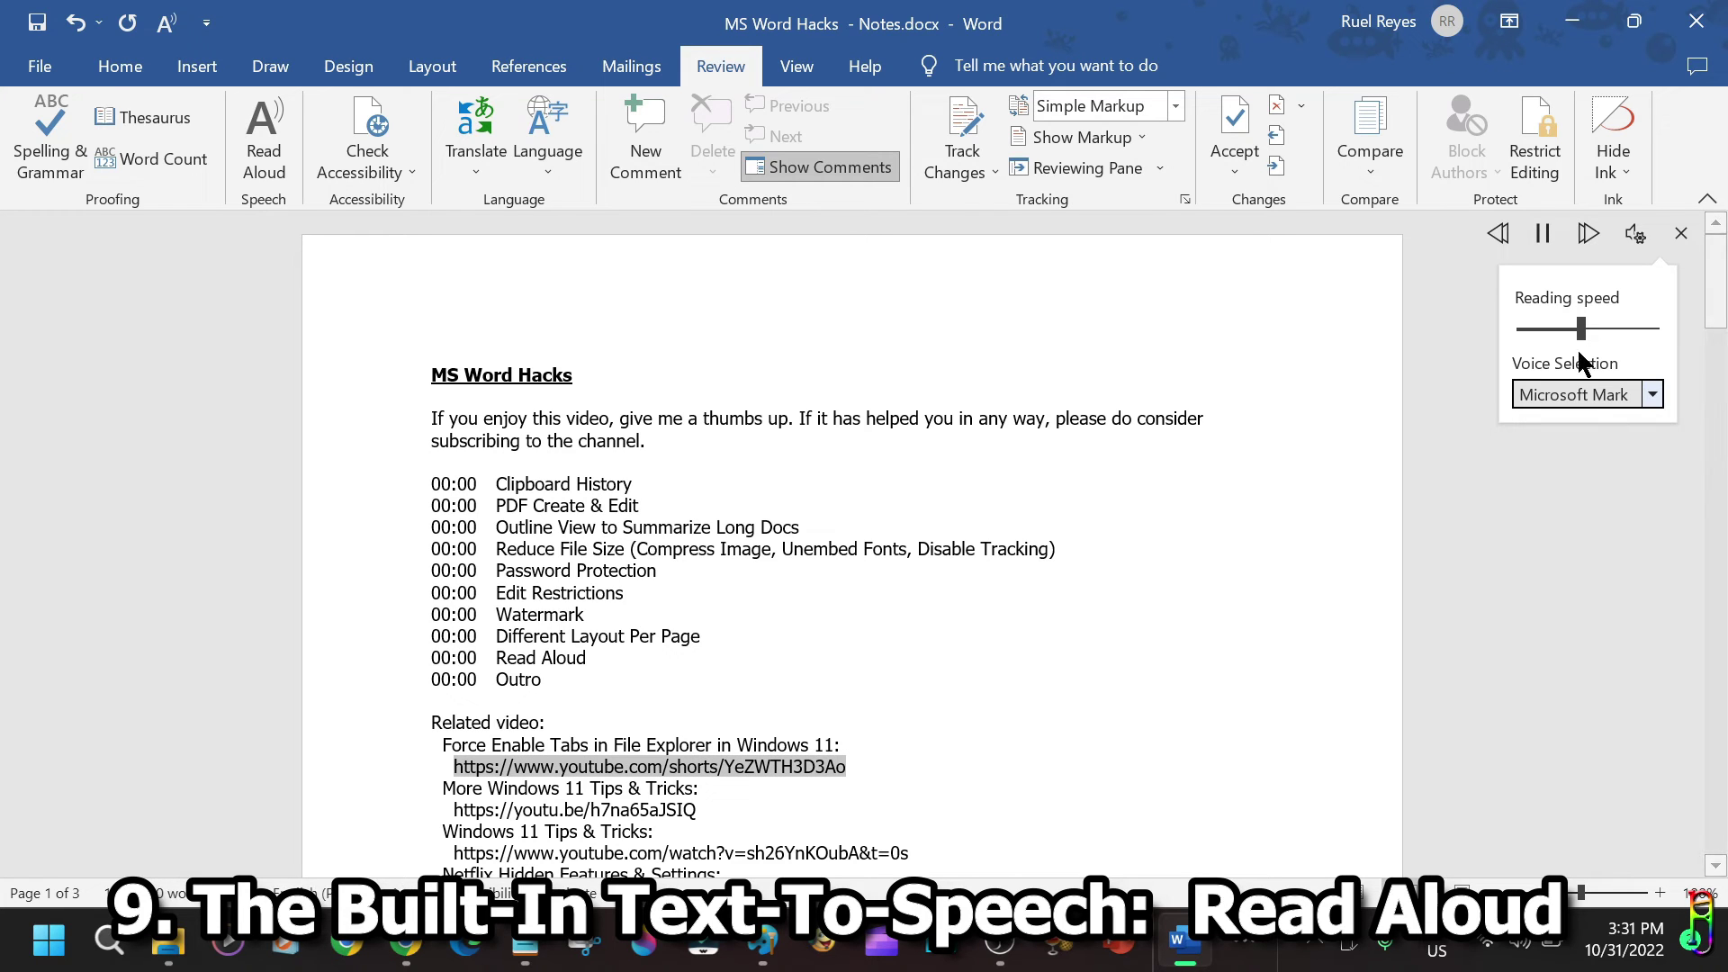
{"action": "mouse_move", "coordinate": [1581, 328]}
{"action": "left_mouse_down"}
{"action": "mouse_move", "coordinate": [1627, 333]}
{"action": "mouse_move", "coordinate": [1600, 331]}
{"action": "left_mouse_up"}
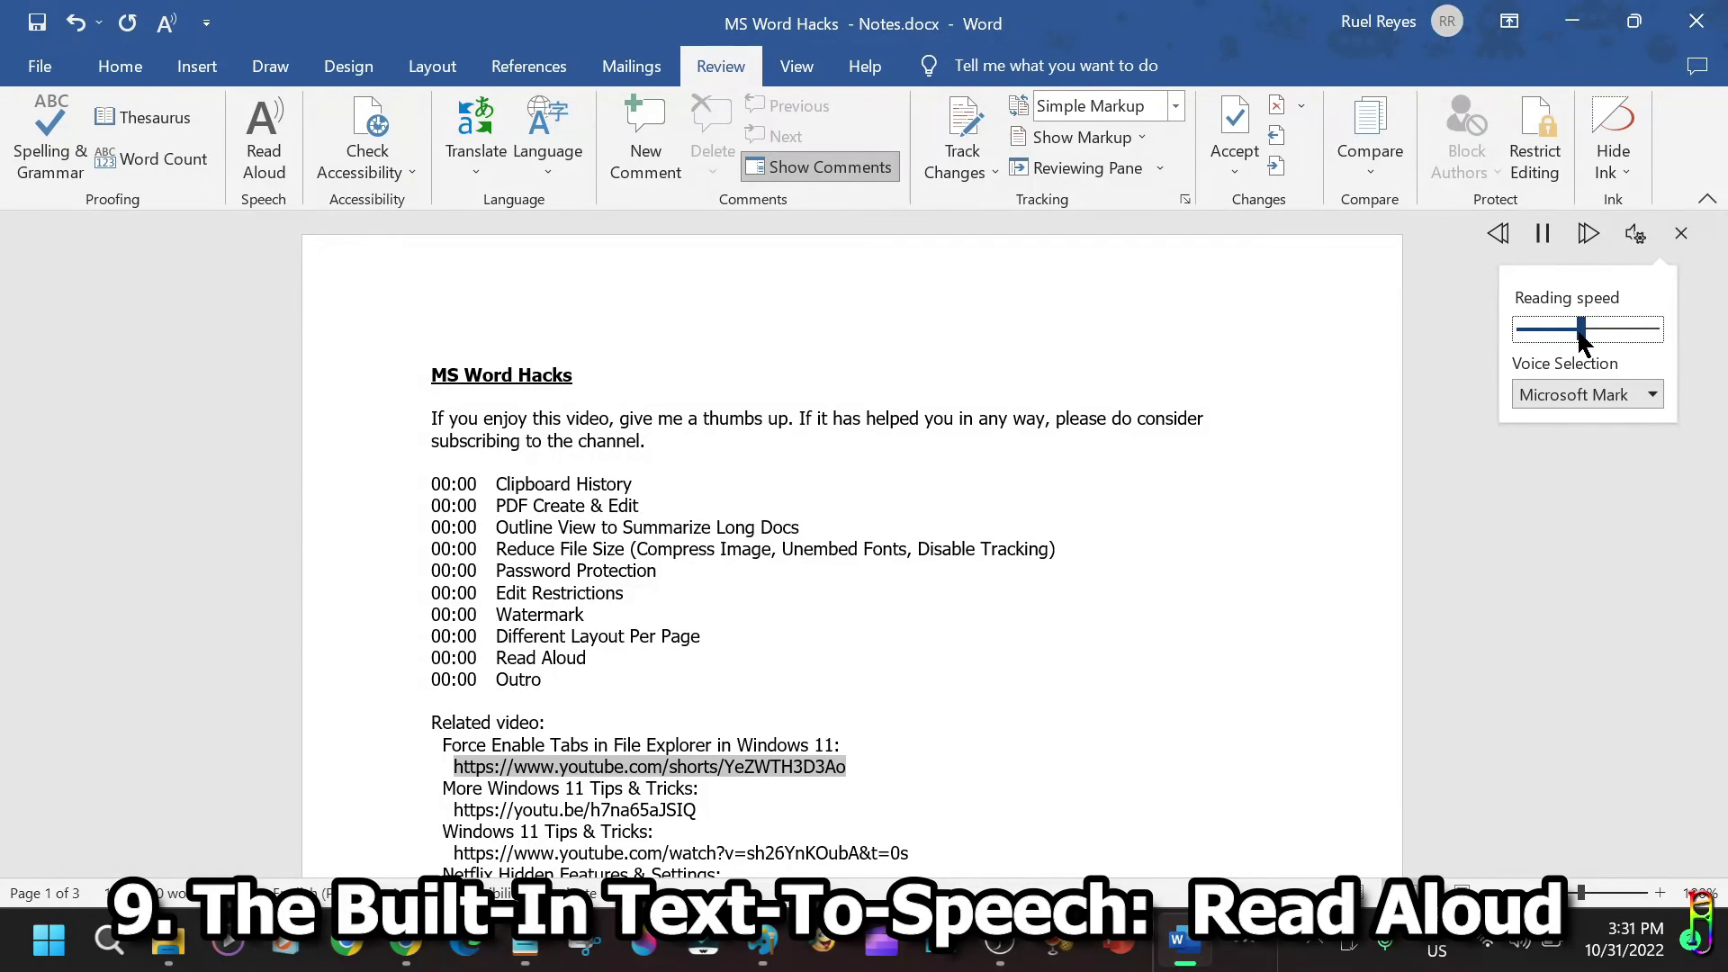
Pause, resume, and step back one line in the Read Aloud playback.
{"action": "left_click", "coordinate": [1542, 233]}
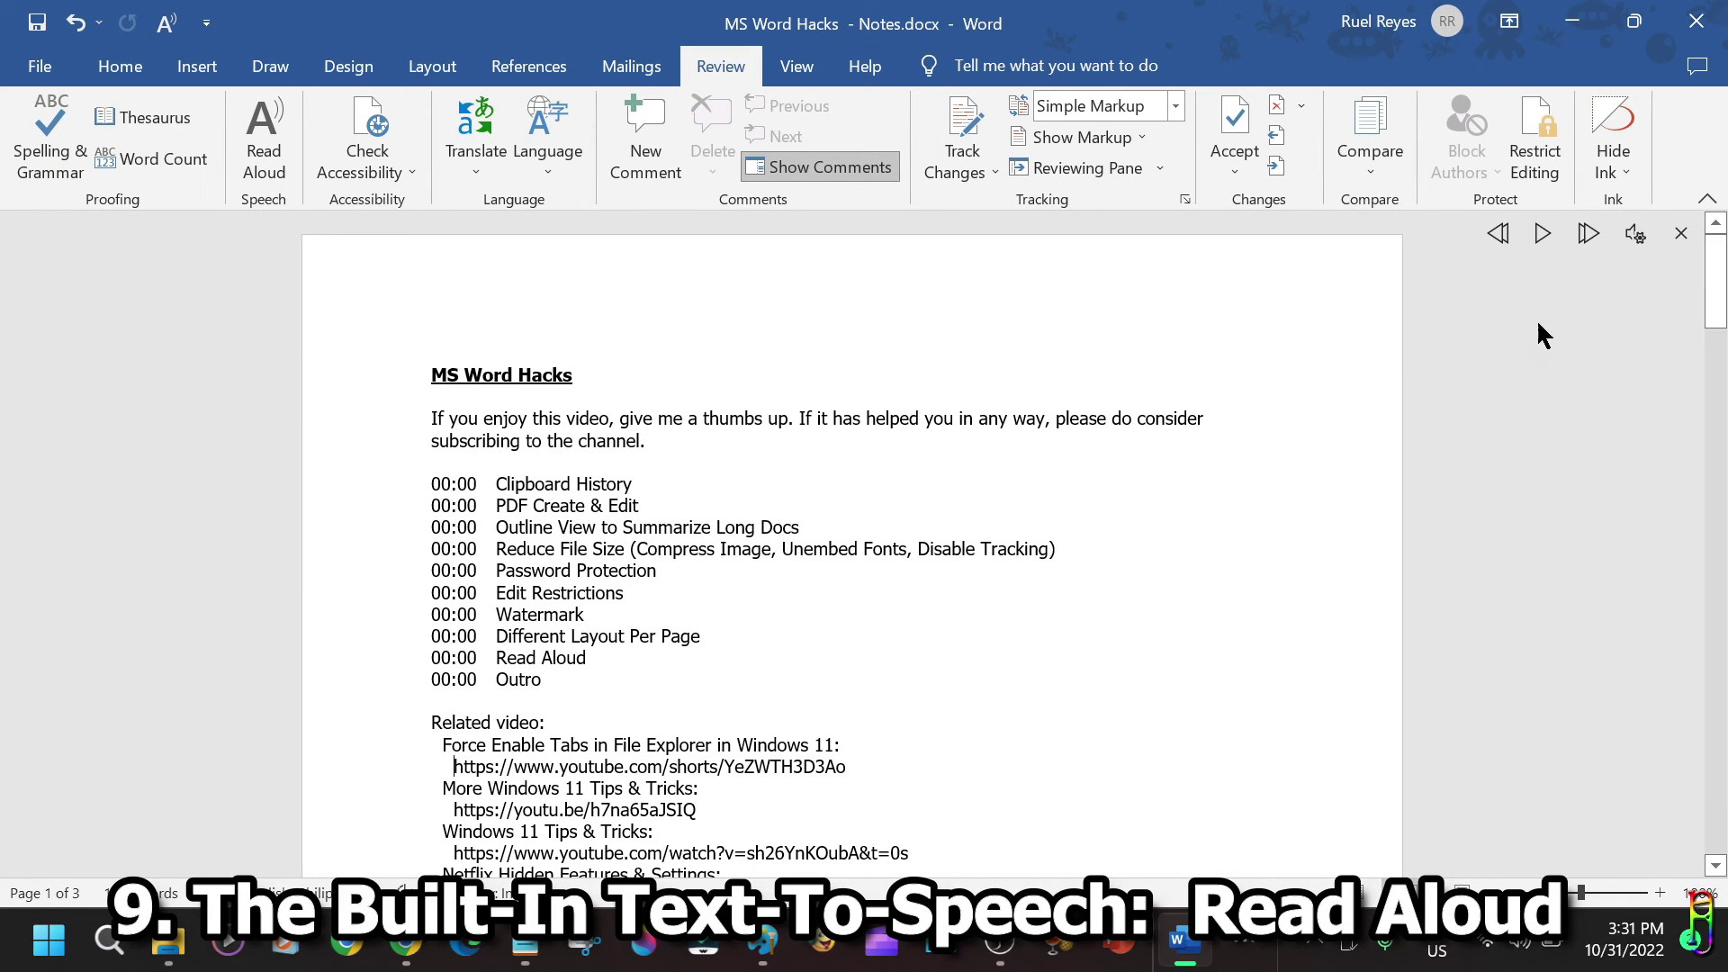
{"action": "left_click", "coordinate": [1542, 233]}
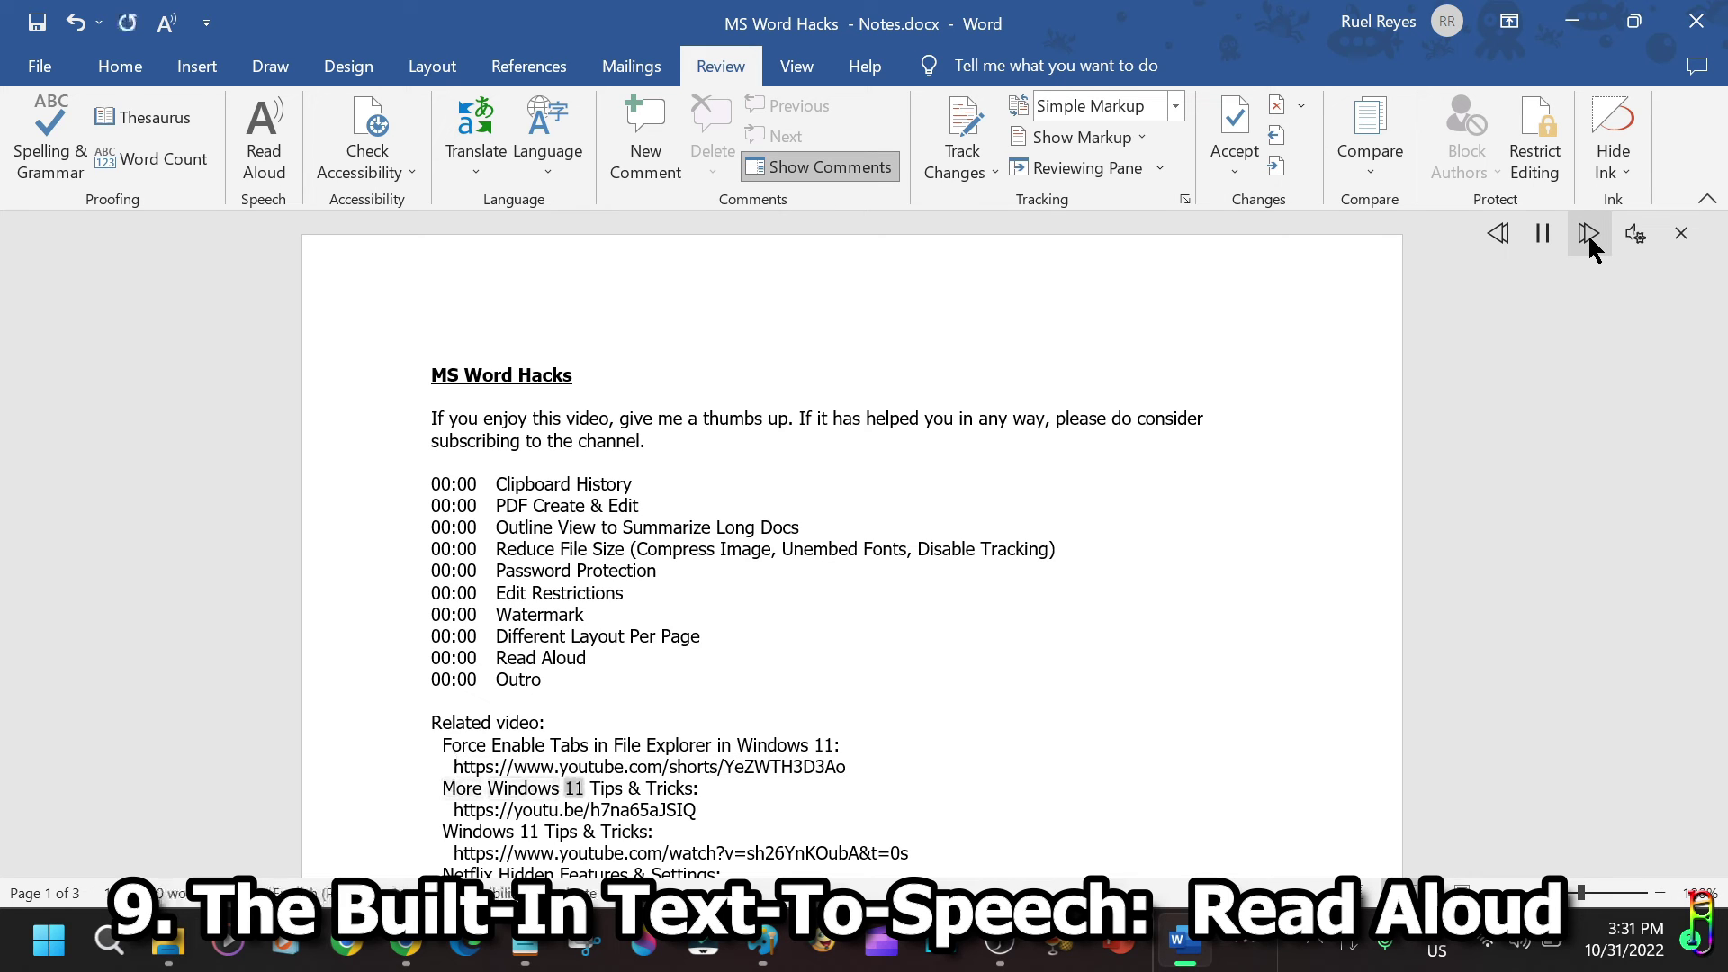
{"action": "left_click", "coordinate": [1498, 252]}
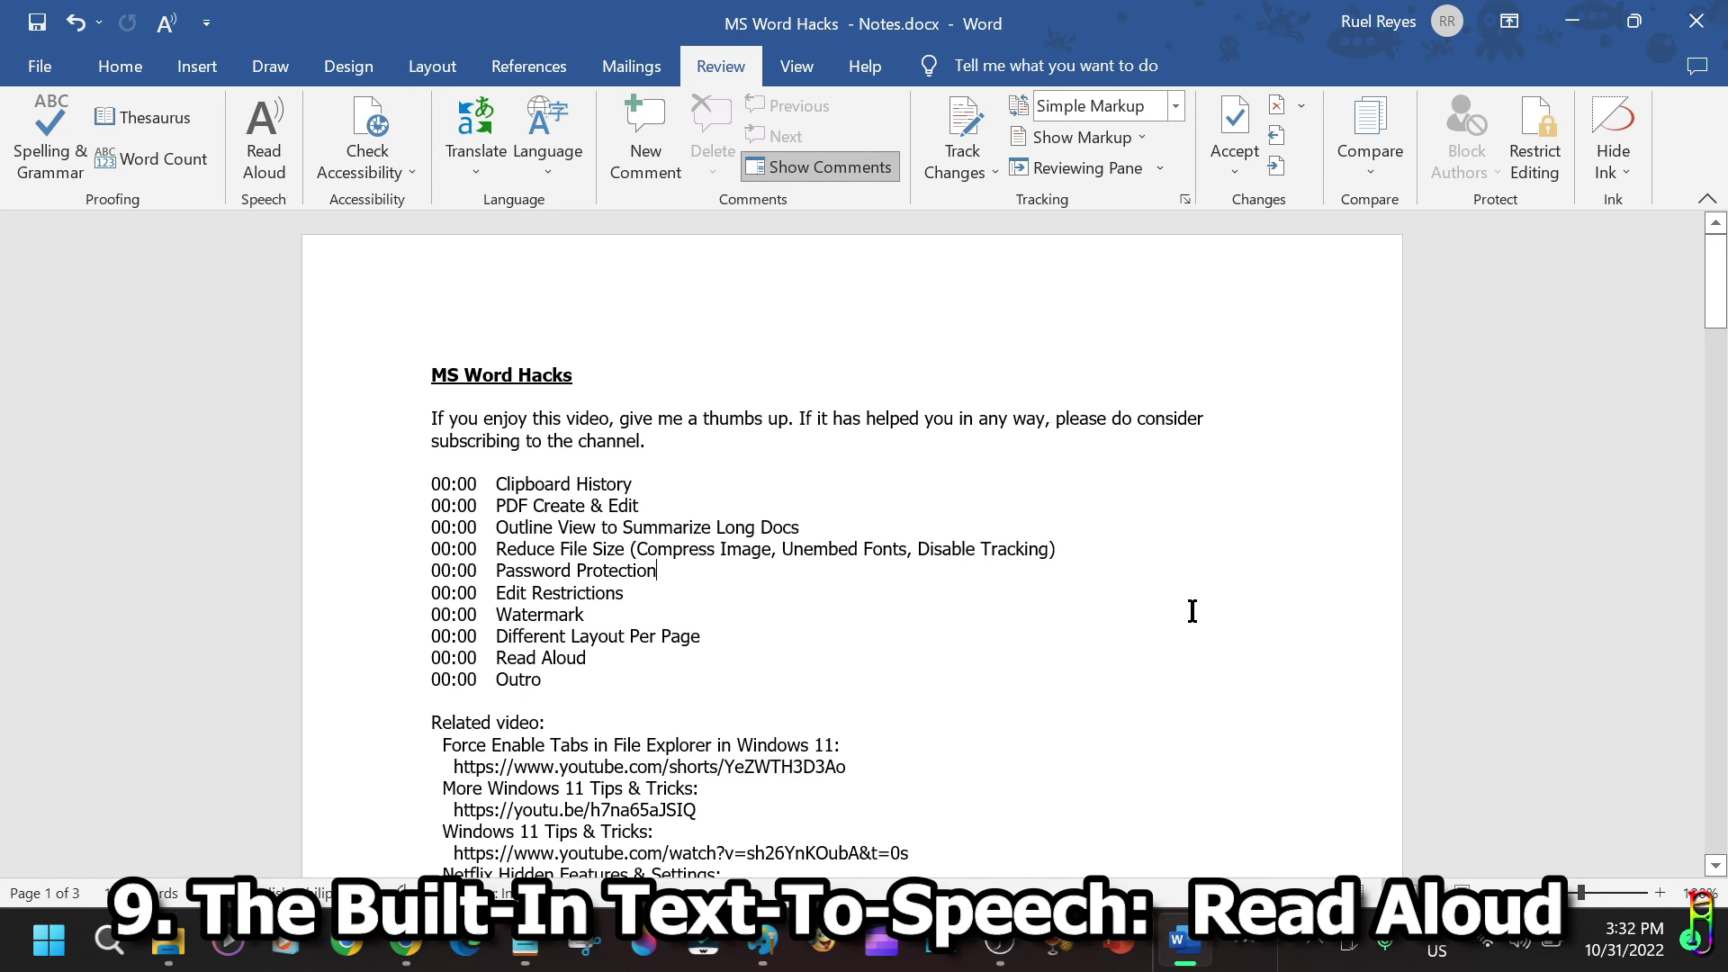
Place the cursor after Password Protection and scroll back to the document's start.
{"action": "left_click", "coordinate": [1115, 583]}
{"action": "scroll", "coordinate": [1428, 479], "scroll_direction": "down", "scroll_amount": 15}
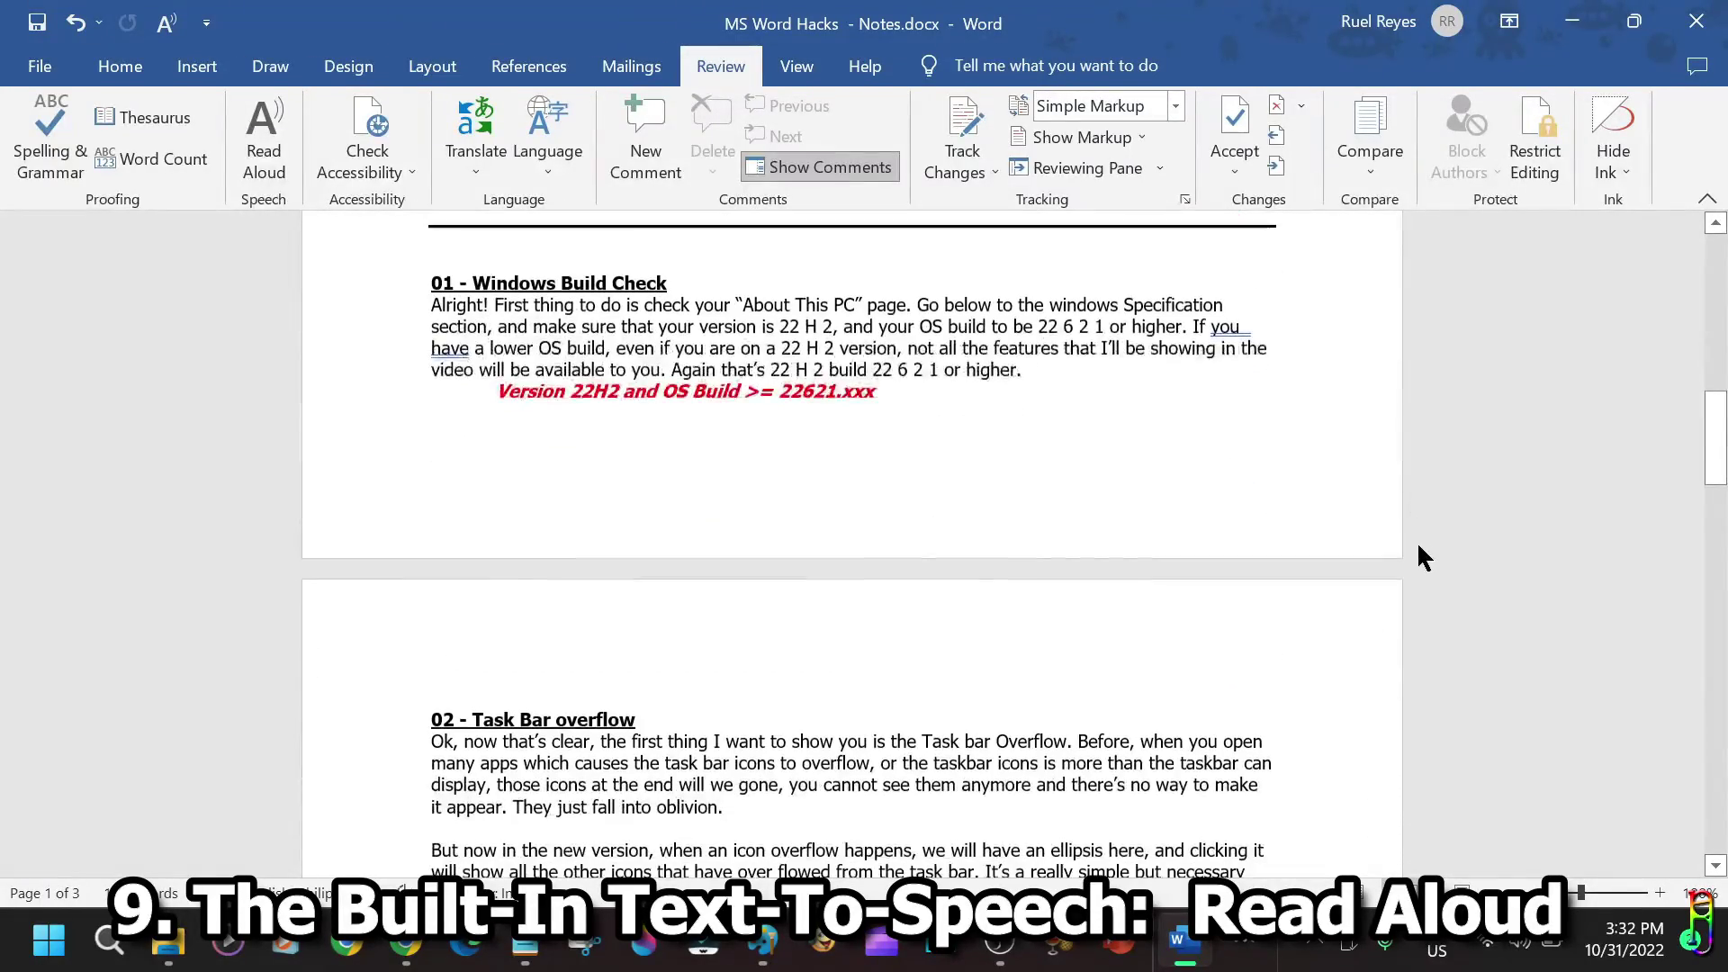
{"action": "scroll", "coordinate": [1419, 544], "scroll_direction": "down", "scroll_amount": 15}
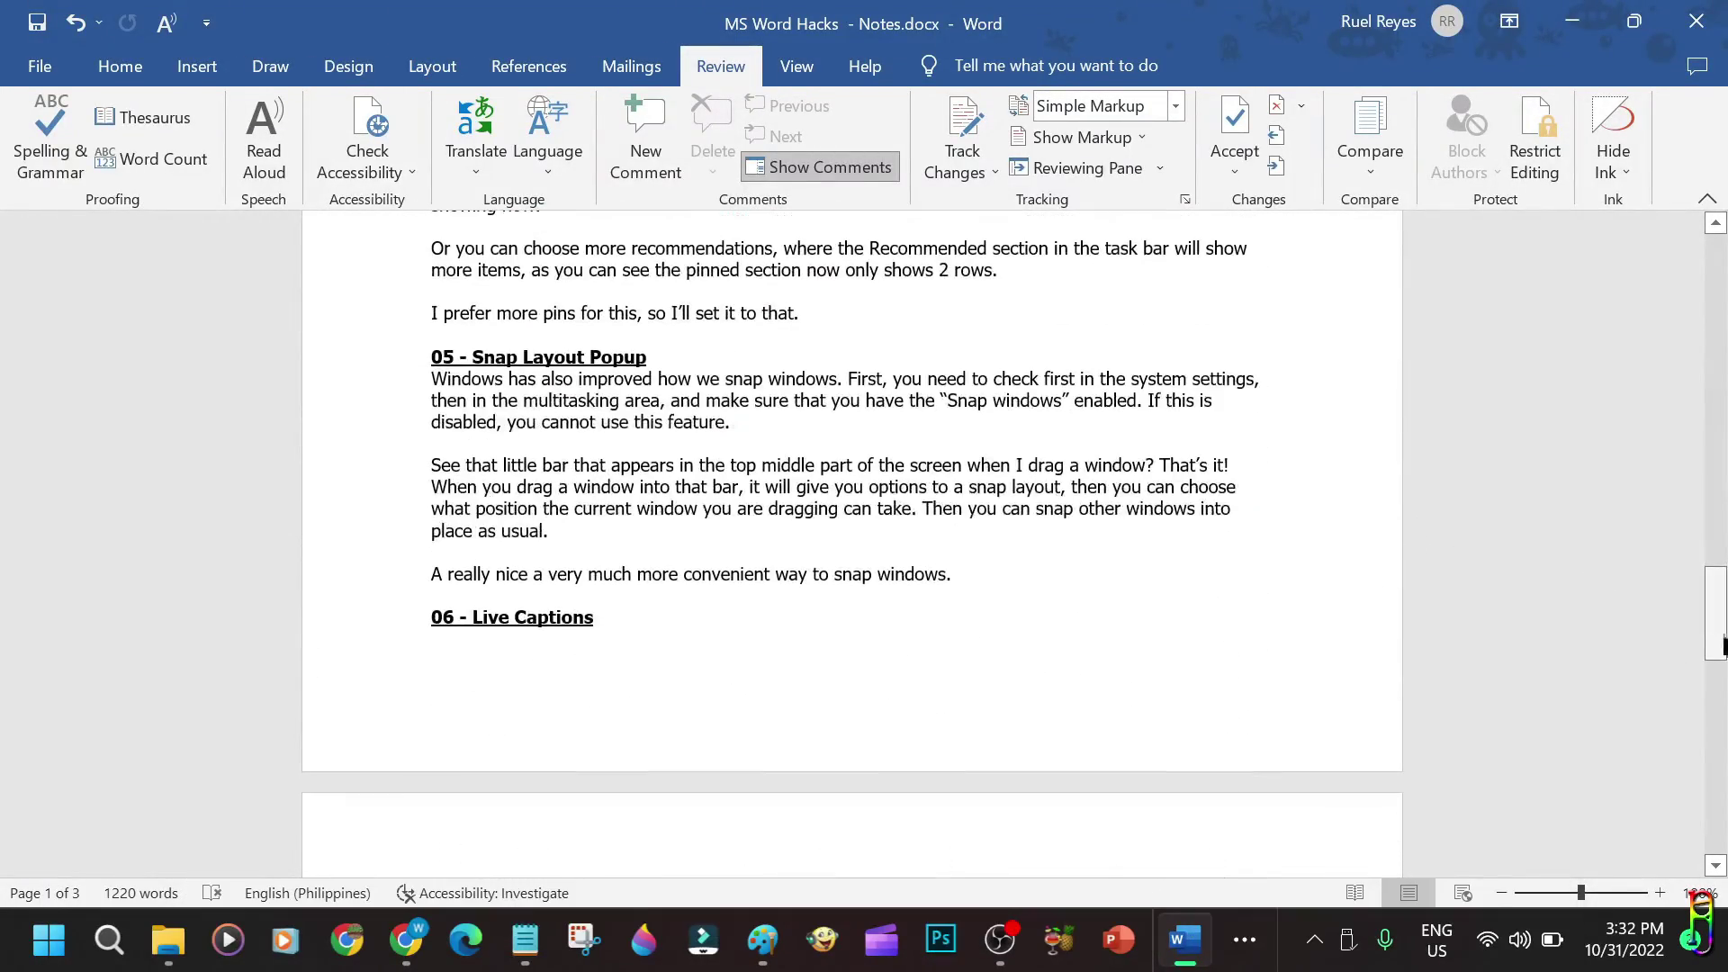
{"action": "left_click_drag", "start_coordinate": [1716, 648], "coordinate": [1724, 288]}
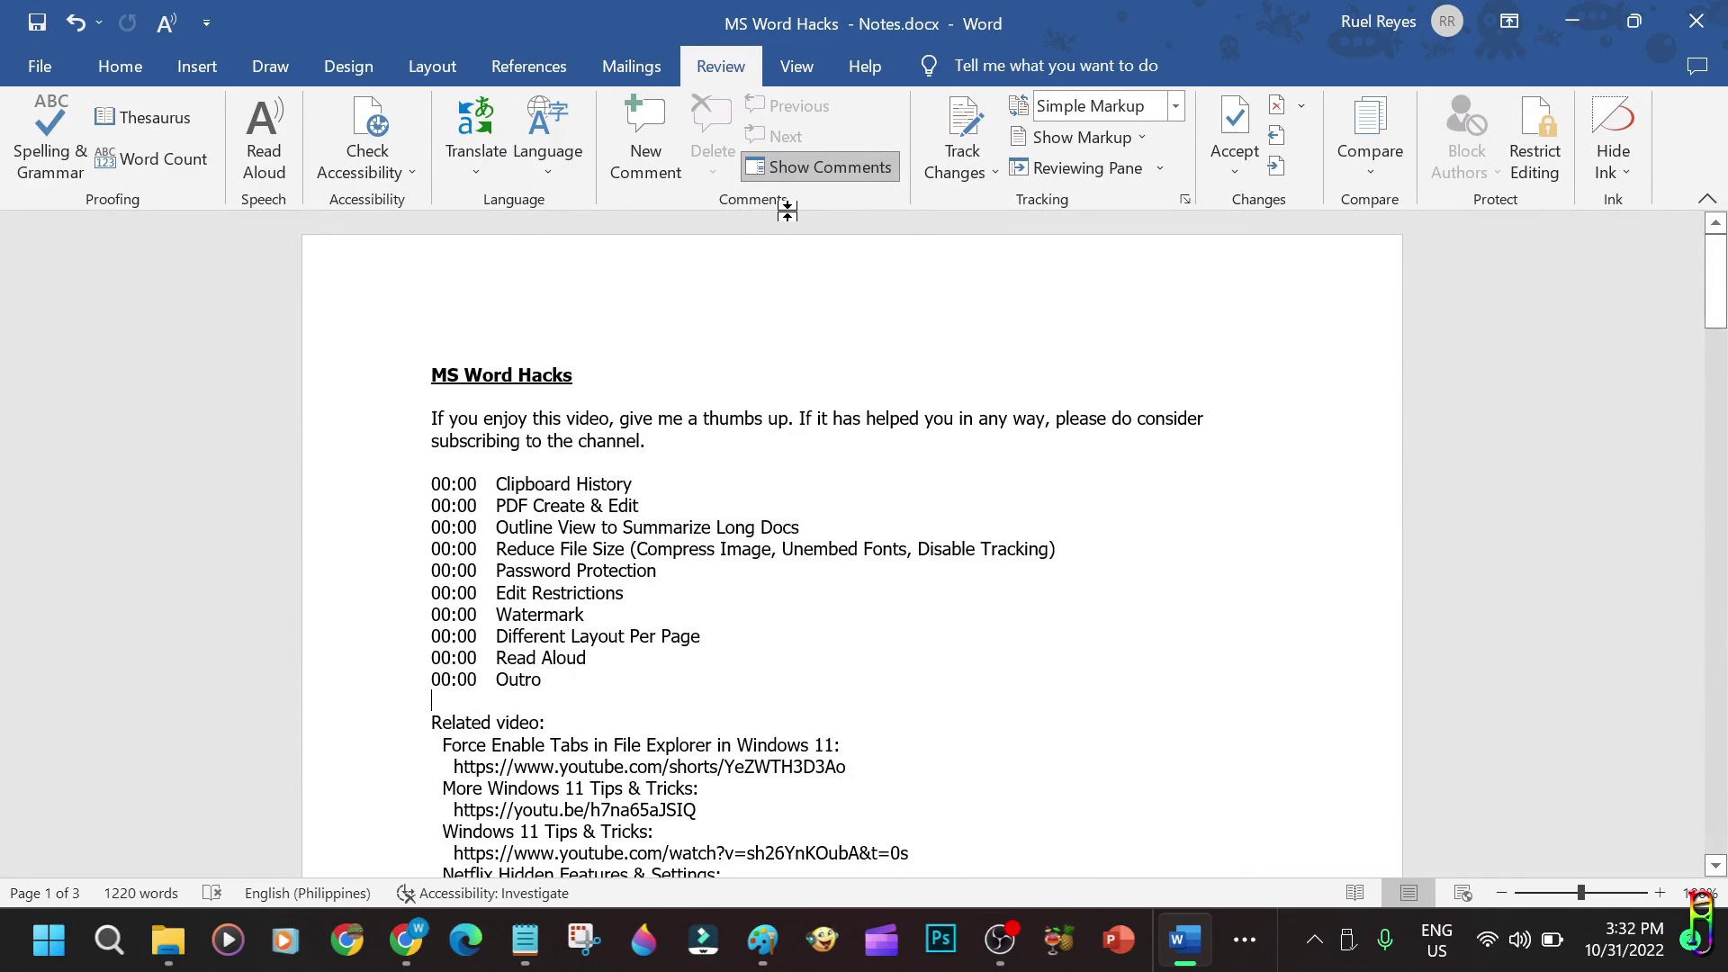
Browse forward through the ribbon tabs from Home to Help.
{"action": "left_click", "coordinate": [97, 67]}
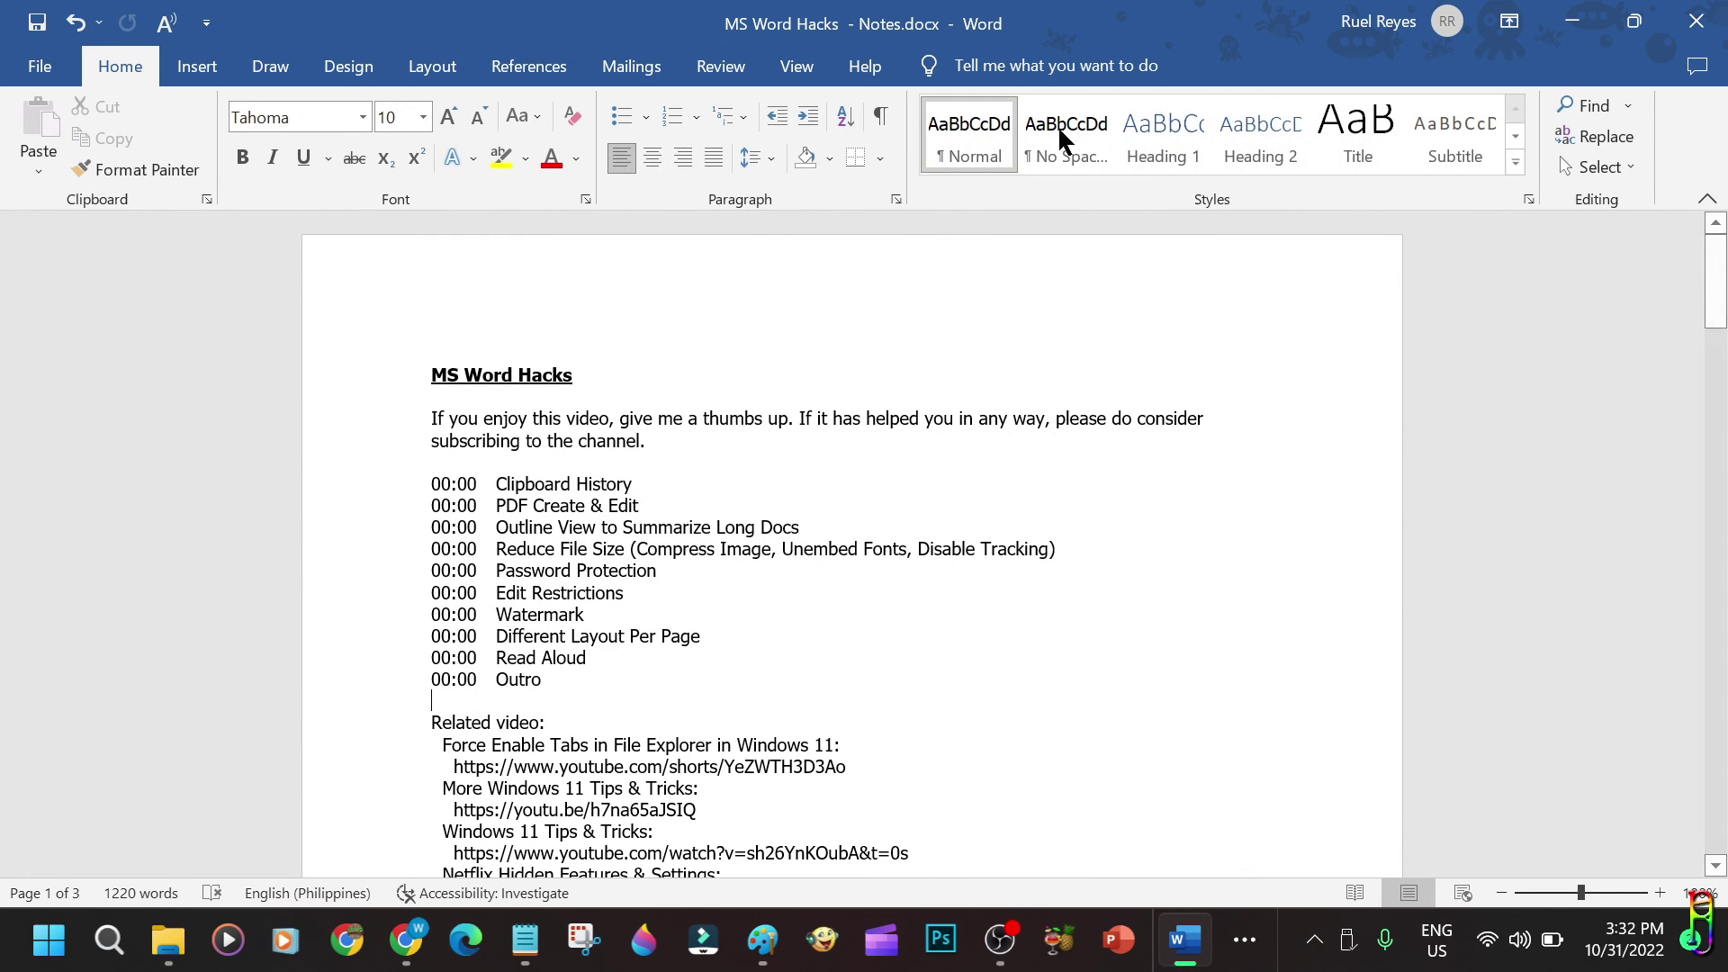
{"action": "left_click", "coordinate": [196, 66]}
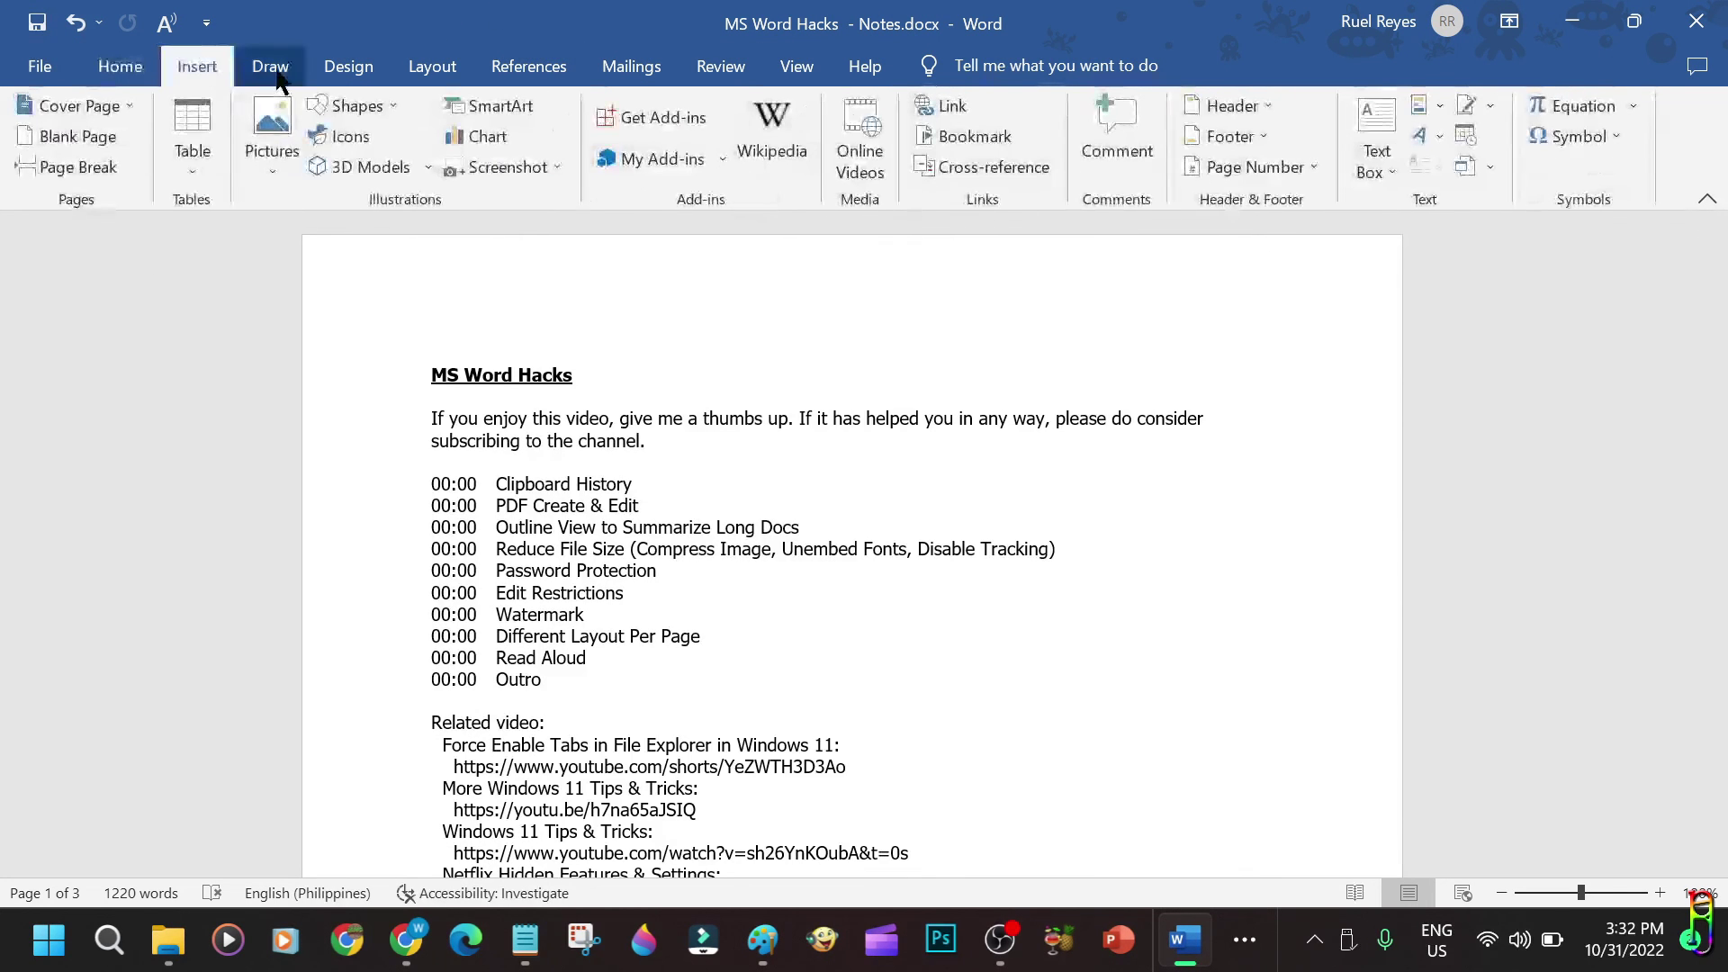
{"action": "left_click", "coordinate": [270, 67]}
{"action": "left_click", "coordinate": [348, 67]}
{"action": "left_click", "coordinate": [432, 67]}
{"action": "left_click", "coordinate": [529, 67]}
{"action": "left_click", "coordinate": [631, 67]}
{"action": "left_click", "coordinate": [721, 66]}
{"action": "left_click", "coordinate": [799, 65]}
{"action": "left_click", "coordinate": [859, 65]}
Browse back through View, Layout and Insert to the Home tab.
{"action": "left_click", "coordinate": [782, 60]}
{"action": "left_click", "coordinate": [720, 63]}
{"action": "left_click", "coordinate": [630, 65]}
{"action": "left_click", "coordinate": [528, 66]}
{"action": "left_click", "coordinate": [405, 72]}
{"action": "left_click", "coordinate": [349, 67]}
{"action": "left_click", "coordinate": [270, 67]}
{"action": "left_click", "coordinate": [197, 66]}
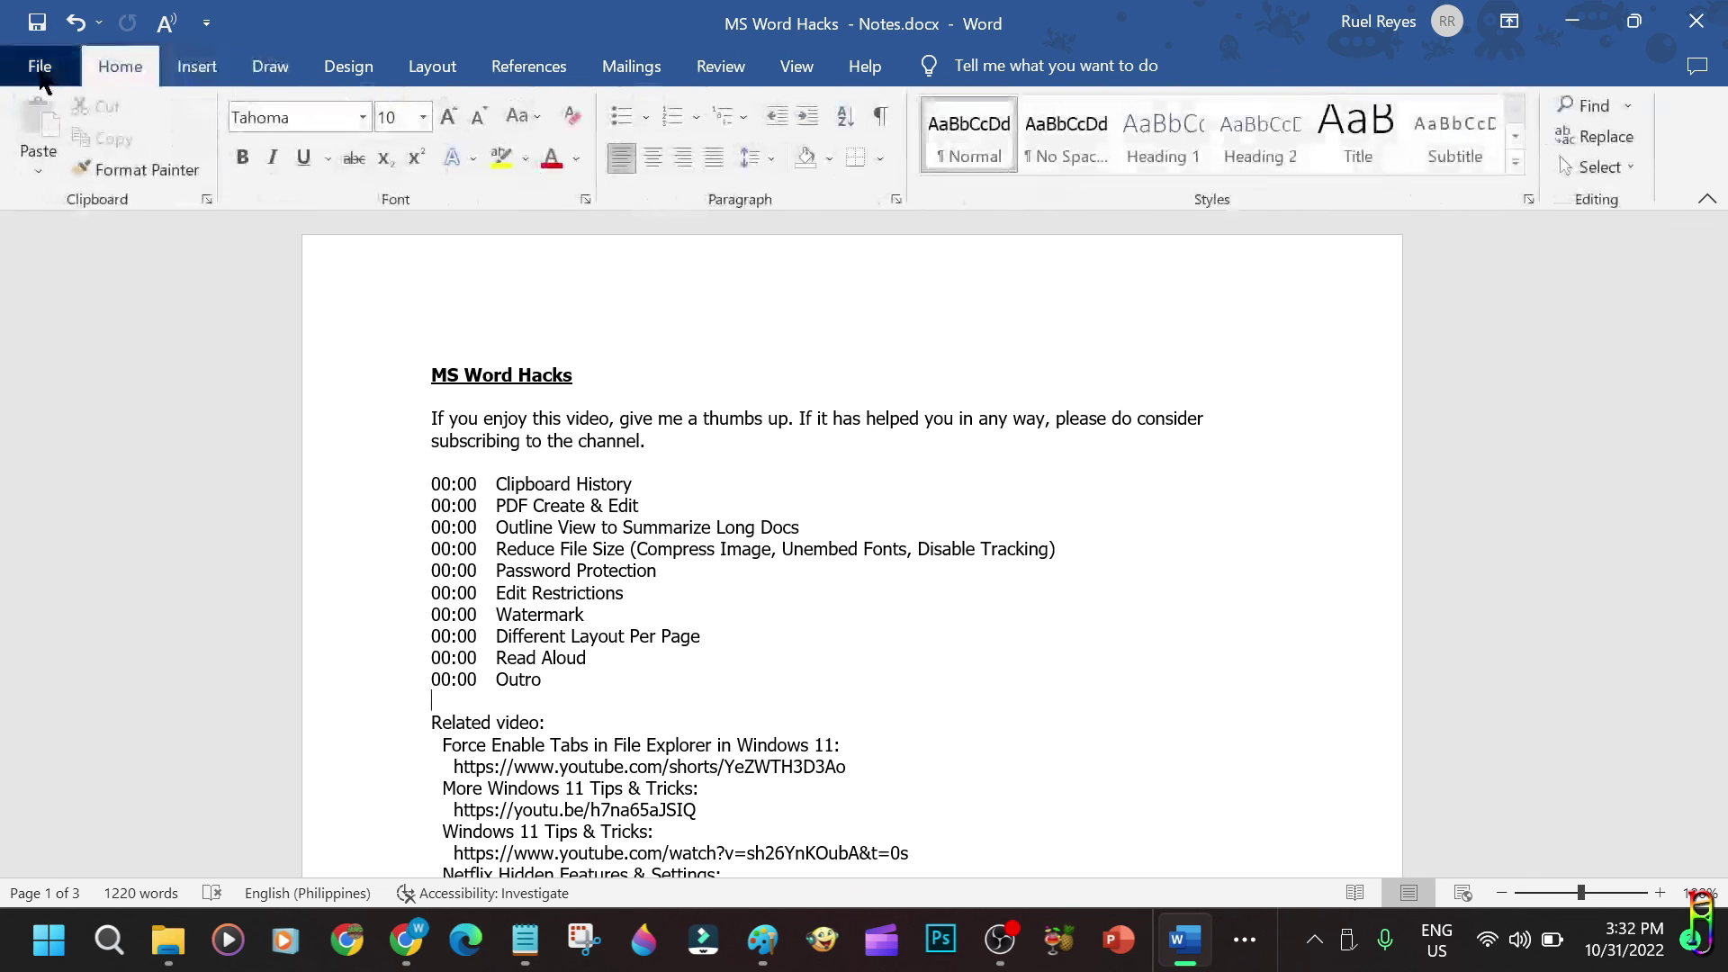